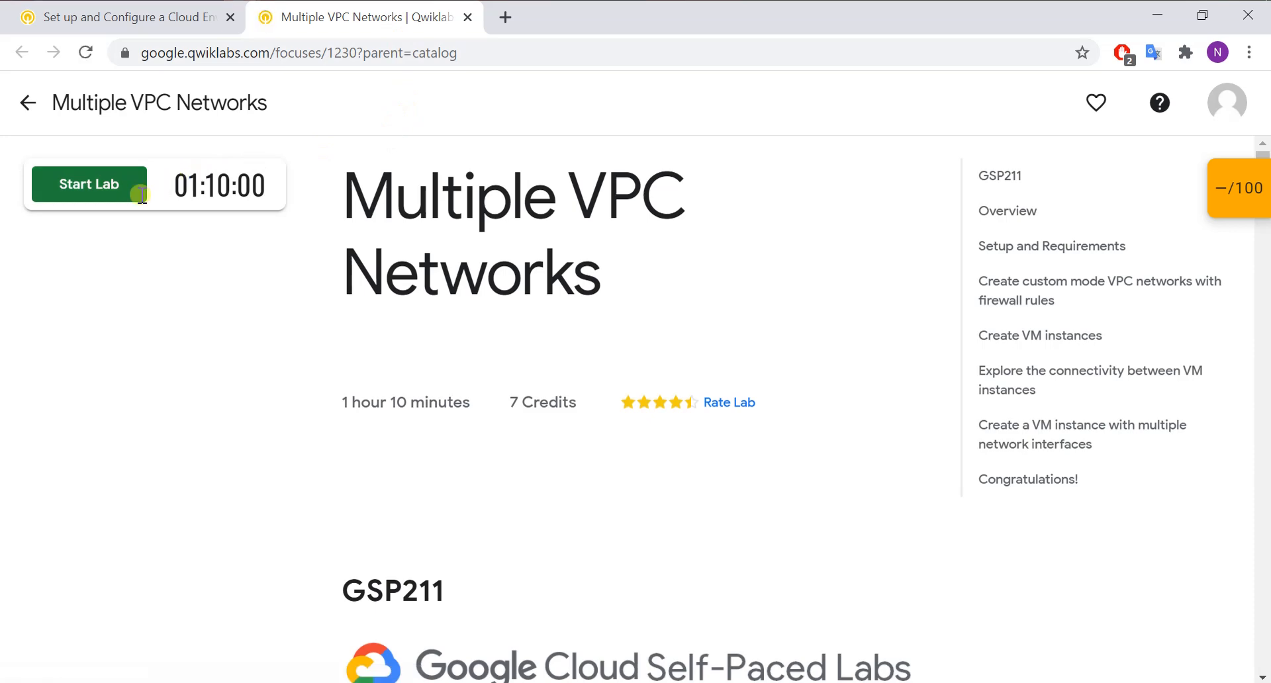
- Start the Multiple VPC Networks lab, passing the robot check and charging it to the subscription
click(132, 191)
click(1036, 258)
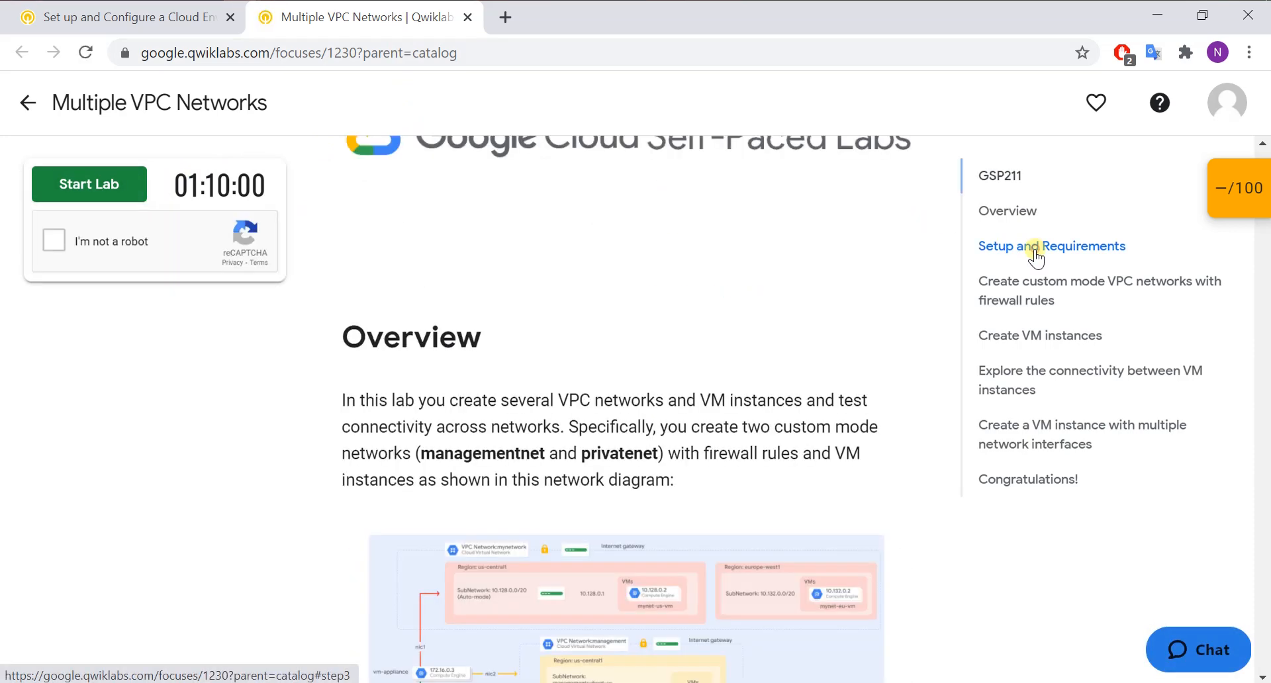
click(124, 239)
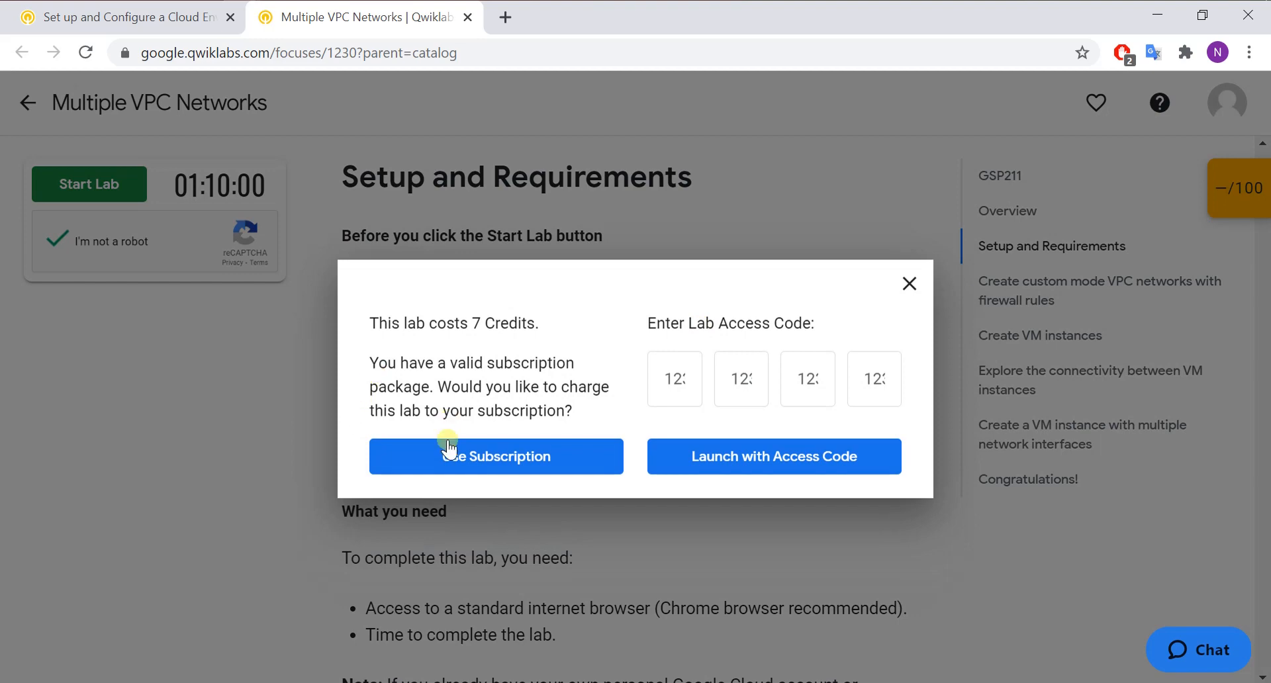
click(448, 448)
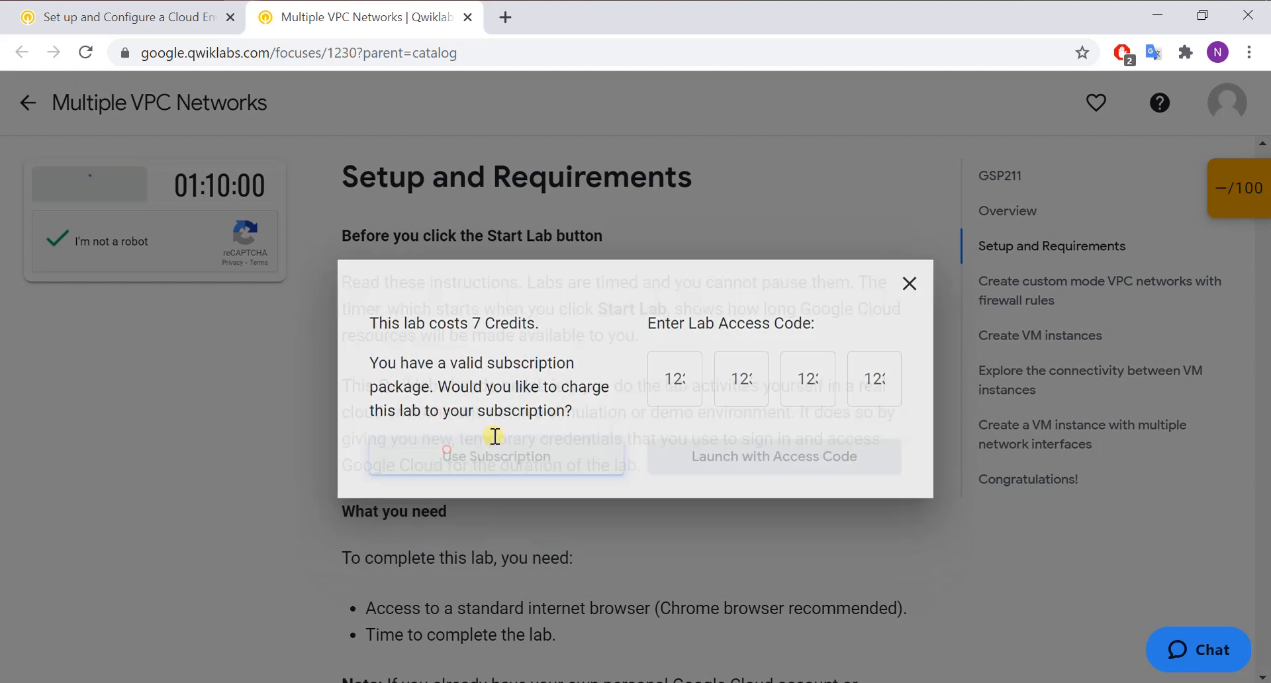
click(1037, 291)
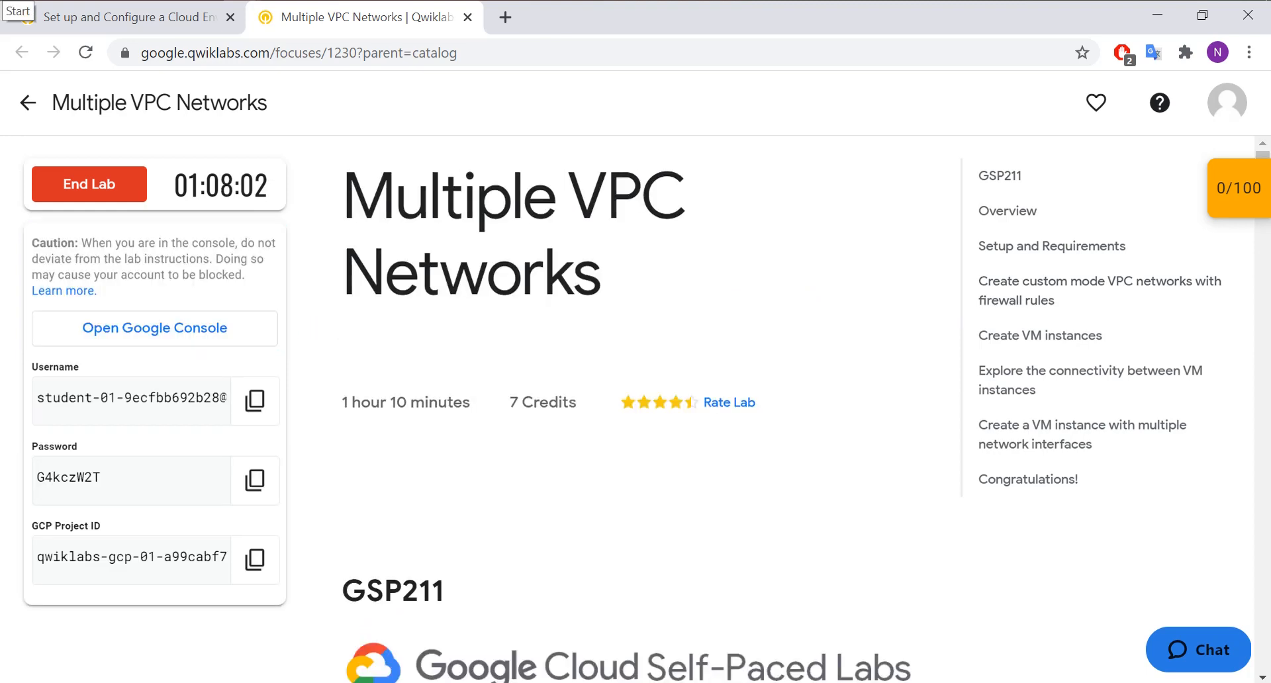
- Open the Google Console in an incognito window and submit the lab username on the sign-in page
right_click(225, 328)
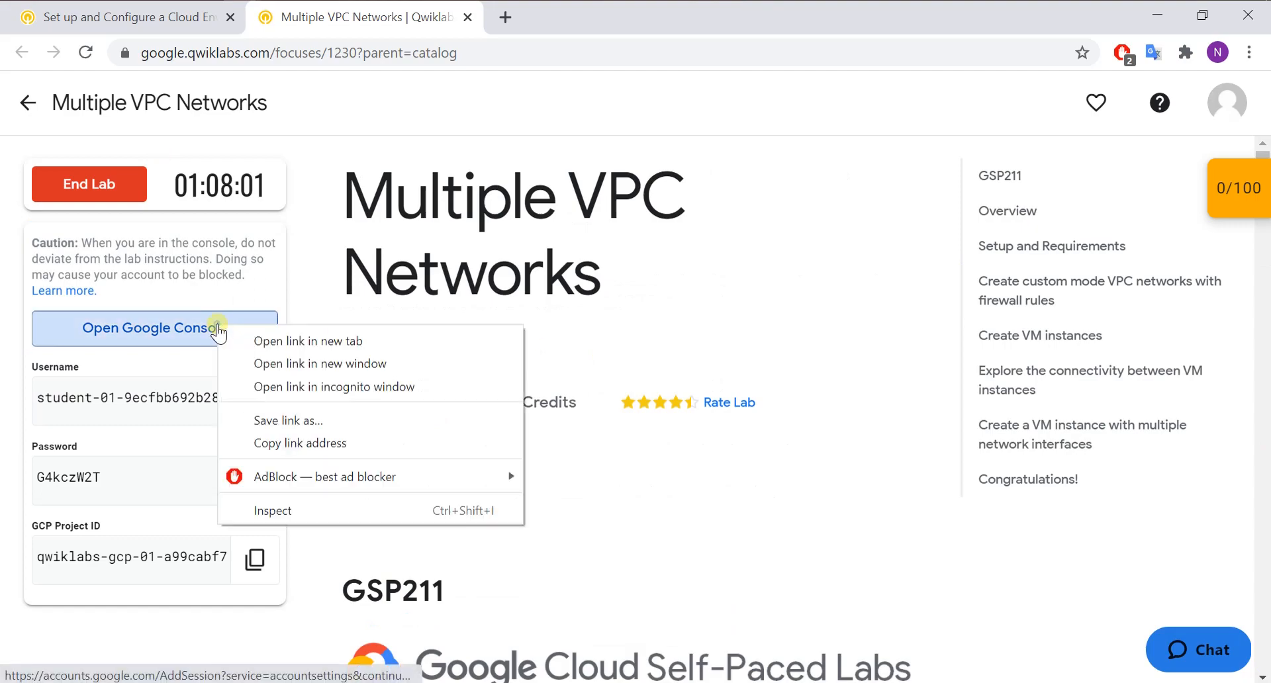
click(296, 384)
key(alt+Tab)
click(270, 402)
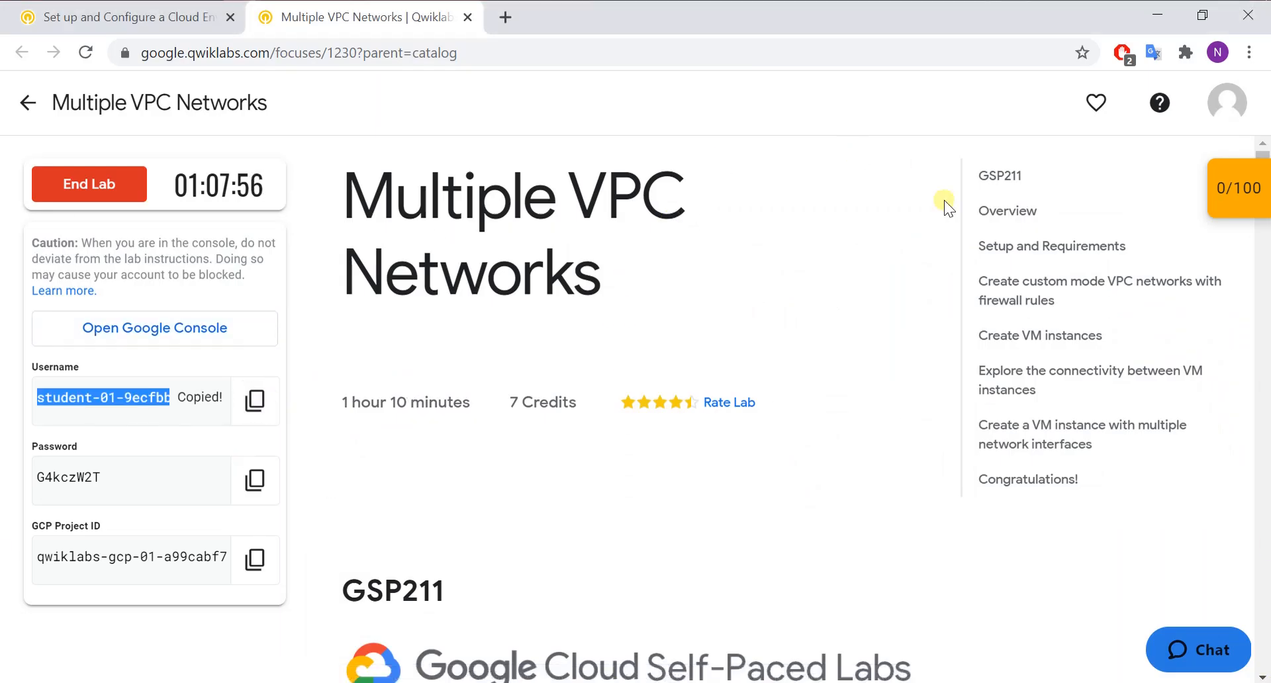
click(1080, 284)
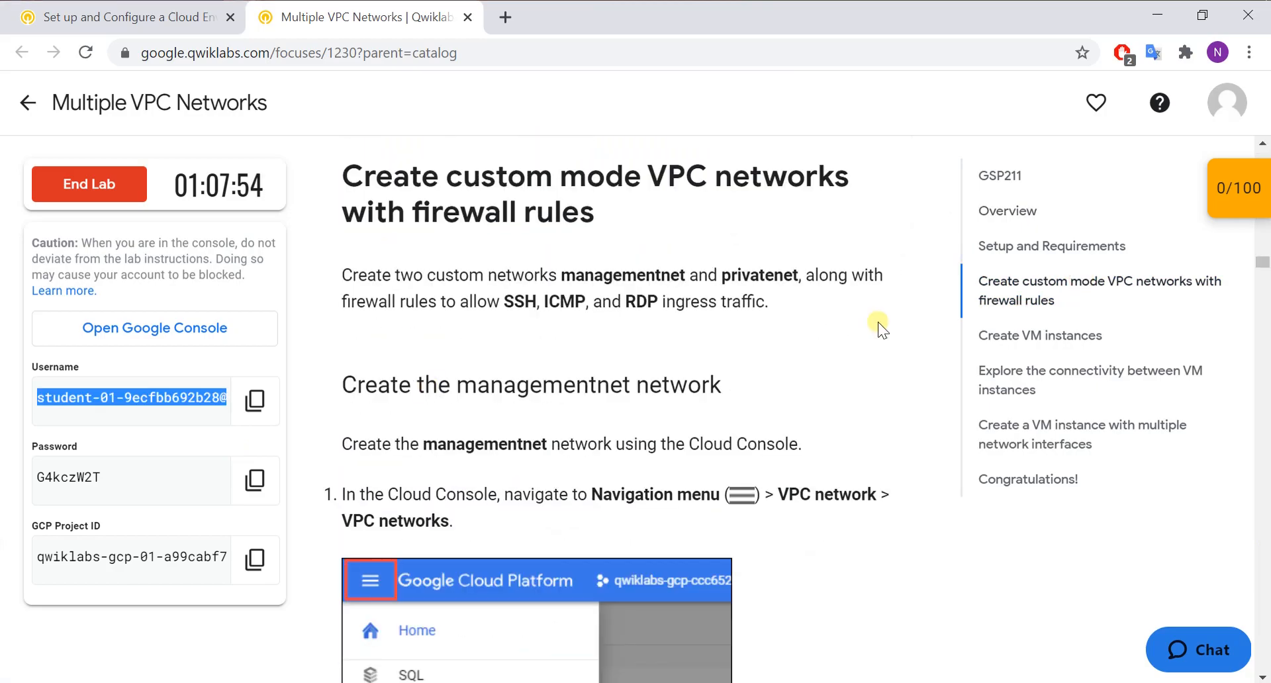
key(alt+Tab)
key(ctrl+v)
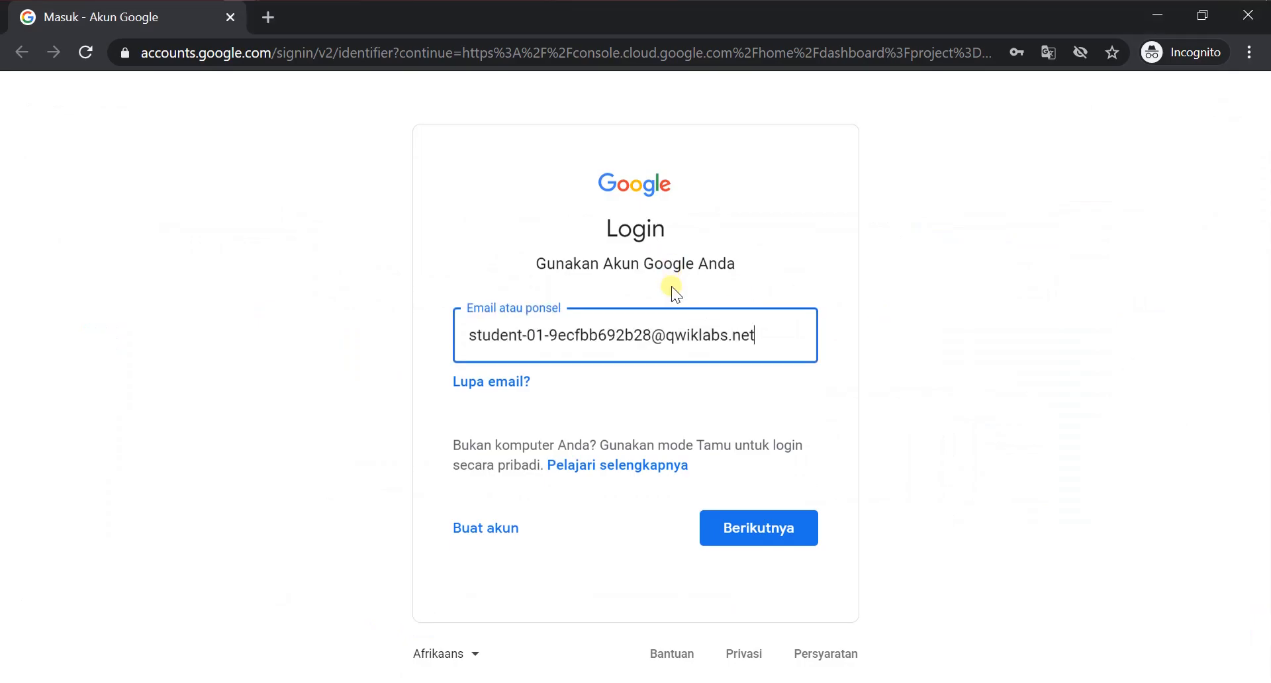
click(741, 529)
- Copy the lab account password from the lab page and submit it on the Google sign-in page
key(alt+Tab)
click(269, 484)
key(alt+Tab)
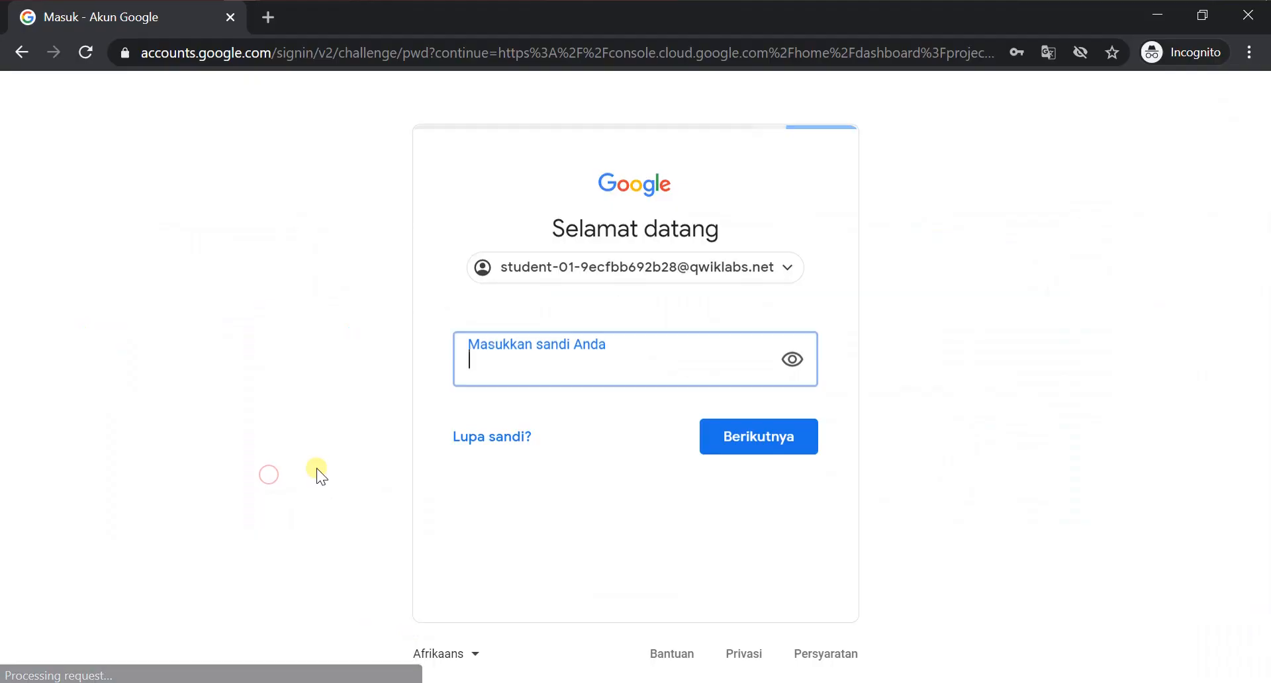
key(ctrl+v)
click(745, 438)
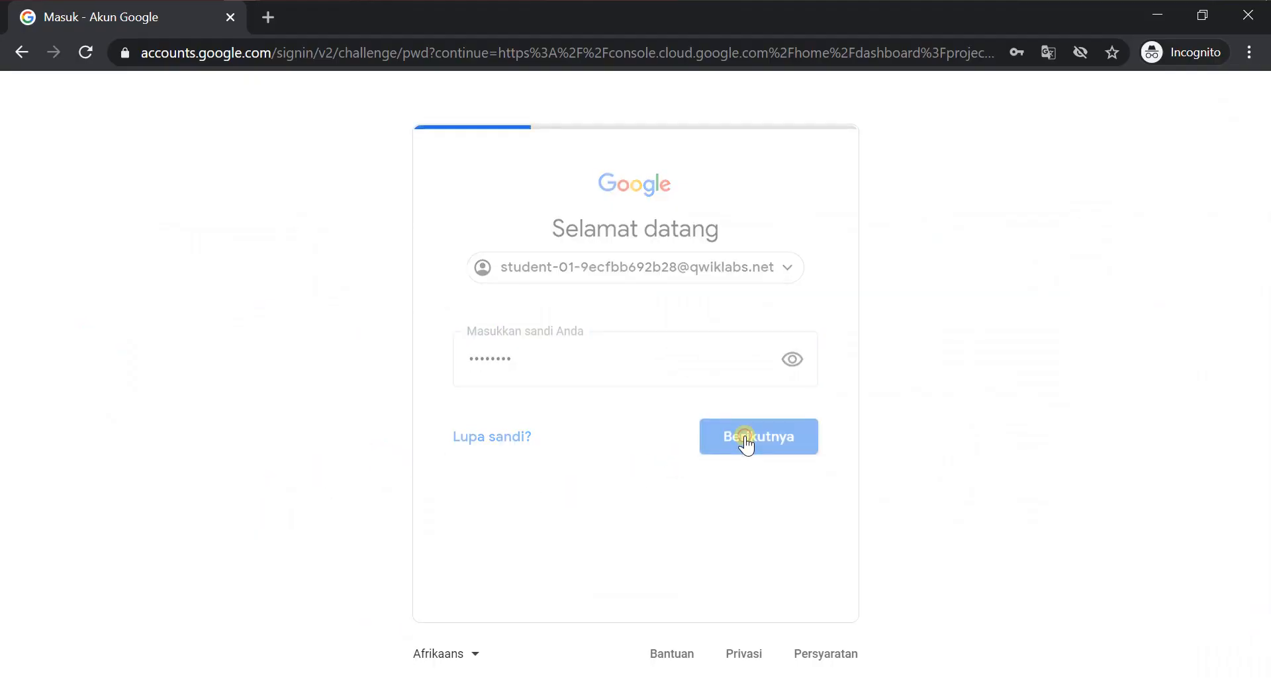
- Copy the network name managementnet from the custom mode VPC section of the lab instructions
key(alt+Tab)
scroll(780, 442, down, 9)
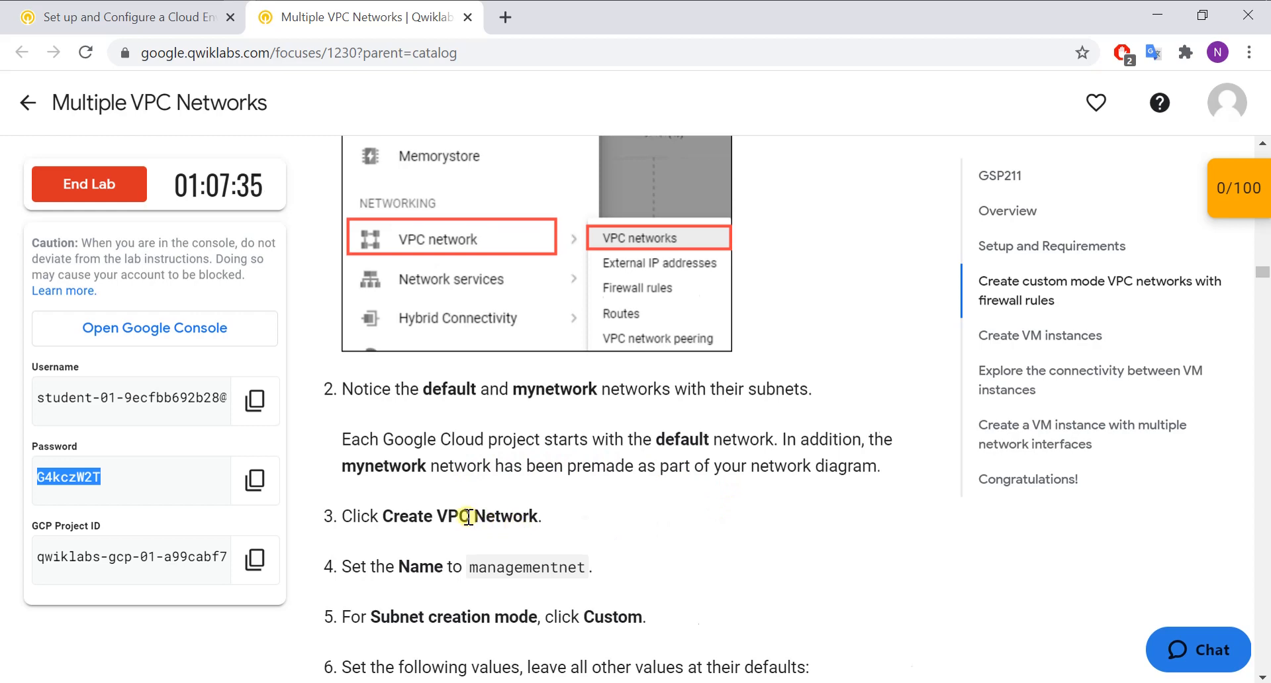
scroll(467, 516, down, 2)
double_click(482, 472)
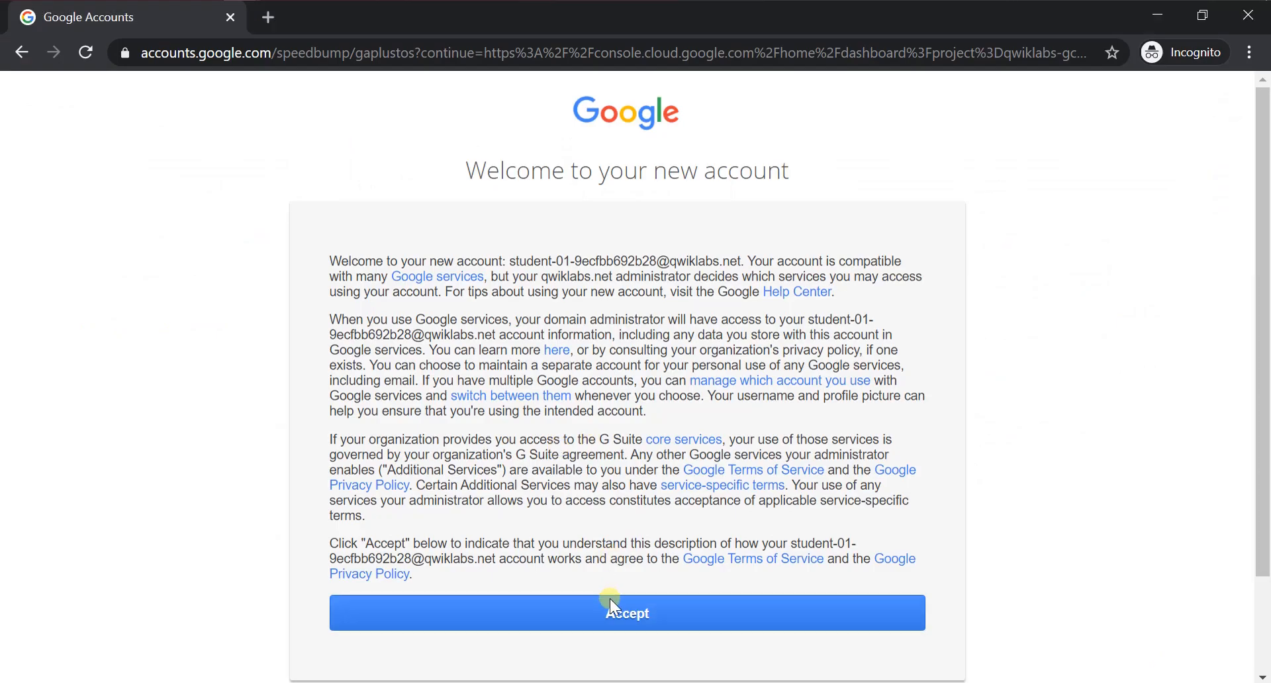
- Accept the new account terms, confirm the recovery options, and agree to the Google Cloud Platform terms
click(609, 603)
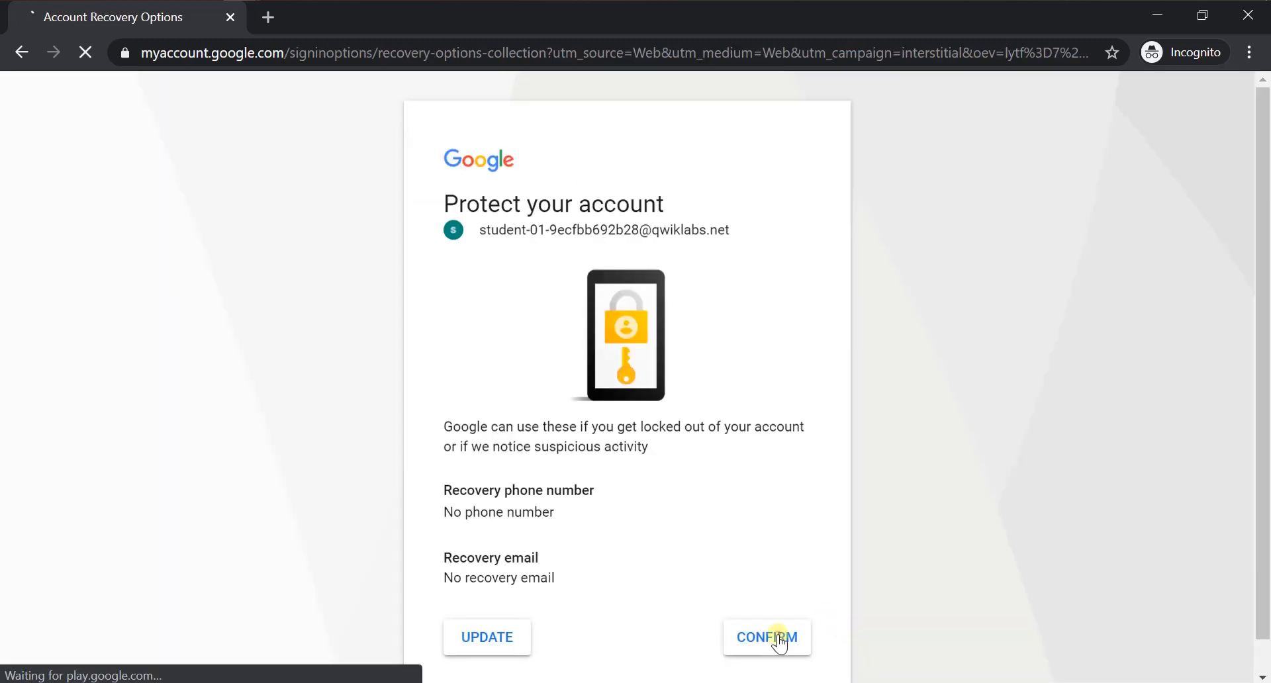
click(780, 639)
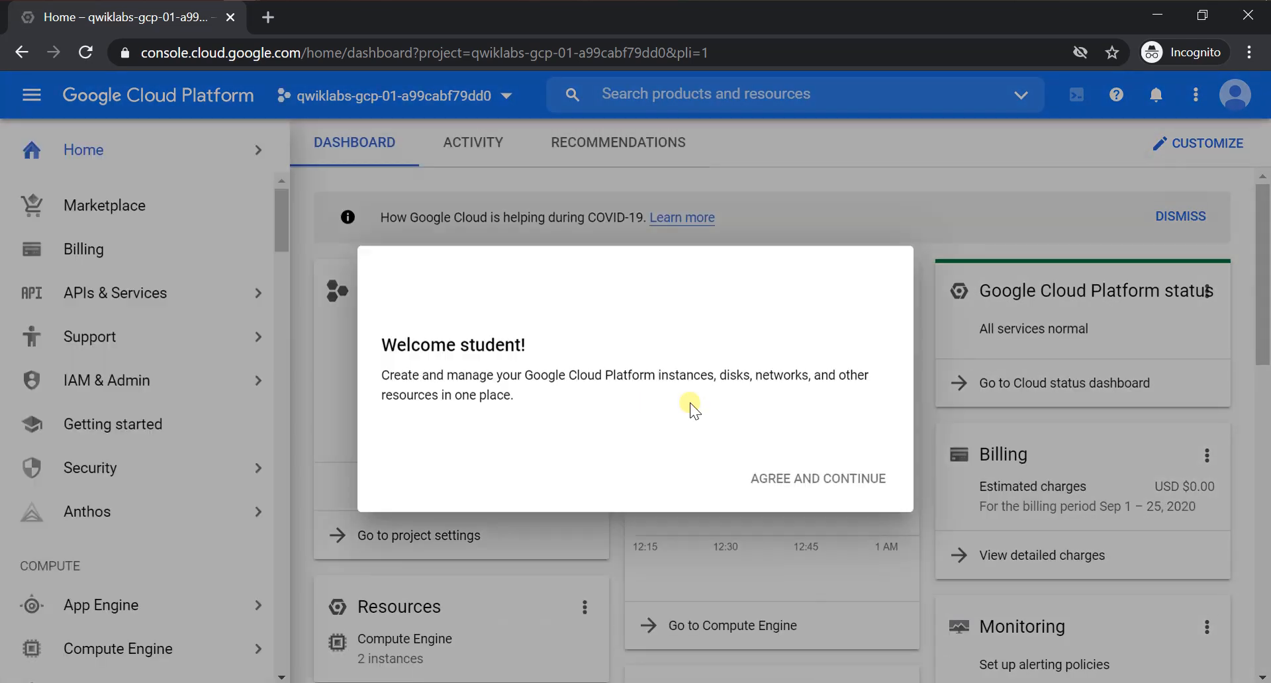
click(390, 417)
click(839, 629)
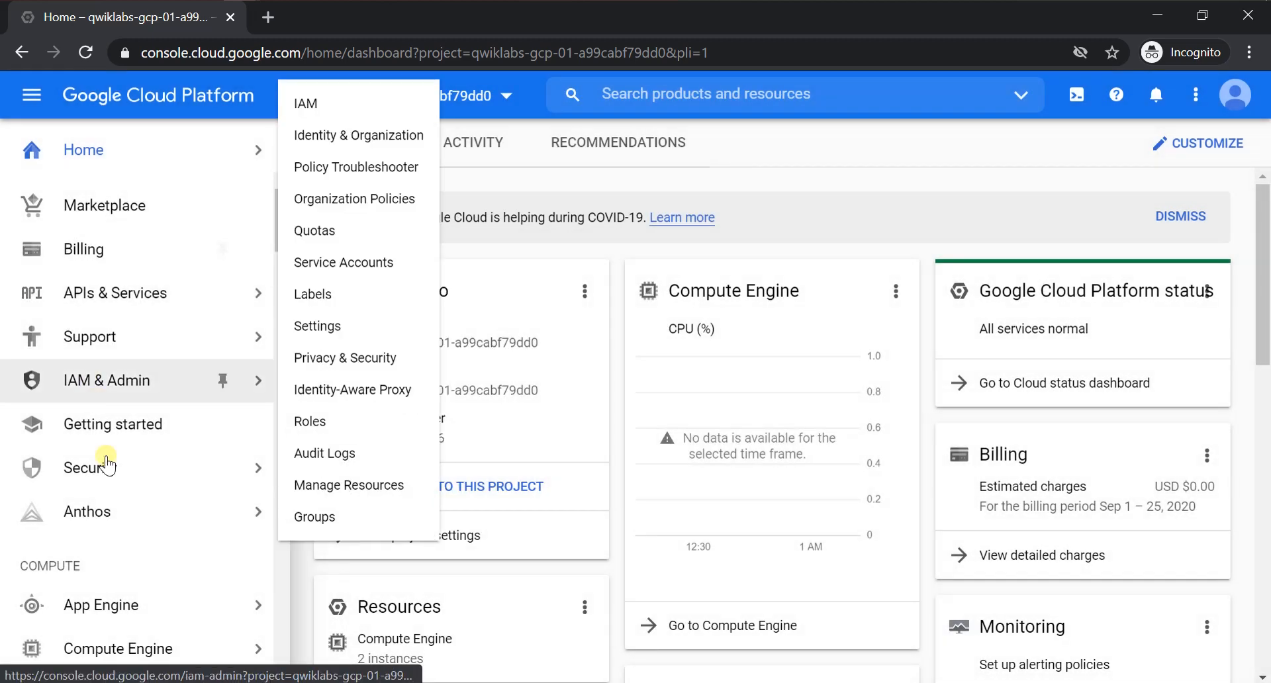
- Open the VPC networks page of the lab project in the Cloud Console
scroll(106, 463, down, 8)
scroll(109, 496, down, 3)
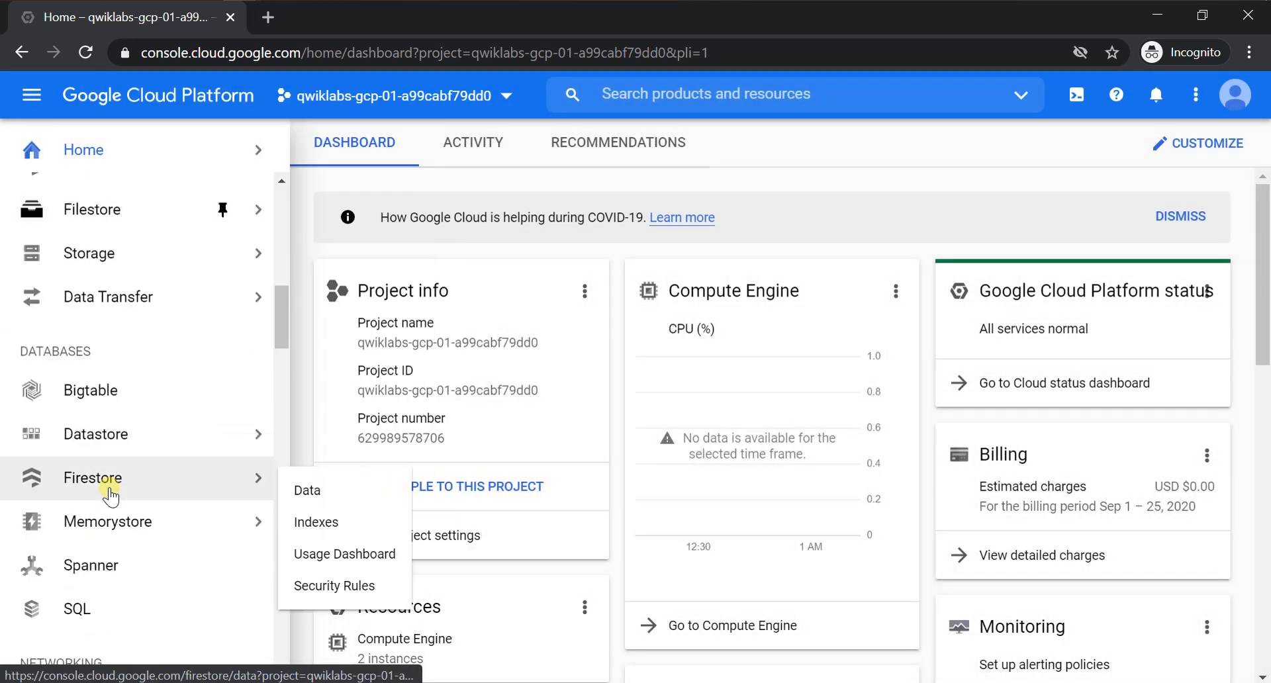
scroll(106, 490, up, 6)
scroll(109, 485, up, 5)
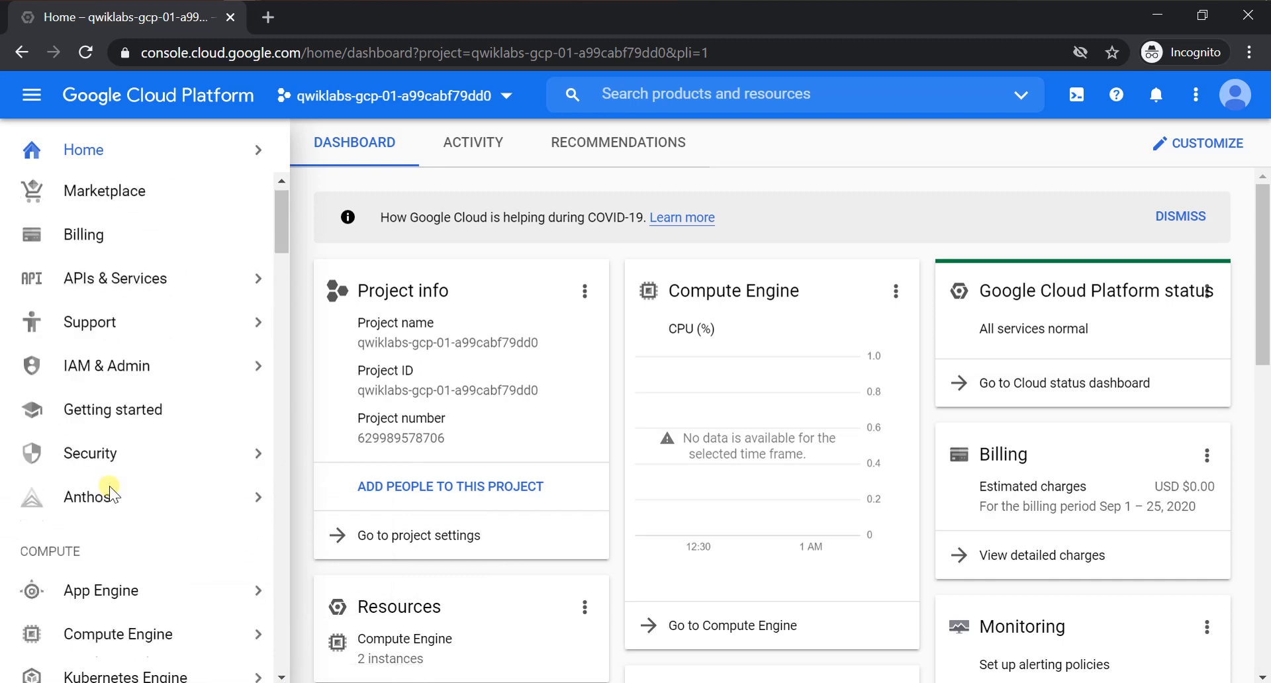
mouse_move(109, 486)
scroll(189, 466, down, 15)
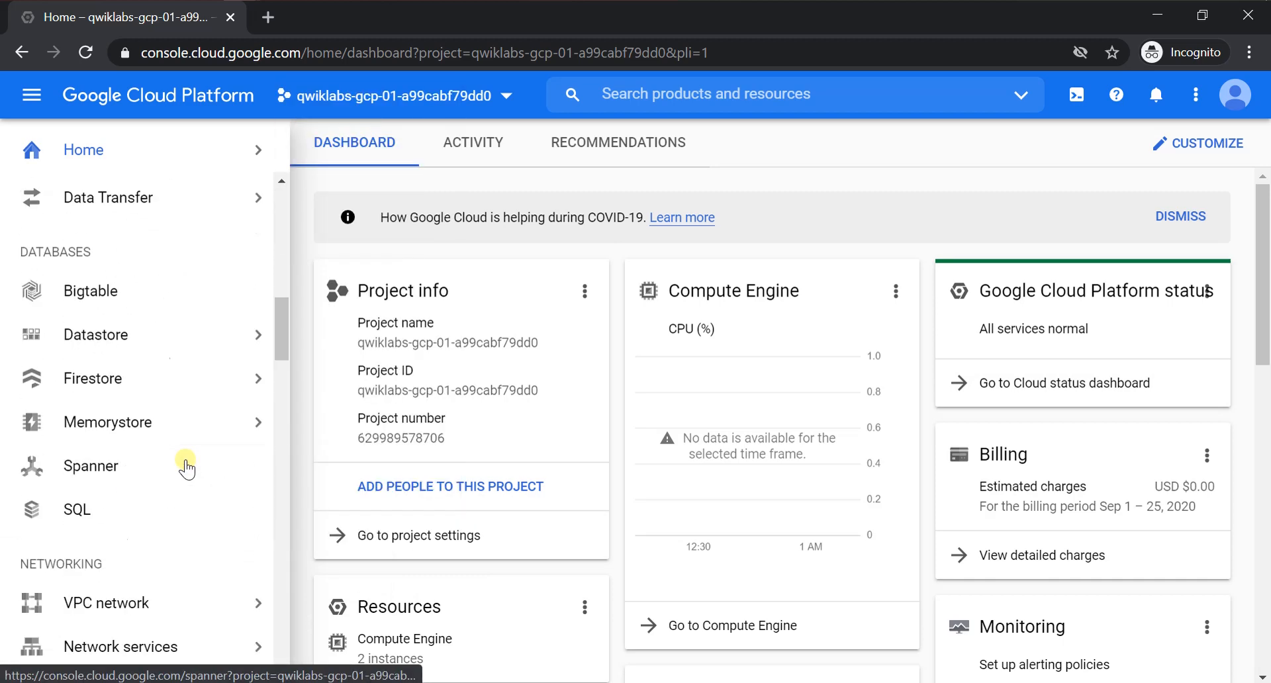
mouse_move(166, 290)
mouse_move(170, 204)
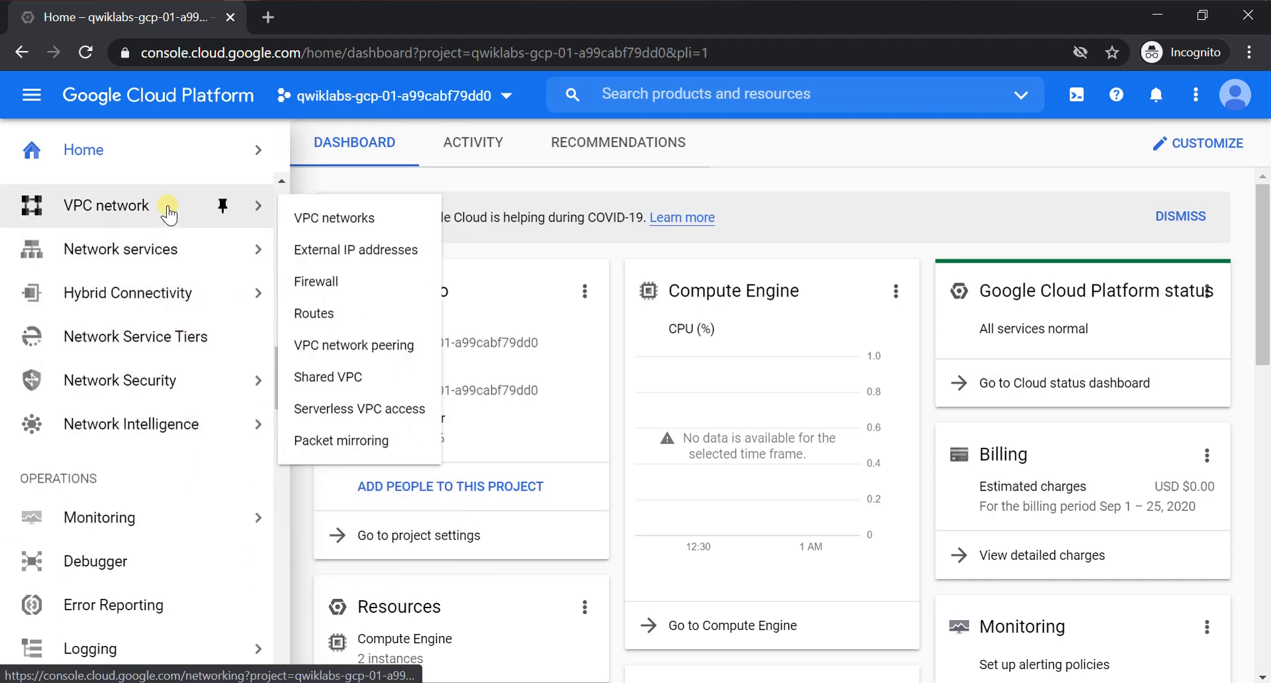
scroll(221, 304, up, 2)
mouse_move(227, 304)
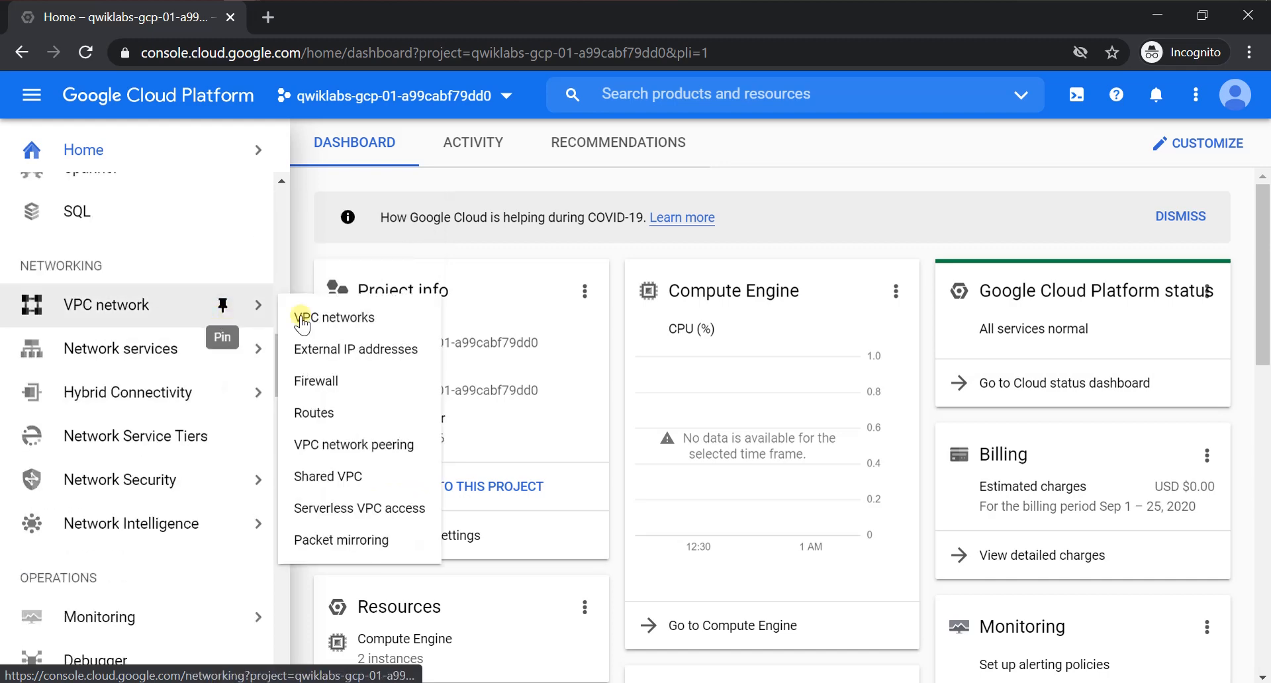
click(347, 328)
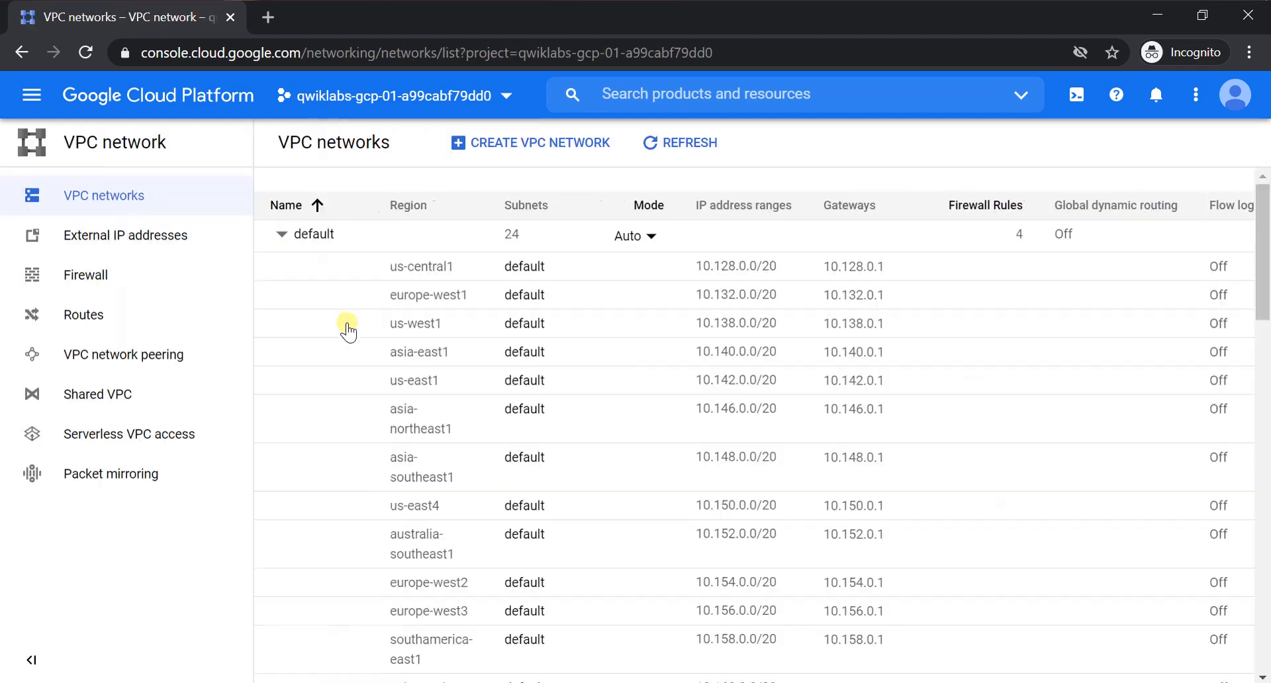
- Begin a new VPC network named managementnet, checking the lab instructions for its settings
click(546, 156)
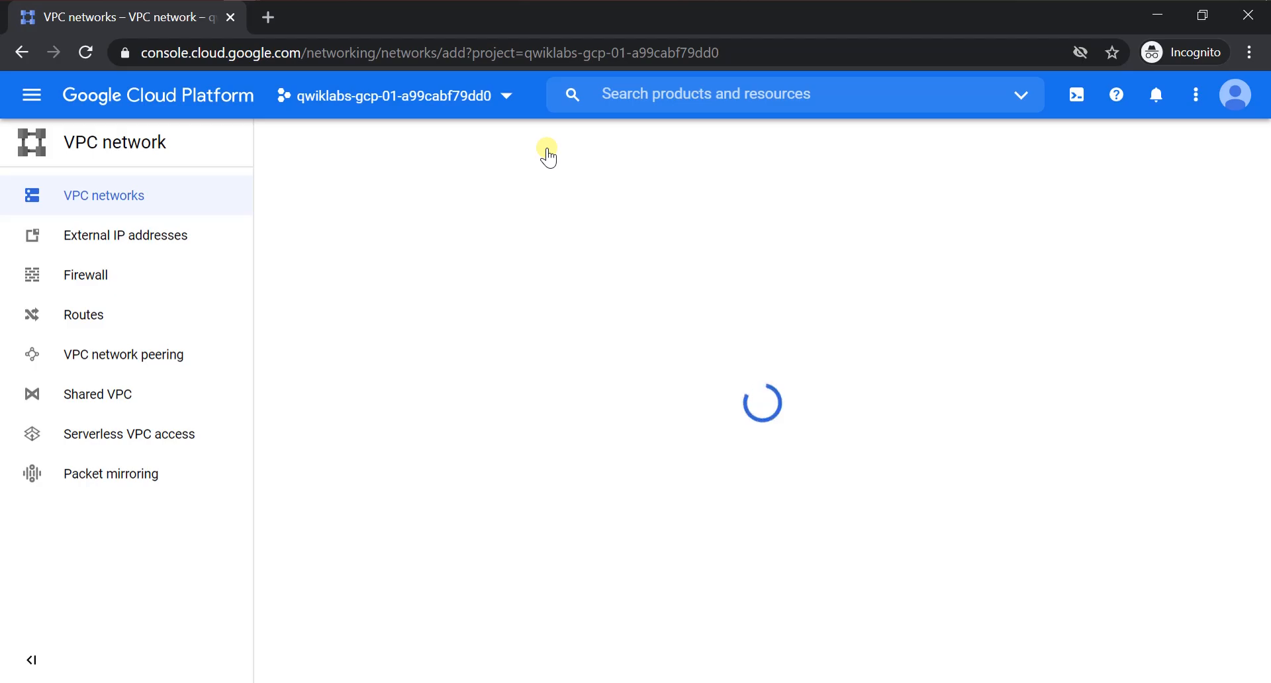
key(alt+Tab)
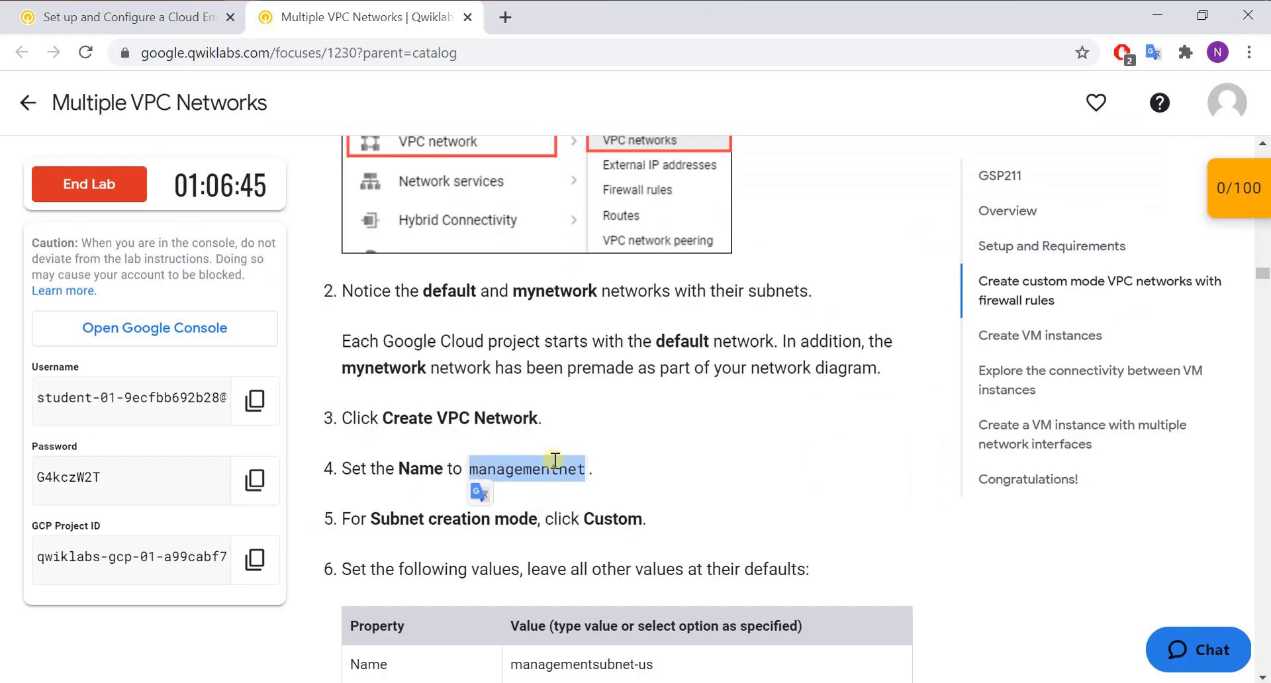
scroll(517, 477, down, 2)
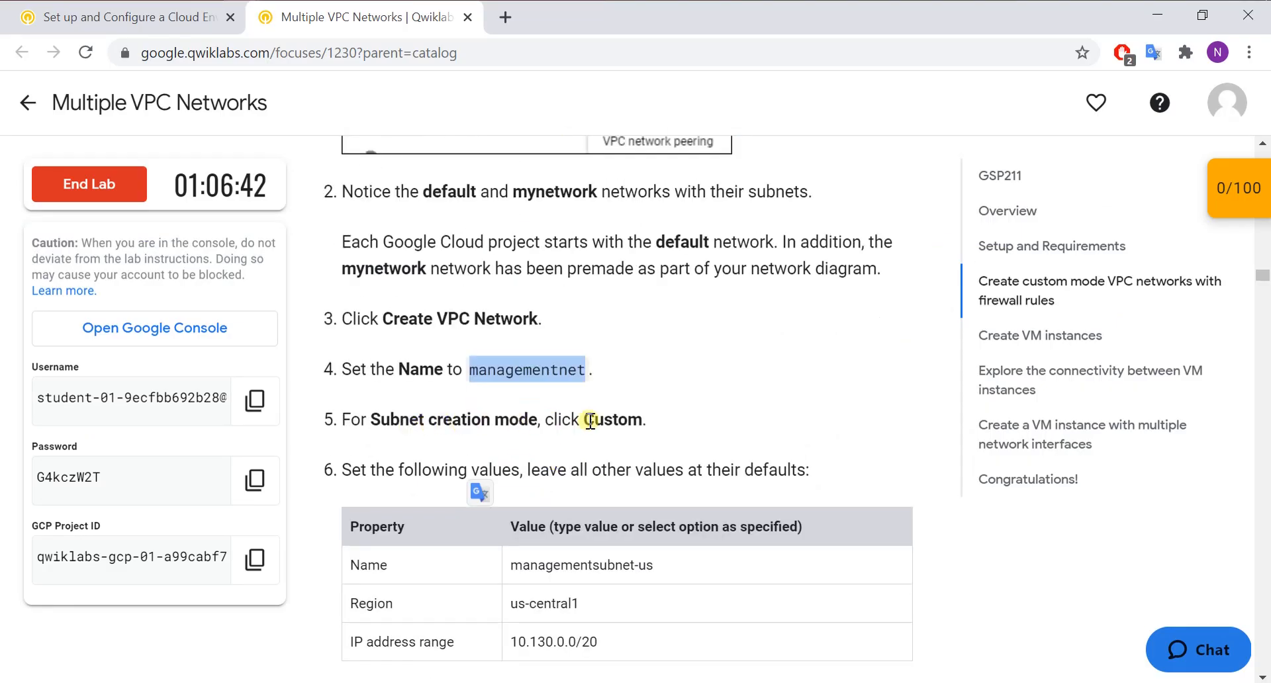
scroll(661, 416, down, 3)
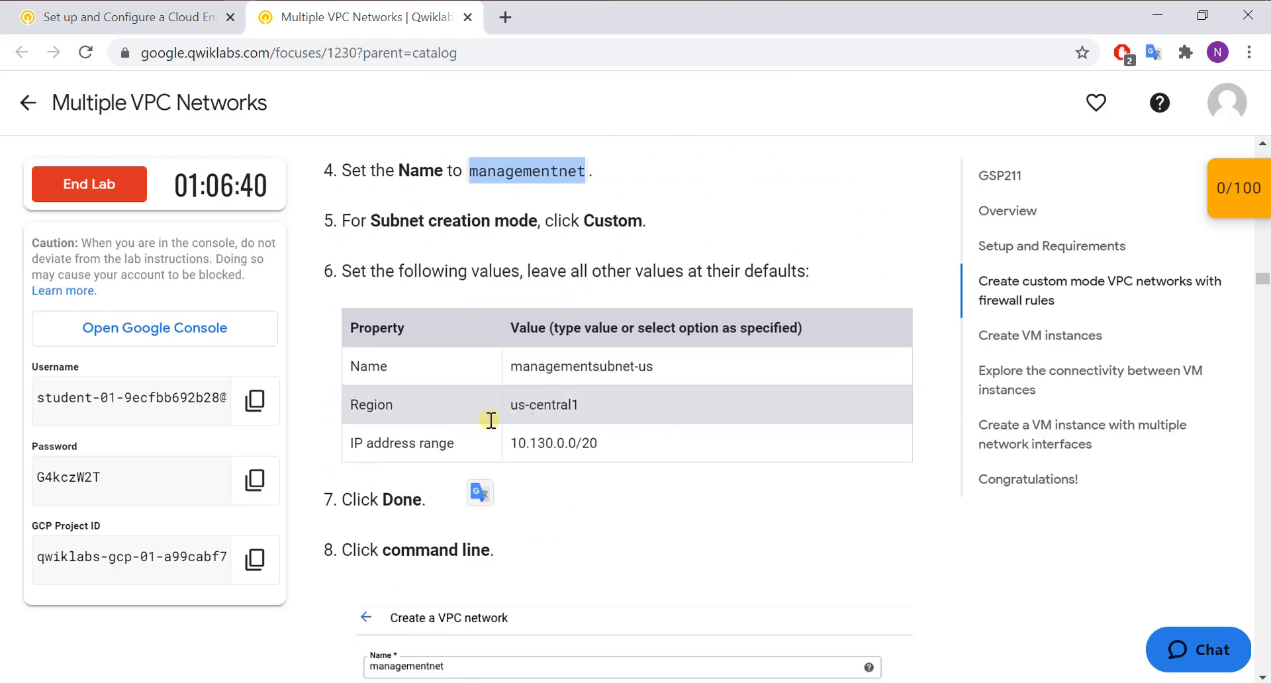
key(alt+Tab)
click(590, 218)
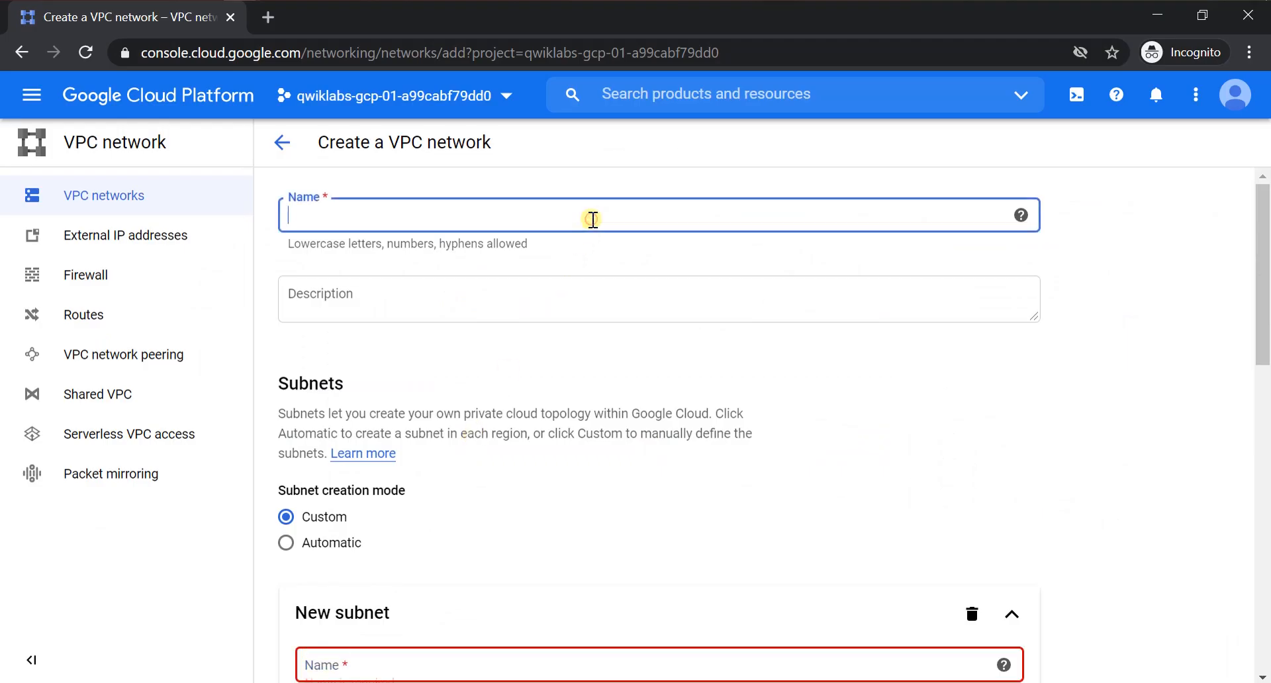
text(managementnet)
- Name the new subnet managementsubnet-us, copying the name from the table in the lab instructions
scroll(496, 410, down, 2)
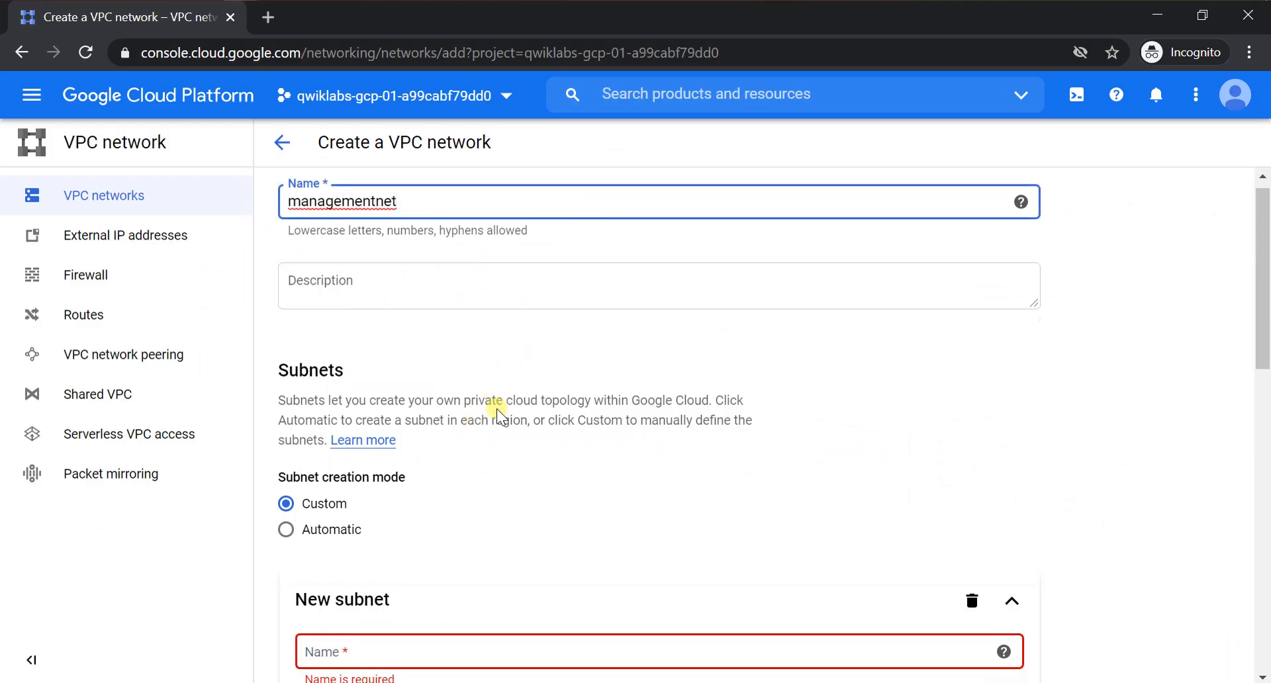
scroll(334, 463, down, 3)
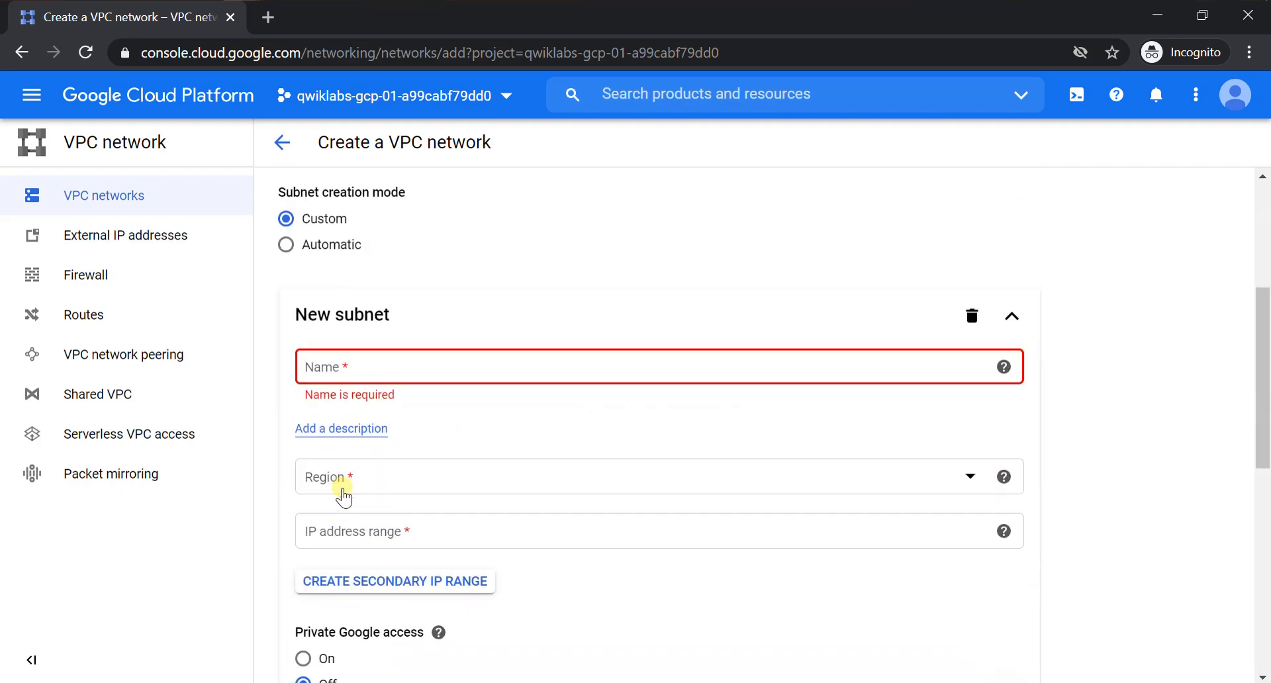
key(alt+Tab)
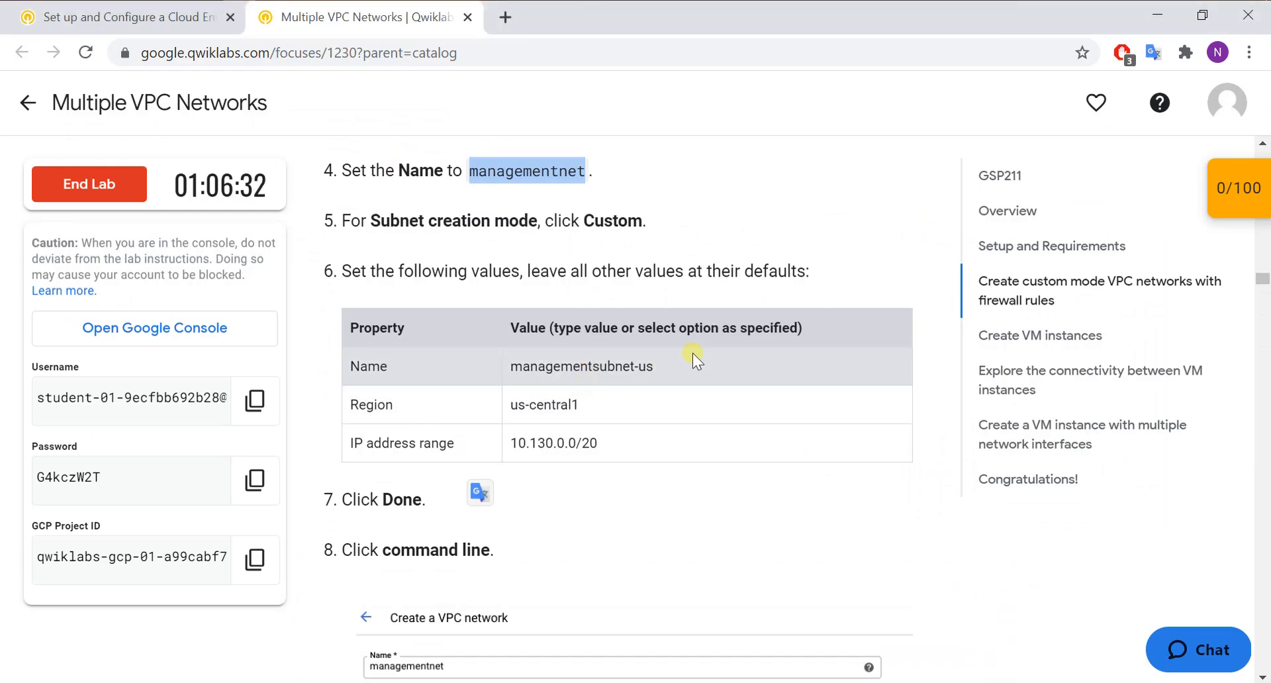
drag(689, 362, 543, 372)
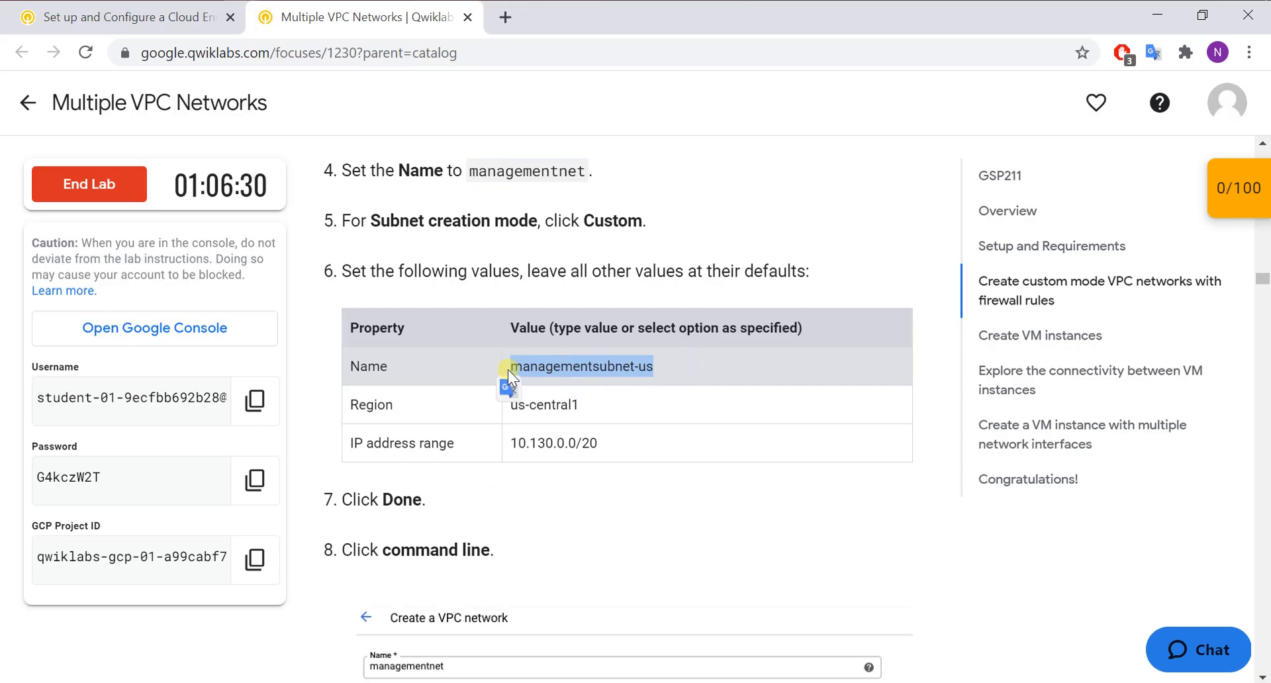
key(alt+Tab)
click(547, 375)
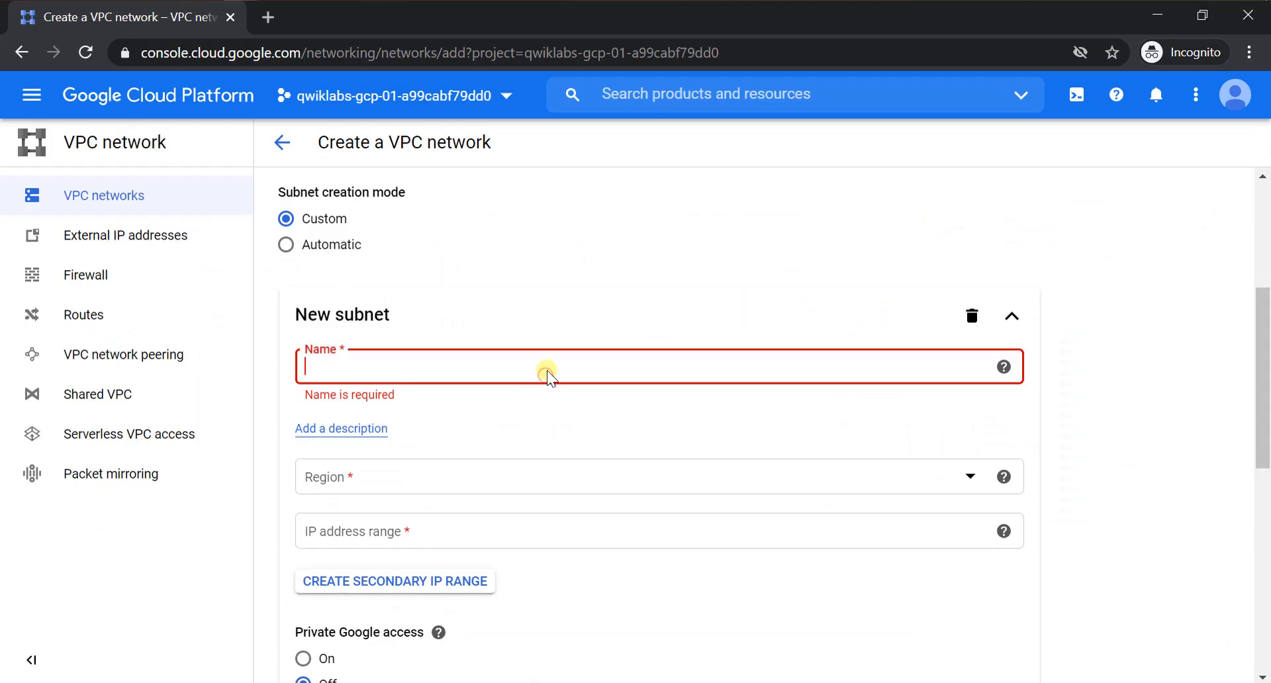
text(managementsubnet-us)
- Set the subnet's region to us-central1 and its IP address range to 10.130.0.0/20, copying the range from the lab instructions
click(470, 480)
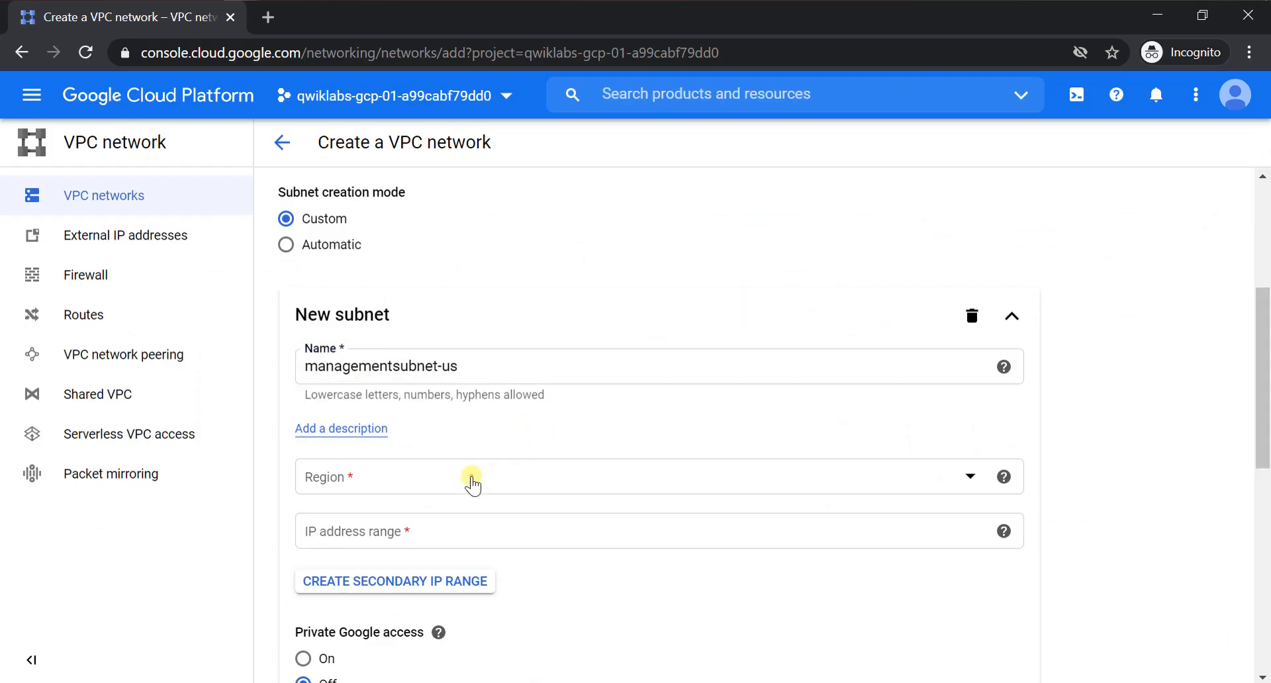
key(alt+Tab)
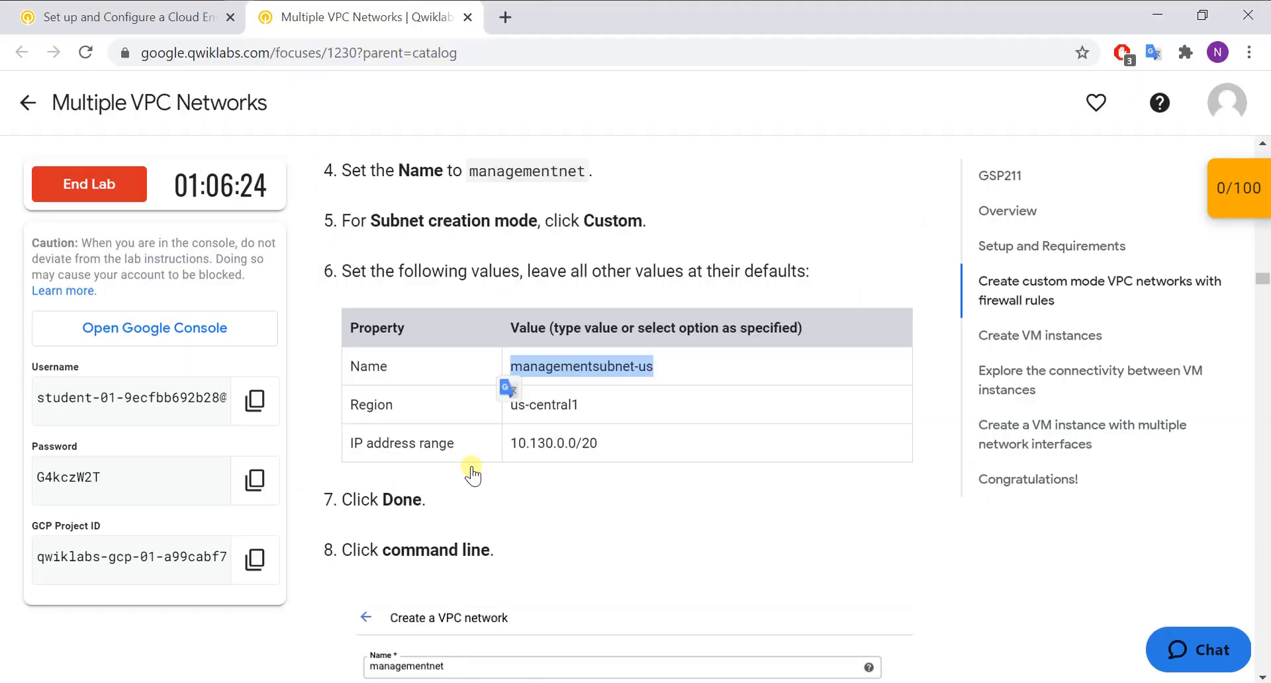
key(alt+Tab)
key(alt+Tab)
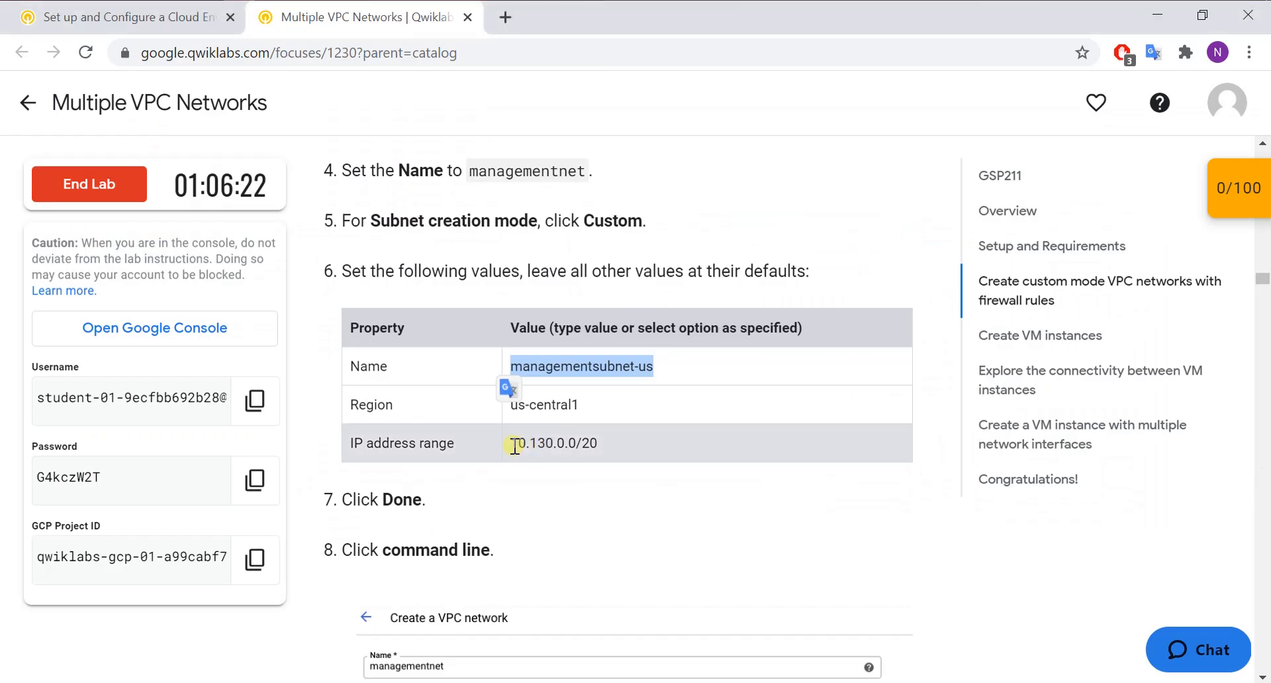
drag(515, 447, 587, 438)
key(alt+Tab)
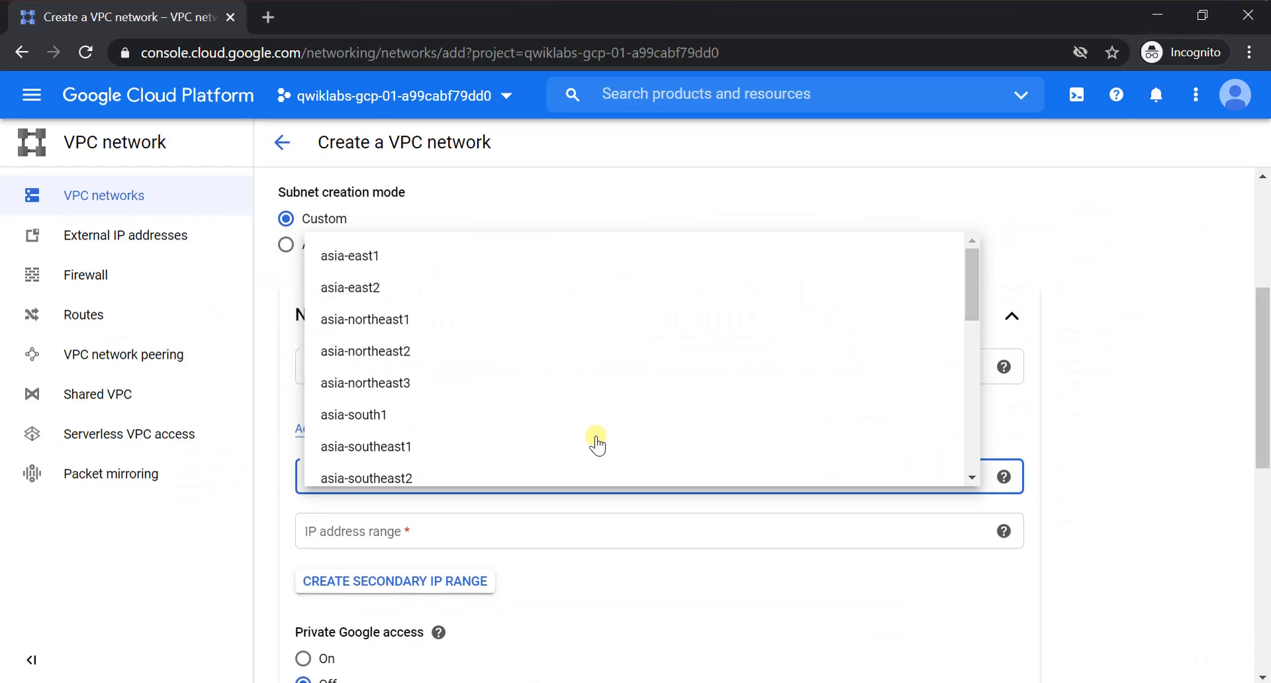
scroll(547, 438, down, 5)
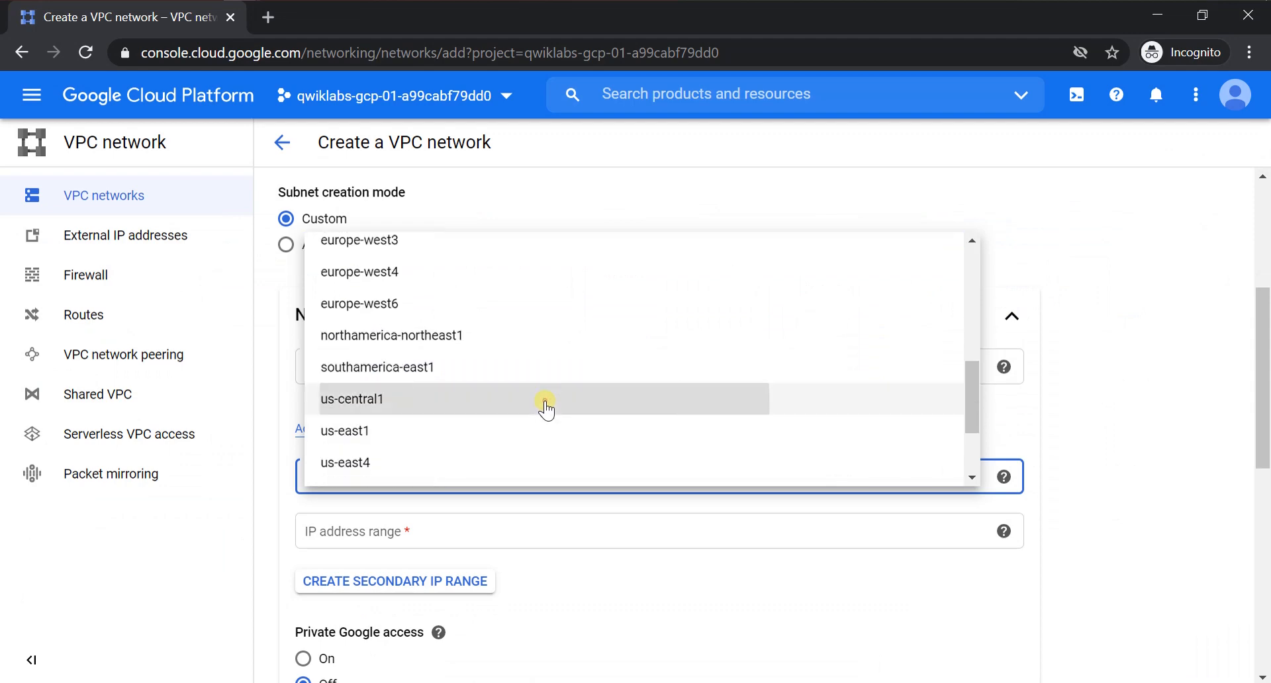
click(545, 403)
click(480, 515)
text(10.130.0.0/20)
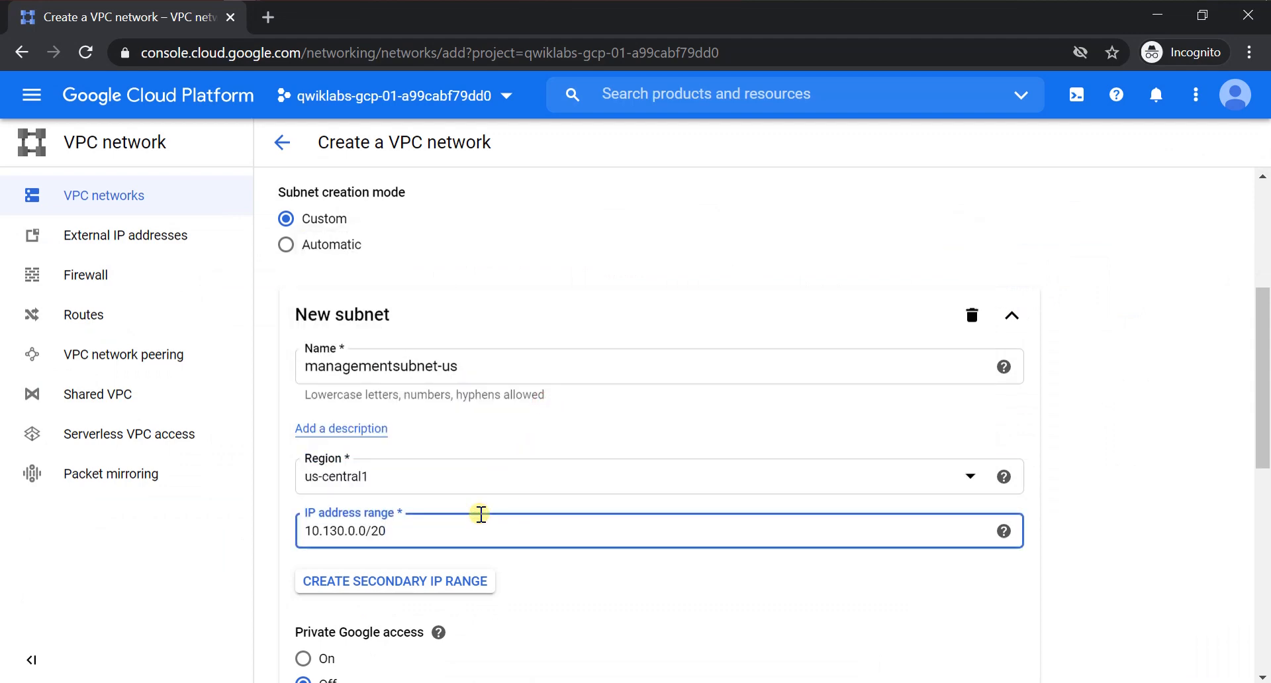
- Check the remaining subnet settings against the lab instructions and finish the managementsubnet-us definition with its other options at their defaults
key(alt+Tab)
scroll(479, 511, down, 3)
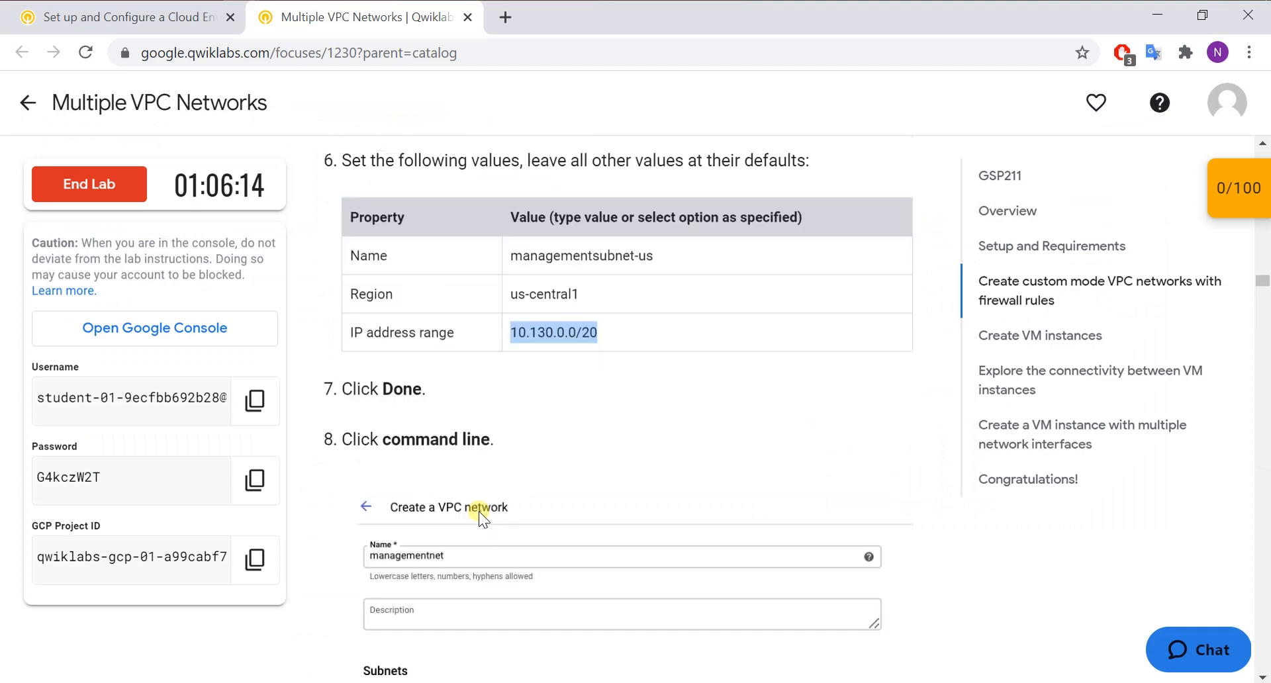
scroll(454, 394, down, 8)
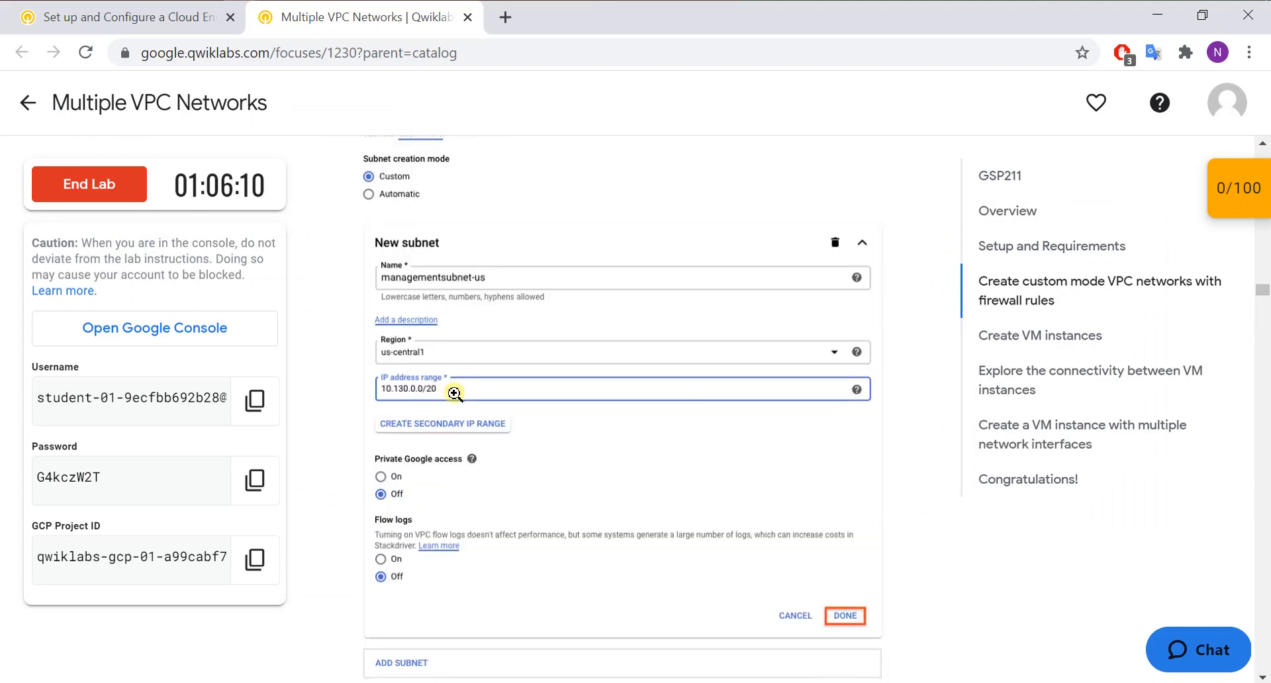
scroll(454, 394, down, 8)
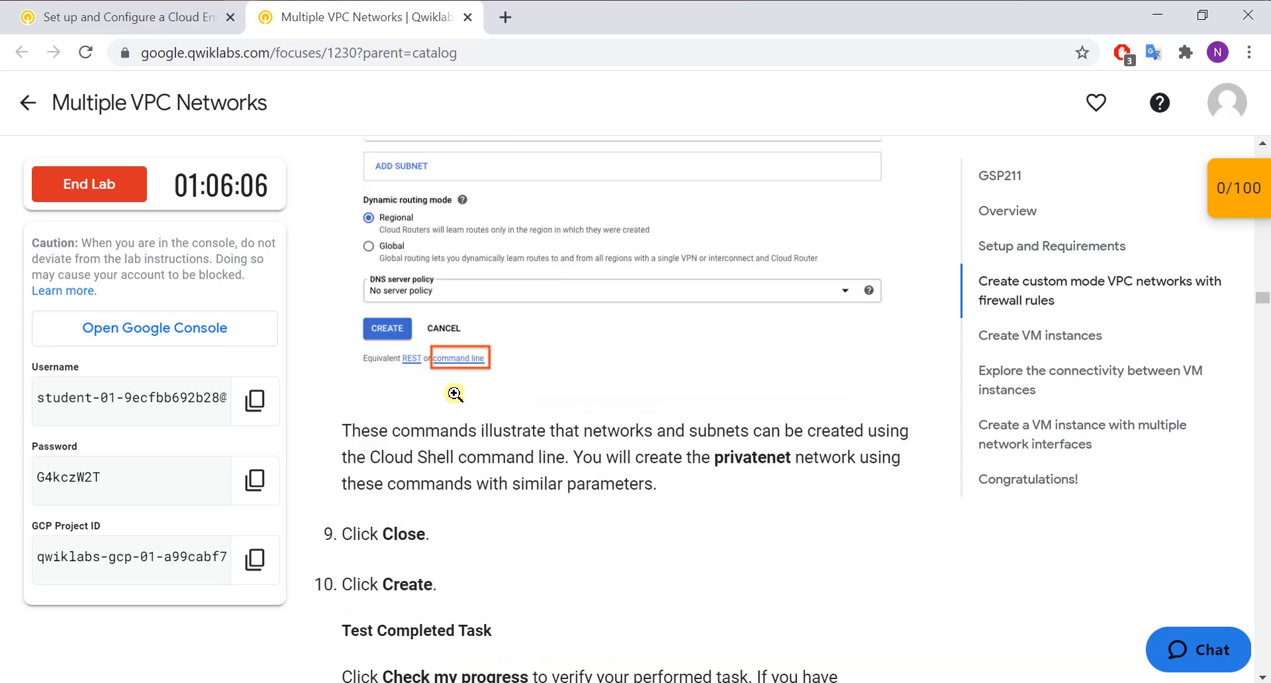
key(alt+Tab)
scroll(439, 463, down, 5)
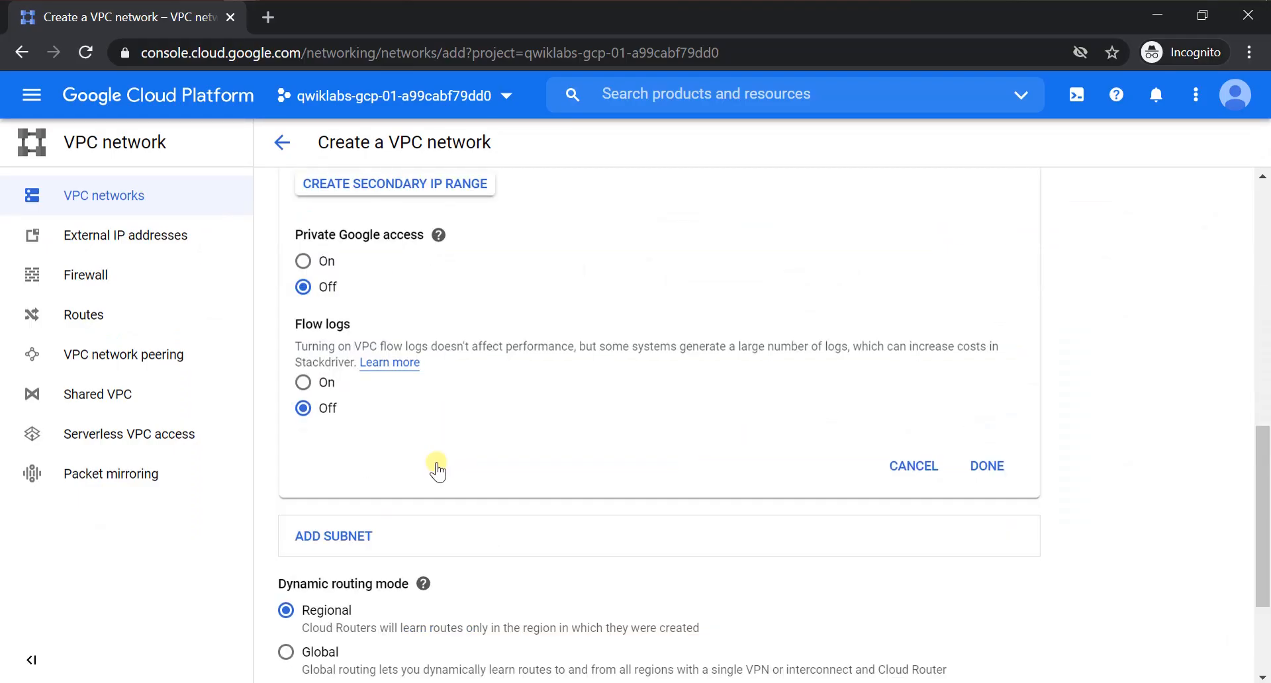
scroll(509, 477, up, 2)
scroll(581, 488, down, 4)
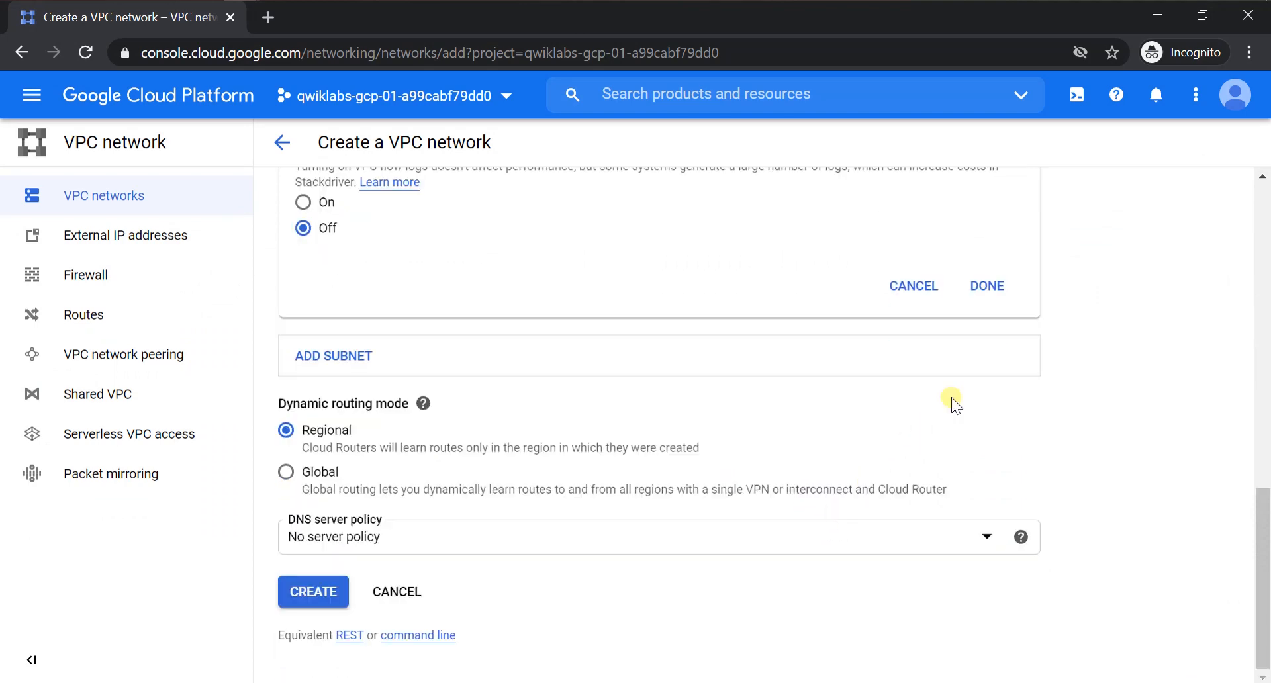
click(987, 286)
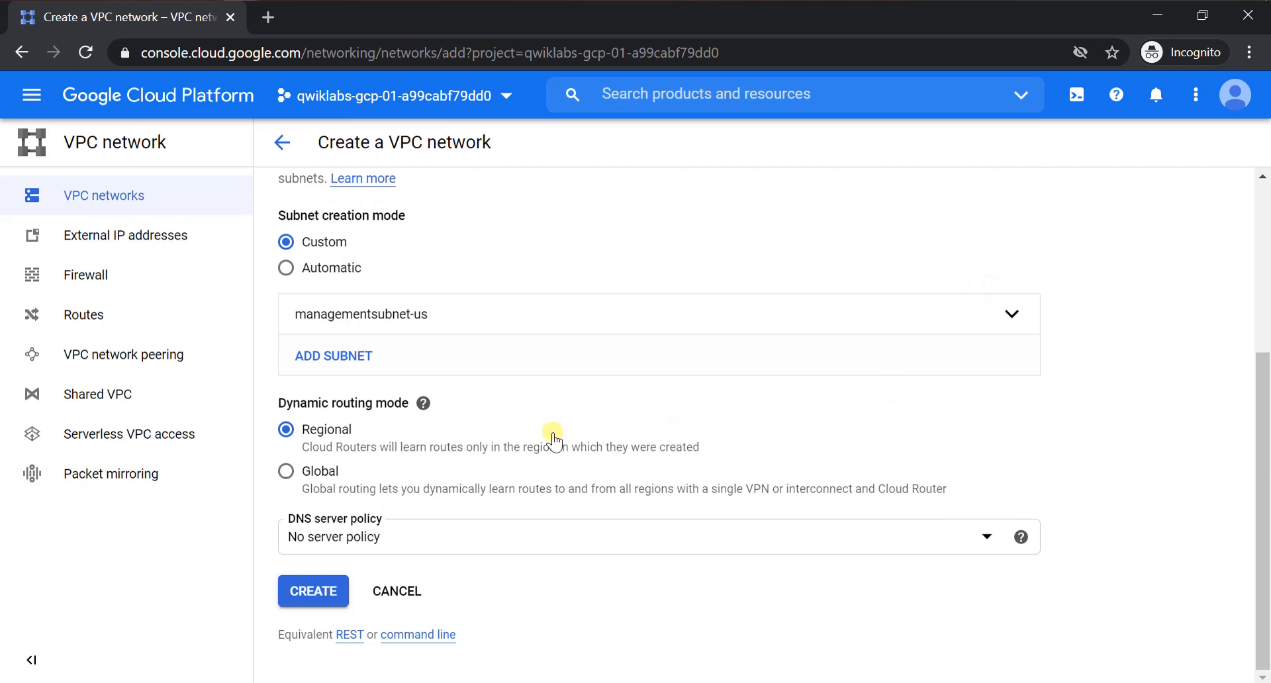
- Review the equivalent gcloud command line for the network and create managementnet
middle_click(417, 634)
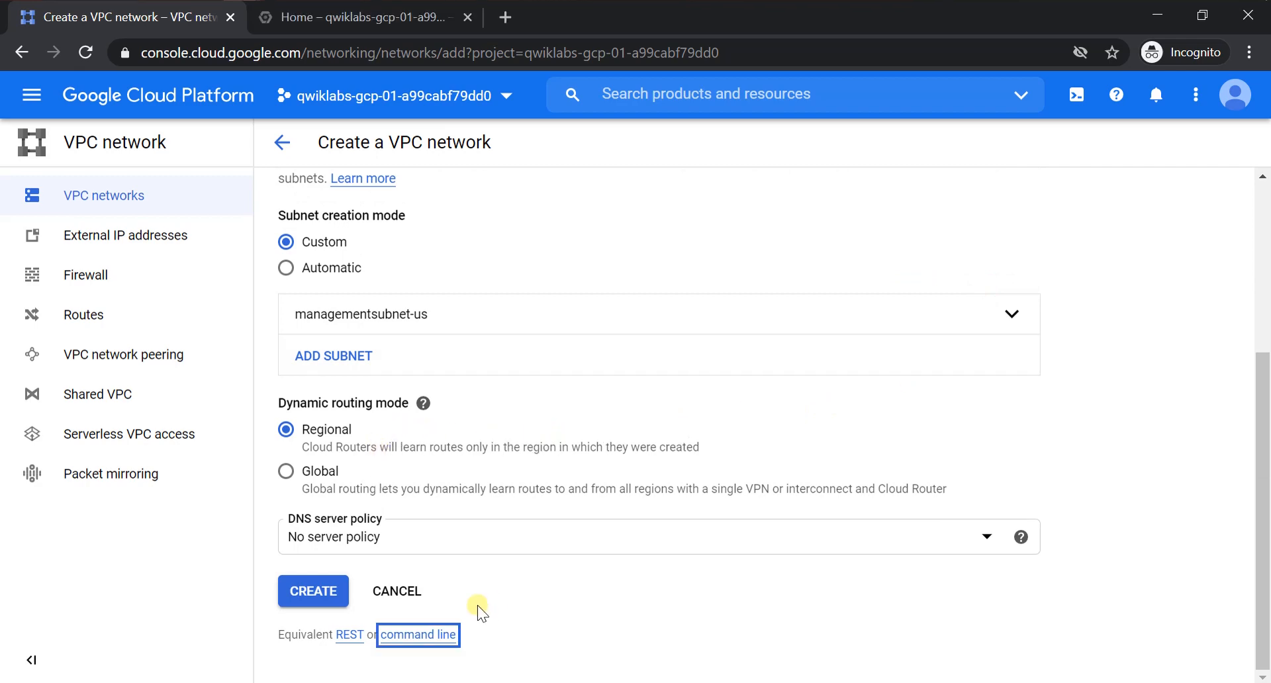
click(434, 635)
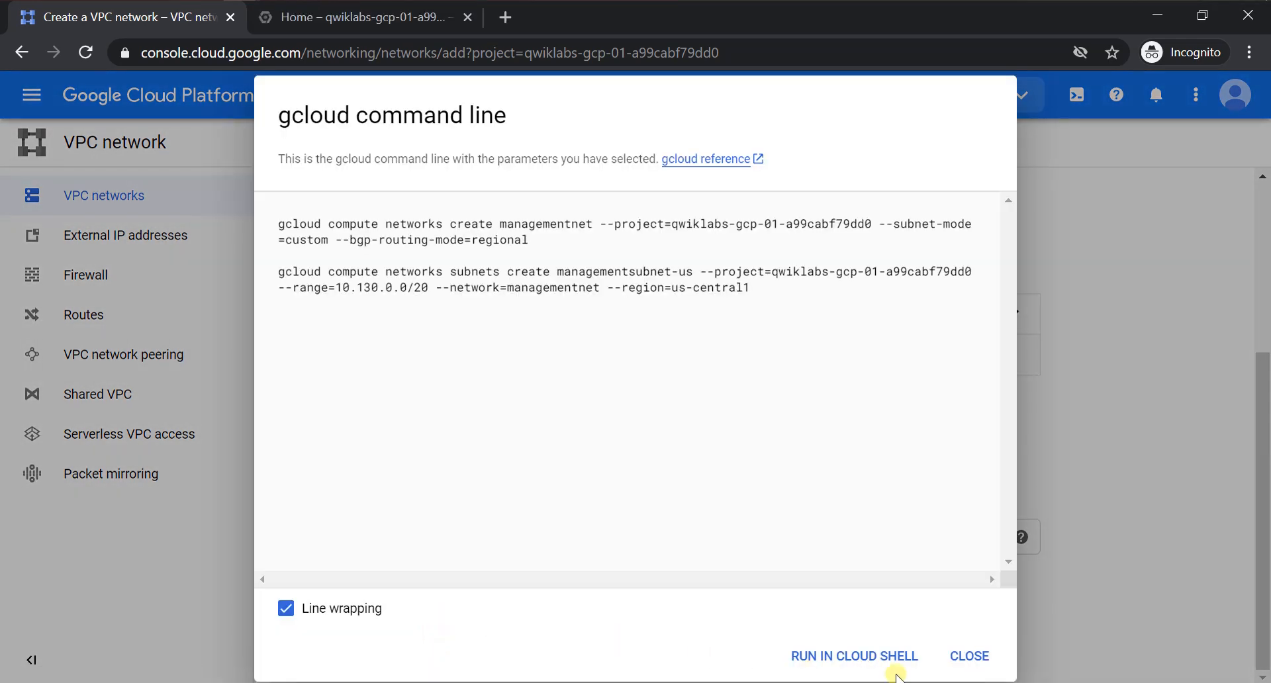
click(953, 657)
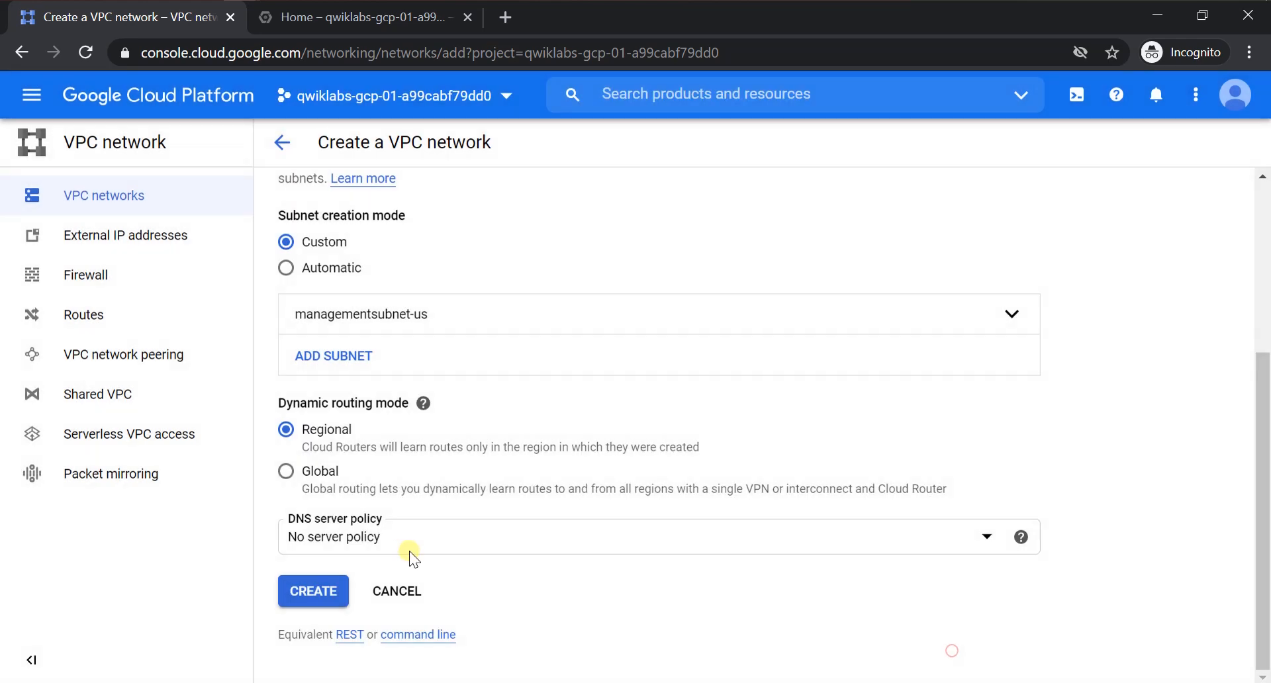
click(333, 589)
- Read the lab instructions on checking the managementnet task and creating the privatenet network with Cloud Shell commands
key(alt+Tab)
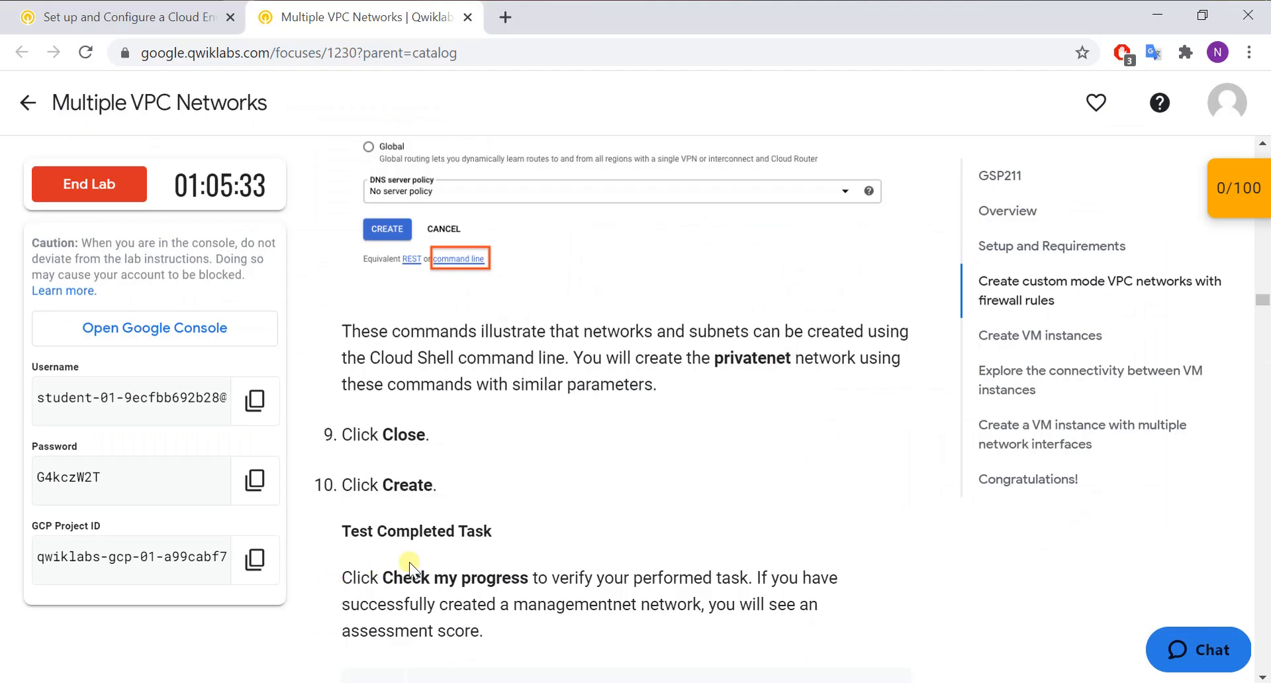
scroll(463, 550, down, 5)
scroll(463, 550, down, 2)
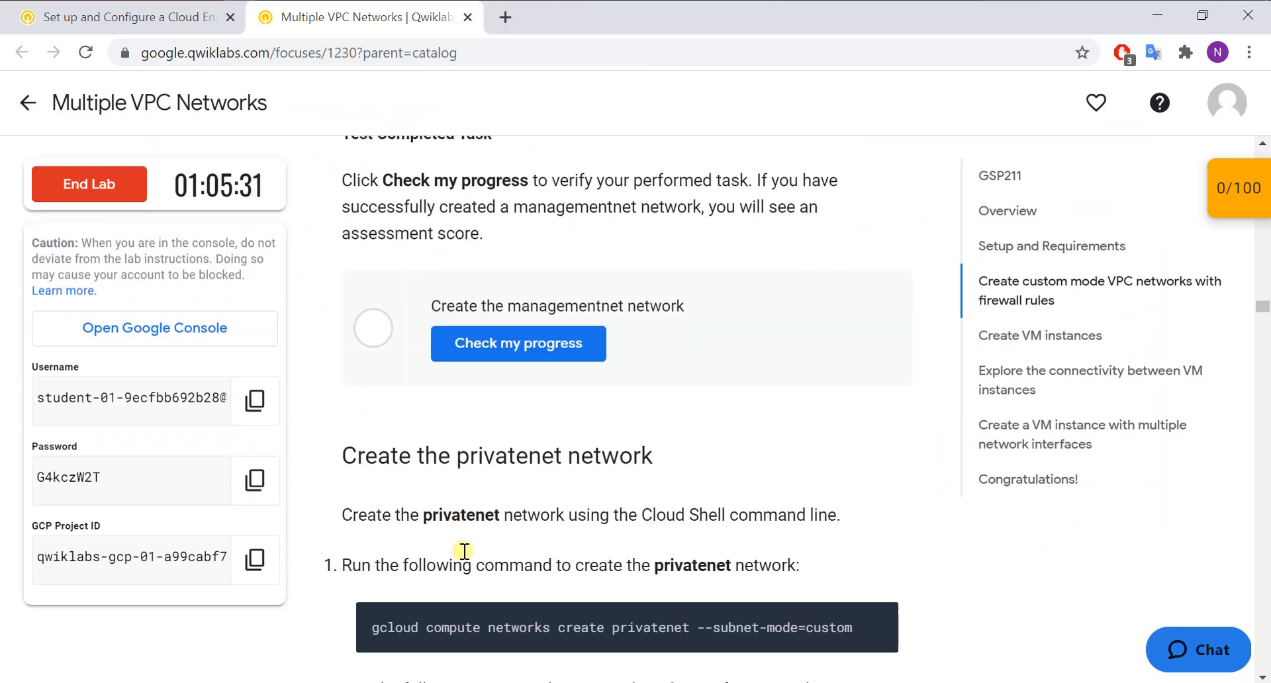
key(ctrl+minus)
key(ctrl+minus)
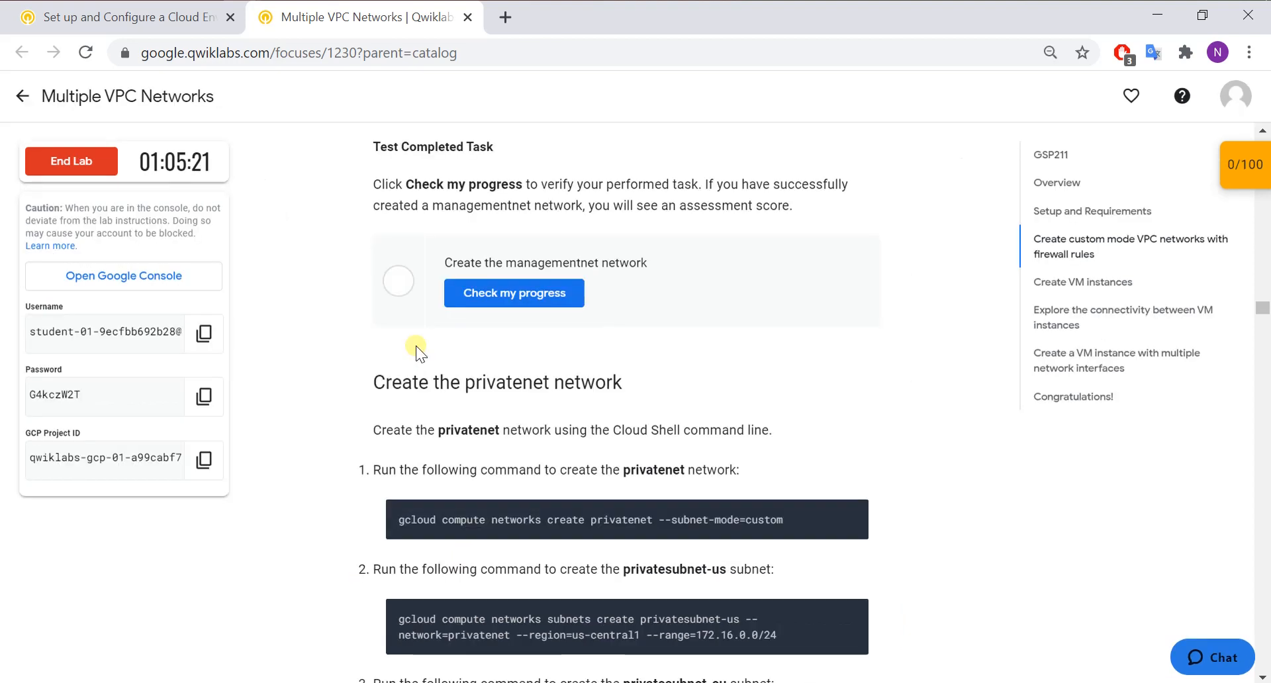
scroll(626, 394, down, 3)
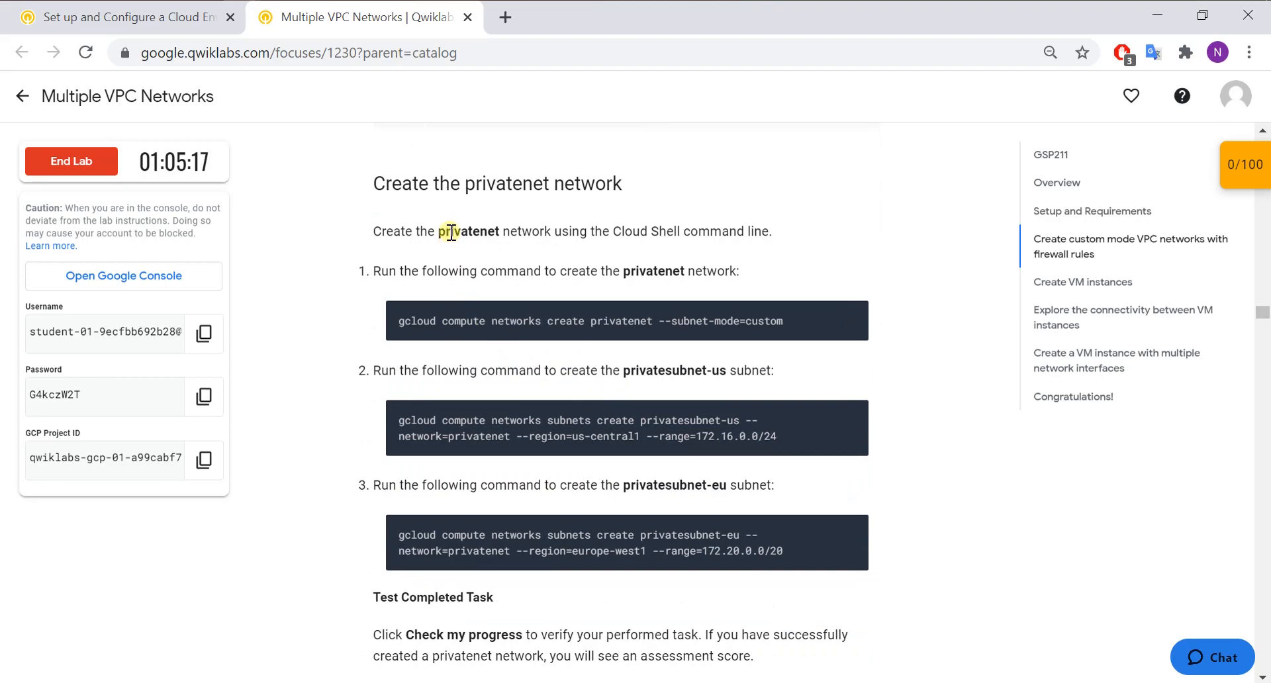
scroll(553, 238, up, 3)
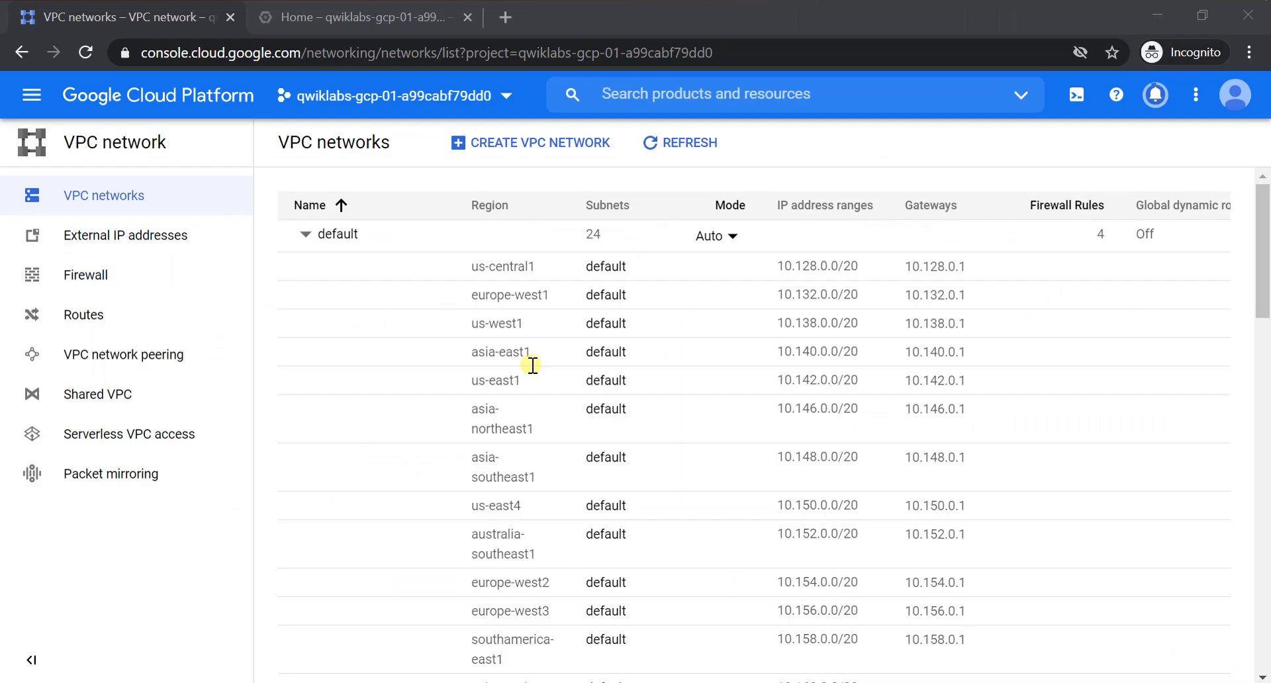
- Start Cloud Shell in the project dashboard tab and place that tab before the VPC networks tab
click(358, 17)
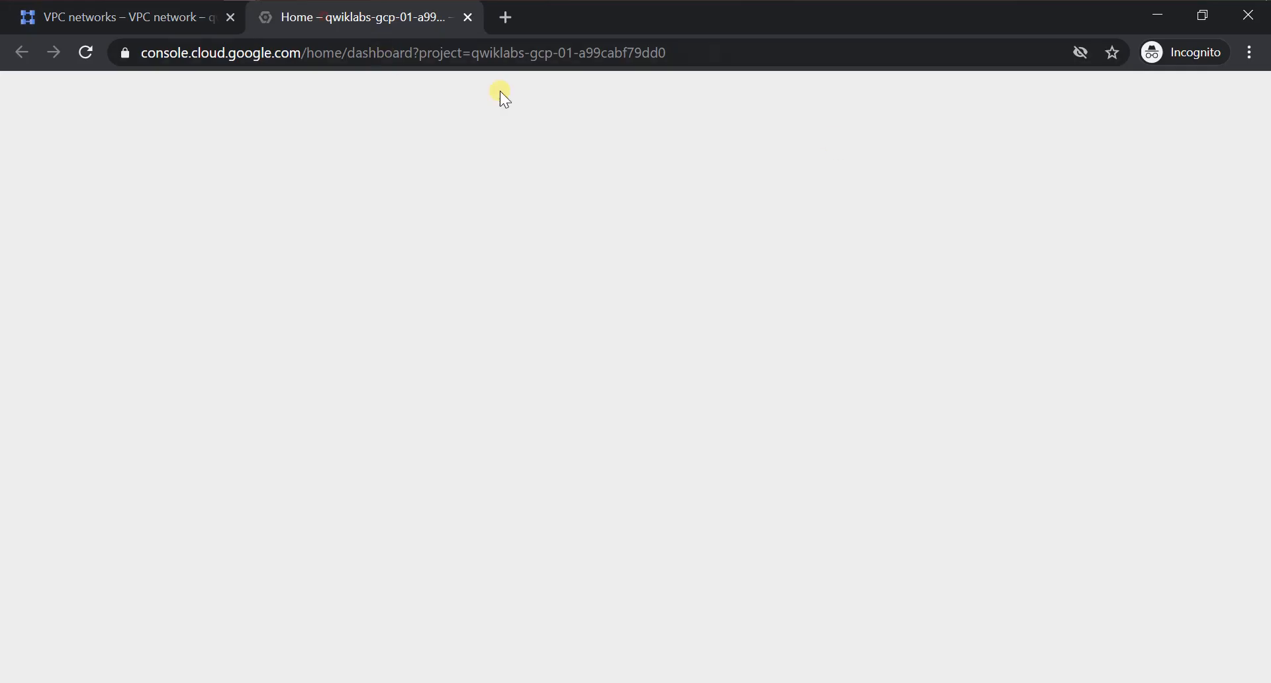
click(1077, 96)
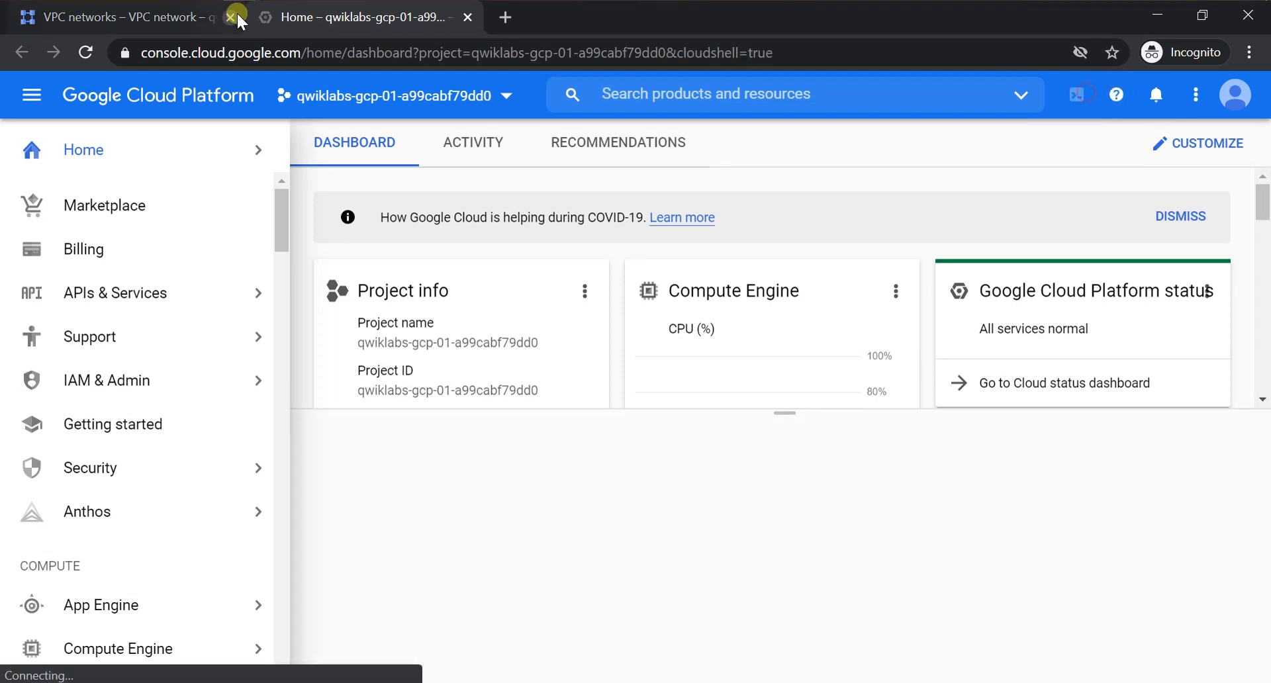
drag(288, 16, 37, 12)
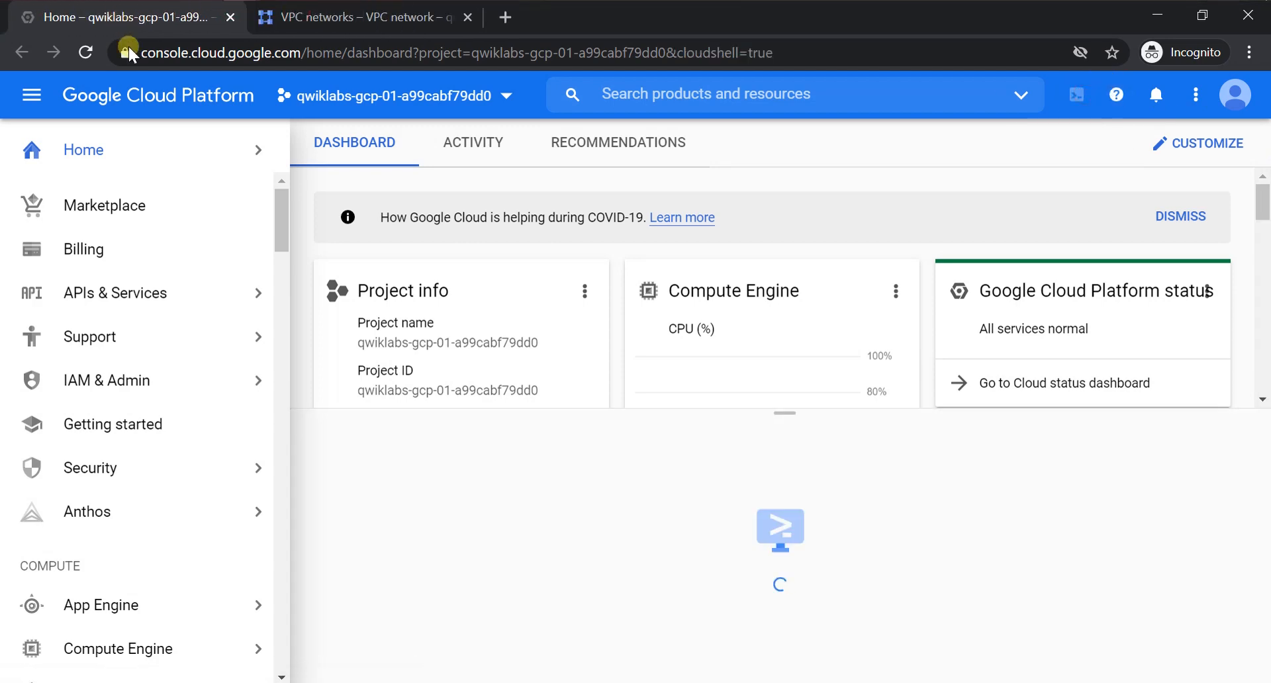
click(368, 650)
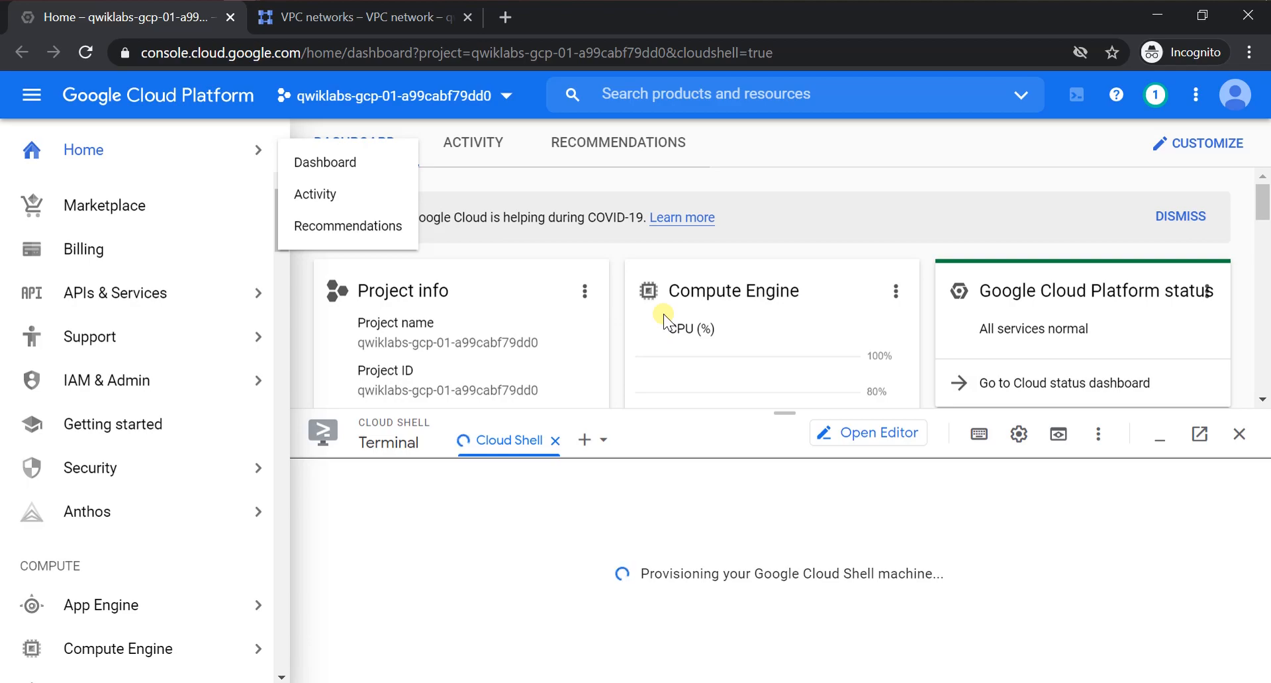
- Copy the command that creates the privatenet network from the lab instructions and return to Cloud Shell
key(alt+Tab)
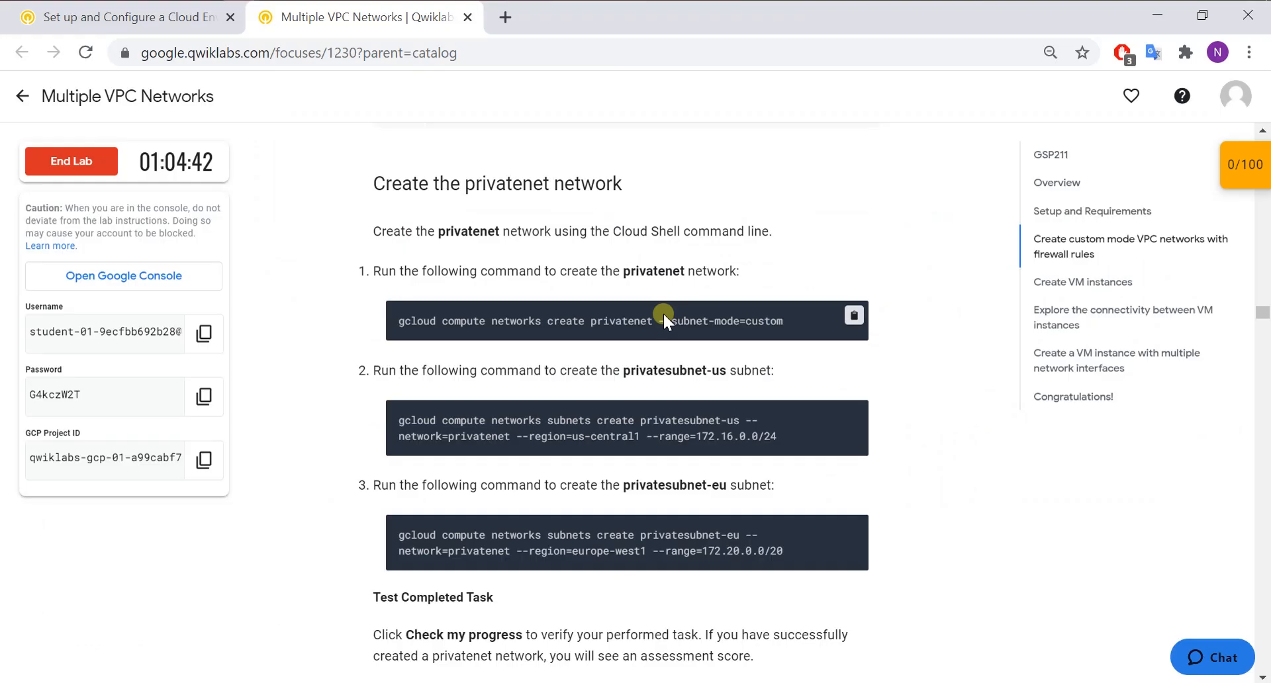
click(853, 316)
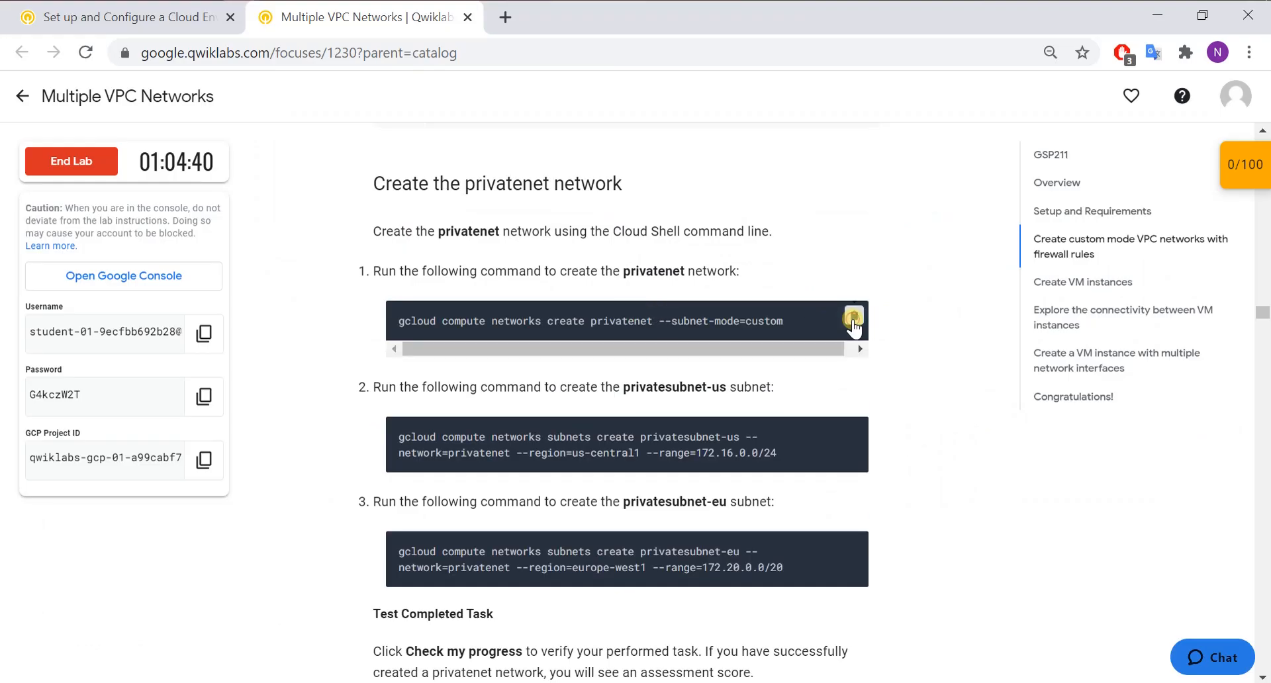
key(alt+Tab)
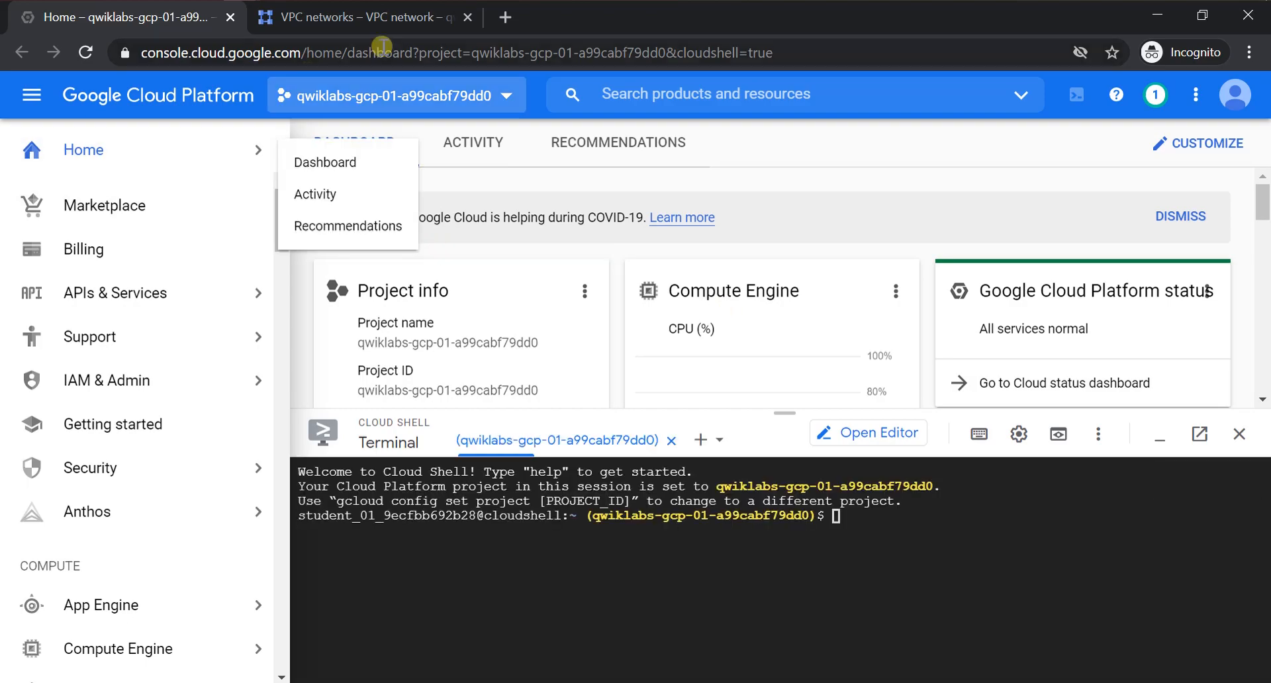
- Collapse the default network in the VPC networks list to check for the managementnet entry
key(alt+Tab)
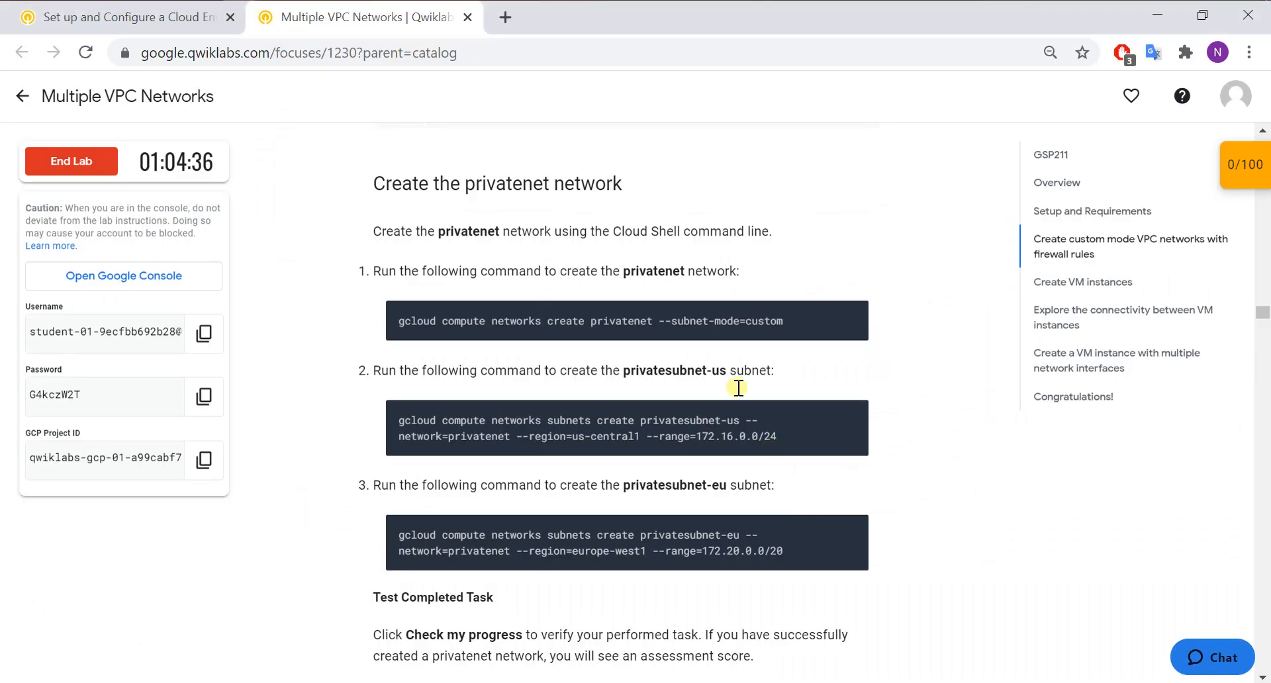
key(alt+Tab)
key(ctrl+Tab)
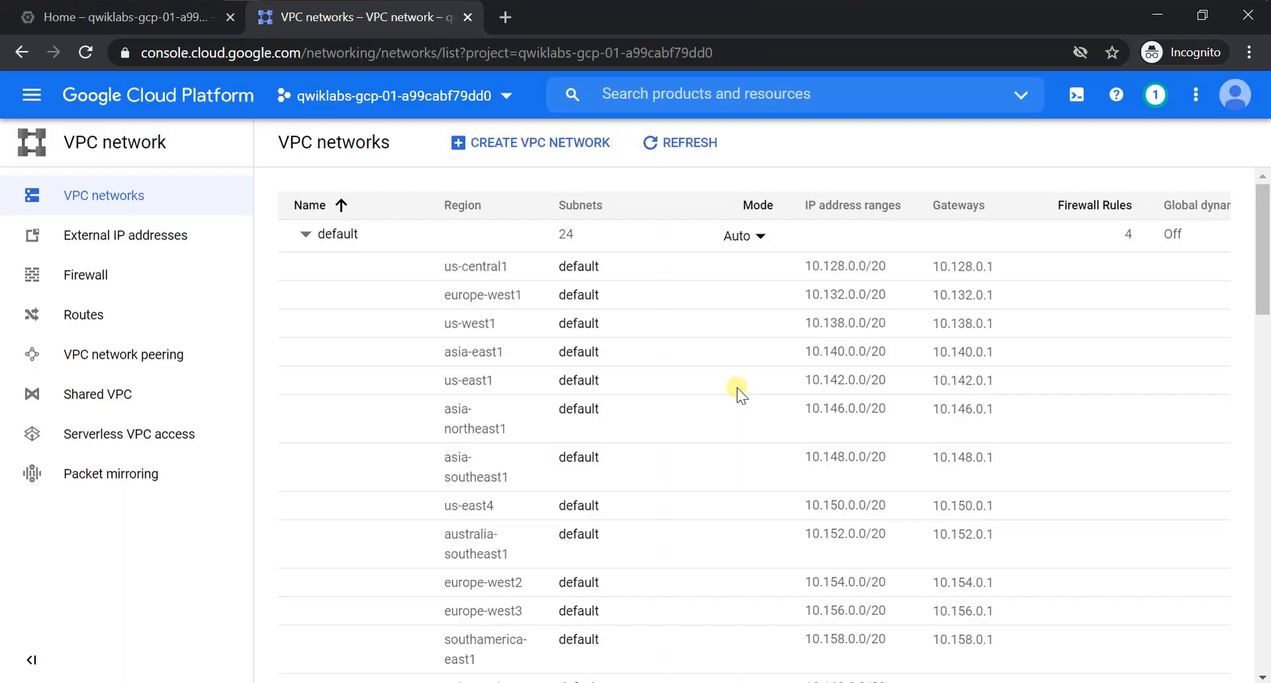
click(299, 235)
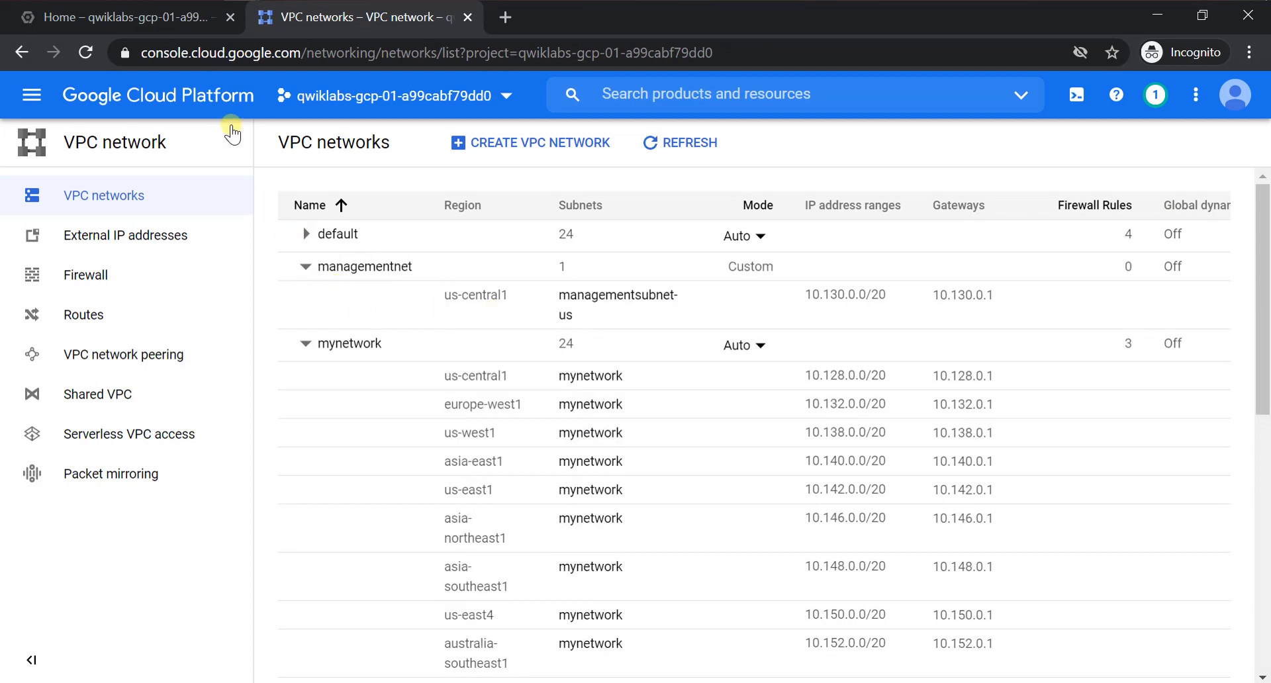
- Run gcloud compute networks create privatenet --subnet-mode=custom in Cloud Shell and authorize its use of the account credentials
key(ctrl+Tab)
click(878, 541)
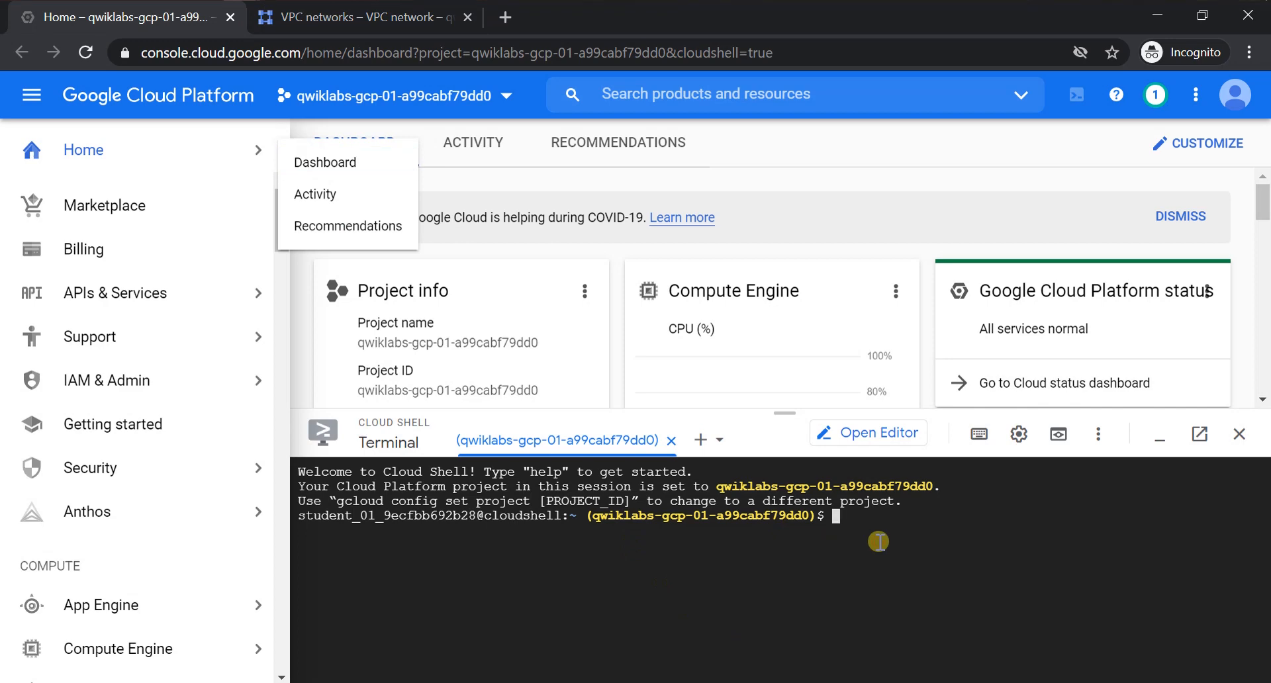
key(ctrl+v)
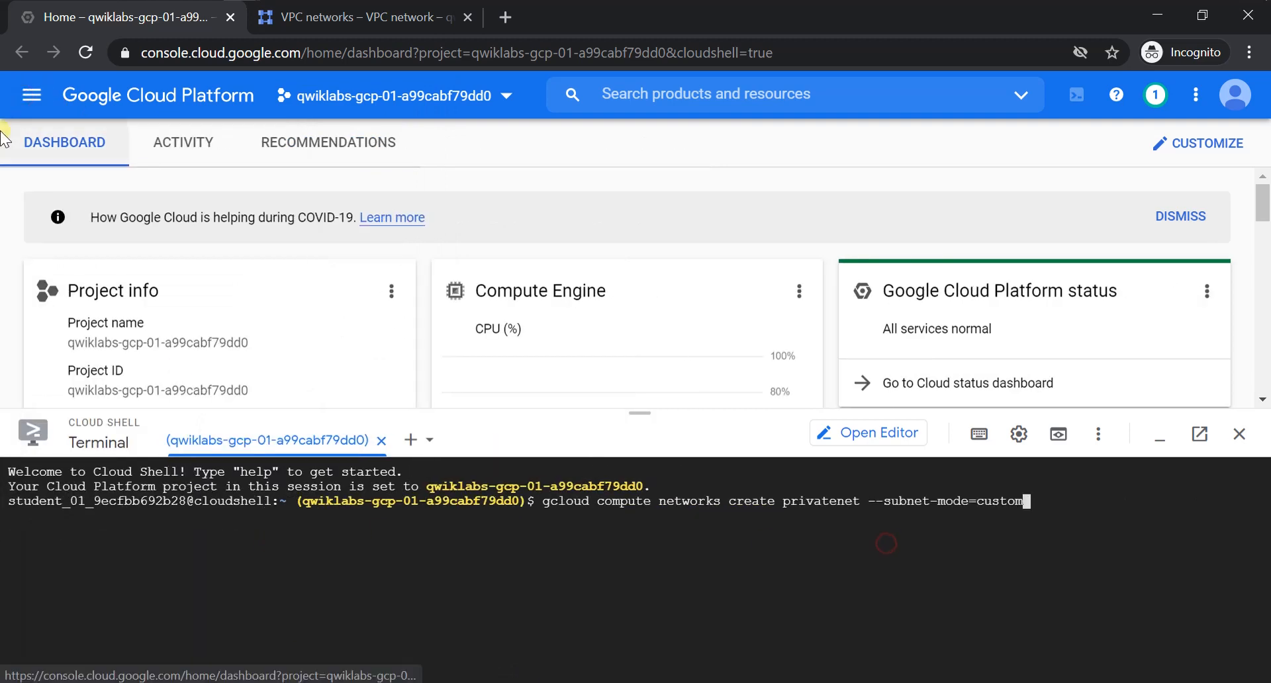
key(Return)
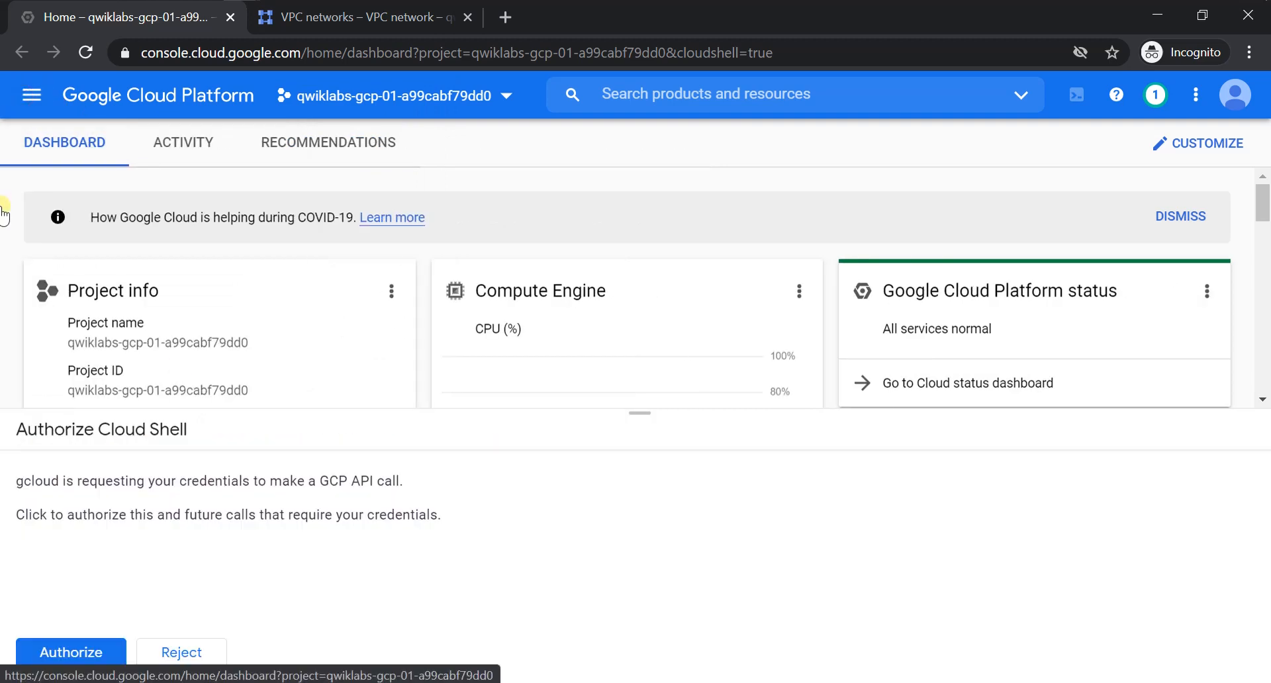
click(65, 661)
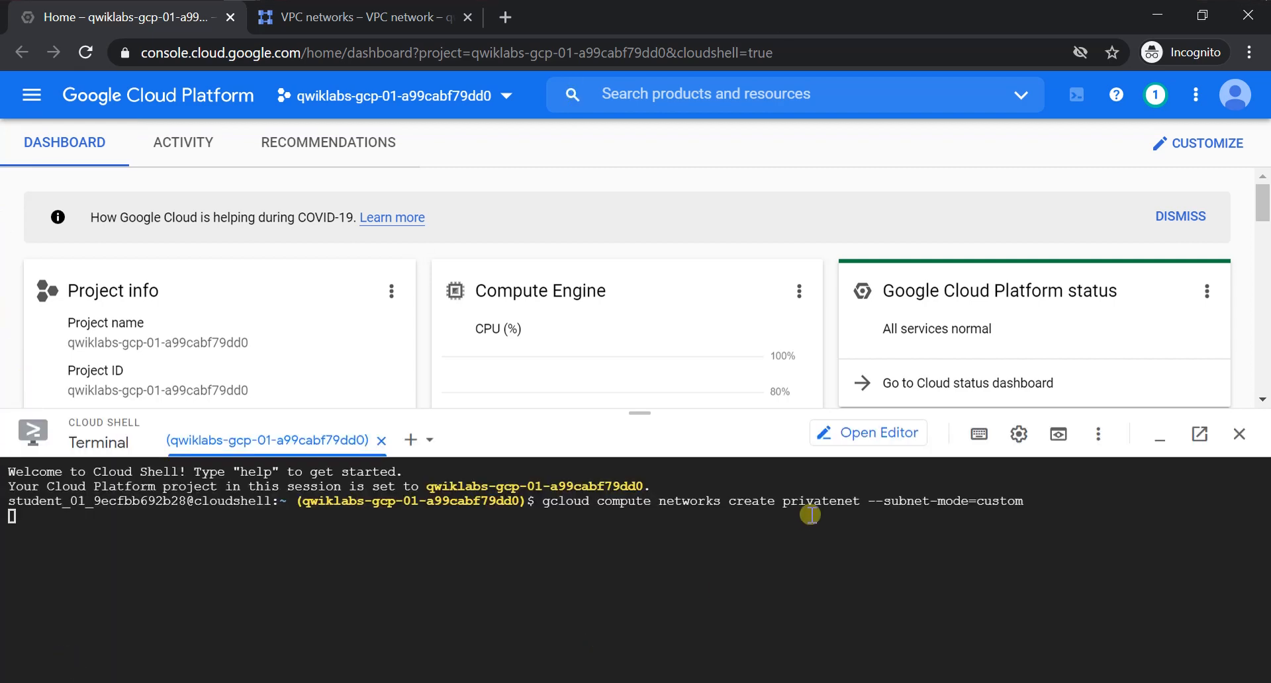
- Return to the lab instructions and check progress for the task of creating the managementnet network
key(alt+Tab)
scroll(794, 510, up, 5)
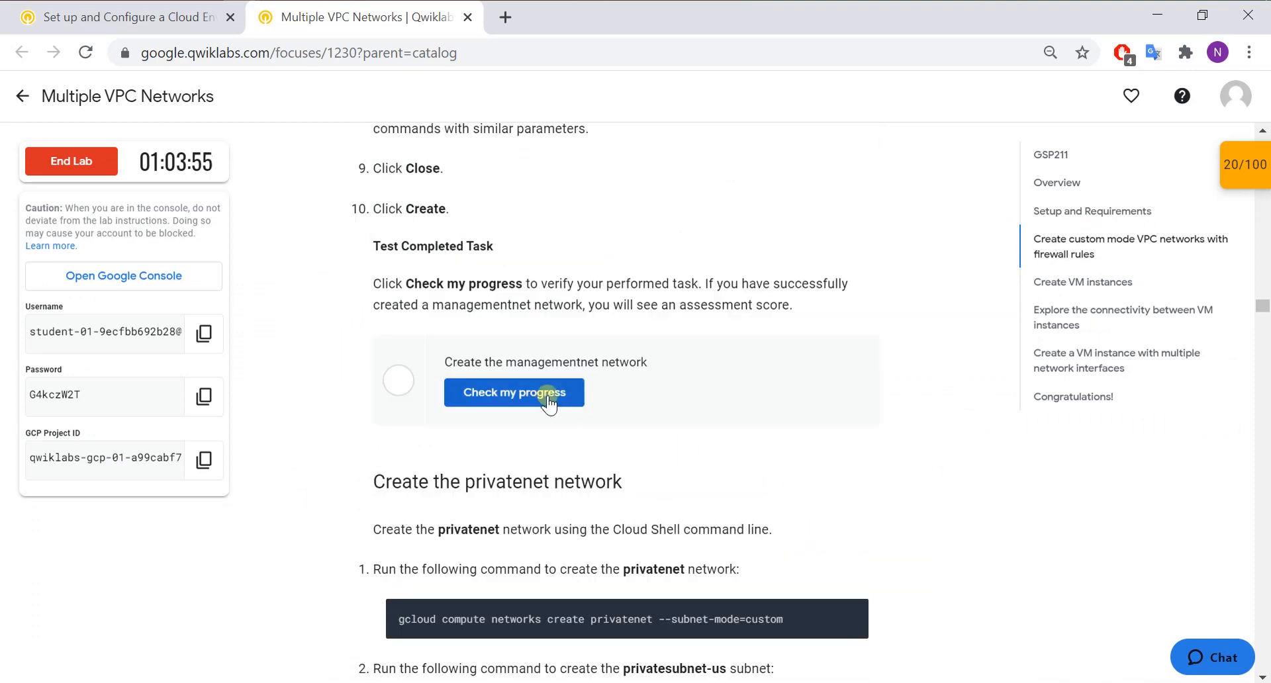
click(548, 397)
- In Cloud Shell, run the lab's command creating subnet privatesubnet-us in privatenet, region us-central1, range 172.16.0.0/24
scroll(565, 414, down, 2)
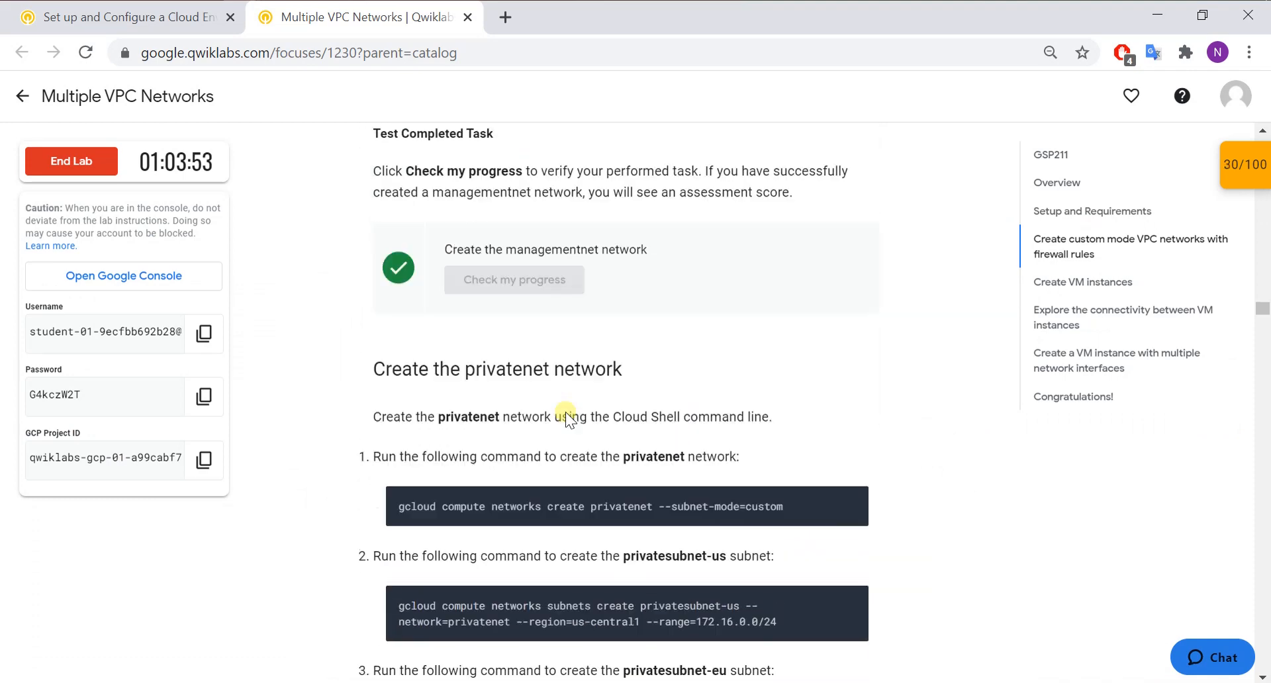
scroll(565, 412, down, 5)
key(alt+Tab)
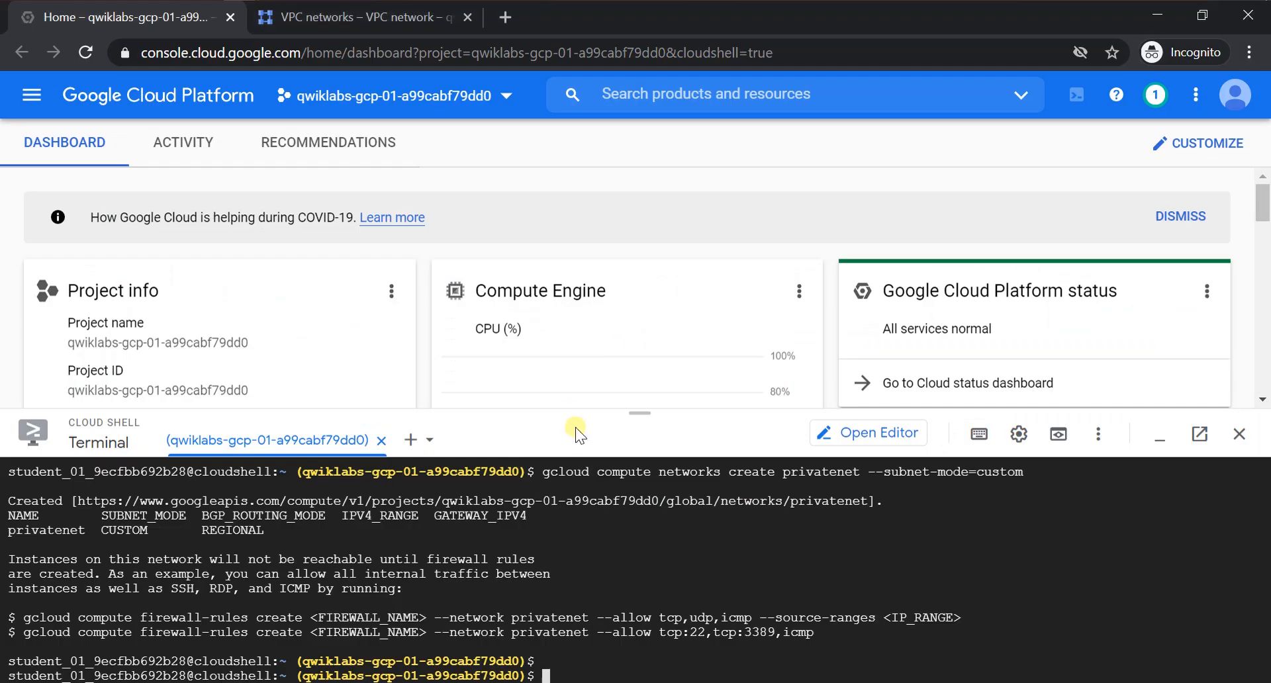
key(ctrl+v)
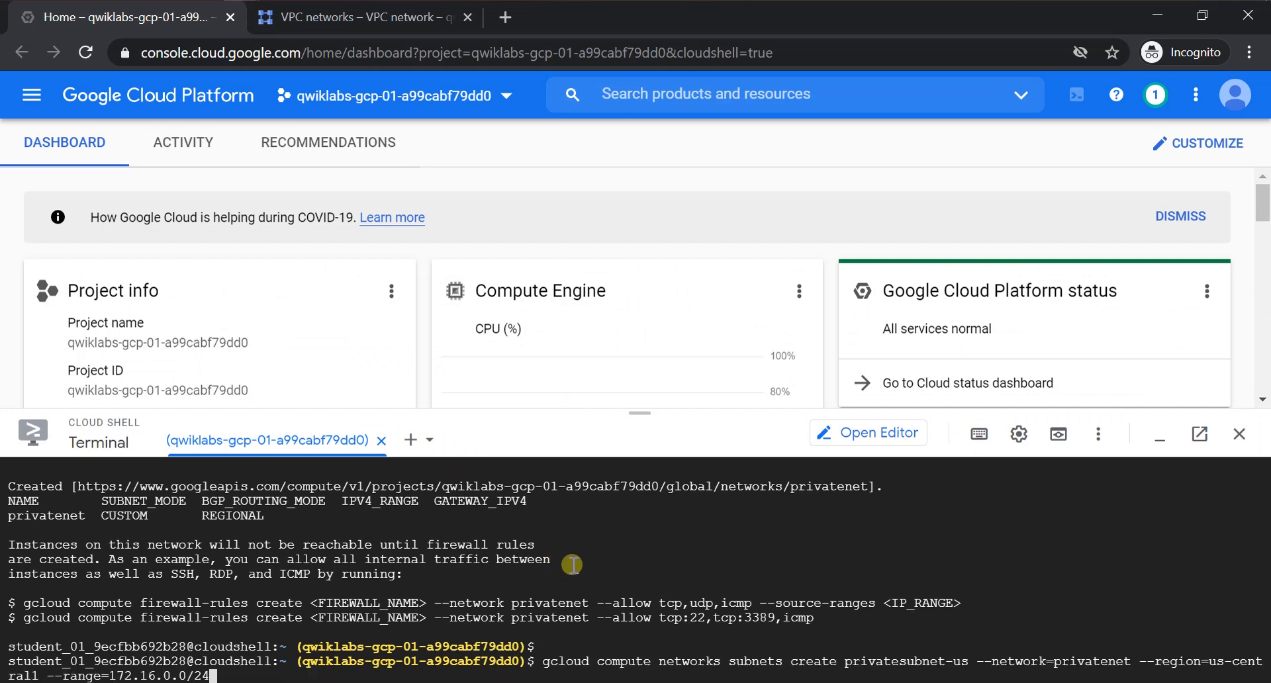
key(Return)
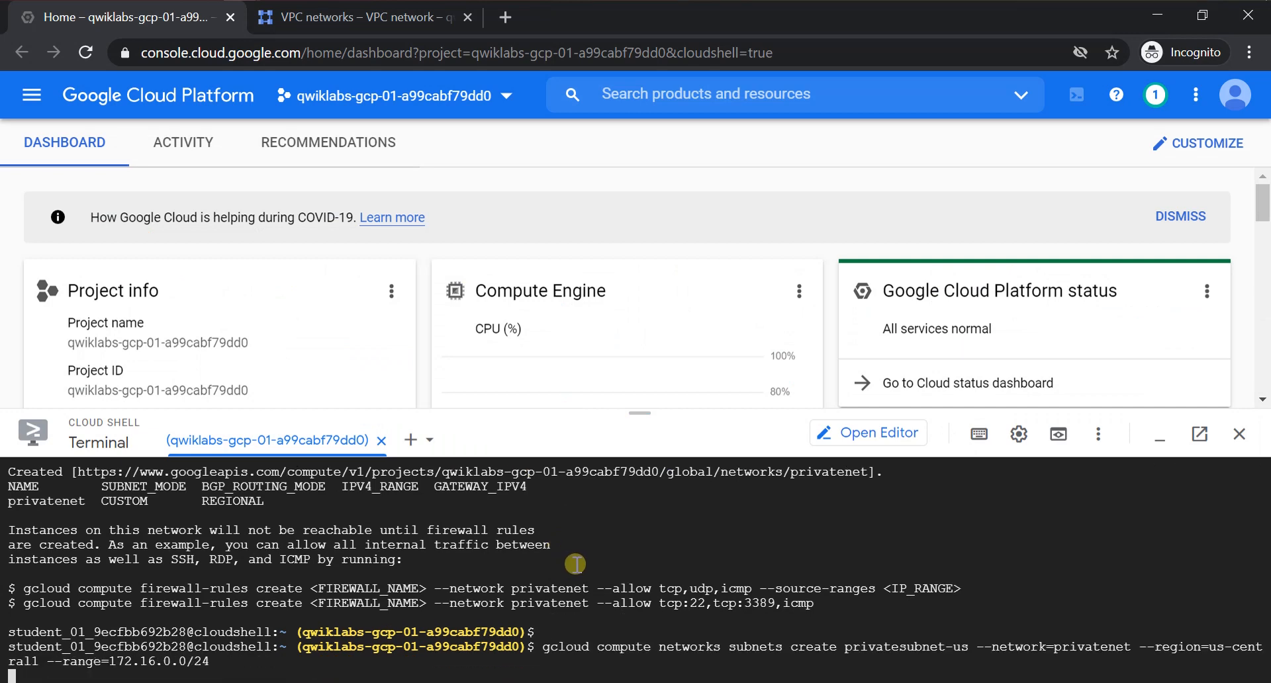
scroll(575, 564, up, 1)
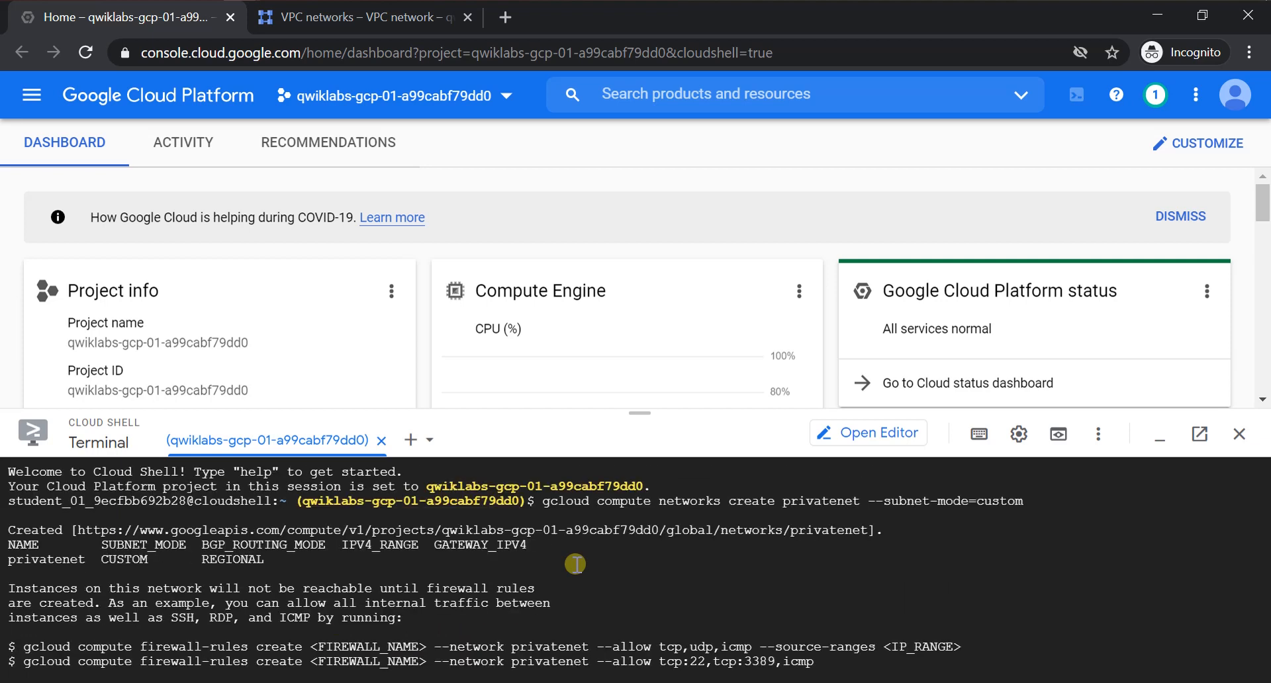
scroll(575, 564, down, 1)
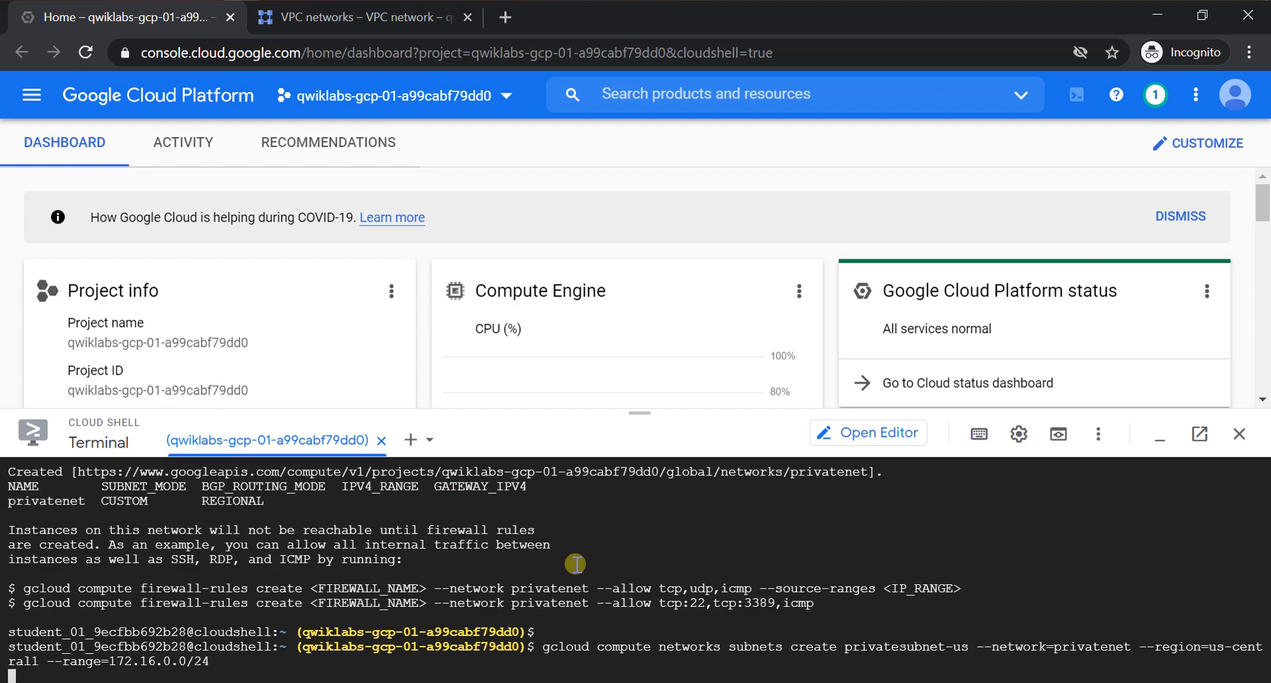
- Copy the lab's privatesubnet-eu command and run it in Cloud Shell, using network privatenet, region europe-west1 and range 172.20.0.0/20
key(alt+Tab)
click(852, 430)
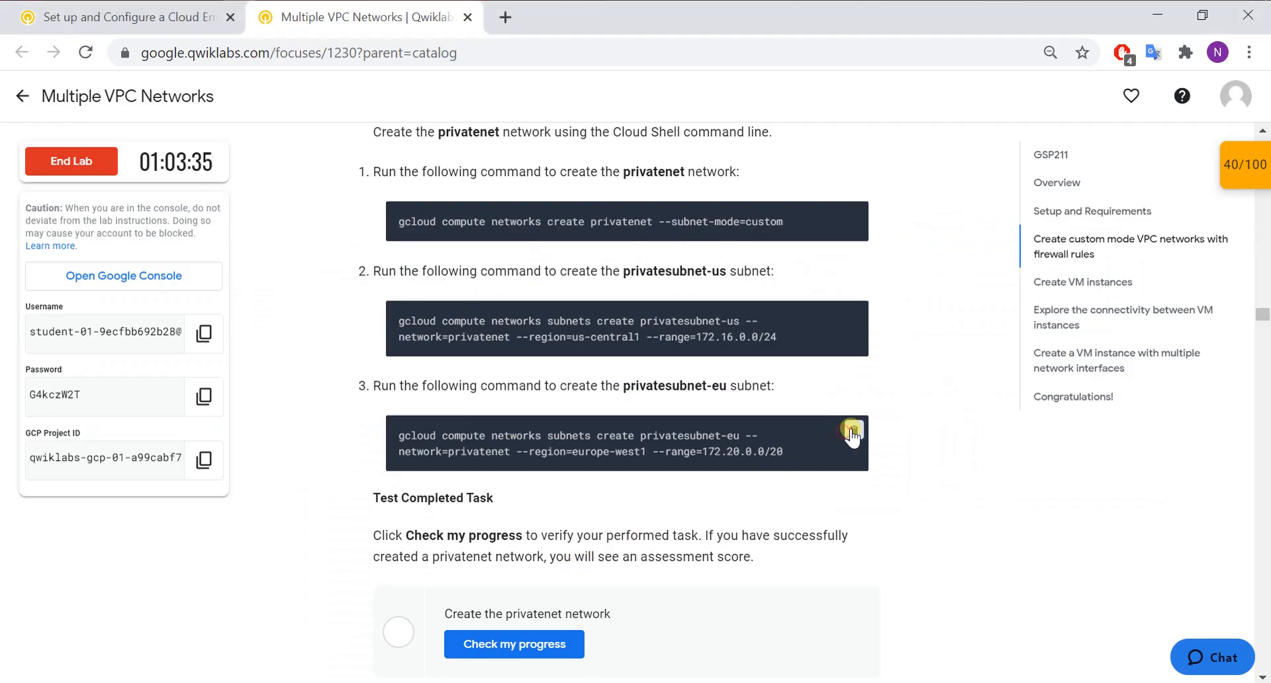
scroll(852, 438, down, 5)
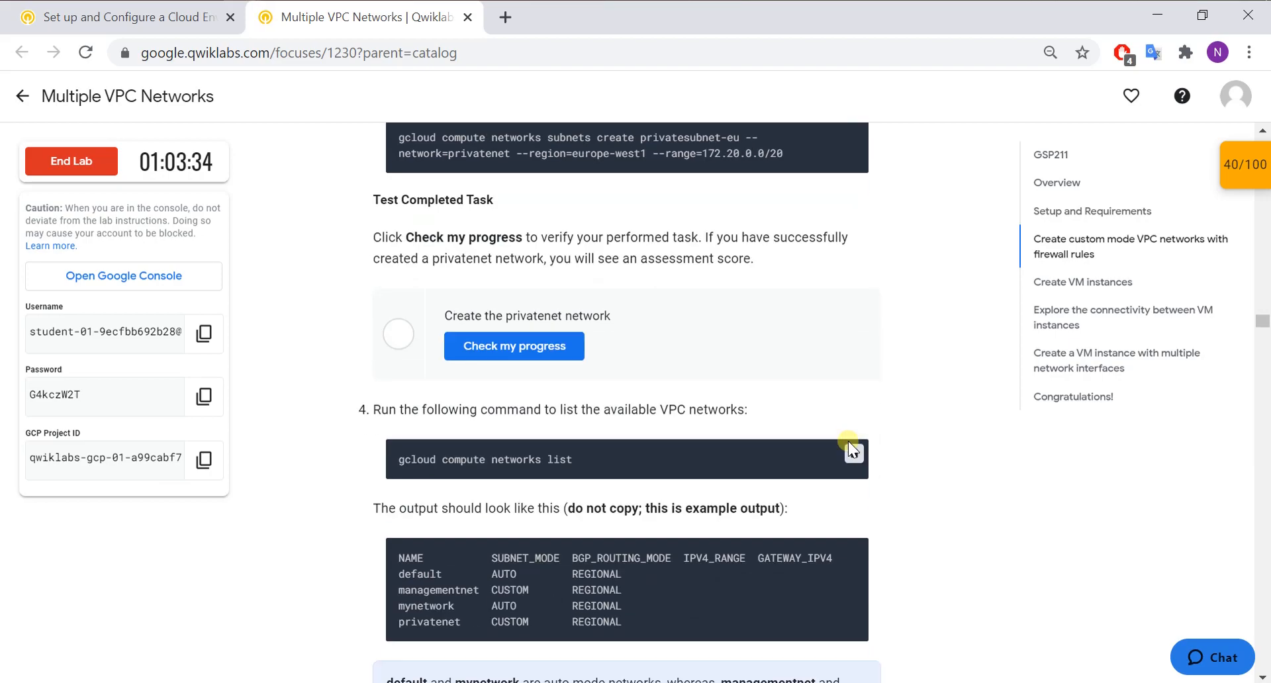
key(alt+Tab)
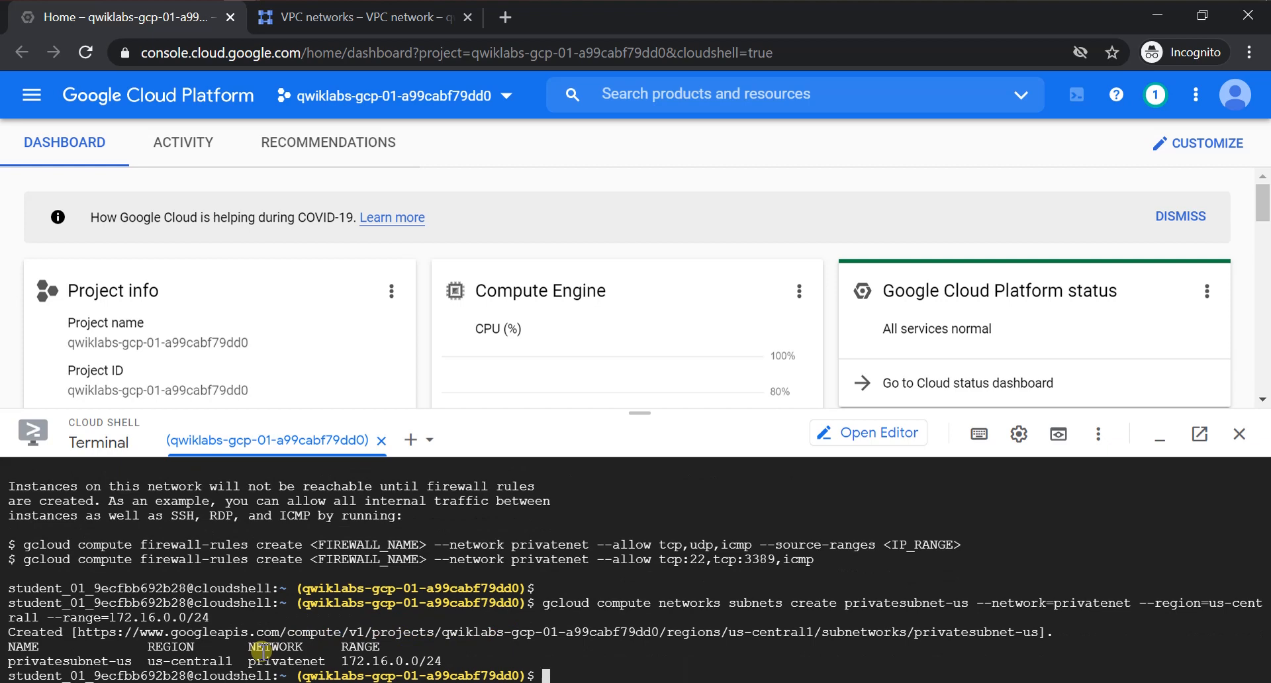
key(ctrl+v)
key(Return)
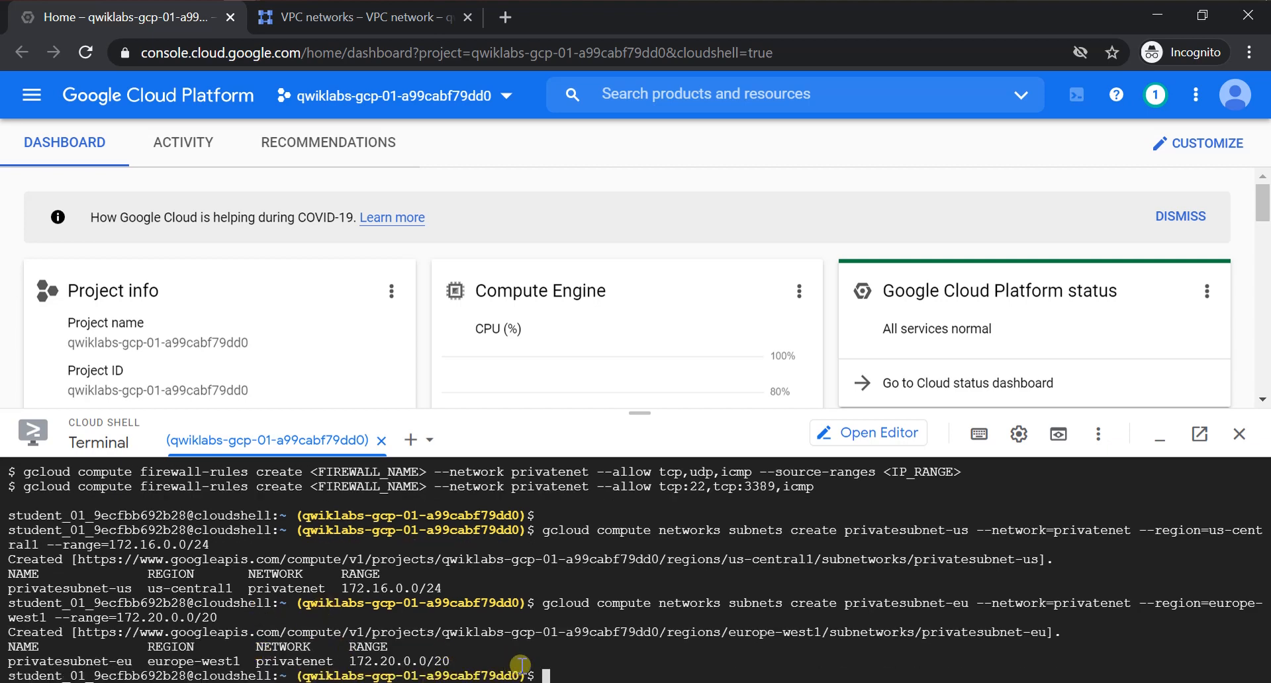
- Return to the lab instructions and check progress for the task of creating the privatenet network
key(alt+Tab)
scroll(712, 530, up, 3)
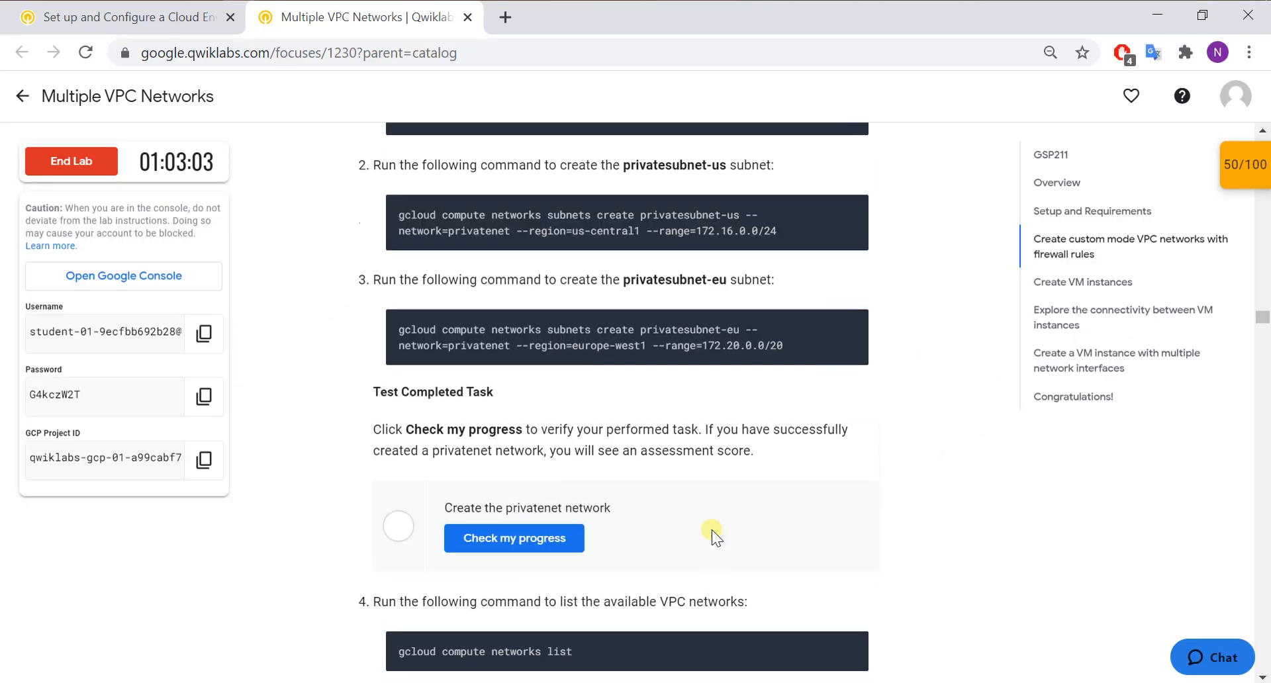
key(alt+Tab)
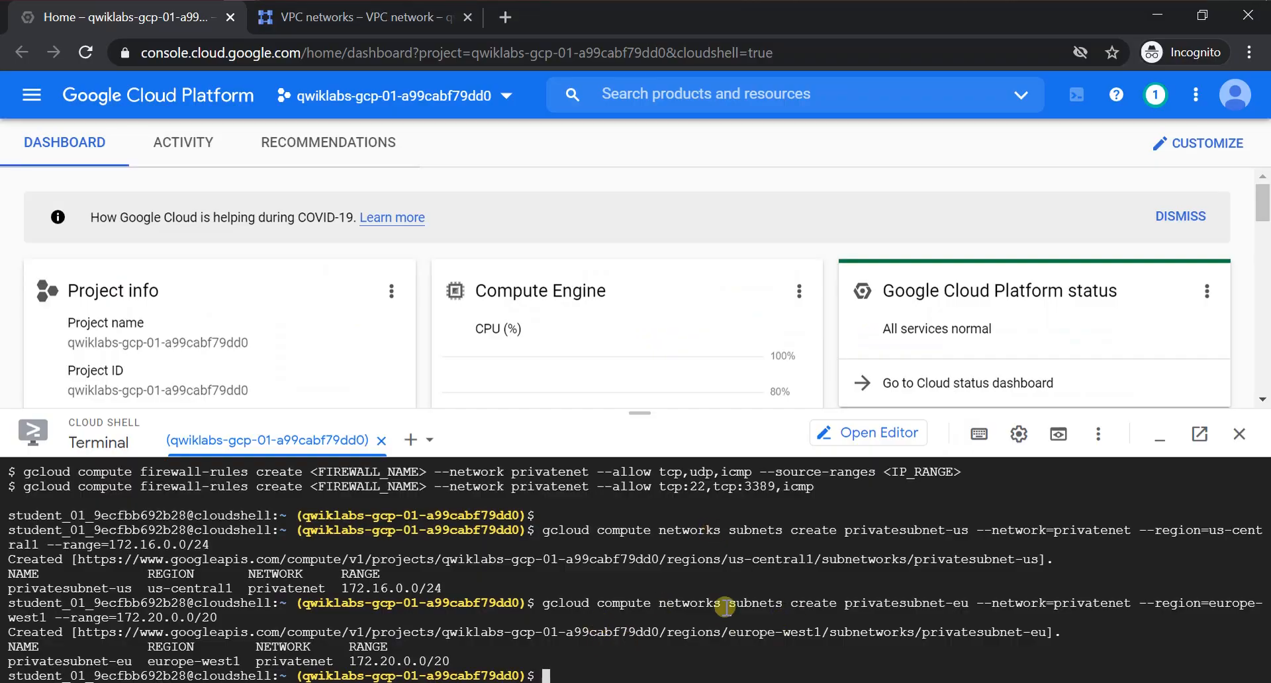
key(alt+Tab)
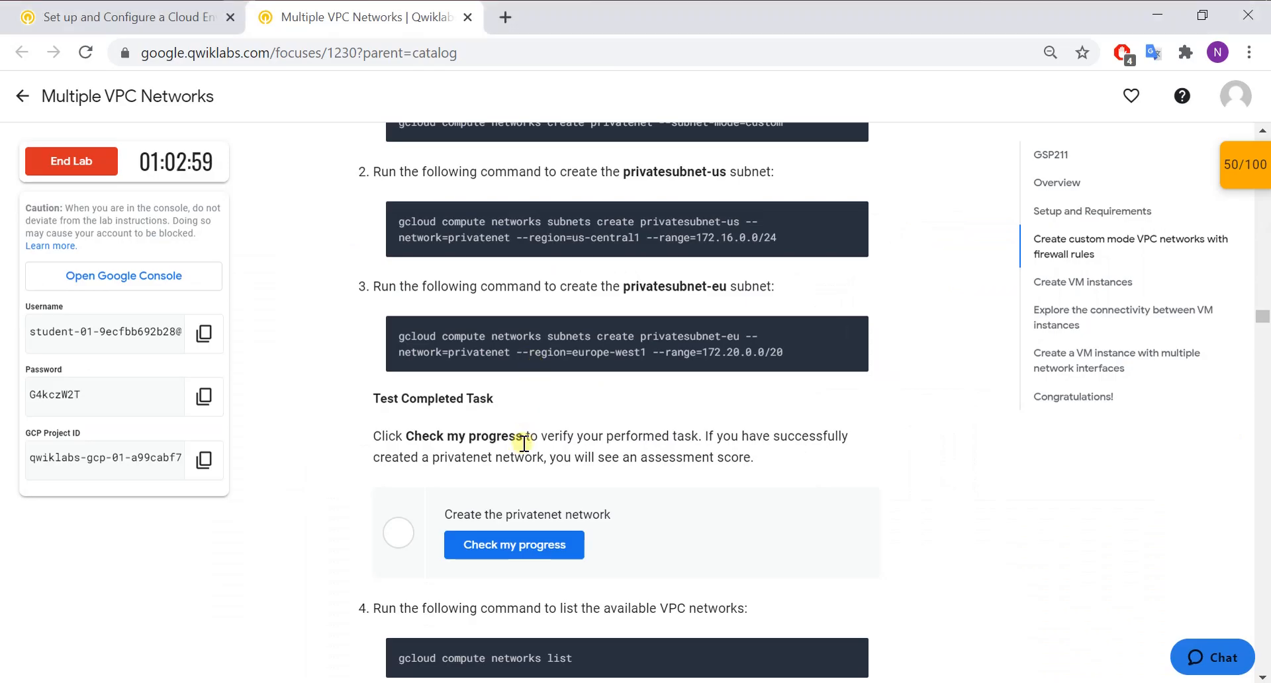
click(505, 543)
- Copy the gcloud compute networks list command from the lab instructions and switch to Cloud Shell
scroll(539, 486, down, 5)
scroll(544, 485, down, 2)
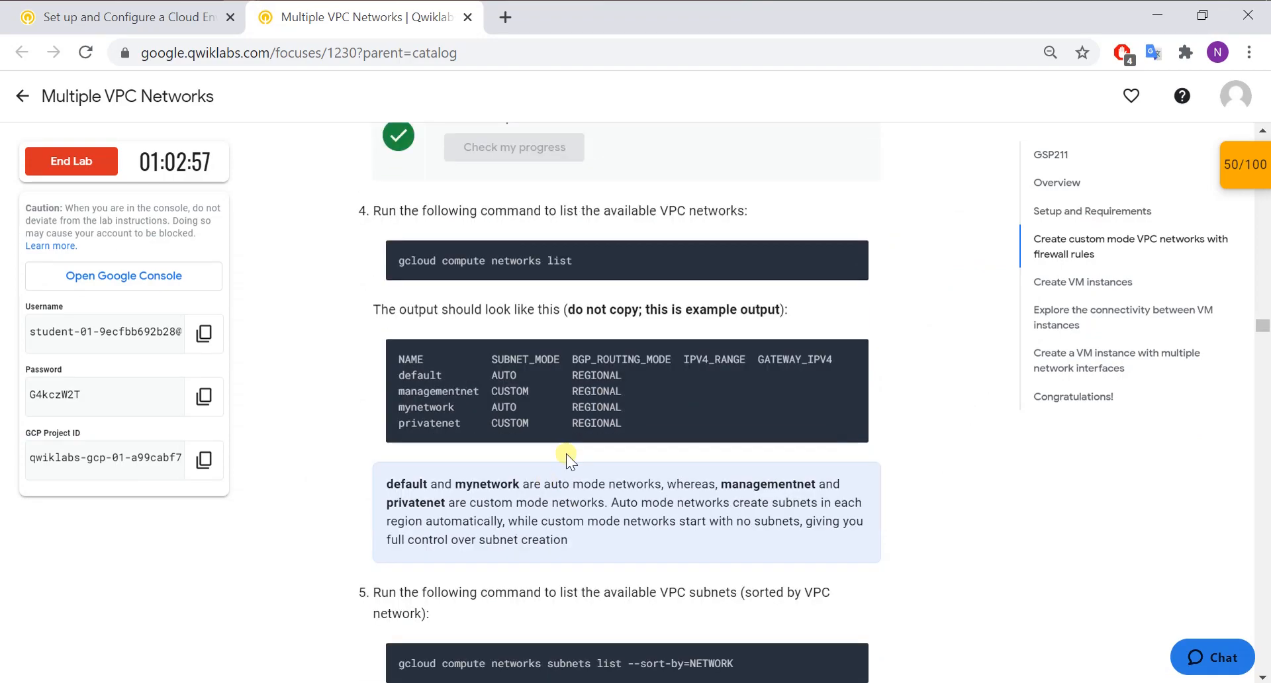
click(854, 256)
key(alt+Tab)
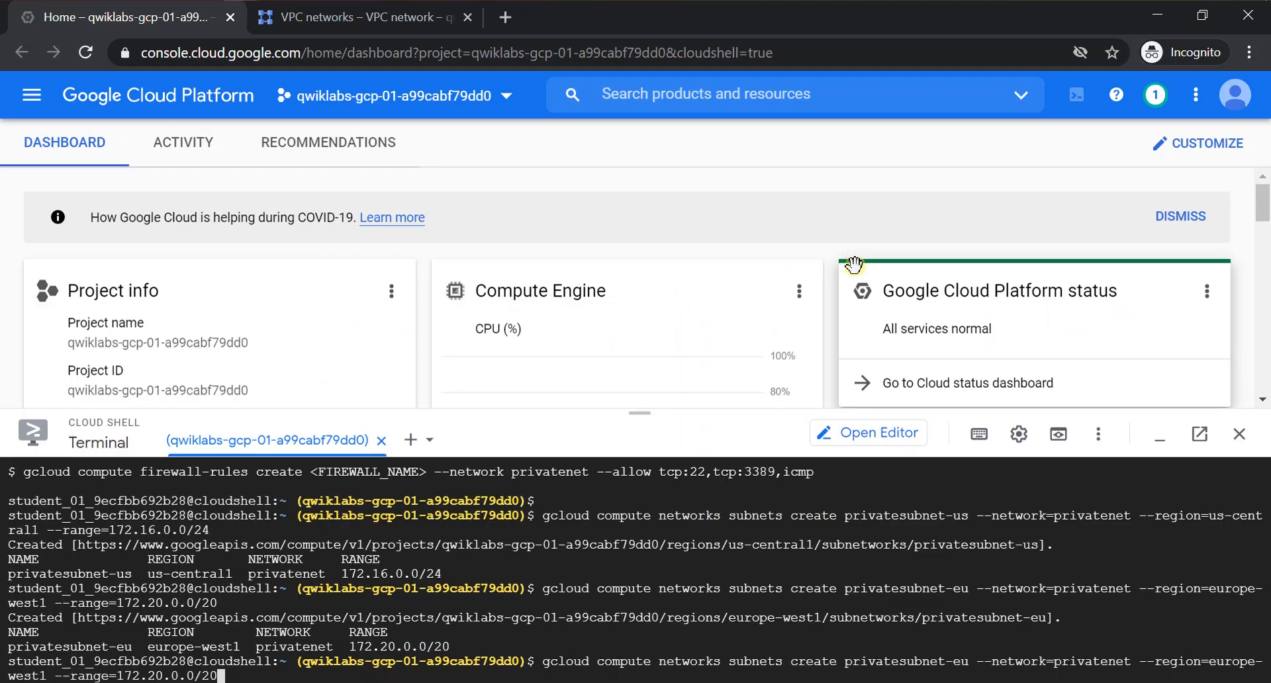
key(alt+Tab)
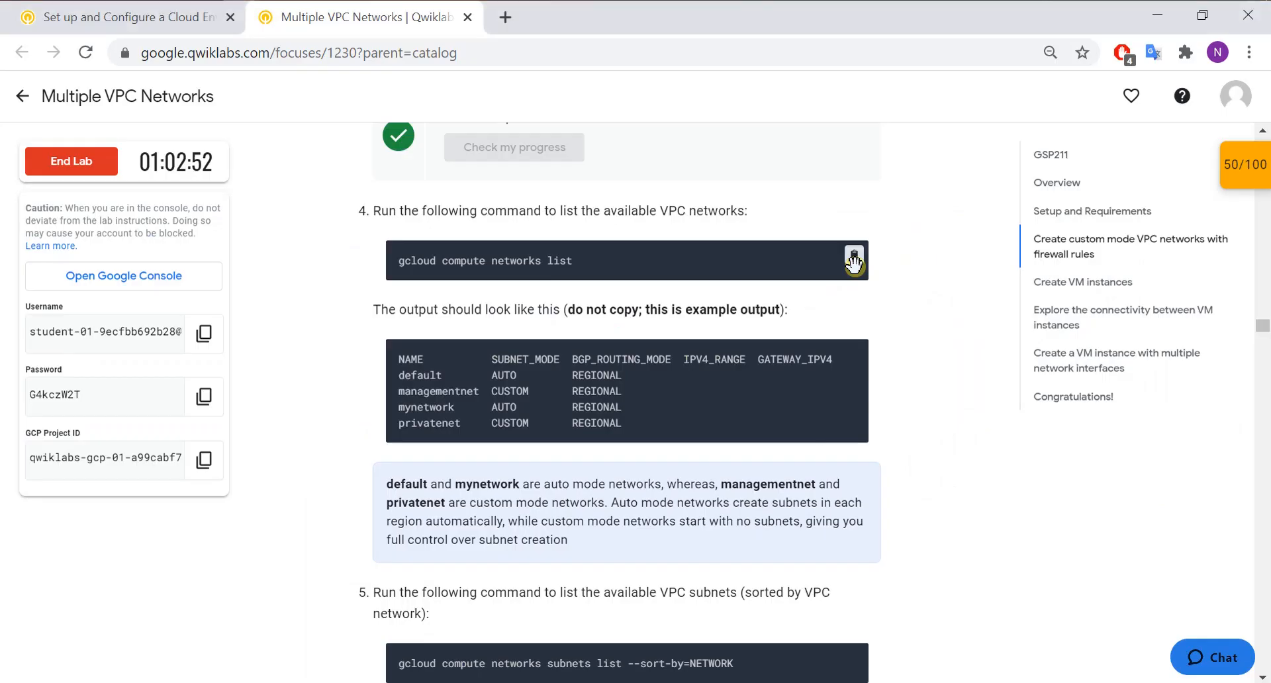
click(853, 258)
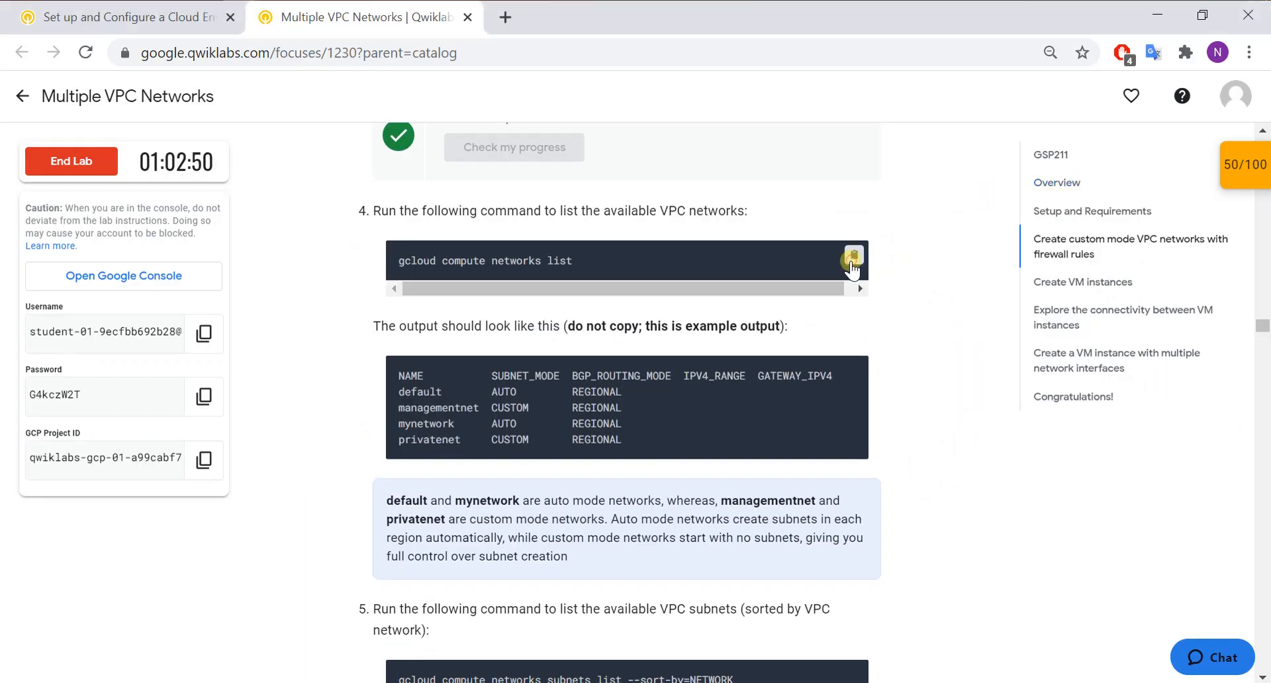
key(alt+Tab)
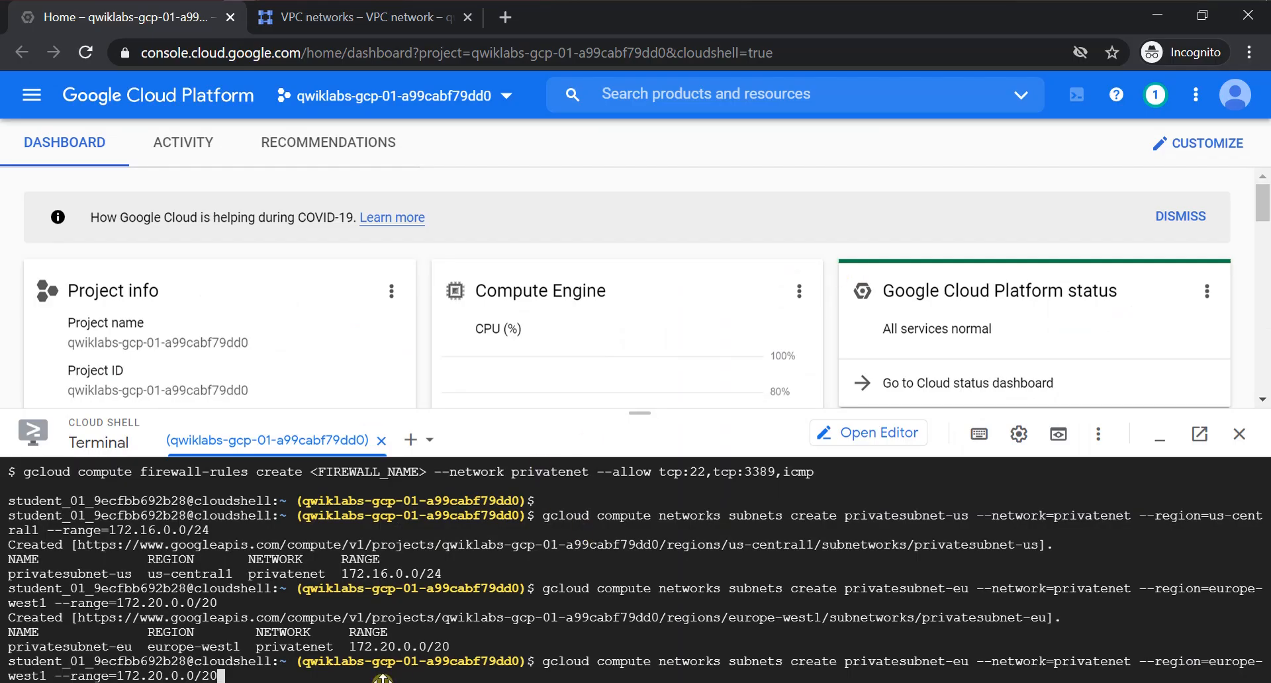
- Clear the repeated privatesubnet-eu command from the Cloud Shell prompt and run gcloud compute networks list
key(BackSpace)
key(BackSpace)
key(BackSpace)
key(BackSpace)
key(BackSpace)
key(BackSpace)
key(BackSpace)
key(BackSpace)
key(BackSpace)
key(BackSpace)
key(BackSpace)
key(BackSpace)
key(BackSpace)
key(BackSpace)
key(BackSpace)
key(BackSpace)
key(BackSpace)
key(BackSpace)
key(BackSpace)
key(BackSpace)
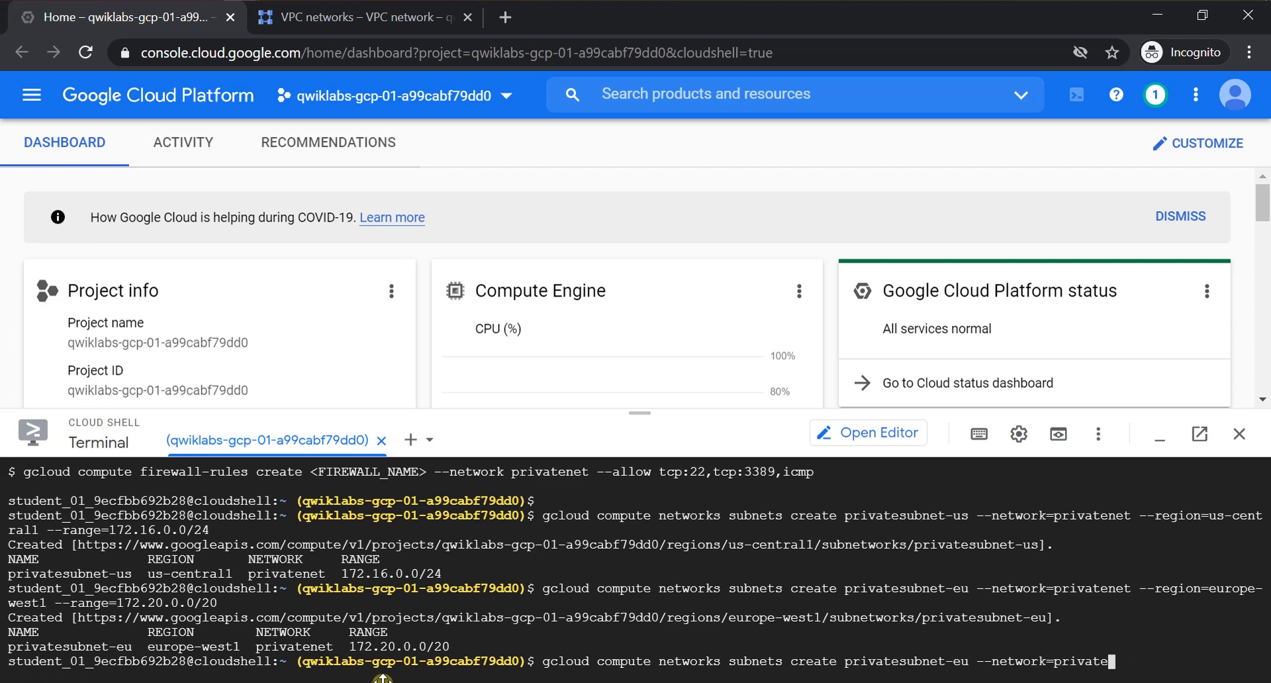
key(BackSpace)
key(BackSpace)
key(BackSpace)
key(BackSpace)
key(BackSpace)
key(BackSpace)
key(BackSpace)
key(BackSpace)
key(BackSpace)
key(BackSpace)
key(BackSpace)
key(BackSpace)
key(BackSpace)
key(BackSpace)
key(BackSpace)
key(BackSpace)
key(BackSpace)
key(BackSpace)
key(BackSpace)
key(BackSpace)
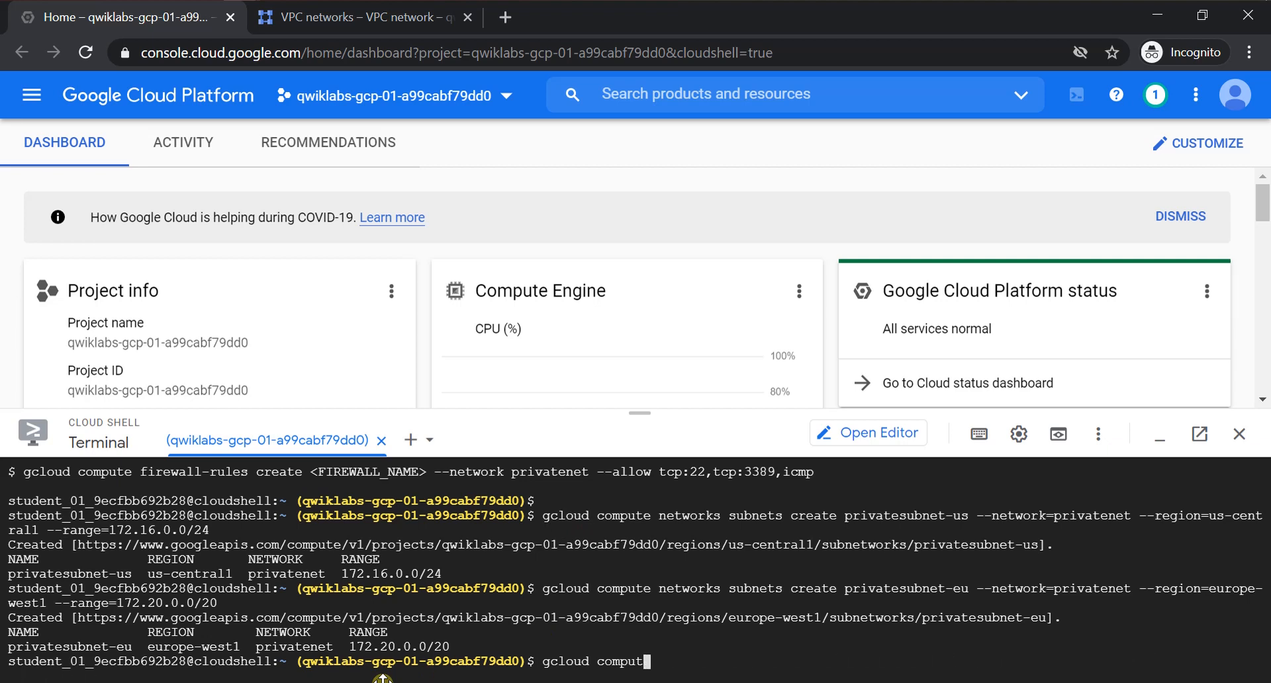
key(ctrl+v)
key(Return)
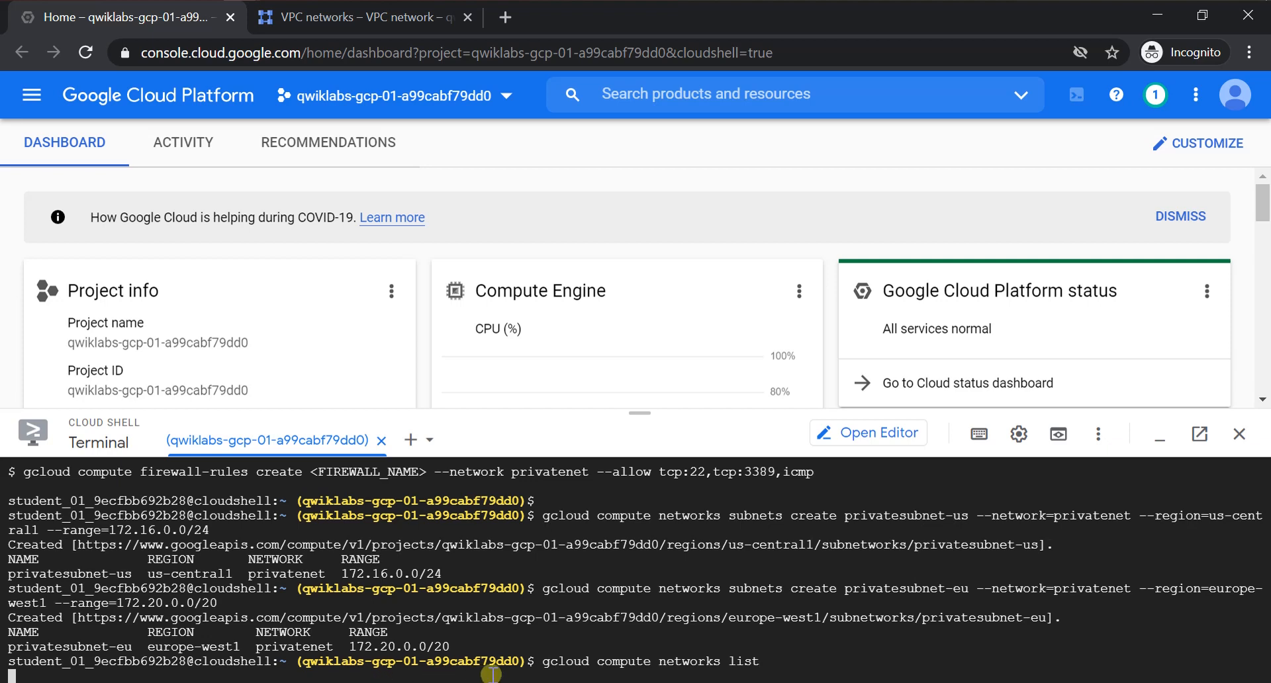
- Copy the subnet listing command from the lab and run gcloud compute networks subnets list --sort-by=NETWORK in Cloud Shell
key(alt+Tab)
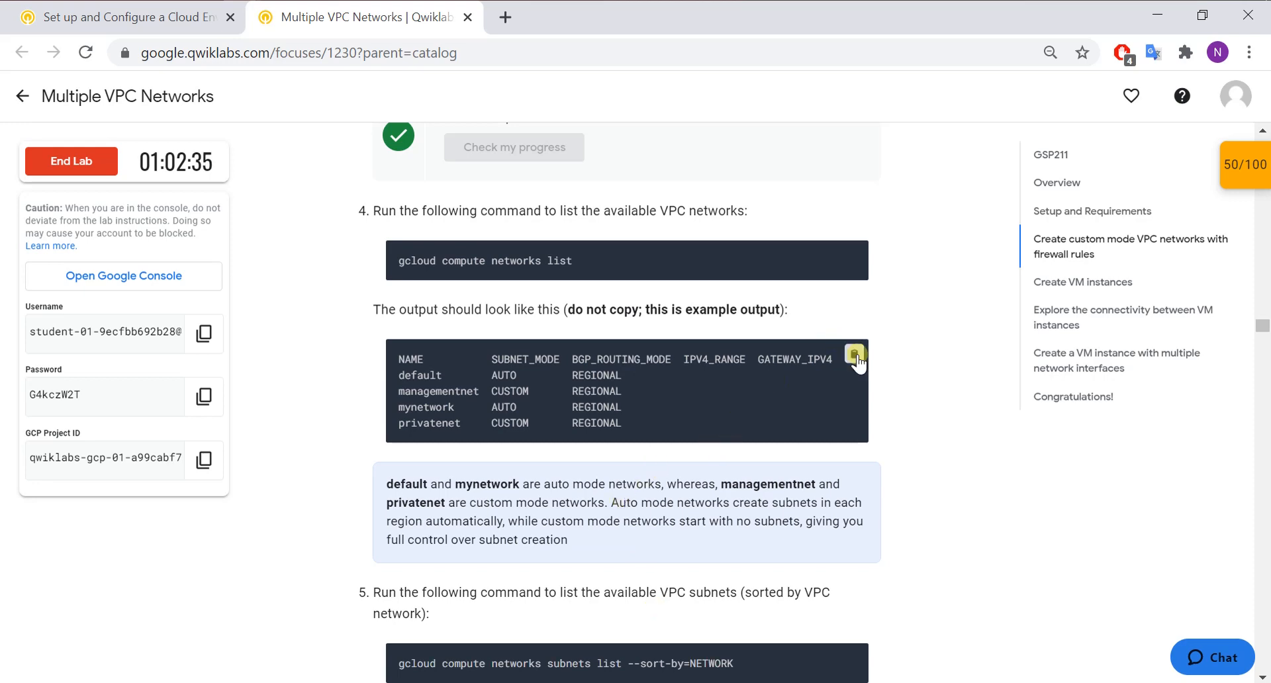
key(alt+Tab)
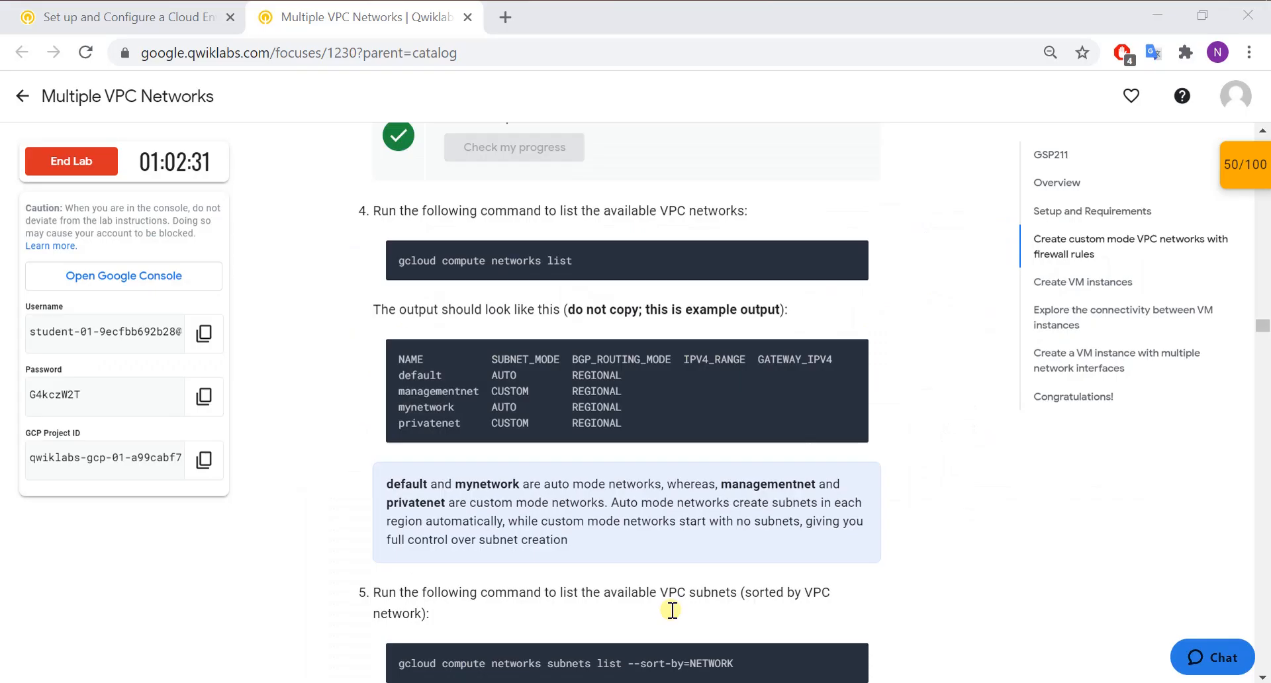
key(alt+Tab)
scroll(741, 483, down, 3)
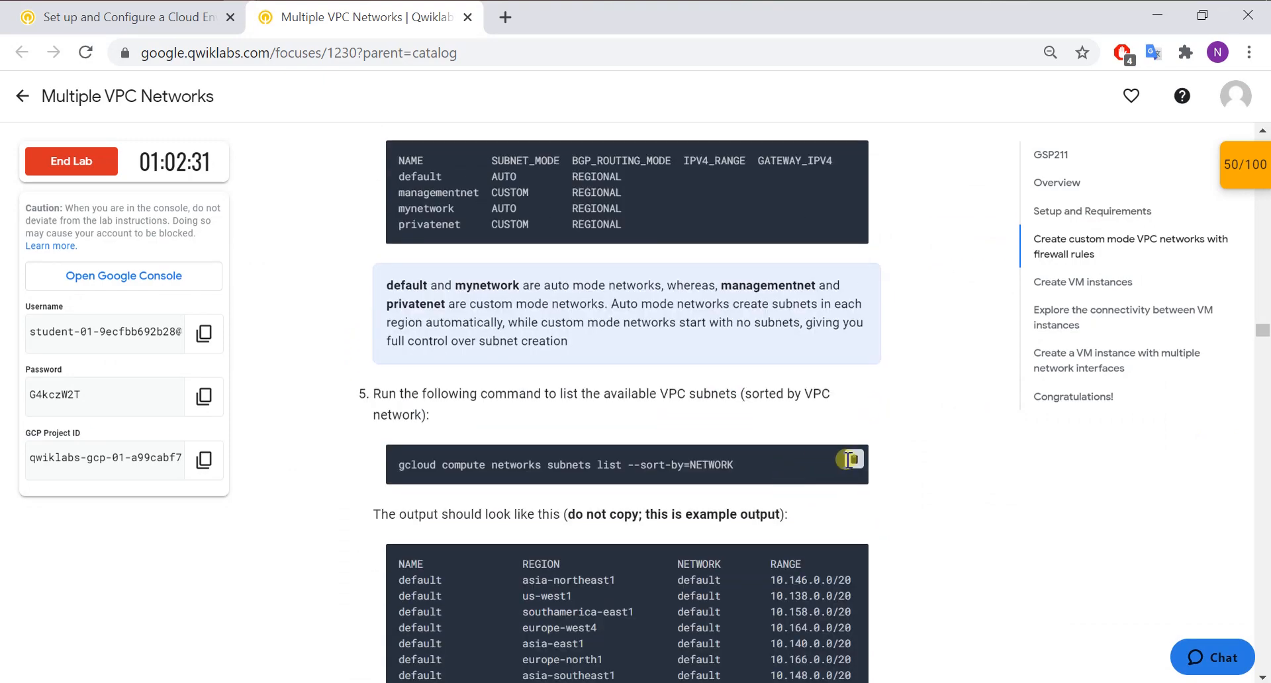
click(848, 462)
key(alt+Tab)
key(ctrl+v)
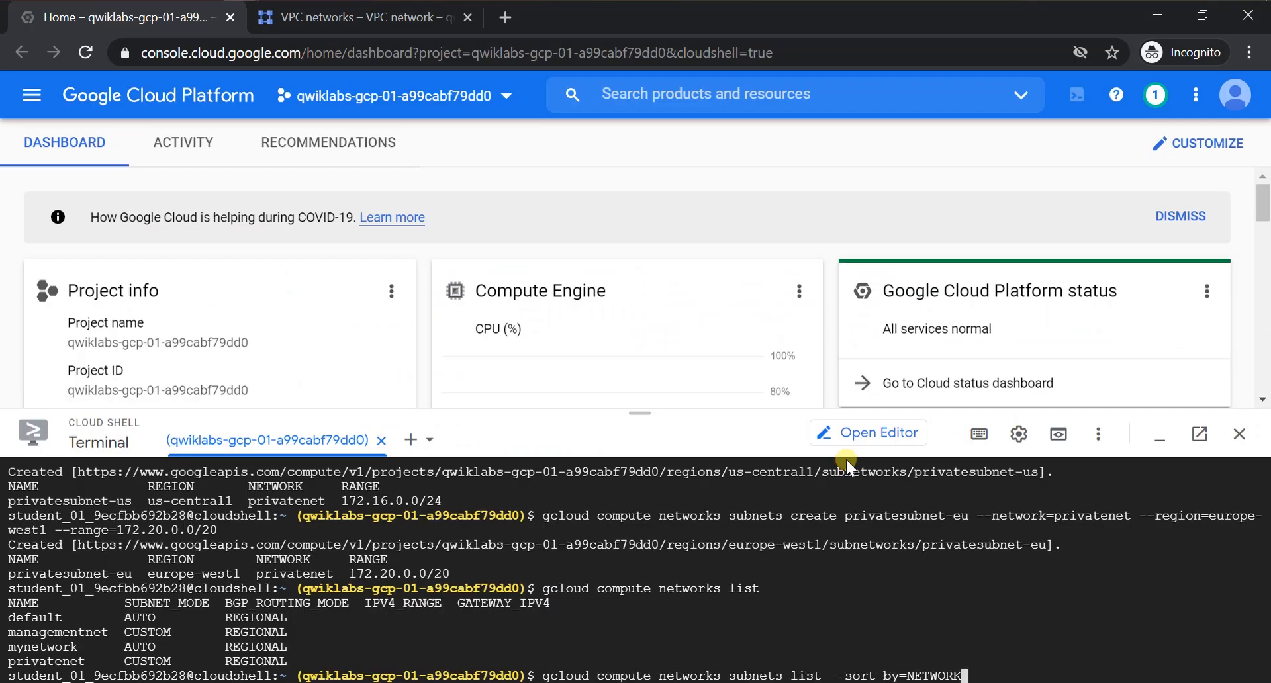
key(Return)
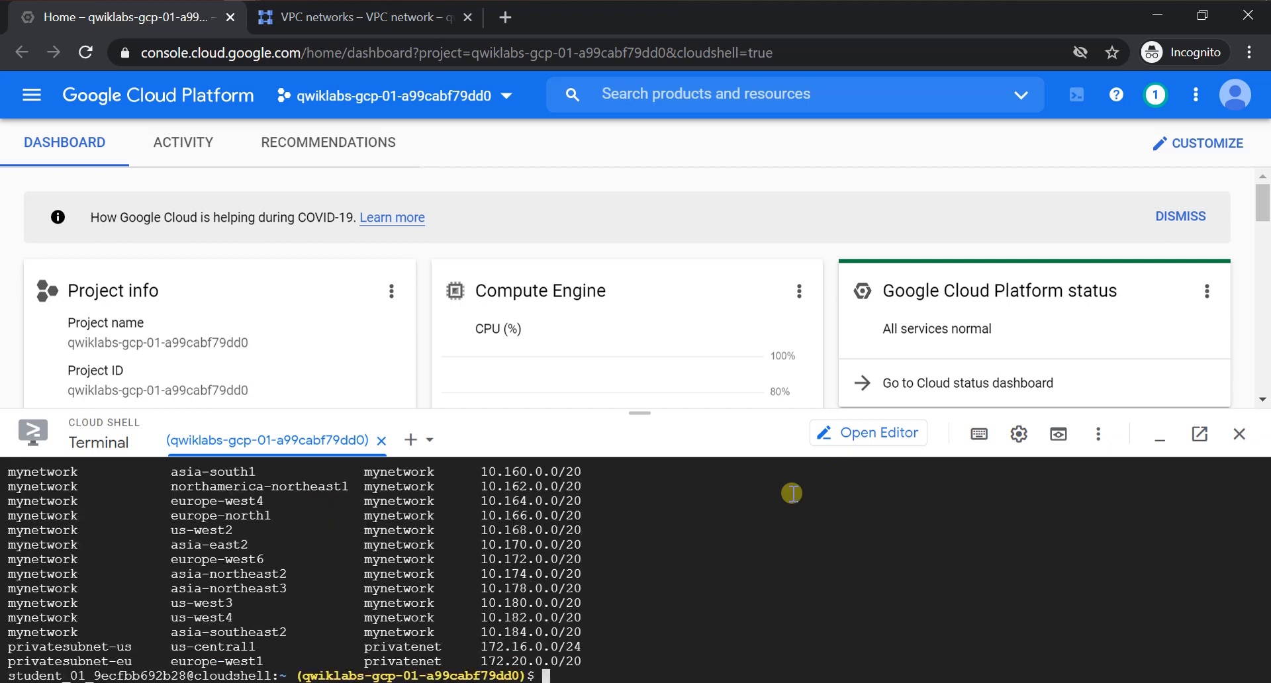
- Read the lab's next instructions, then open the VPC networks list in the Cloud Console and refresh it
key(alt+Tab)
scroll(815, 503, down, 6)
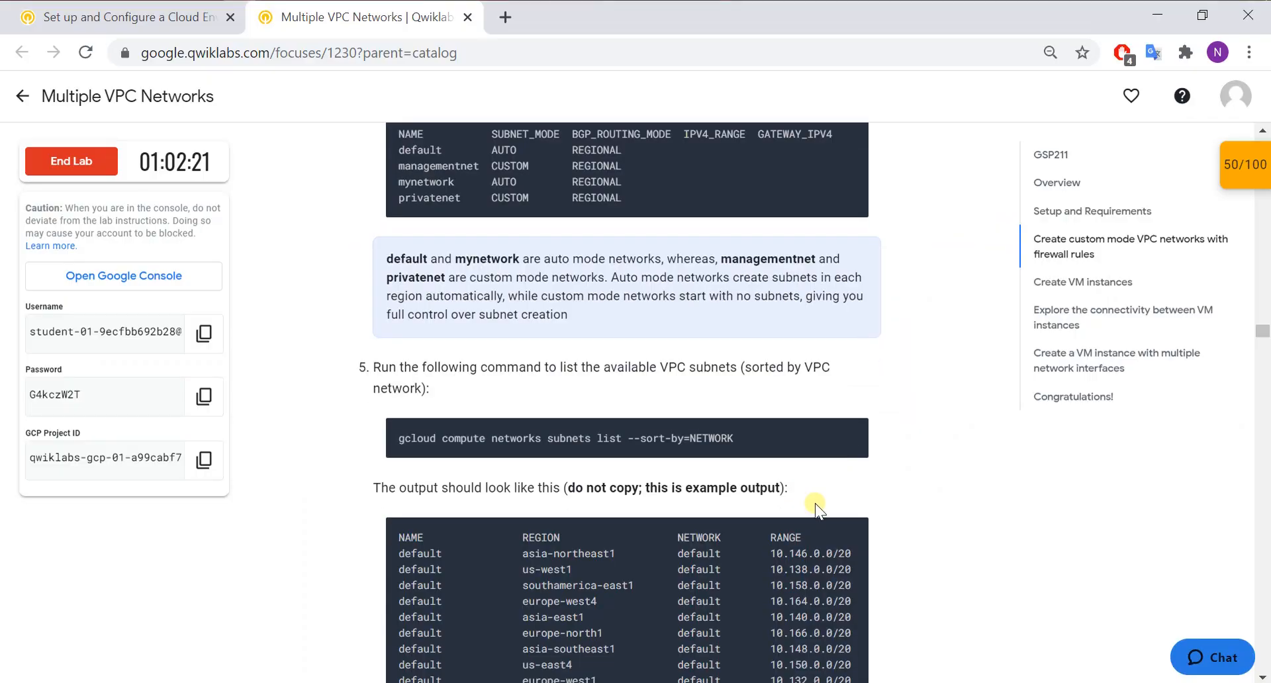
scroll(815, 503, down, 9)
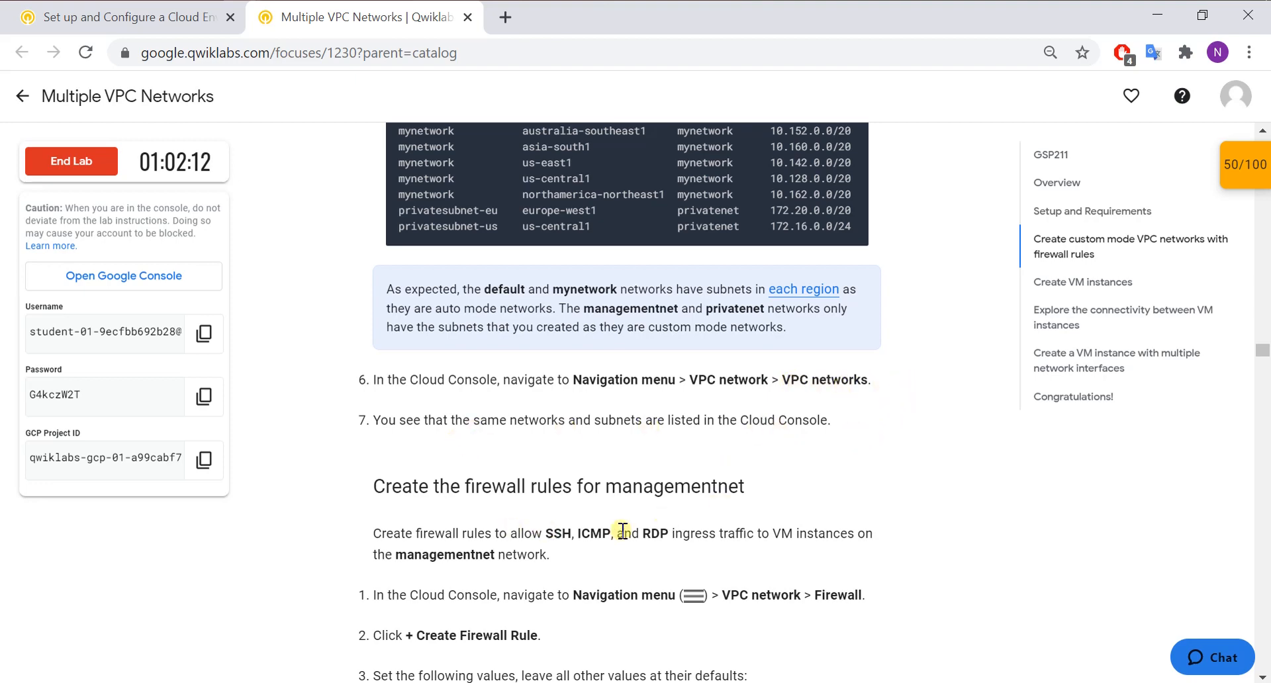
key(alt+Tab)
click(301, 14)
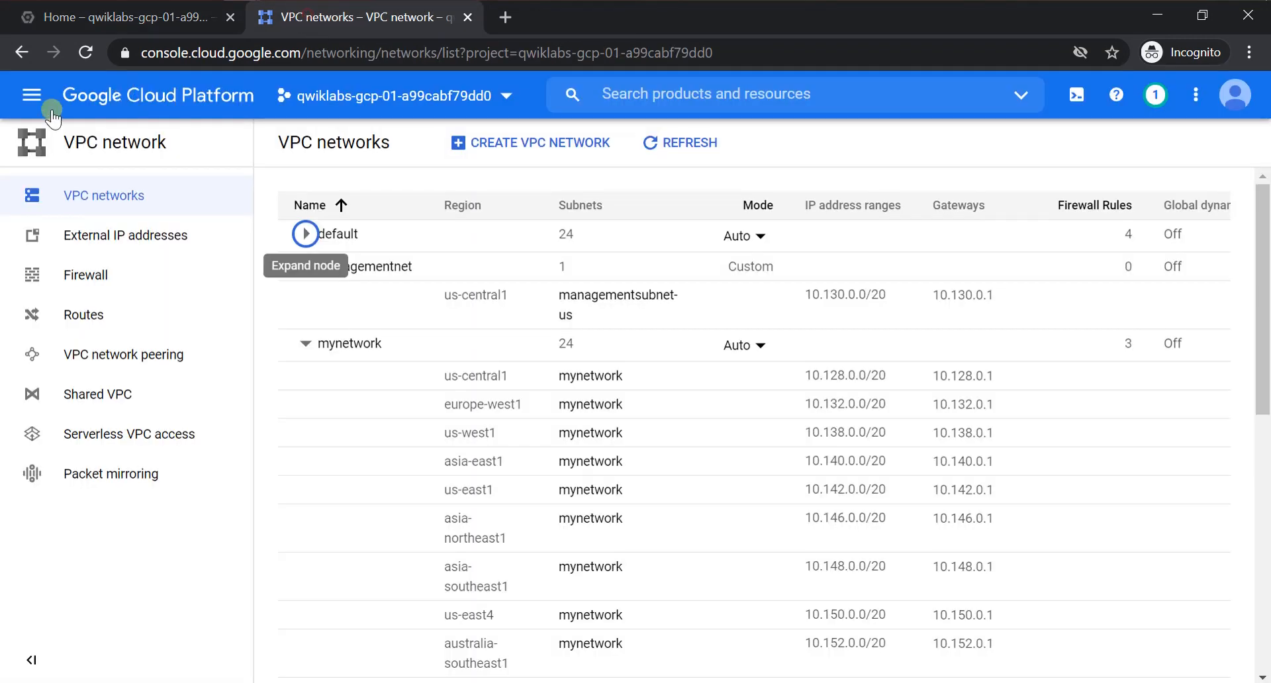
click(149, 196)
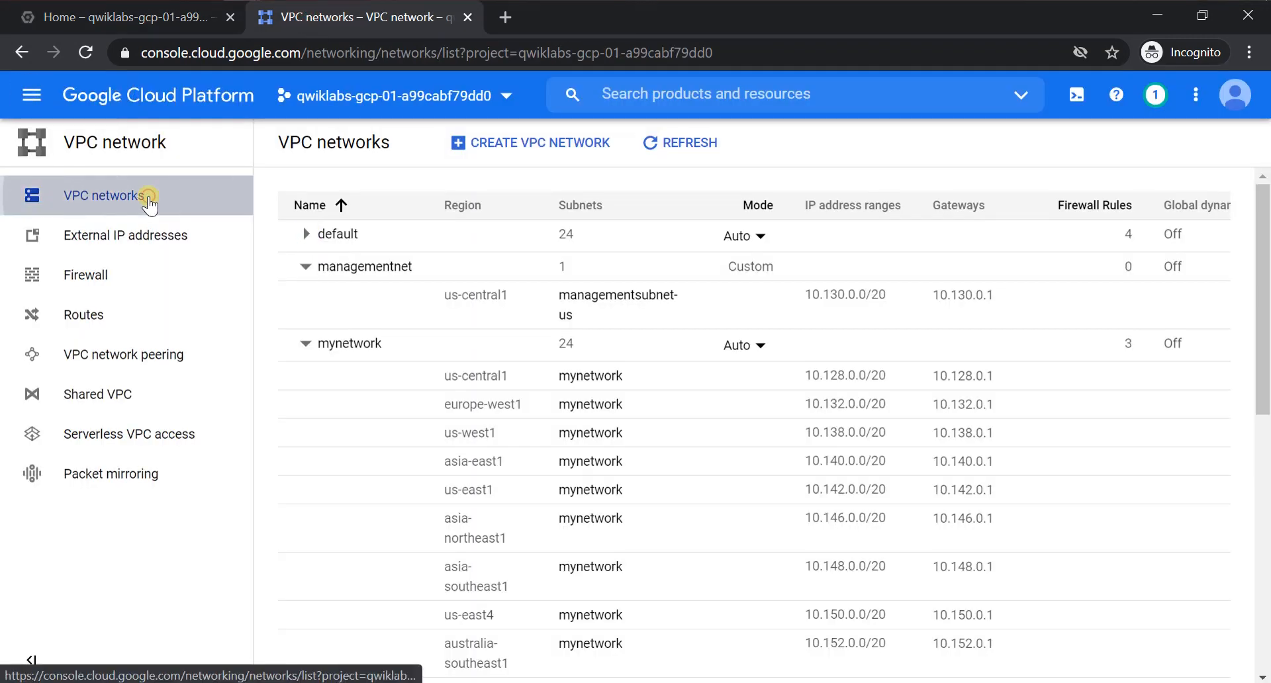
click(679, 155)
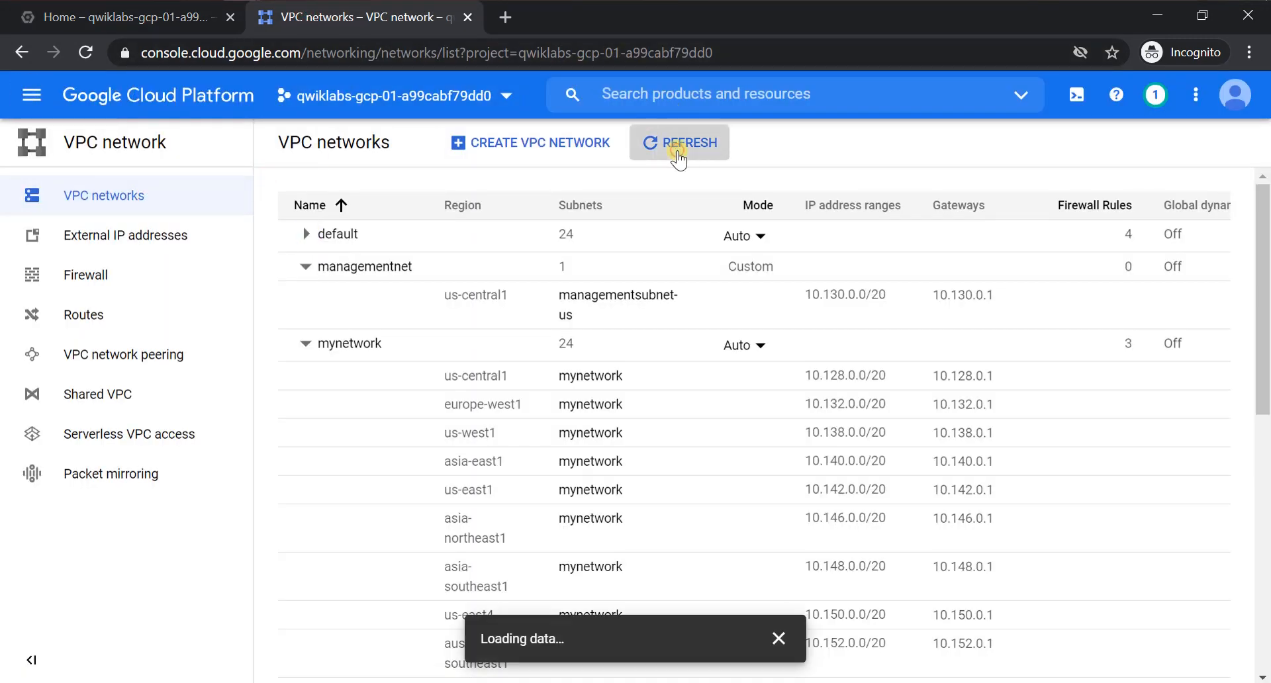
- Return to the lab instructions and examine the settings required for the managementnet firewall rule
key(alt+Tab)
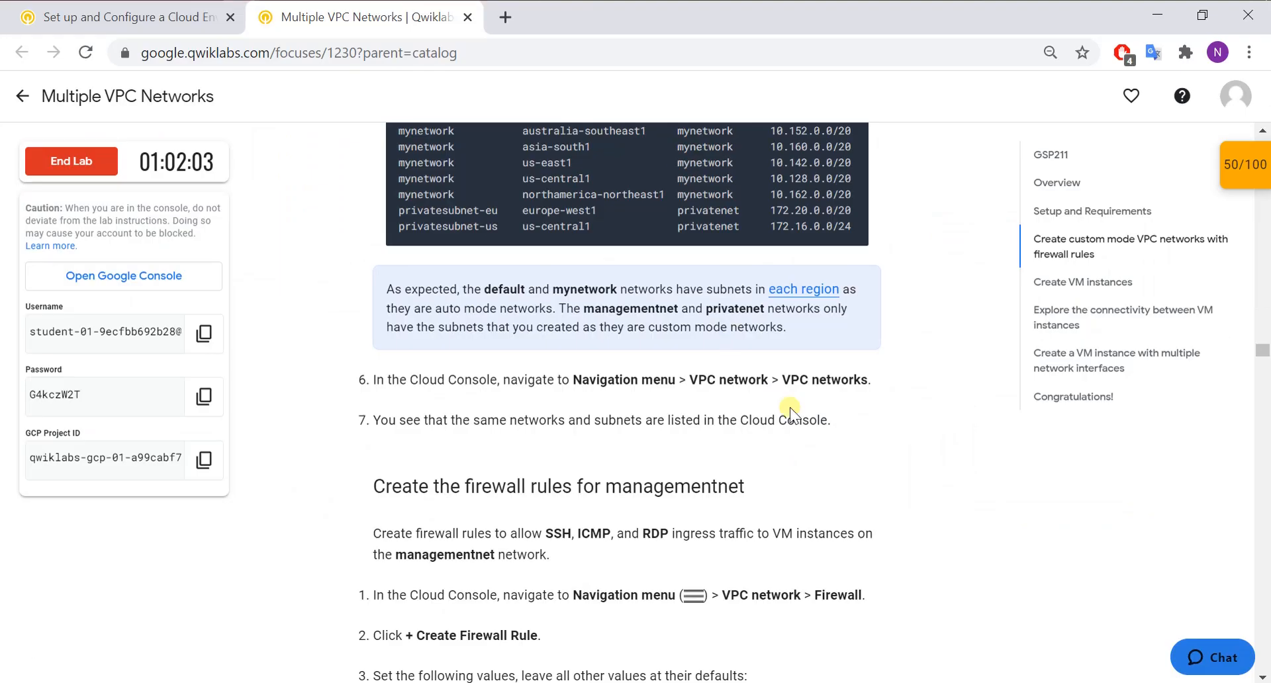
scroll(770, 538, down, 5)
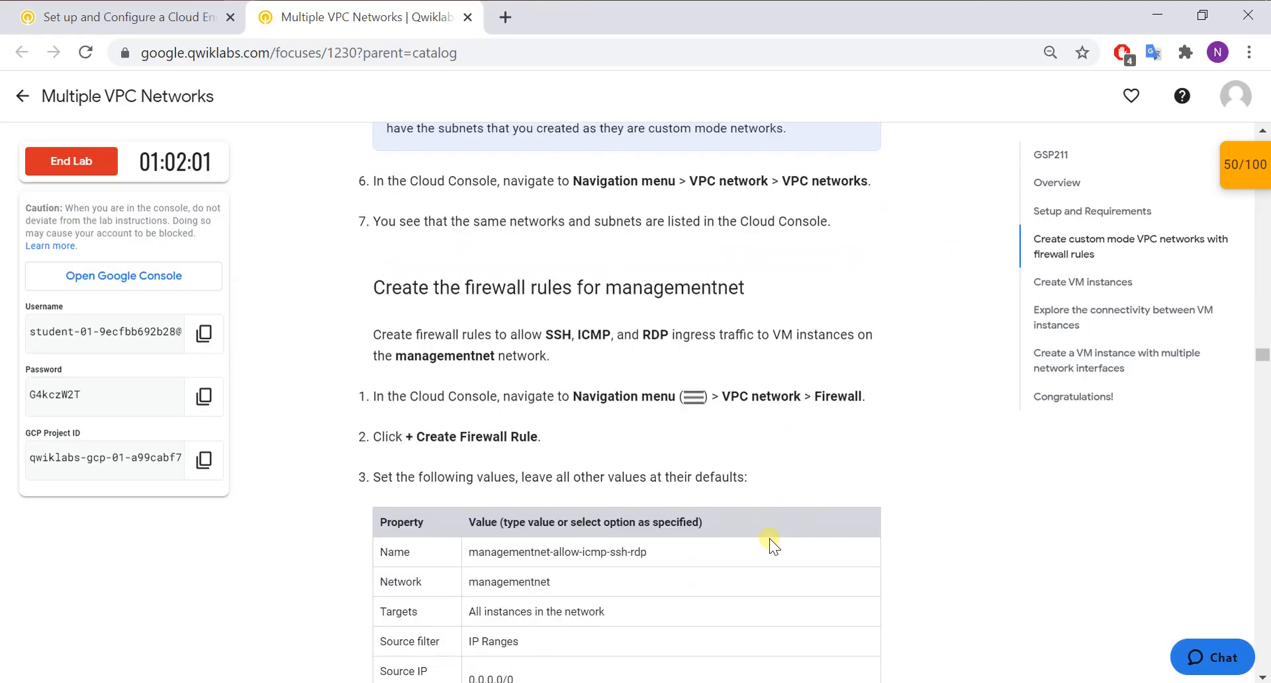
scroll(760, 525, down, 2)
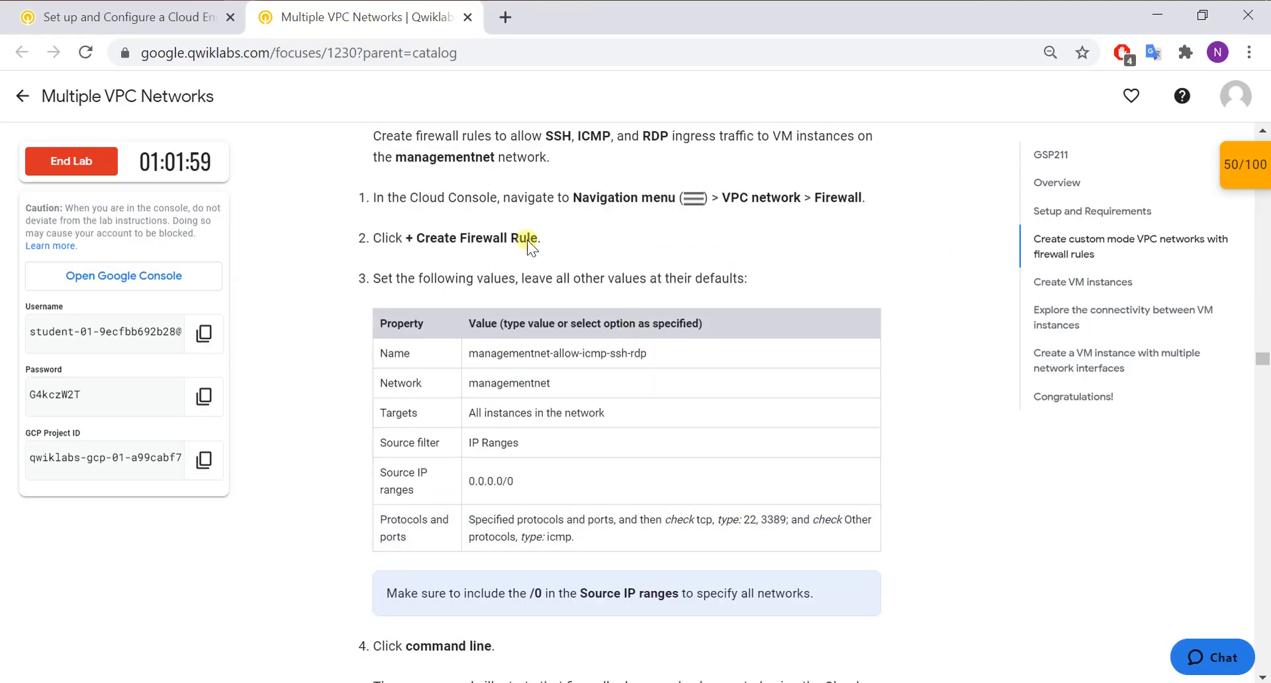
- Copy the rule name from the lab, start a new firewall rule in the Cloud Console and name it managementnet-allow-icmp-ssh-rdp
scroll(517, 292, down, 2)
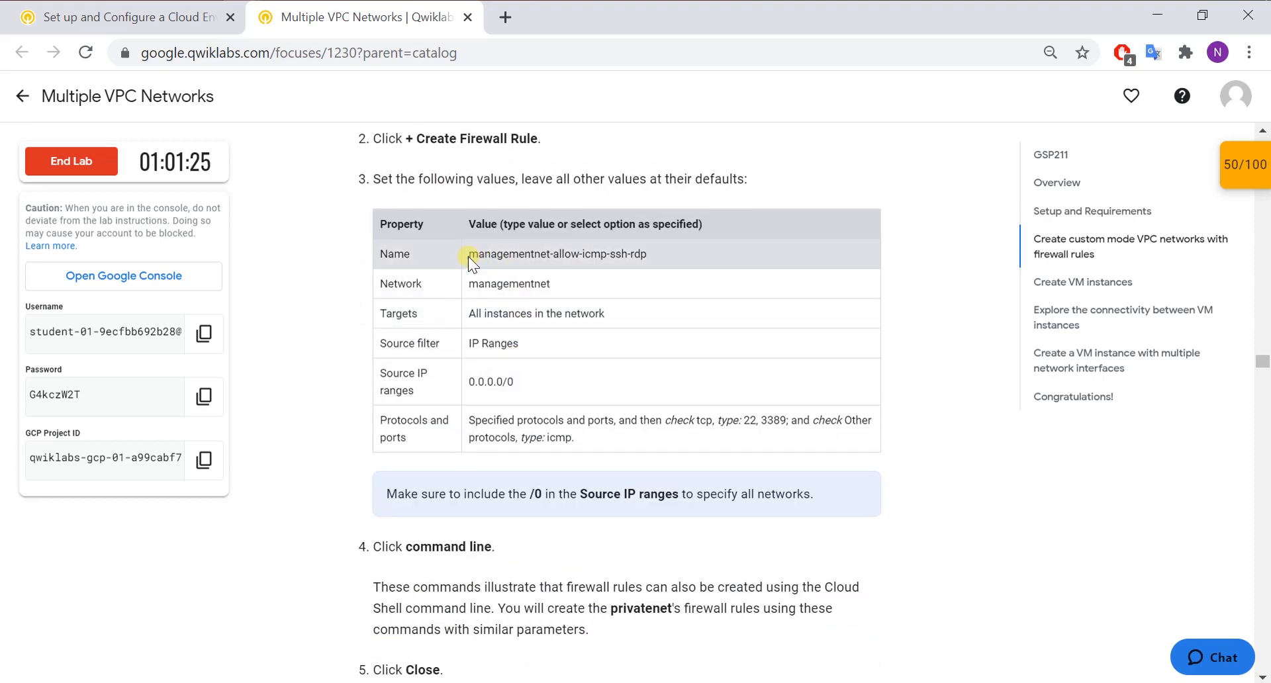
drag(467, 256, 704, 256)
key(alt+Tab)
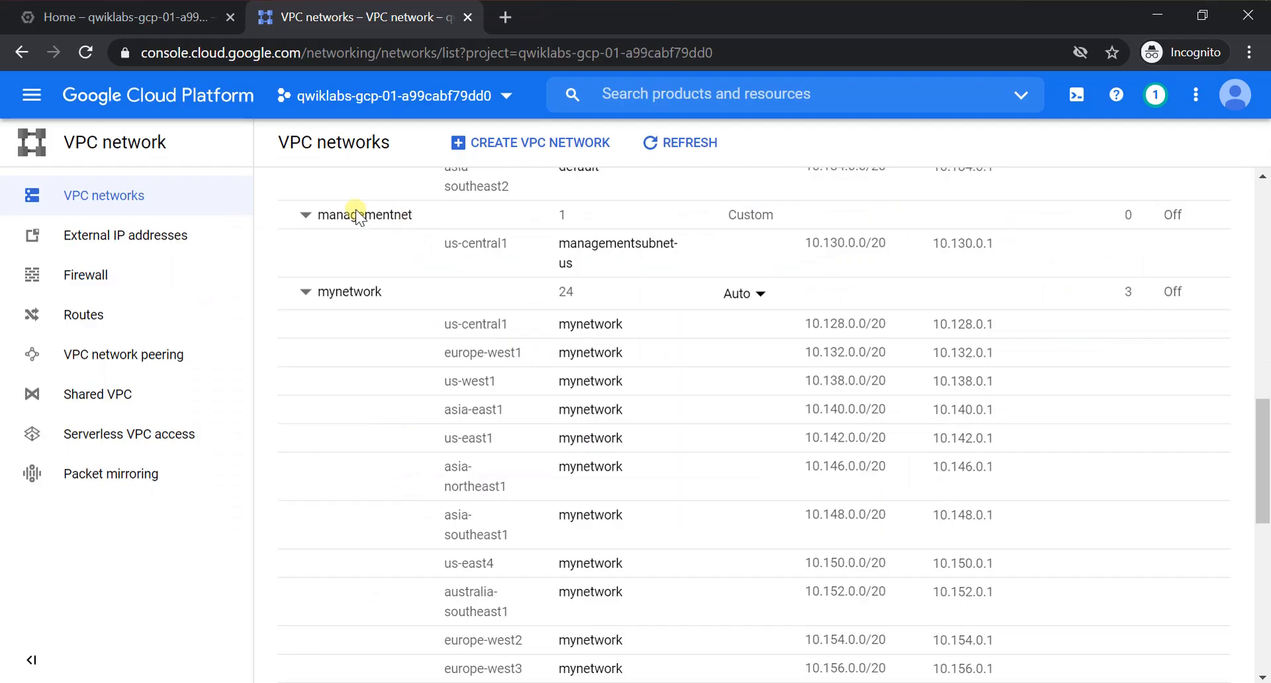
click(149, 277)
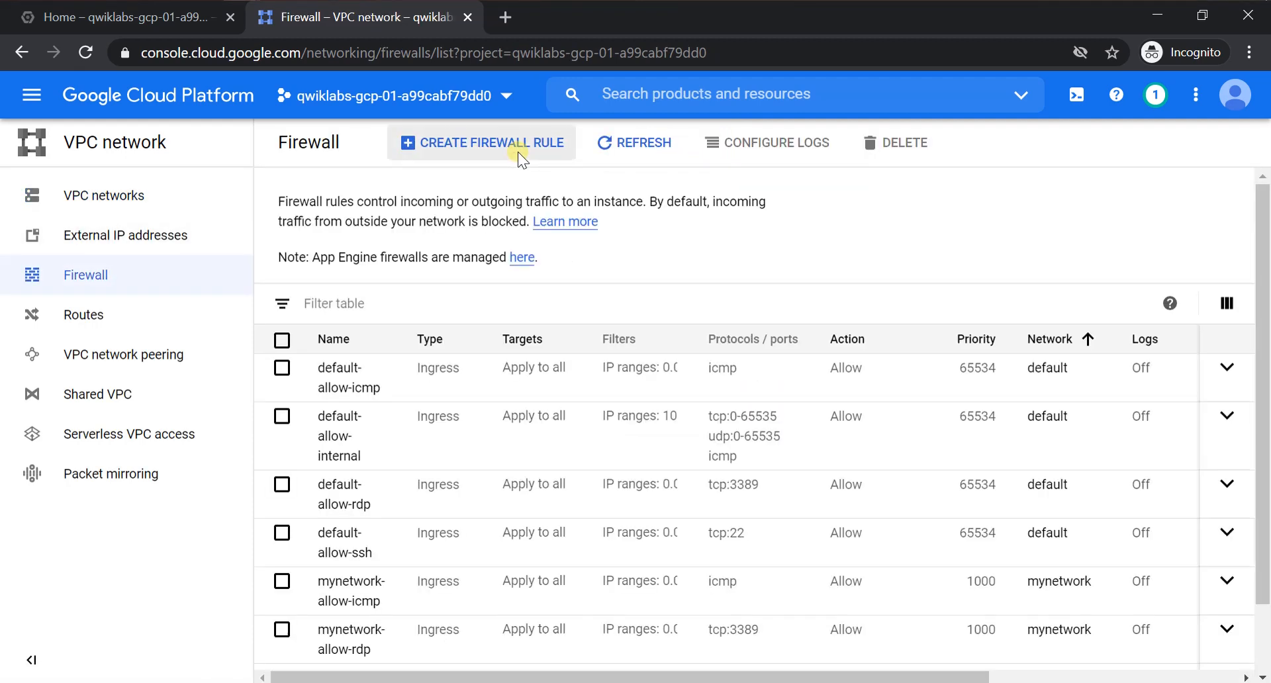
click(518, 152)
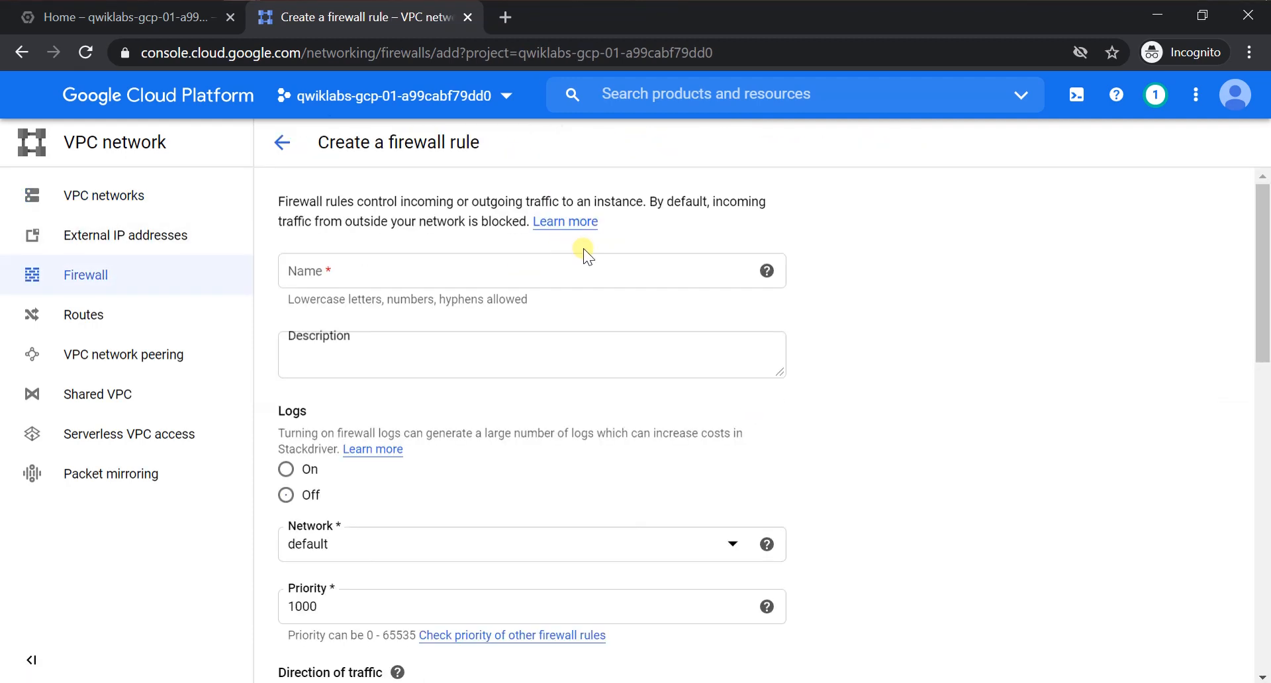
click(83, 272)
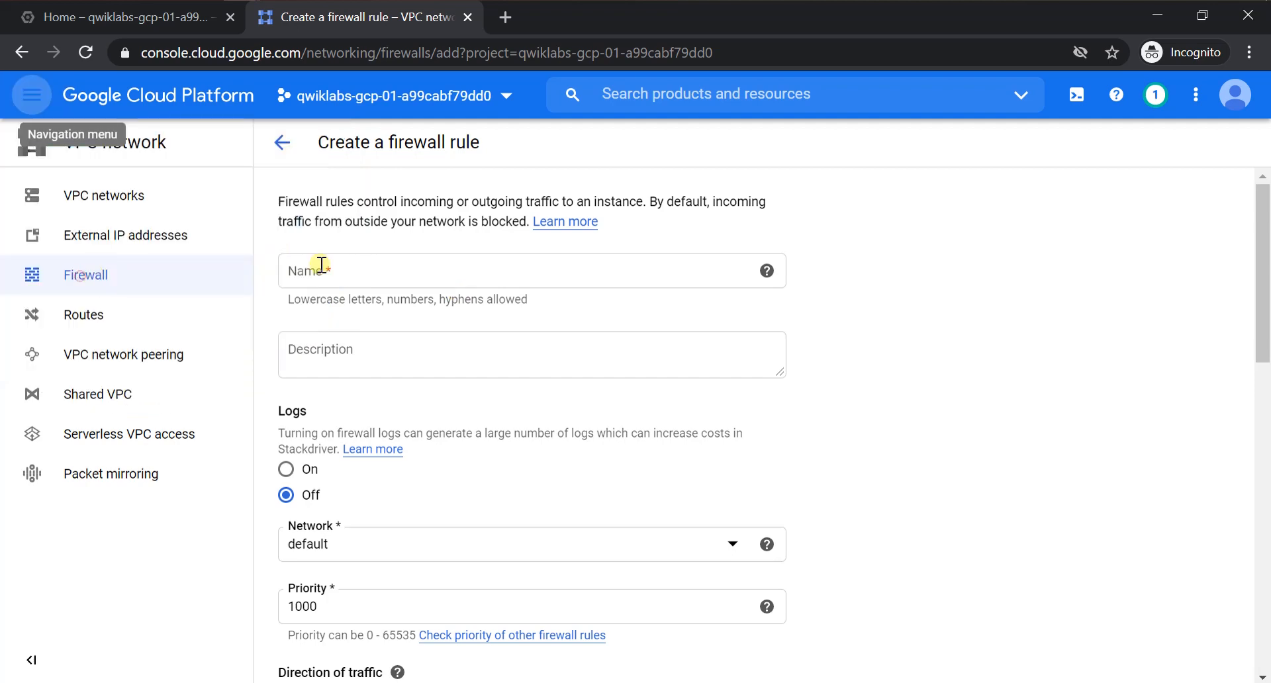
click(363, 269)
text(managementnet-allow-icmp-ssh-rdp)
- Check the required network in the lab table and set the firewall rule's network to managementnet
key(alt+Tab)
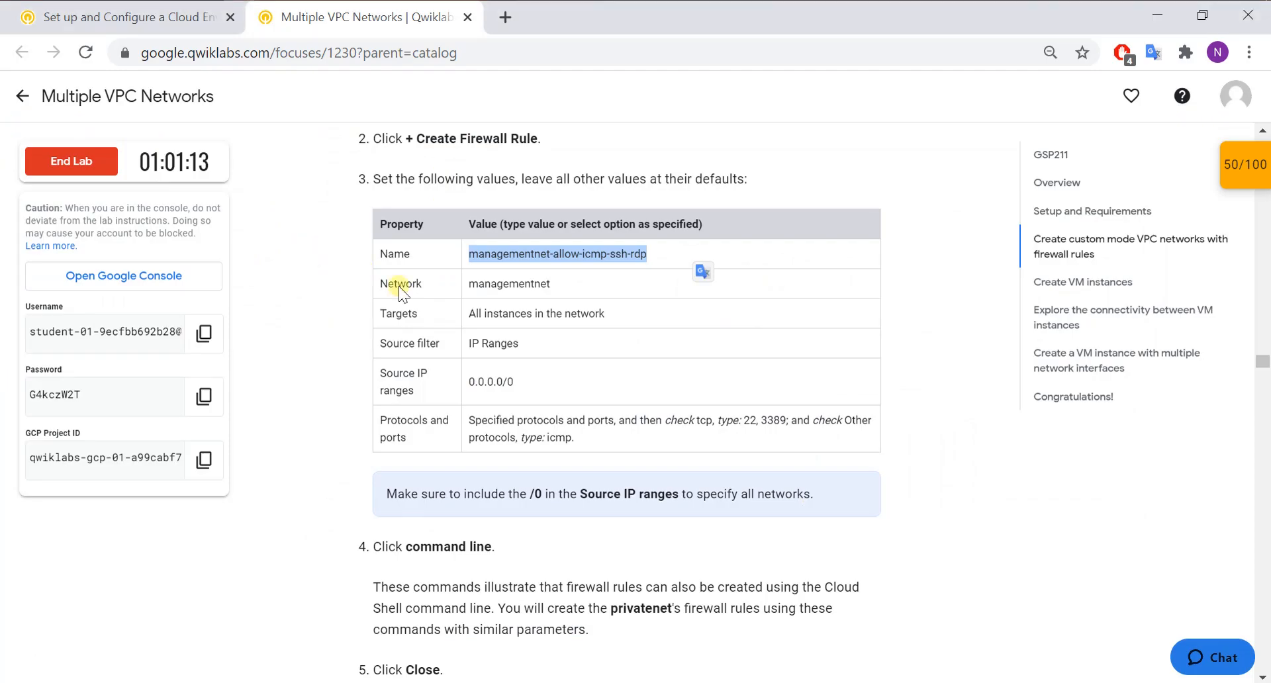
double_click(480, 281)
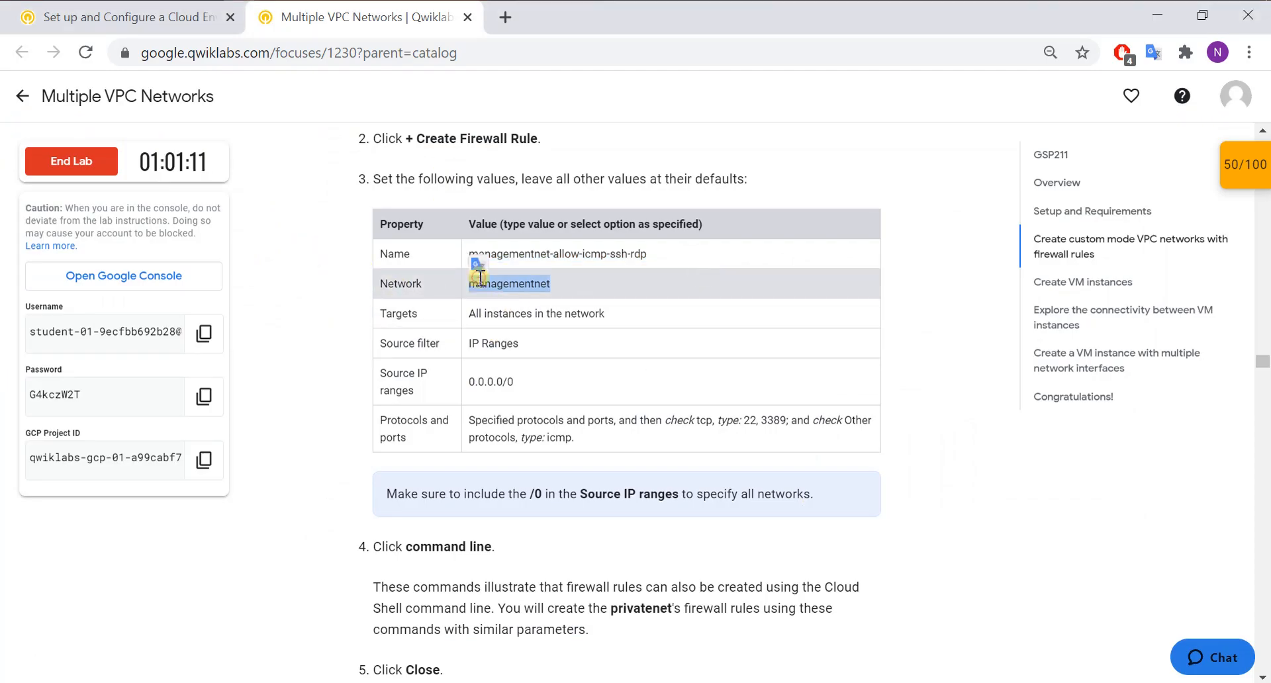
key(alt+Tab)
click(409, 338)
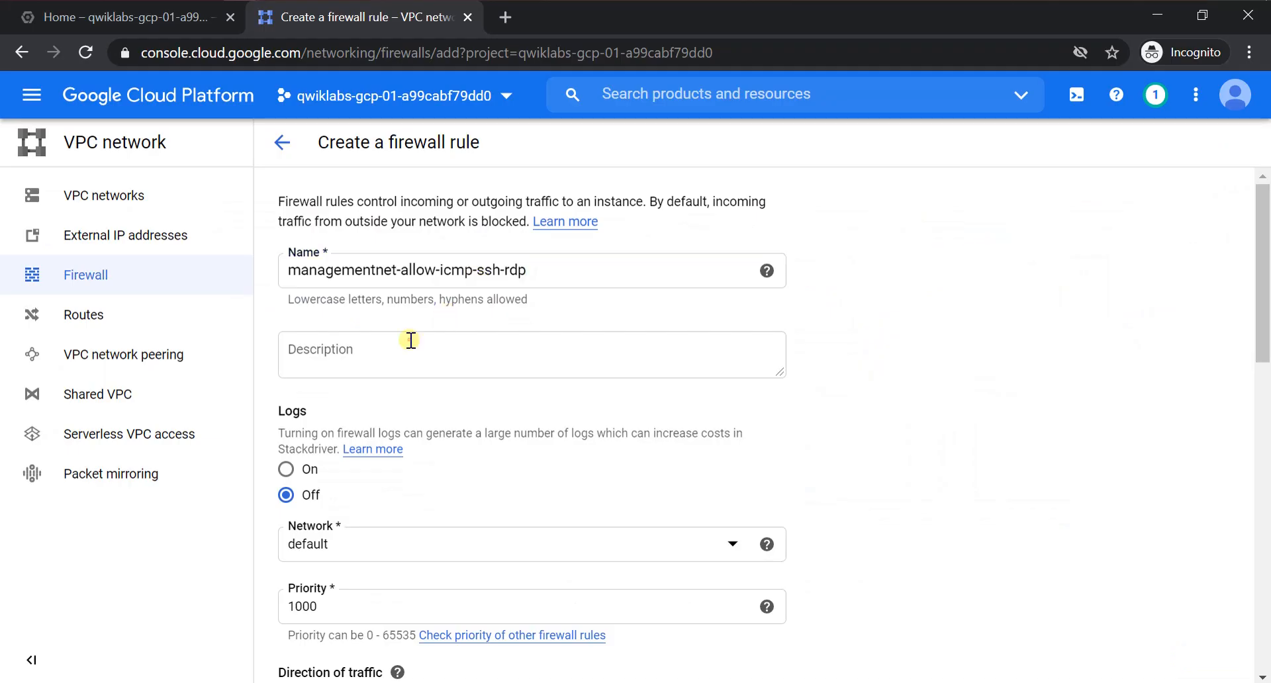
scroll(409, 338, down, 3)
click(404, 343)
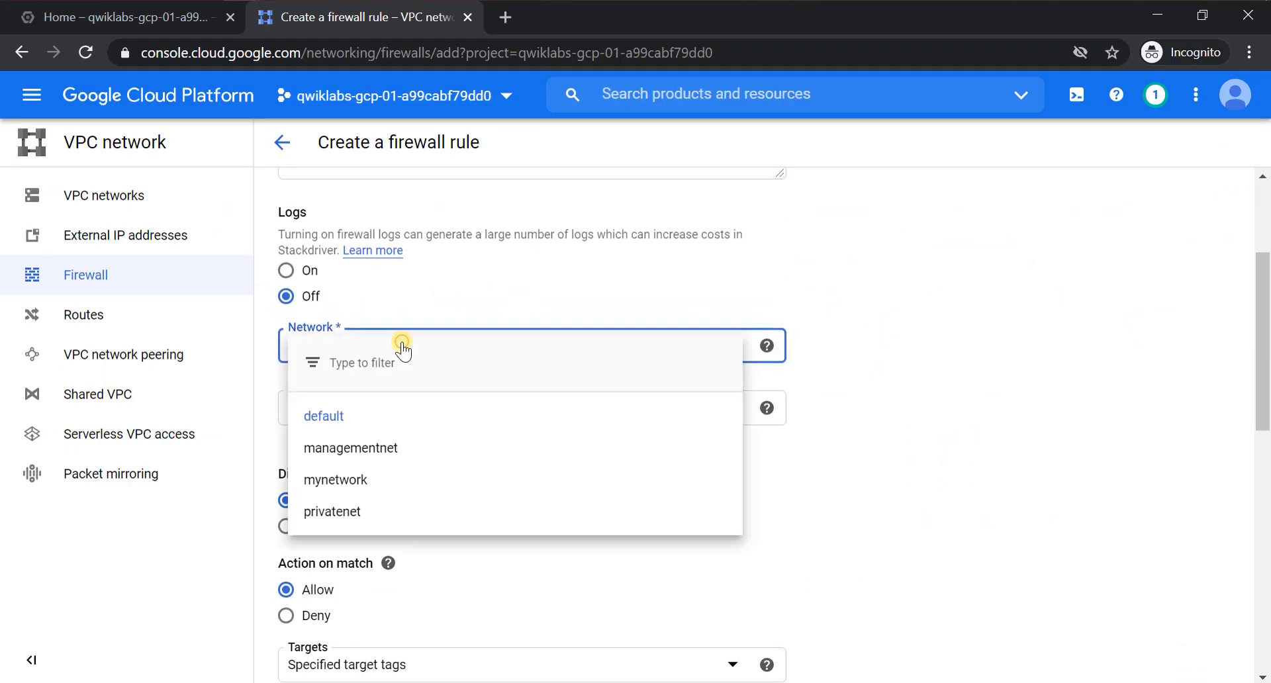
click(360, 445)
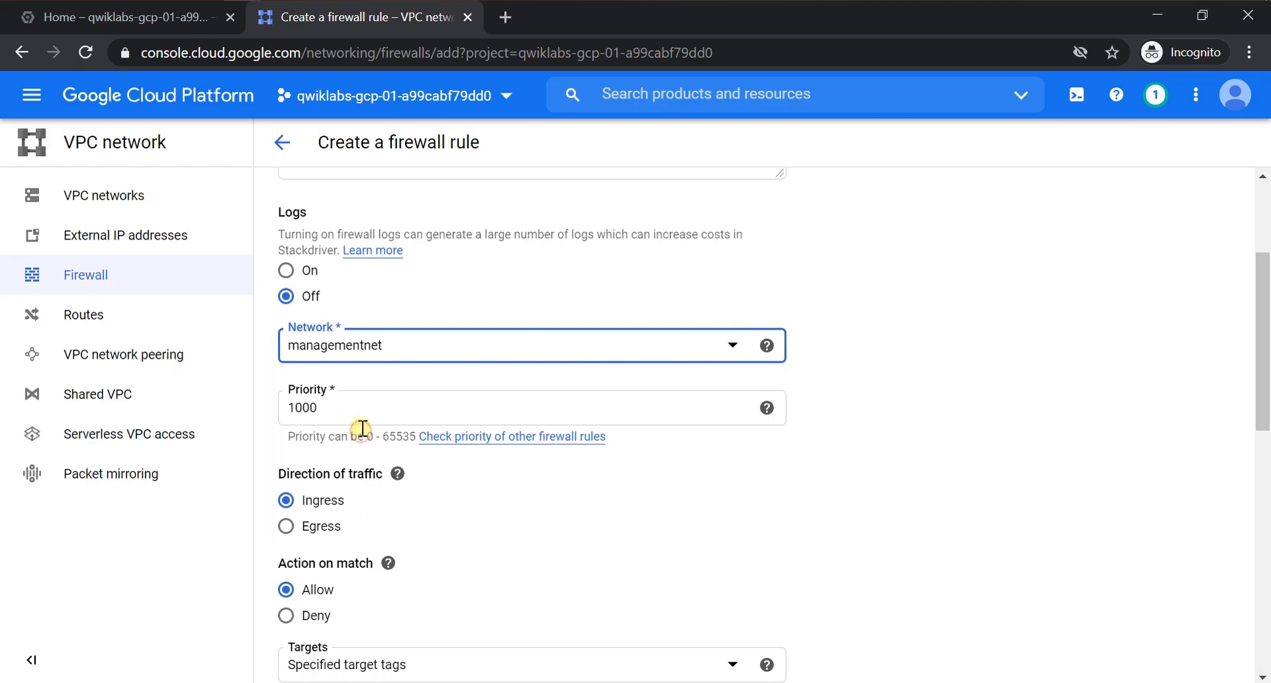
- Check the lab's target setting and apply the firewall rule to All instances in the network
key(alt+Tab)
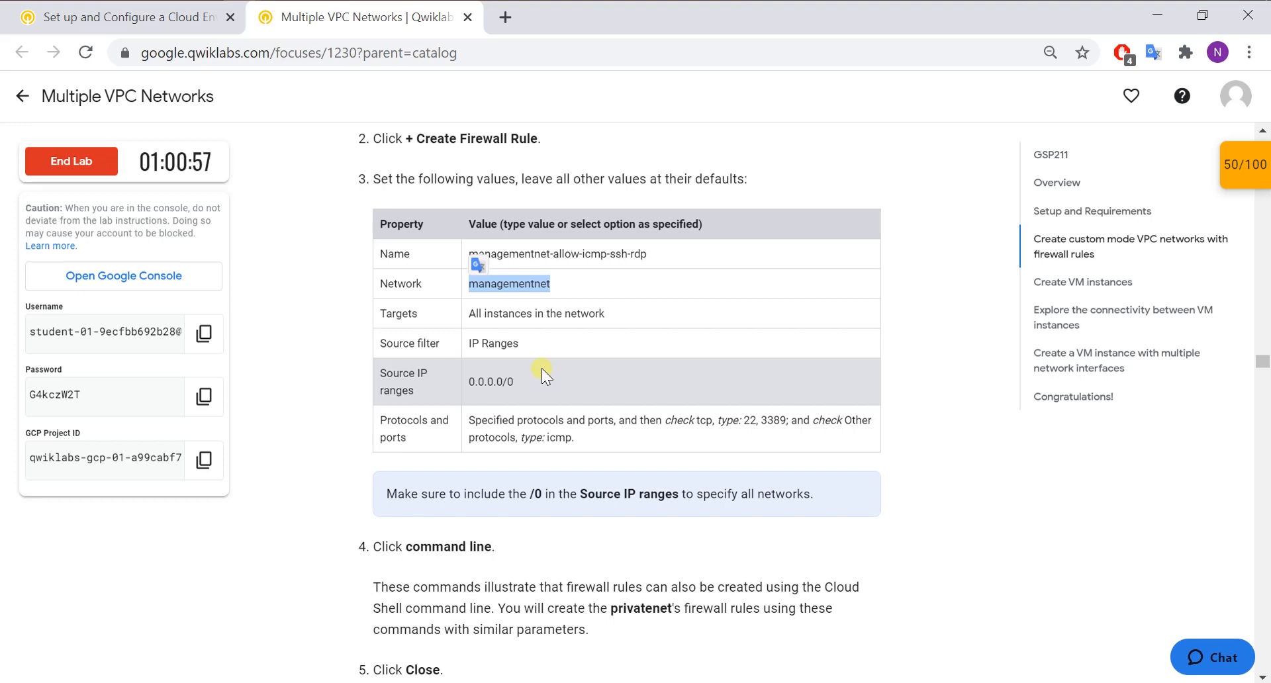
key(alt+Tab)
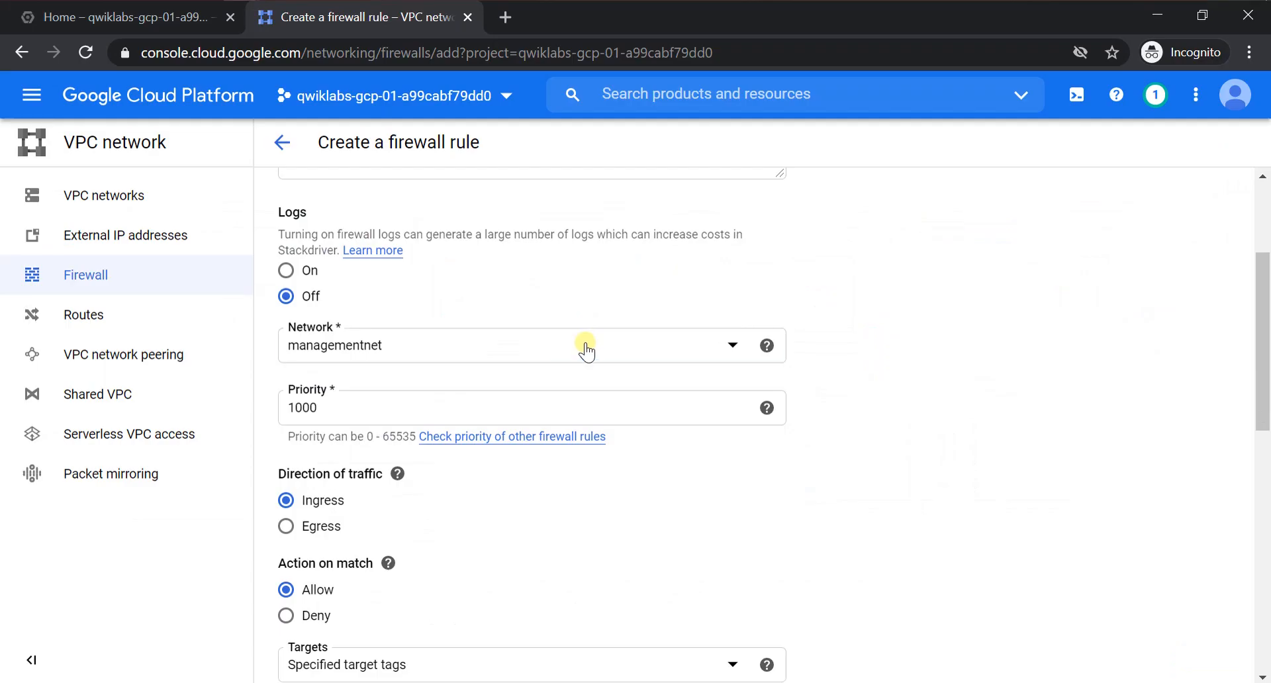
scroll(571, 366, down, 1)
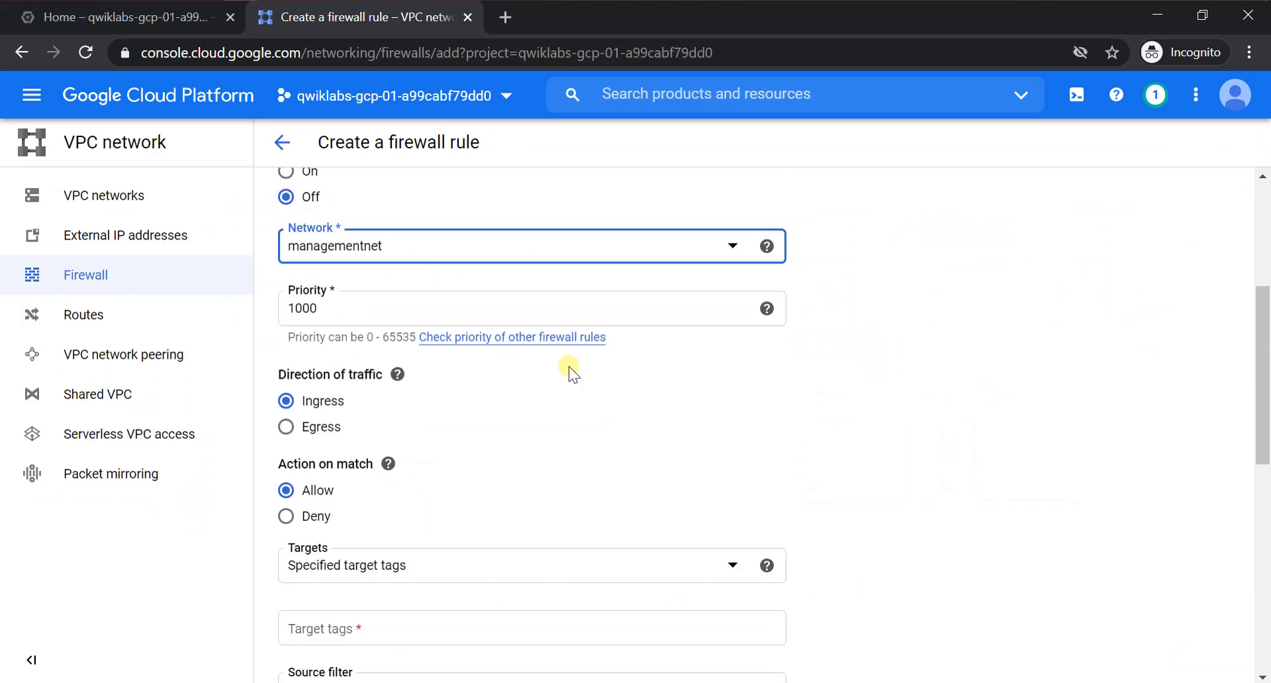
key(alt+Tab)
key(alt+Tab)
scroll(569, 367, down, 2)
click(570, 367)
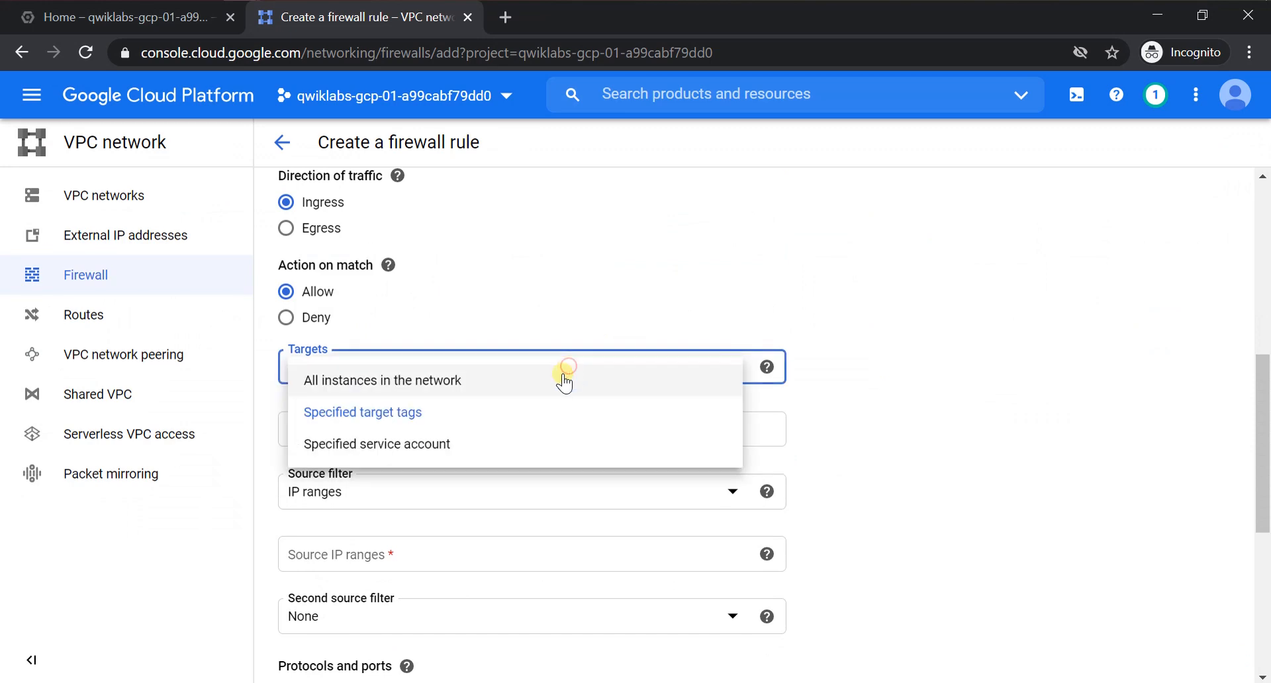
click(523, 392)
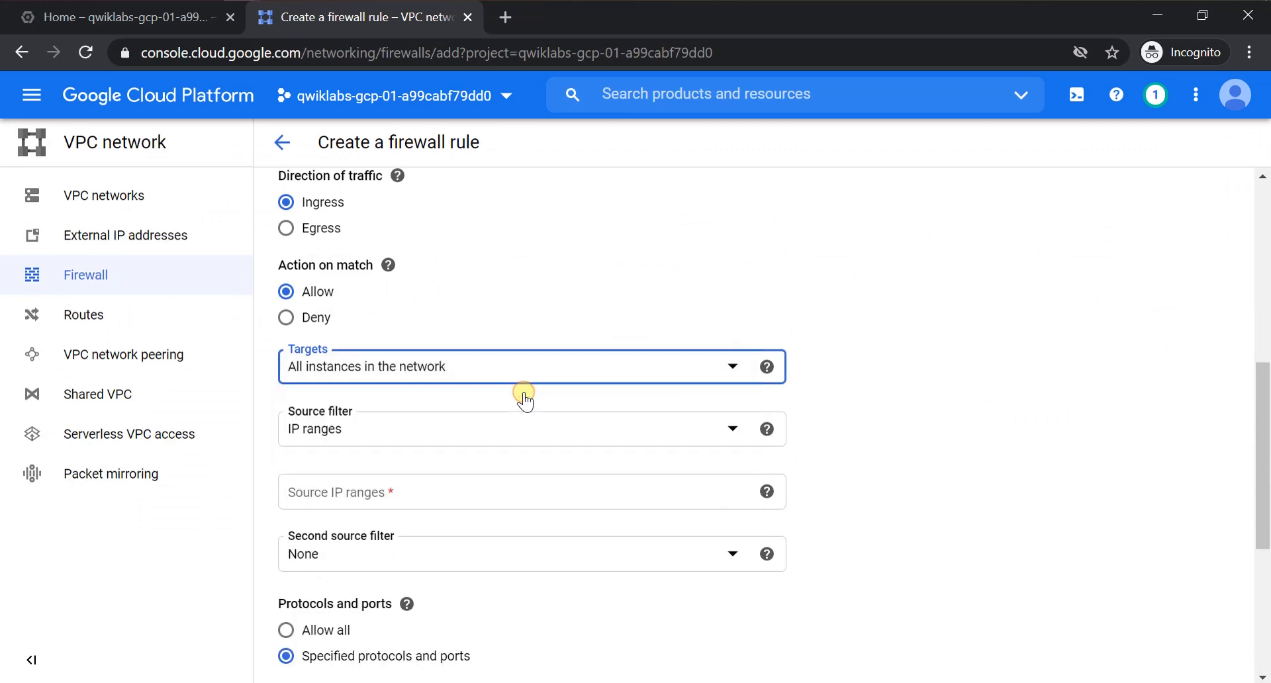
- Copy 0.0.0.0/0 from the lab table into the rule's source IP ranges, keeping the source filter on IP ranges
key(alt+Tab)
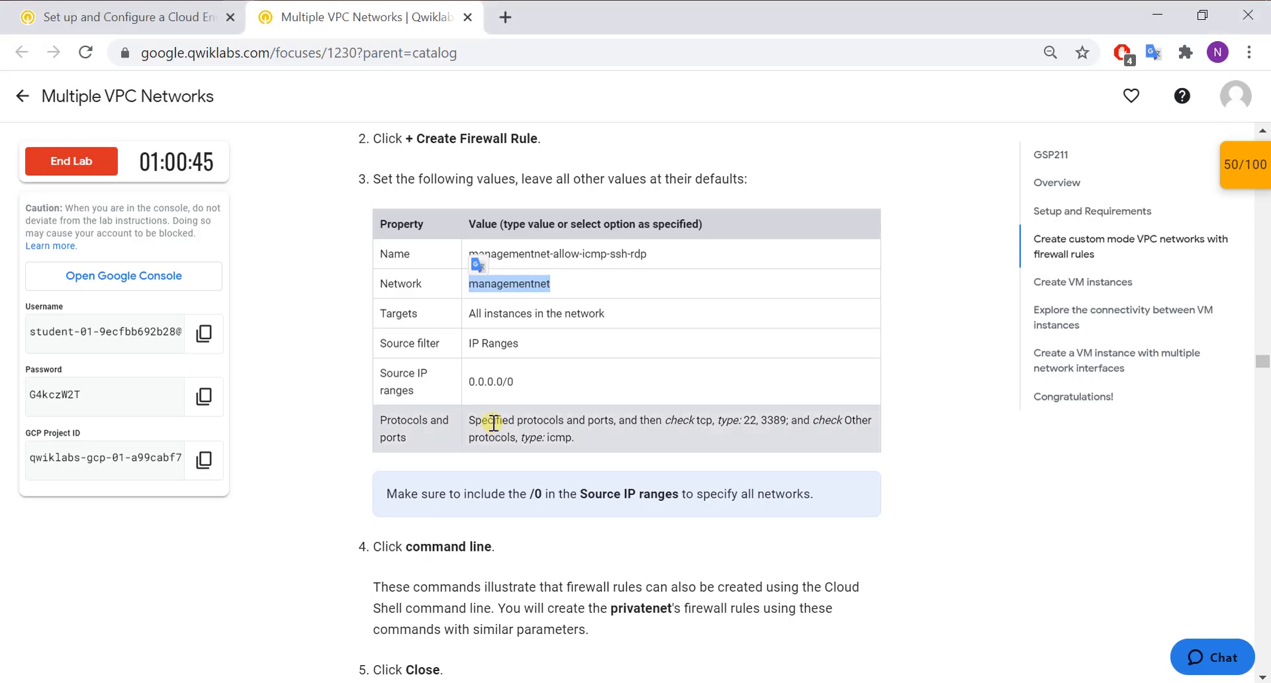
drag(526, 383, 473, 383)
key(ctrl+c)
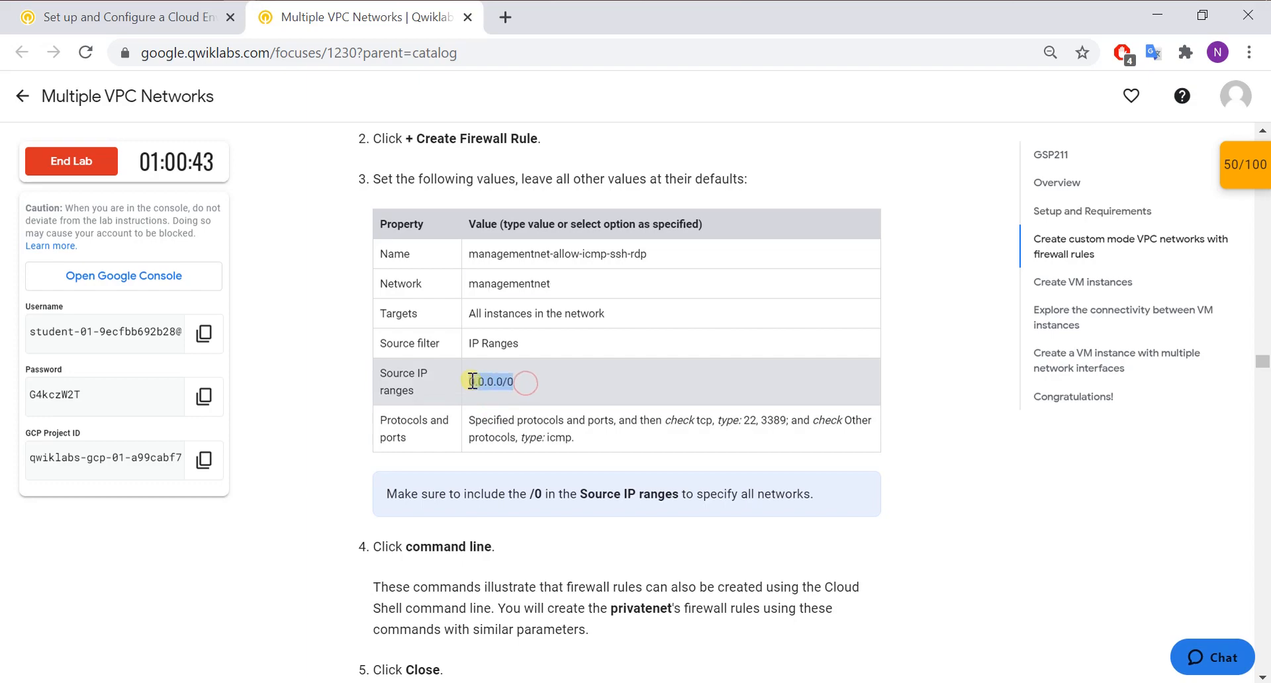
key(alt+Tab)
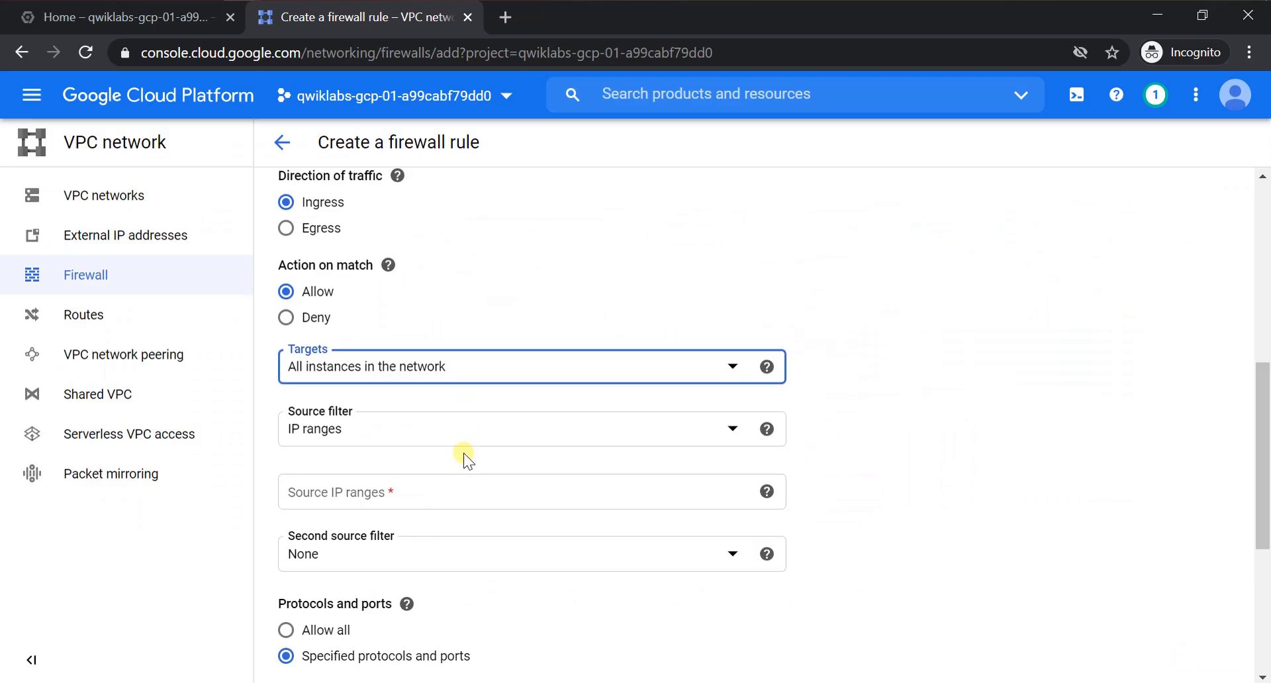
click(468, 437)
click(463, 452)
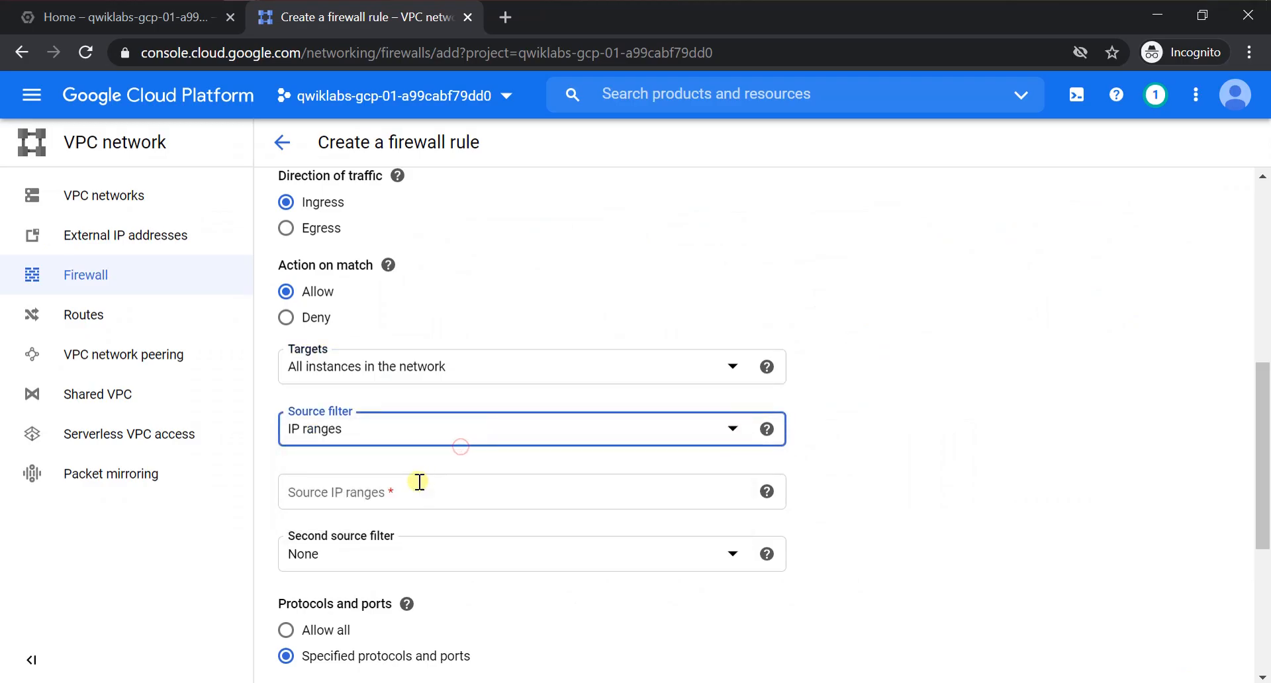
click(419, 481)
key(ctrl+v)
- Review the lab's protocol requirements, then enable tcp for the rule with ports 22, 3389 copied from the lab
key(alt+Tab)
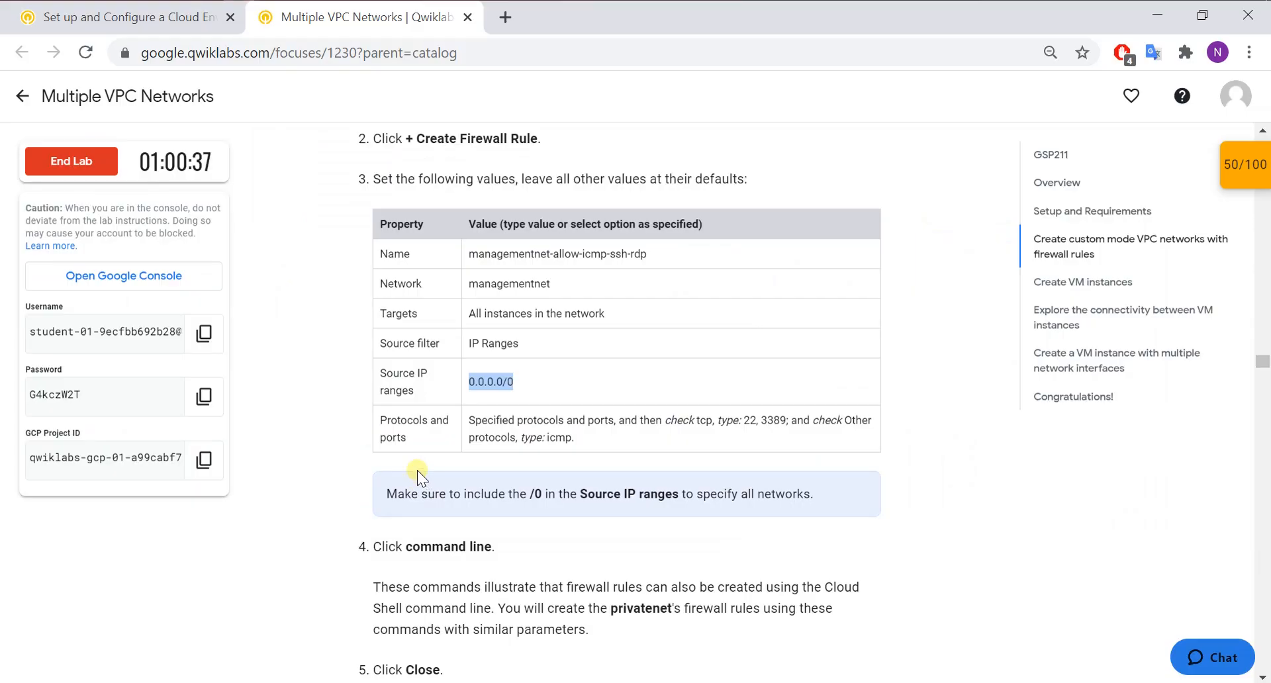
drag(469, 421, 580, 438)
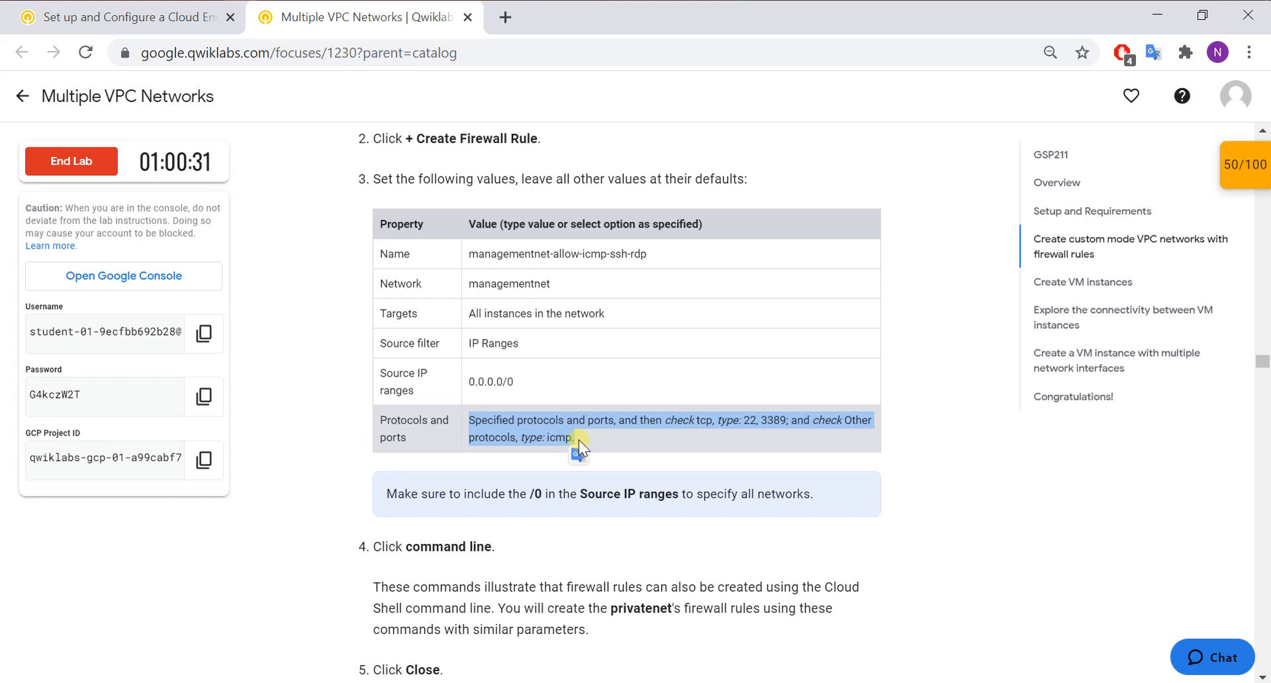
key(alt+Tab)
scroll(578, 440, down, 5)
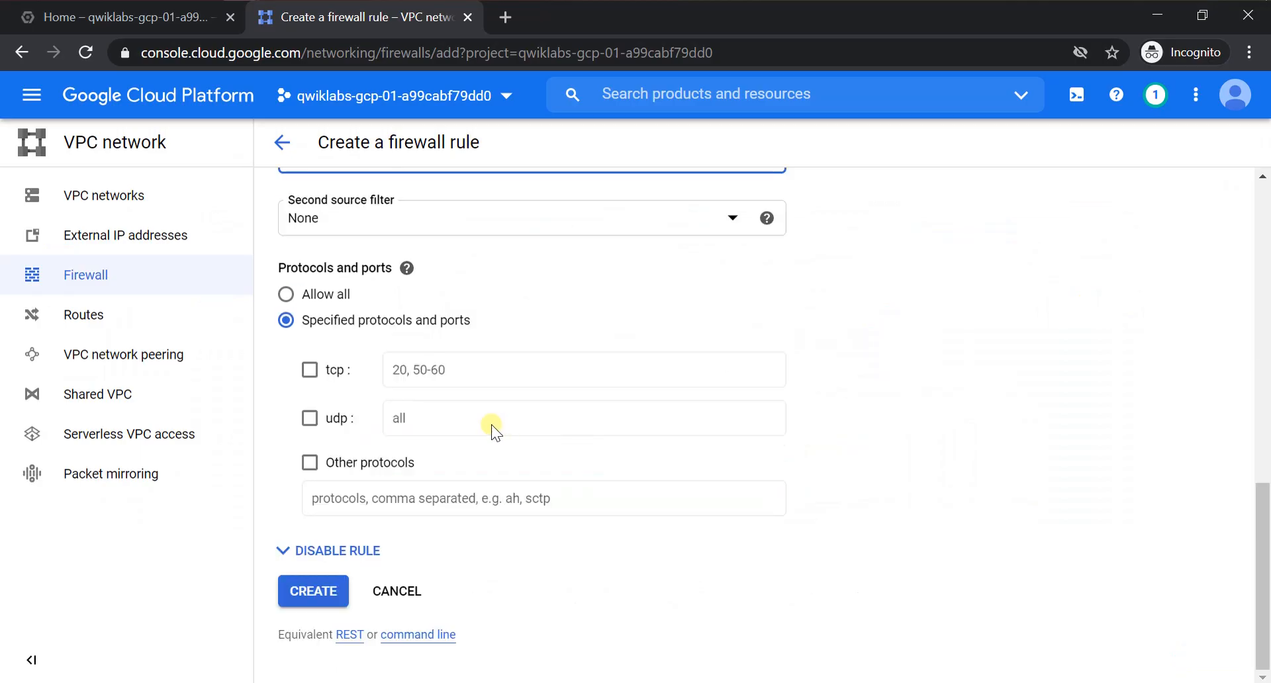
click(306, 372)
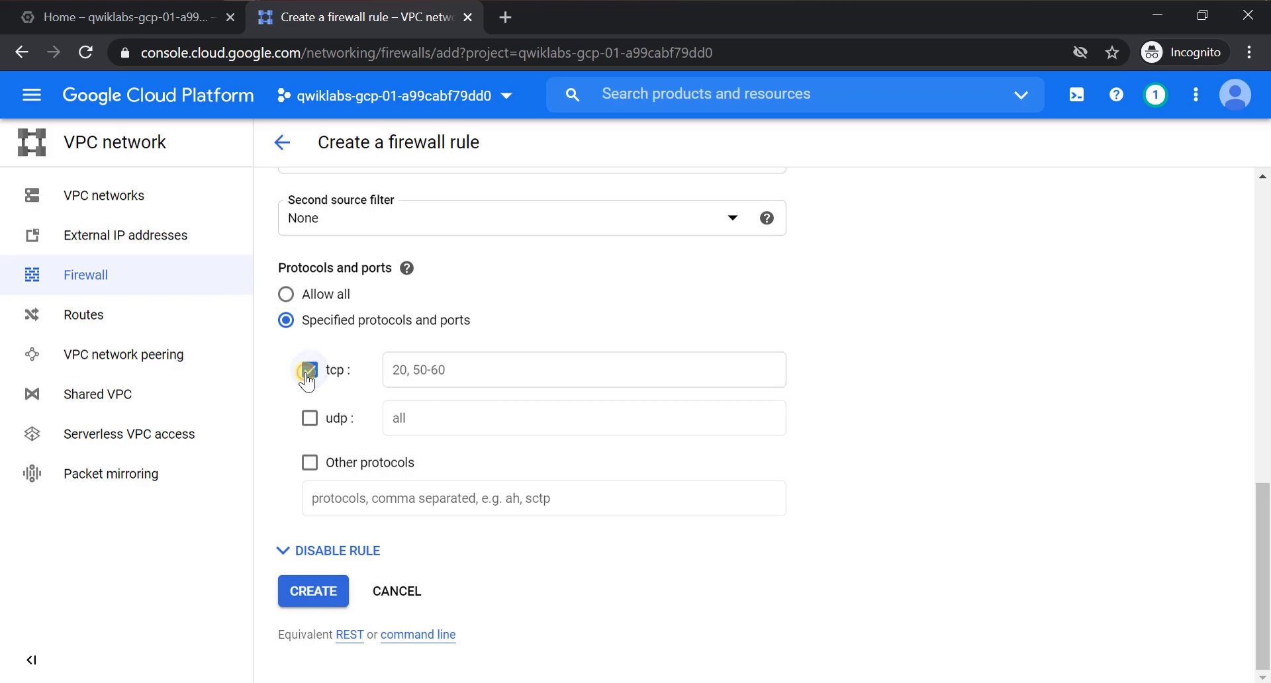
key(alt+Tab)
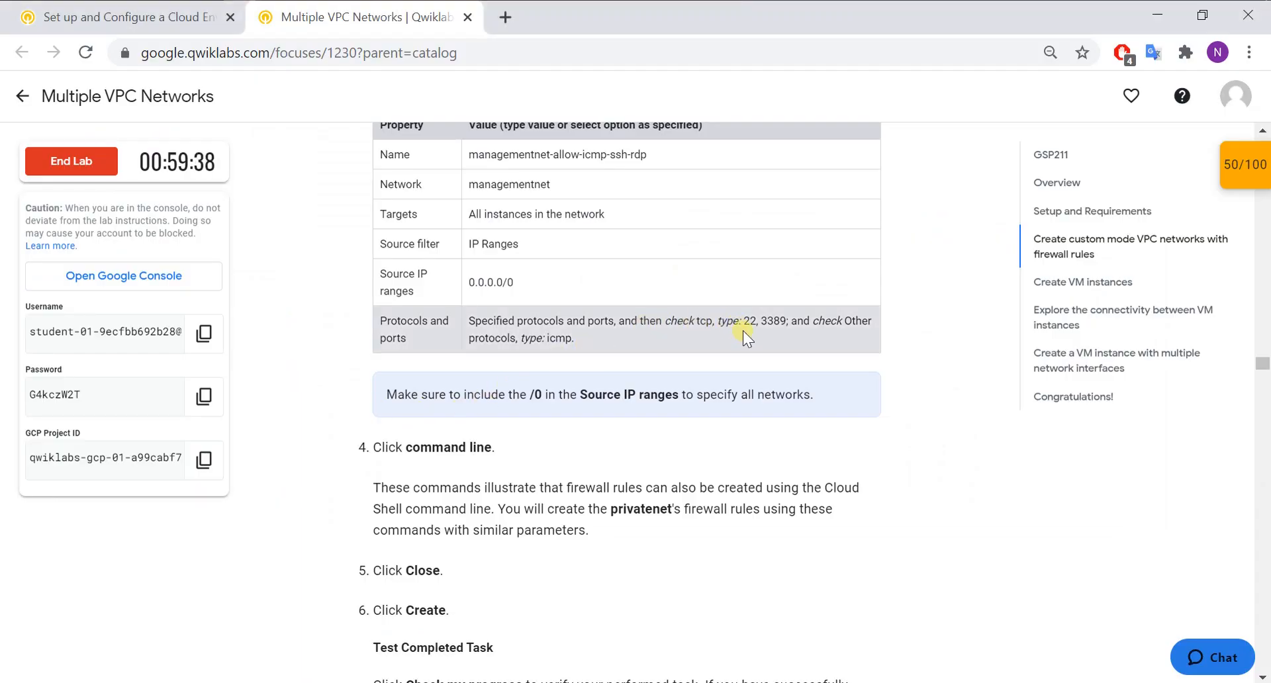
drag(742, 321, 785, 328)
key(ctrl+c)
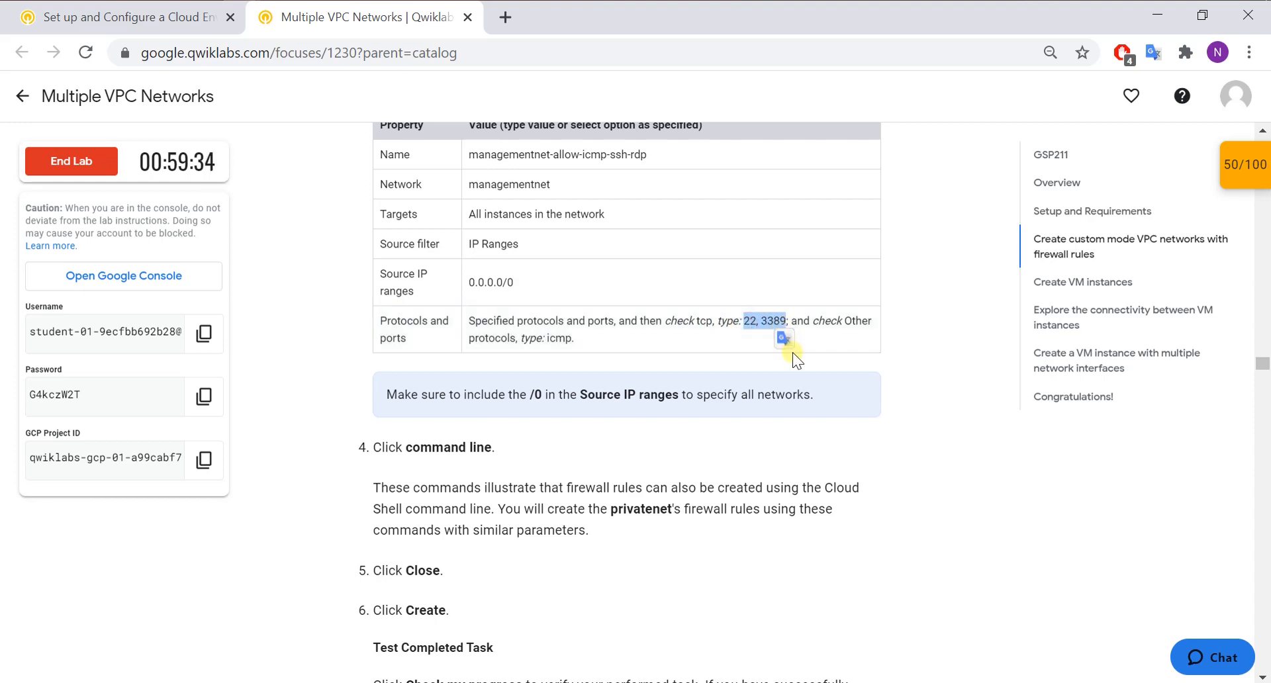
key(alt+Tab)
click(597, 368)
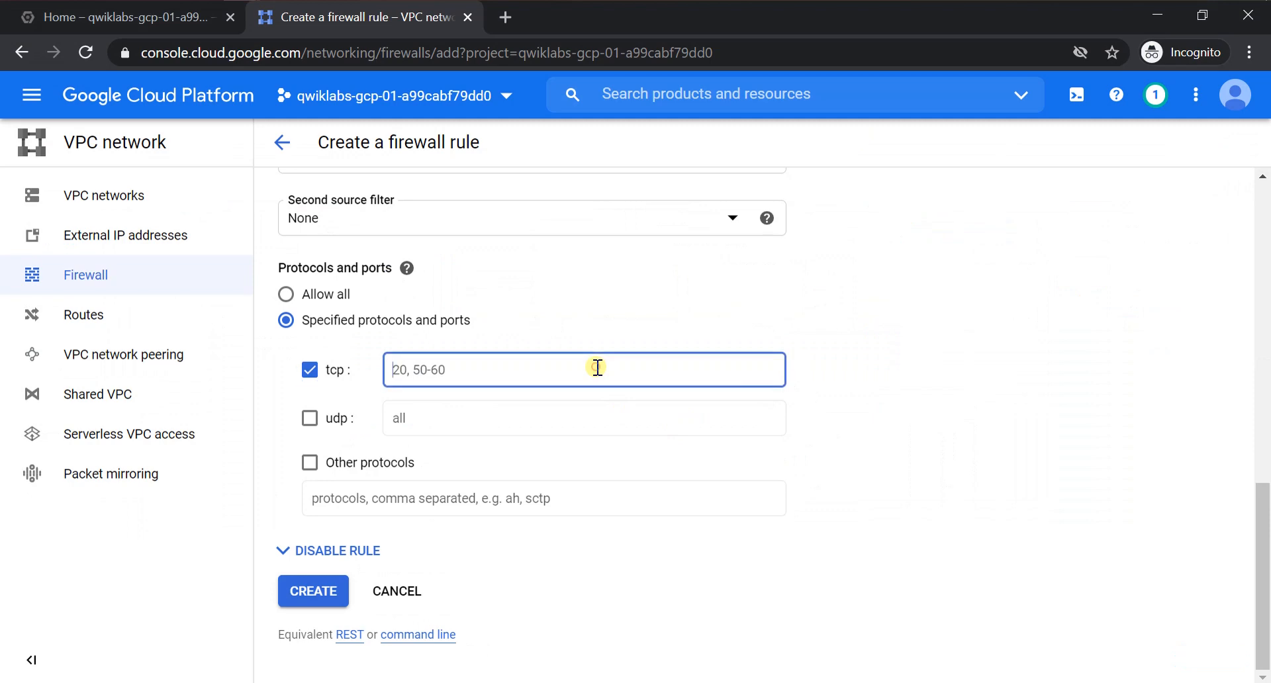
key(ctrl+v)
- Enable other protocols for the firewall rule and enter icmp as the lab specifies
click(309, 462)
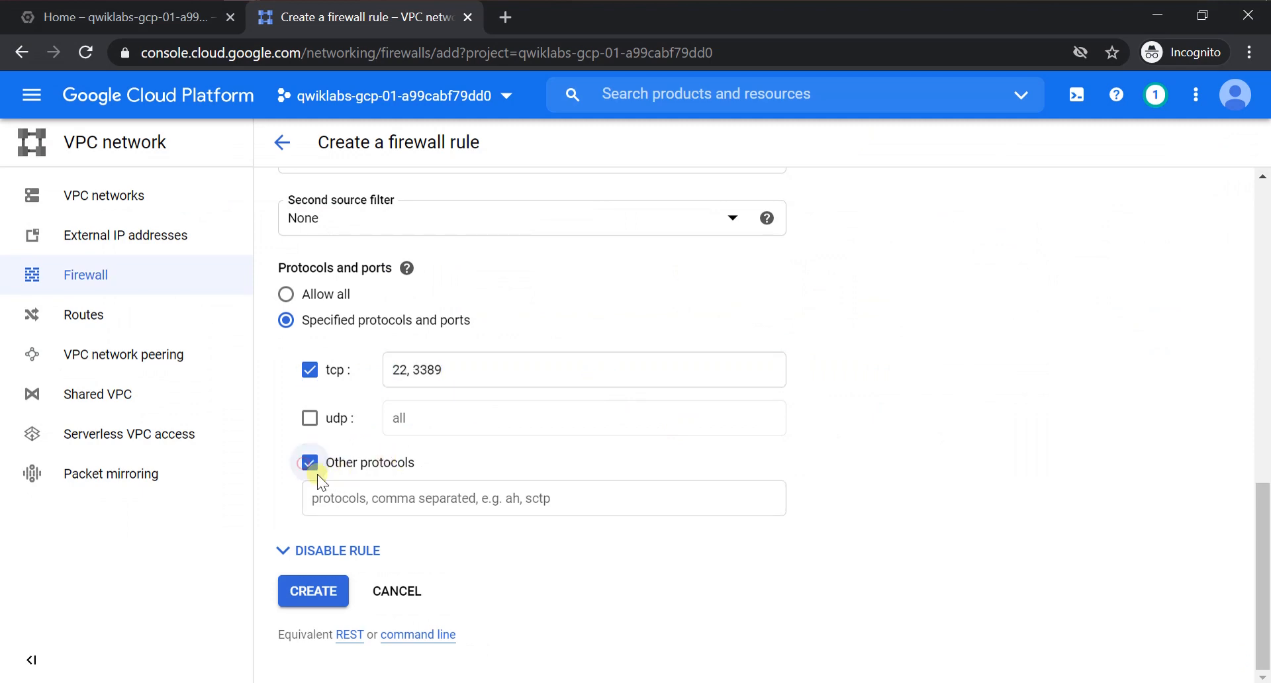
key(alt+Tab)
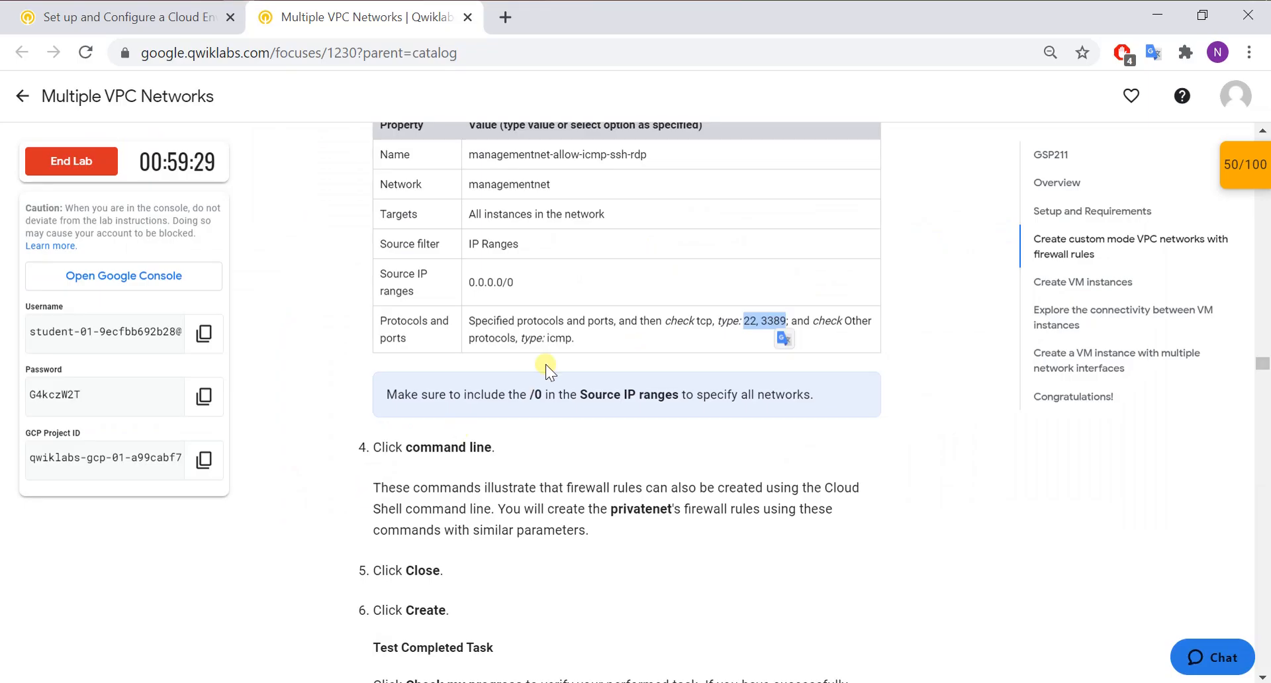
key(alt+Tab)
click(476, 497)
text(icmp)
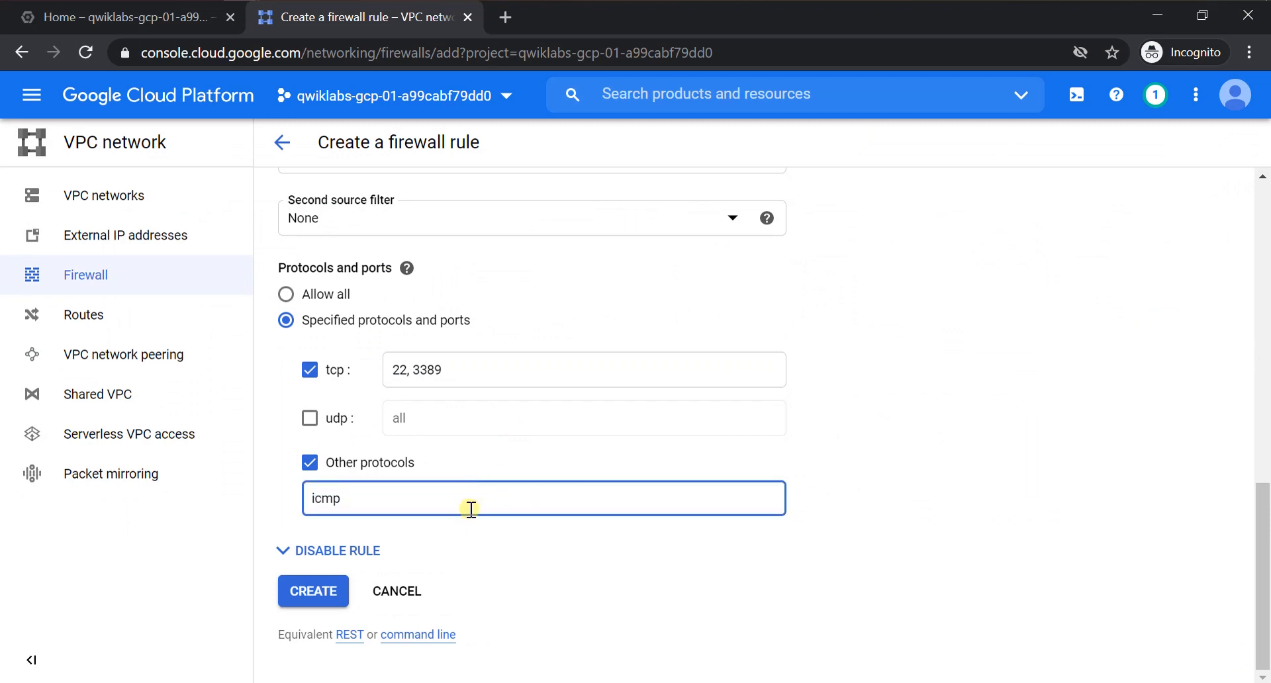
- View the equivalent gcloud command line for the firewall rule, as the lab instructs, and close it
key(alt+Tab)
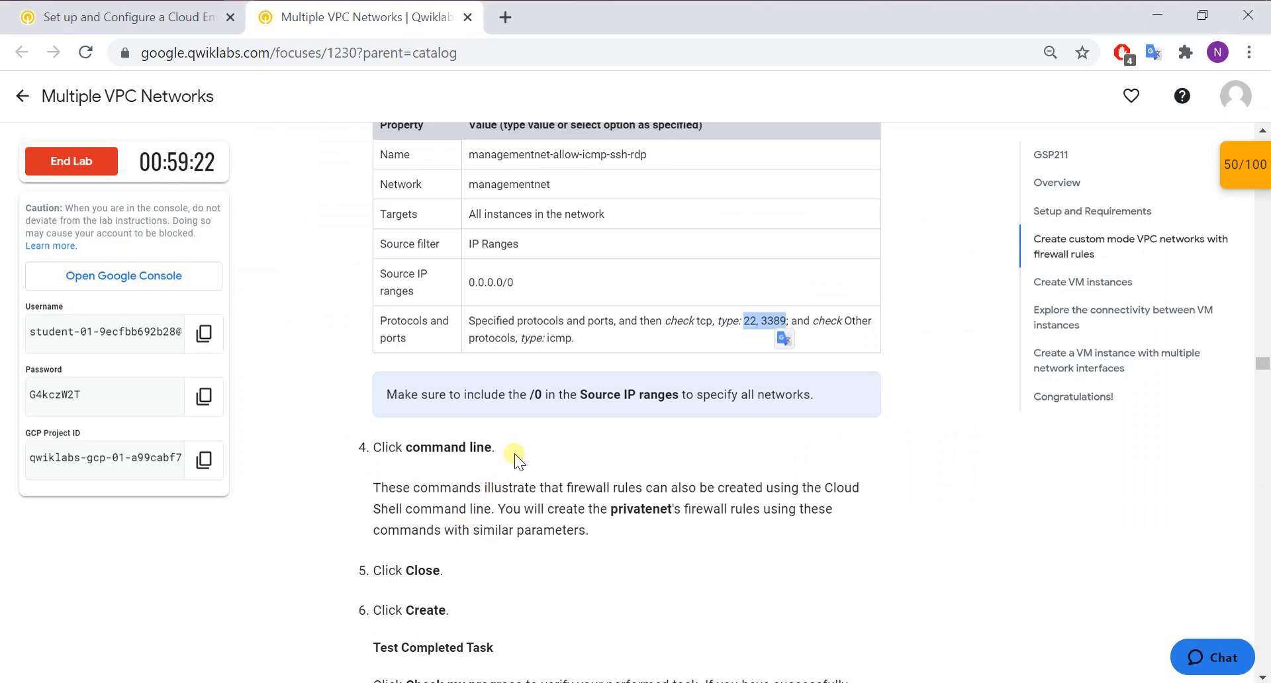
key(alt+Tab)
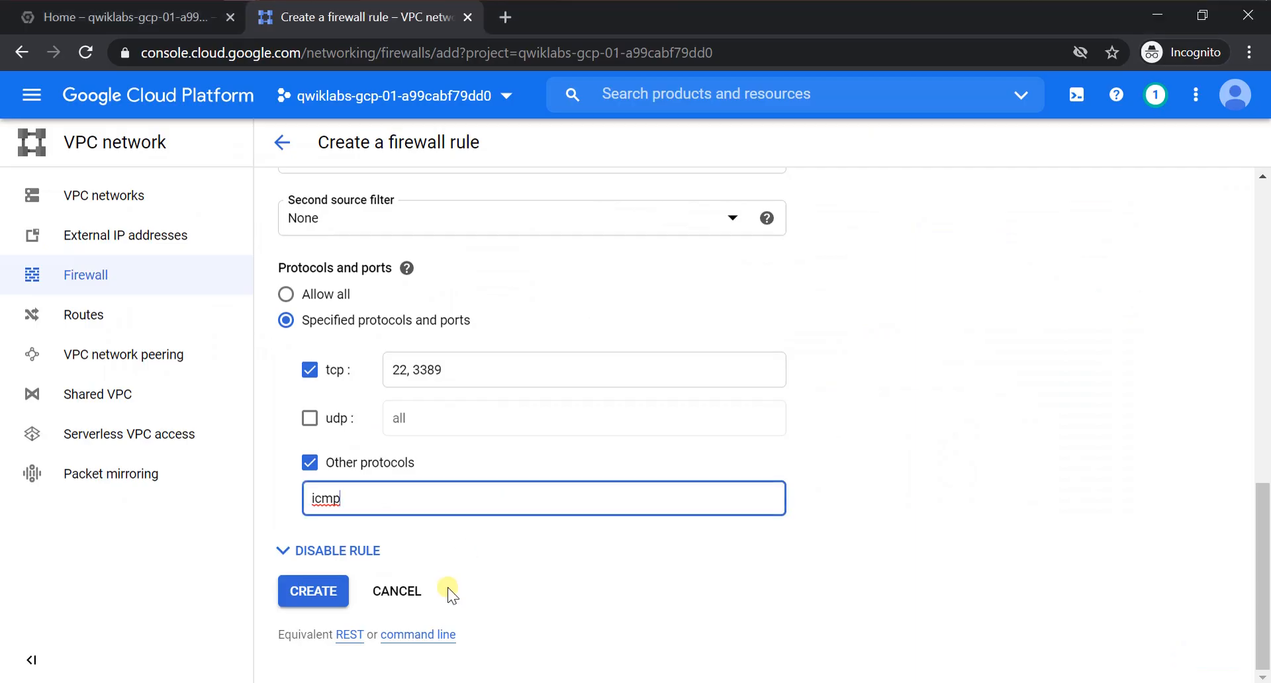
click(442, 629)
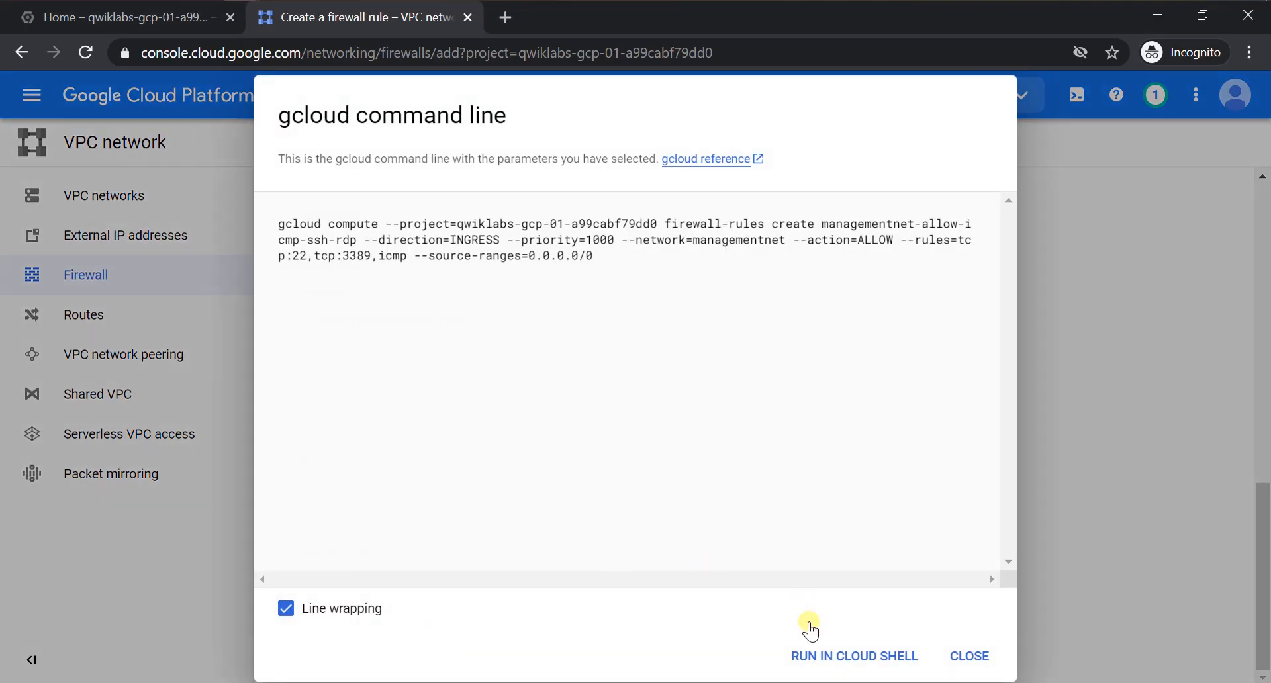
click(963, 663)
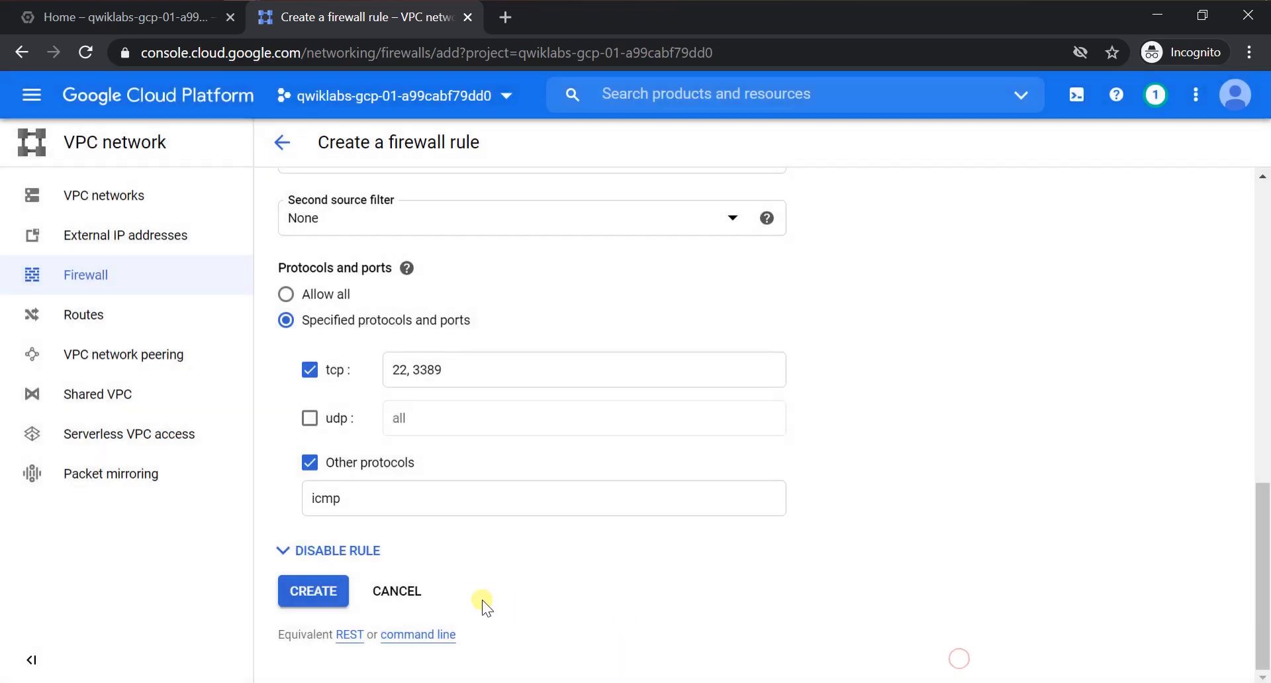
- Check the lab's remaining instructions for this rule and create the managementnet firewall rule in the Cloud Console
key(alt+Tab)
scroll(364, 590, down, 4)
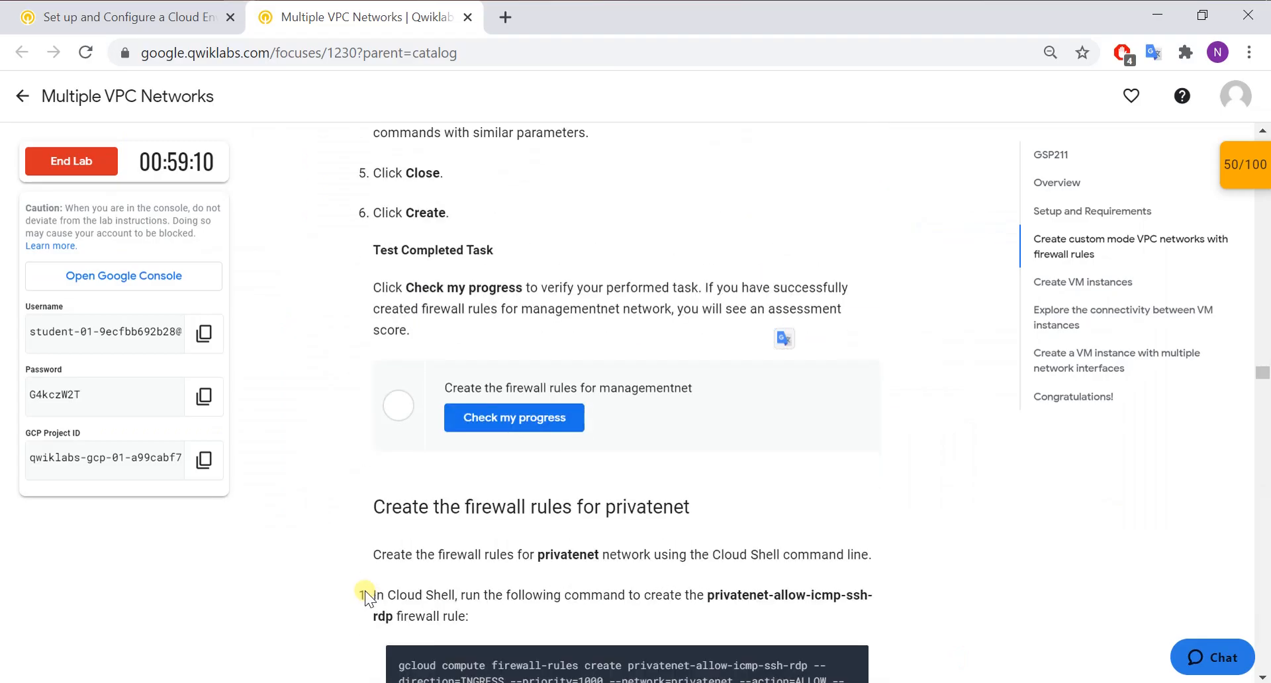
key(alt+Tab)
click(333, 582)
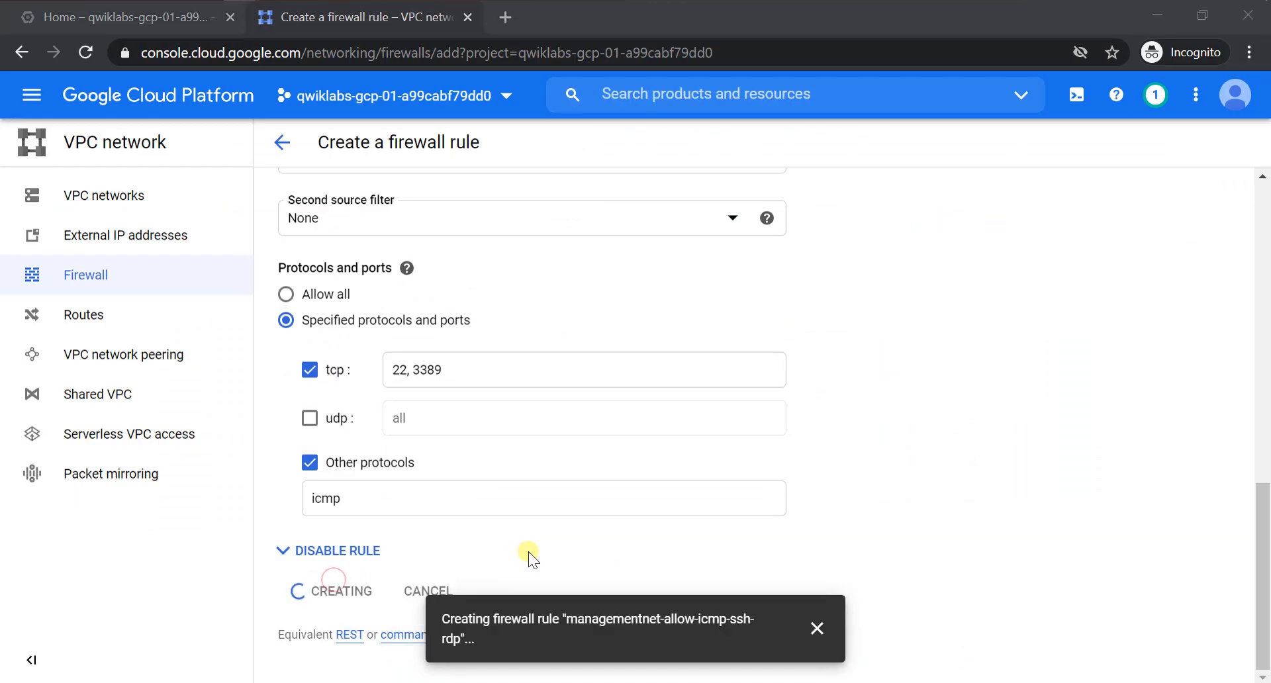
- Reread the lab's managementnet firewall instructions and inspect the firewall rules list in the Cloud Console
key(alt+Tab)
scroll(548, 536, up, 10)
scroll(548, 537, up, 8)
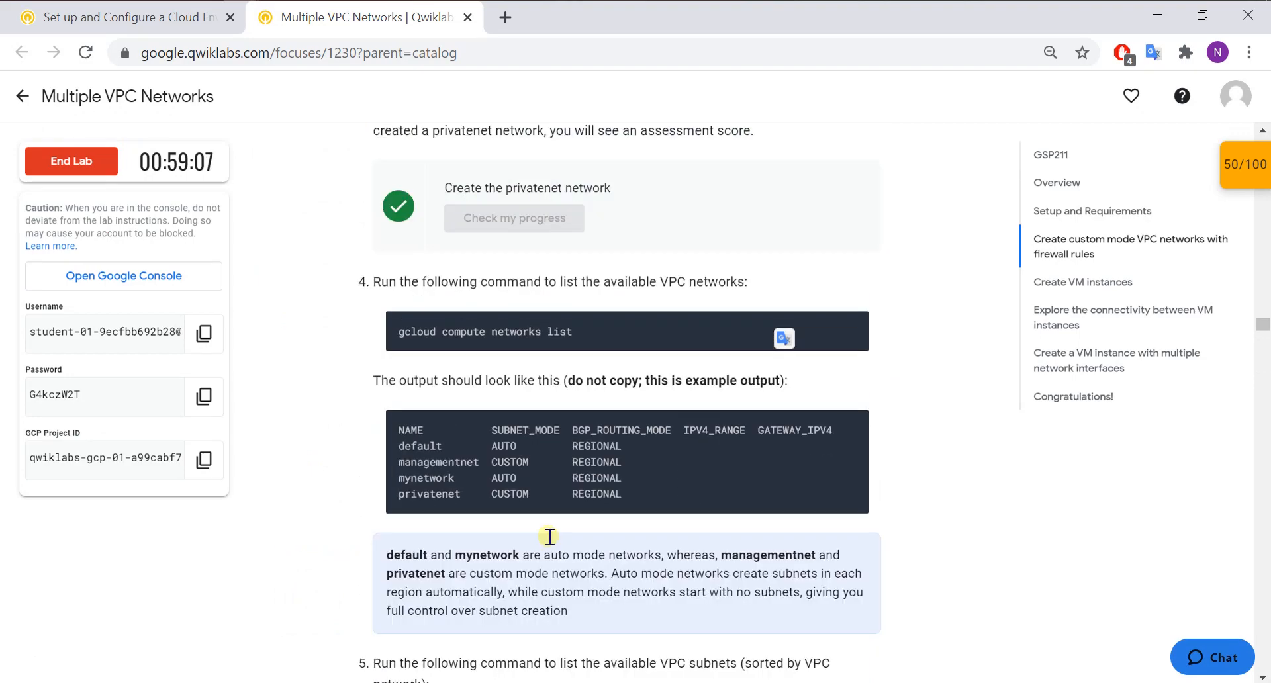
scroll(548, 536, down, 11)
scroll(548, 536, down, 15)
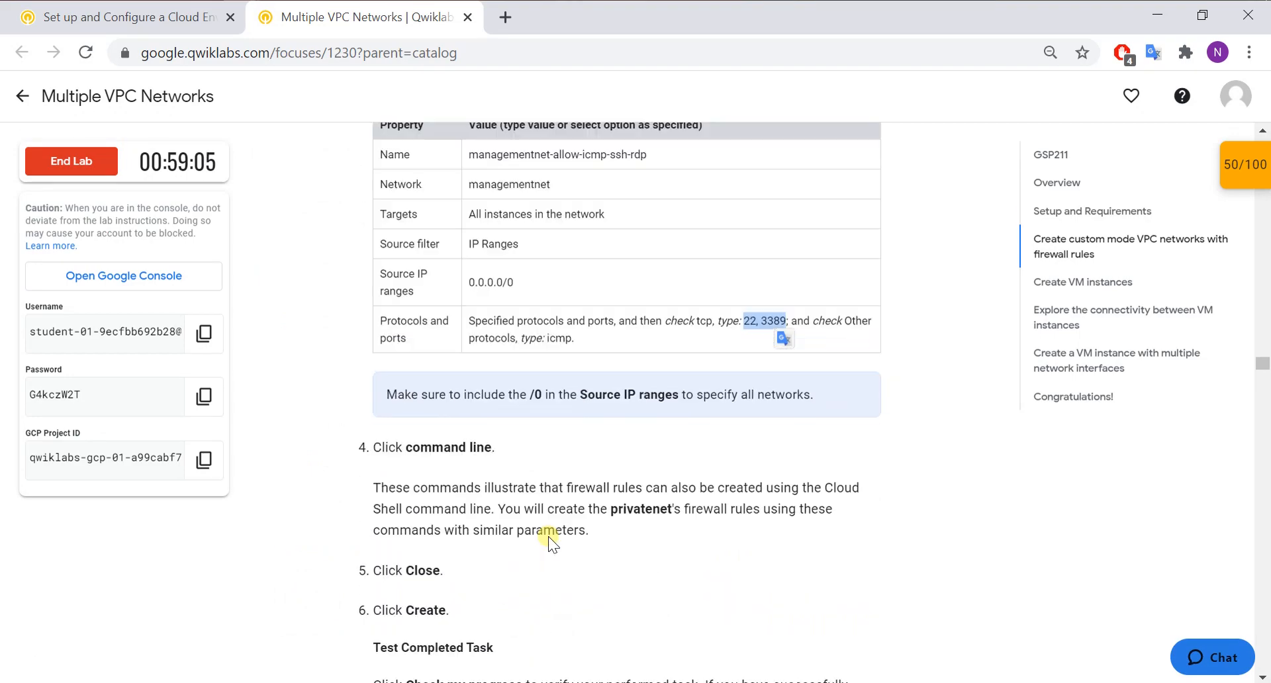
scroll(550, 536, up, 2)
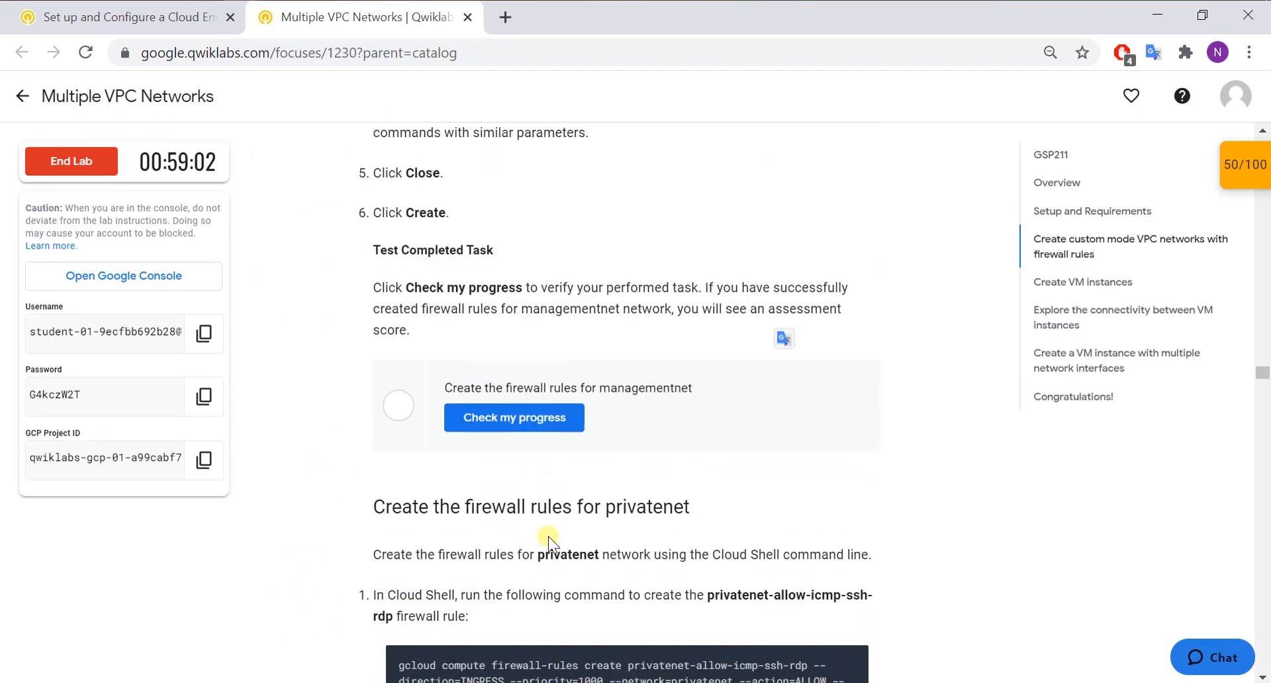
scroll(548, 536, up, 2)
scroll(548, 536, up, 3)
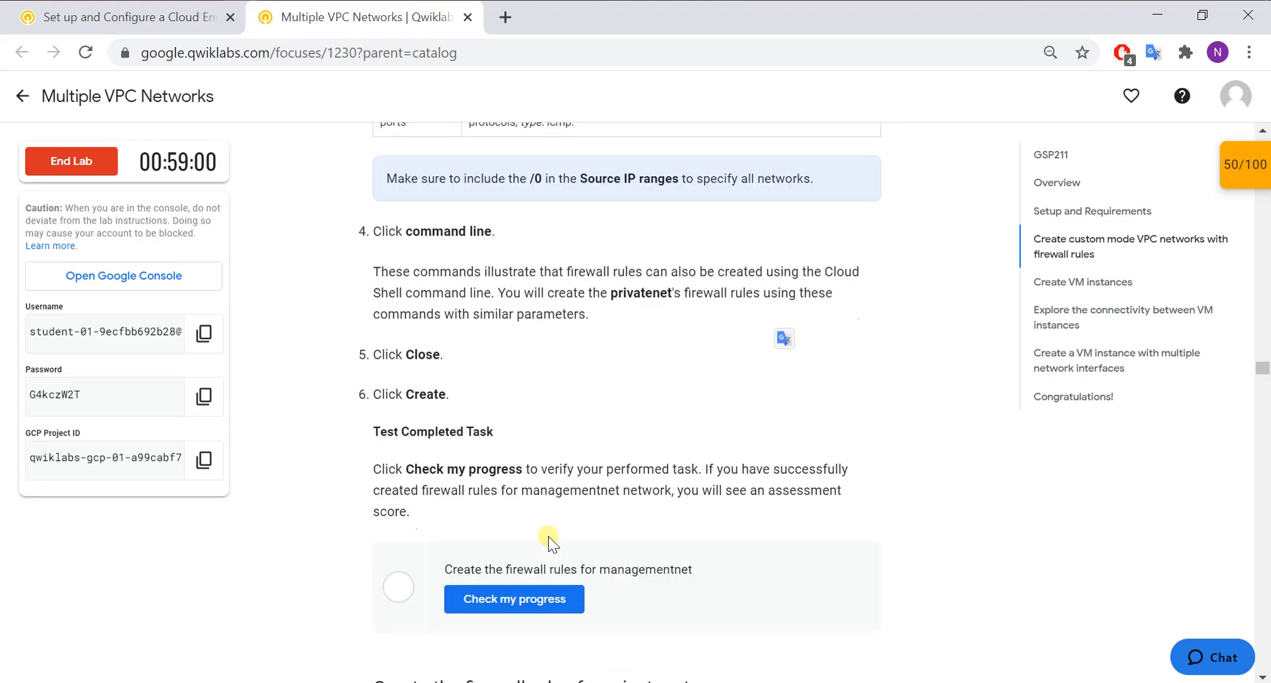
key(alt+Tab)
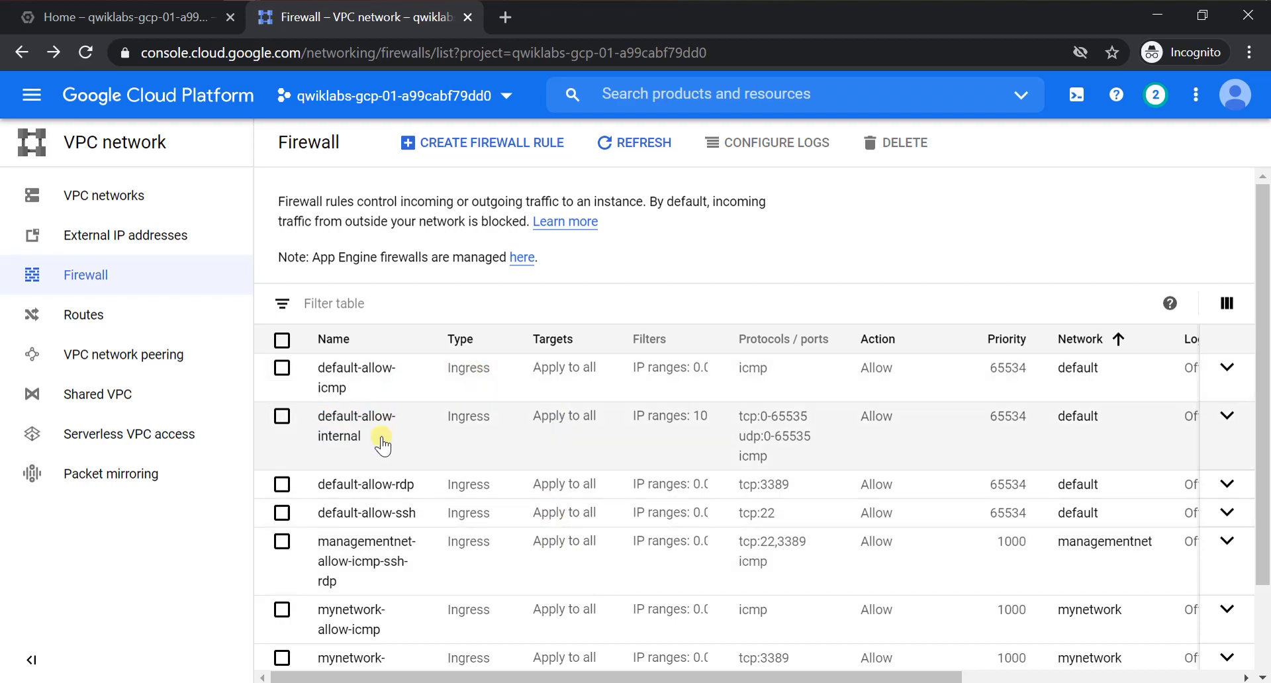
- Return to the lab and check progress for the managementnet firewall rules task
key(alt+Tab)
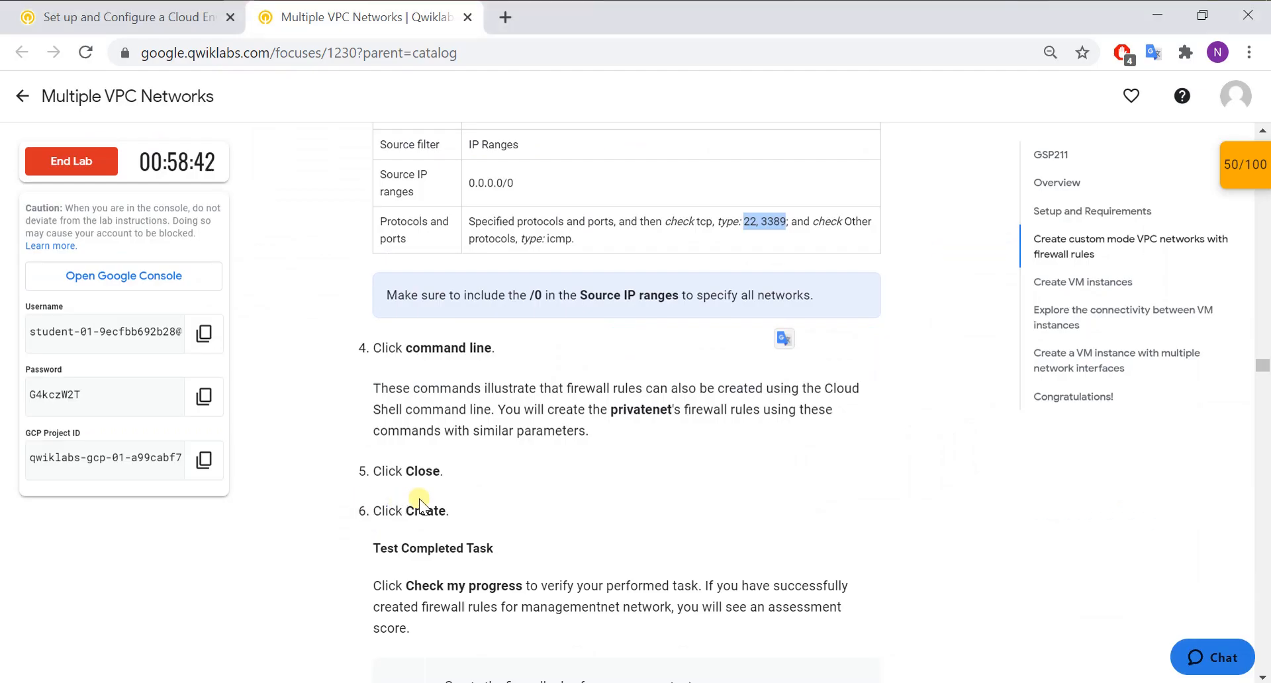
scroll(511, 495, down, 1)
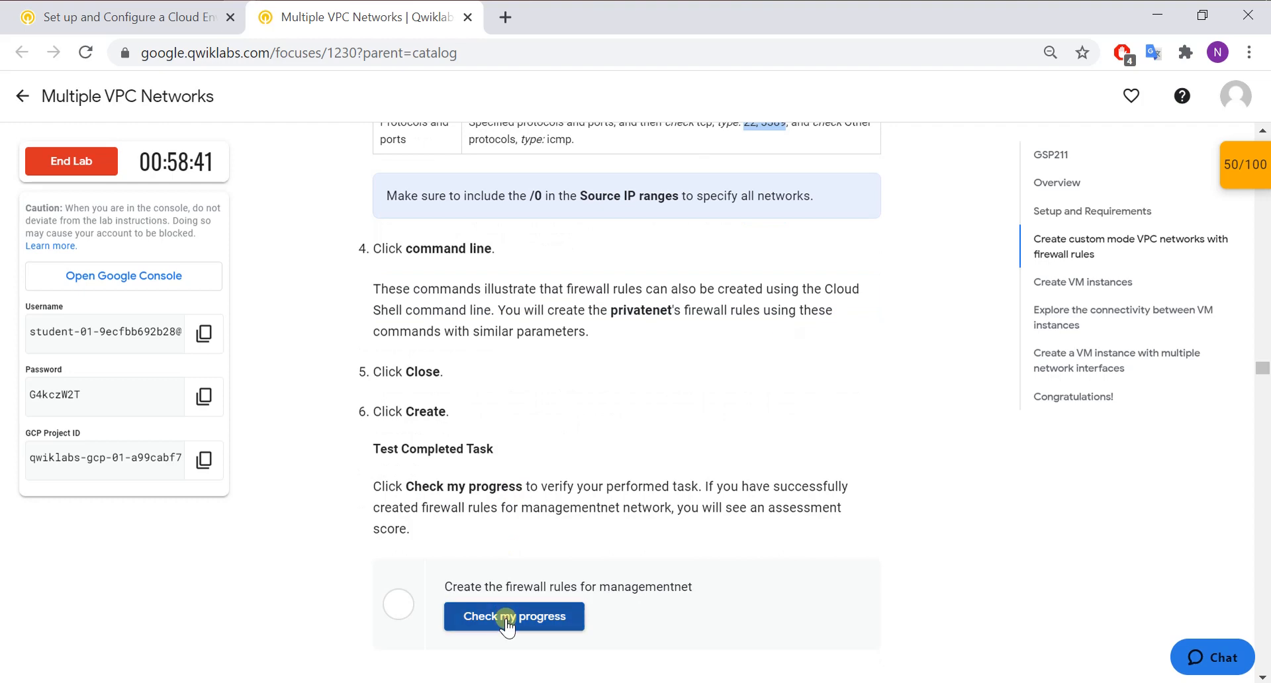
click(508, 617)
- Copy the lab's gcloud command and run it in Cloud Shell to create the privatenet-allow-icmp-ssh-rdp ingress rule on privatenet
scroll(527, 570, down, 6)
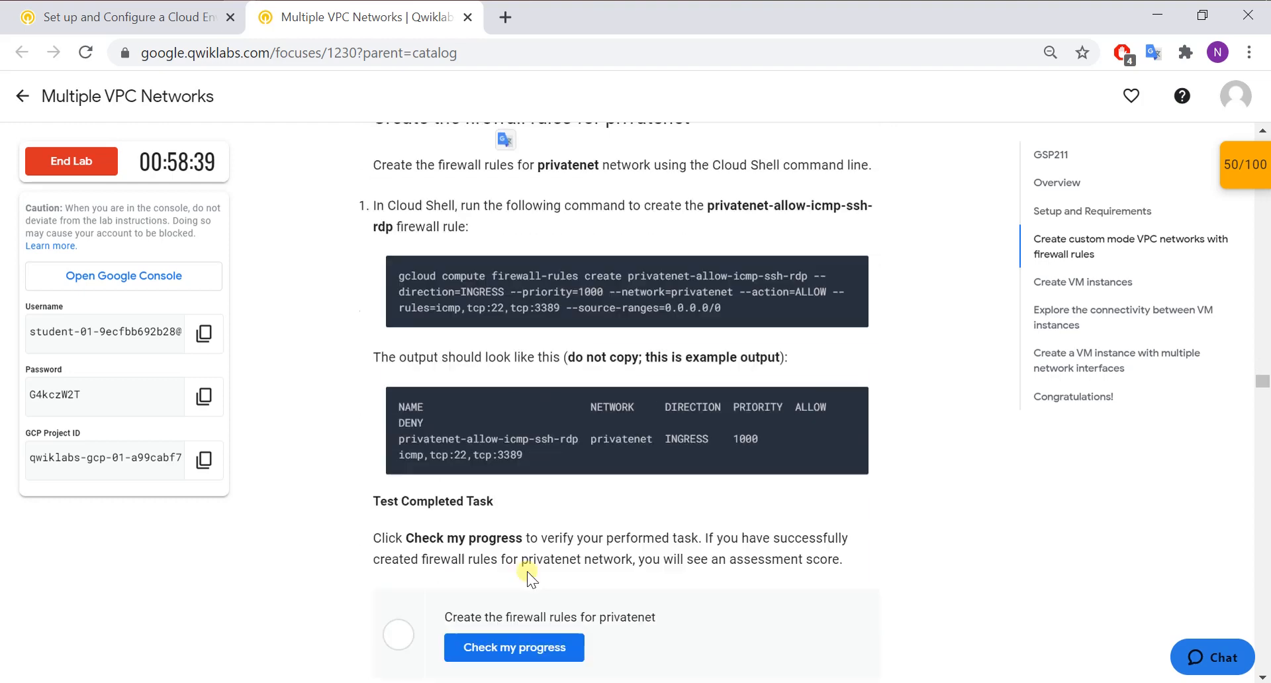
scroll(499, 422, up, 1)
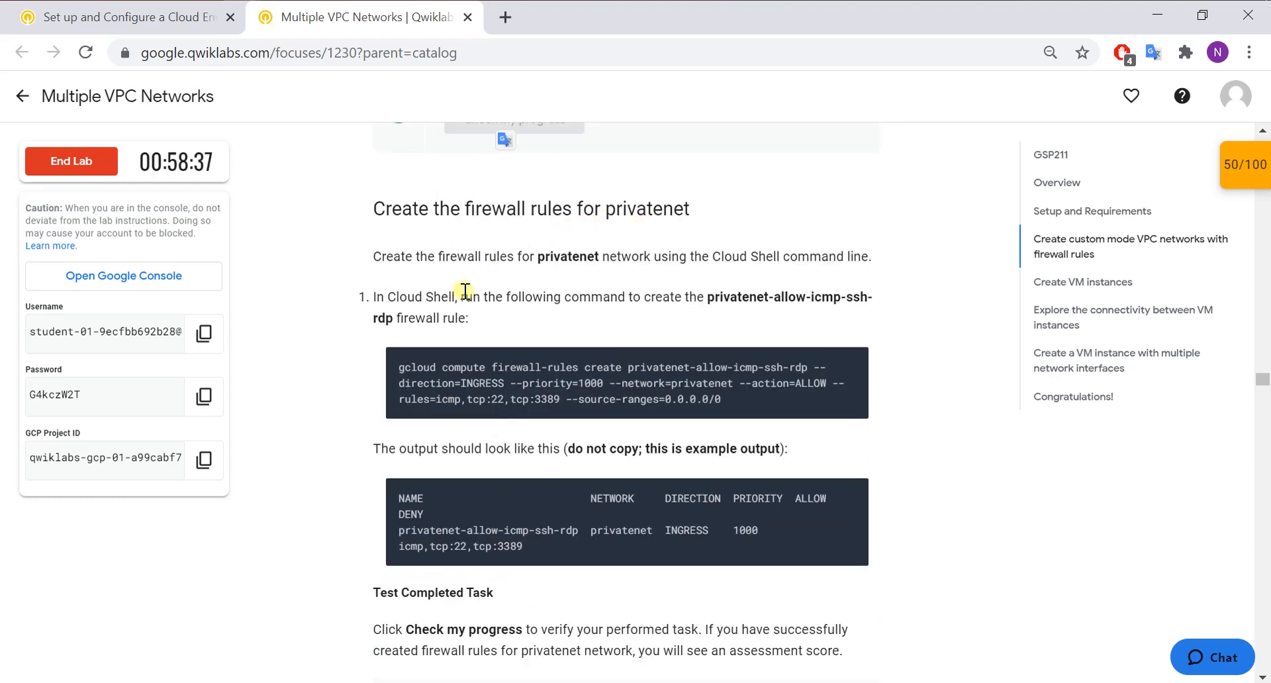
mouse_move(529, 371)
click(853, 358)
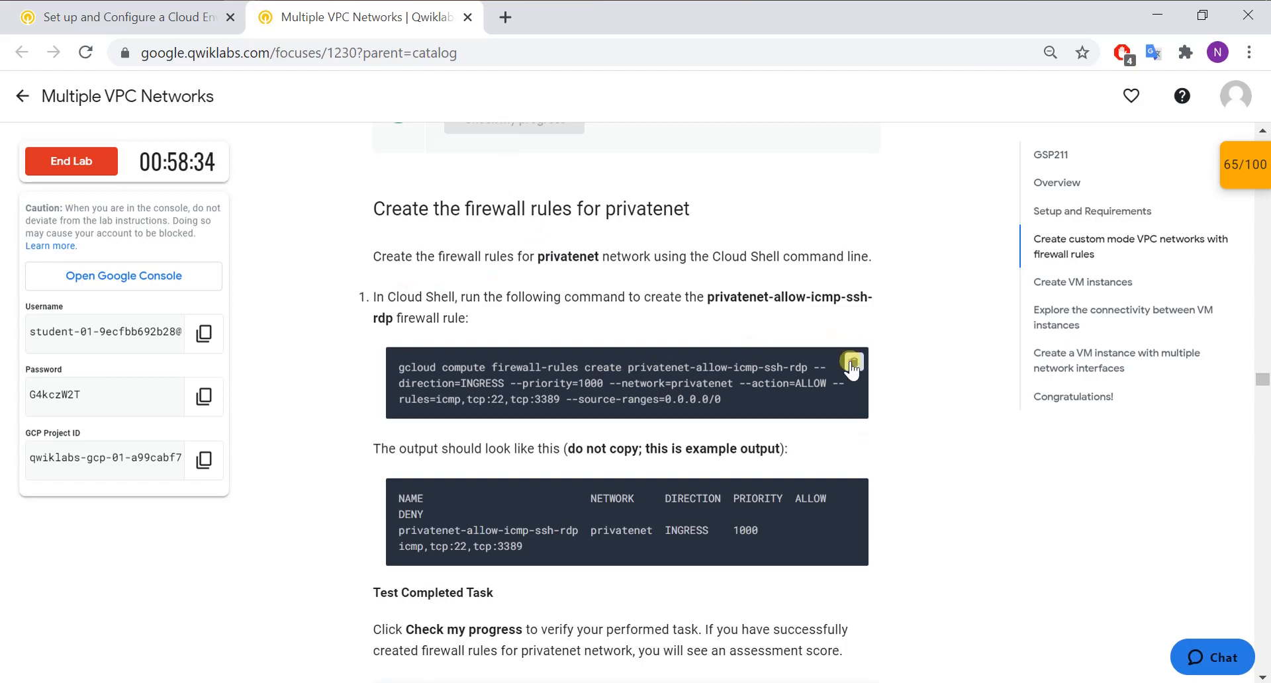
key(alt+Tab)
click(56, 32)
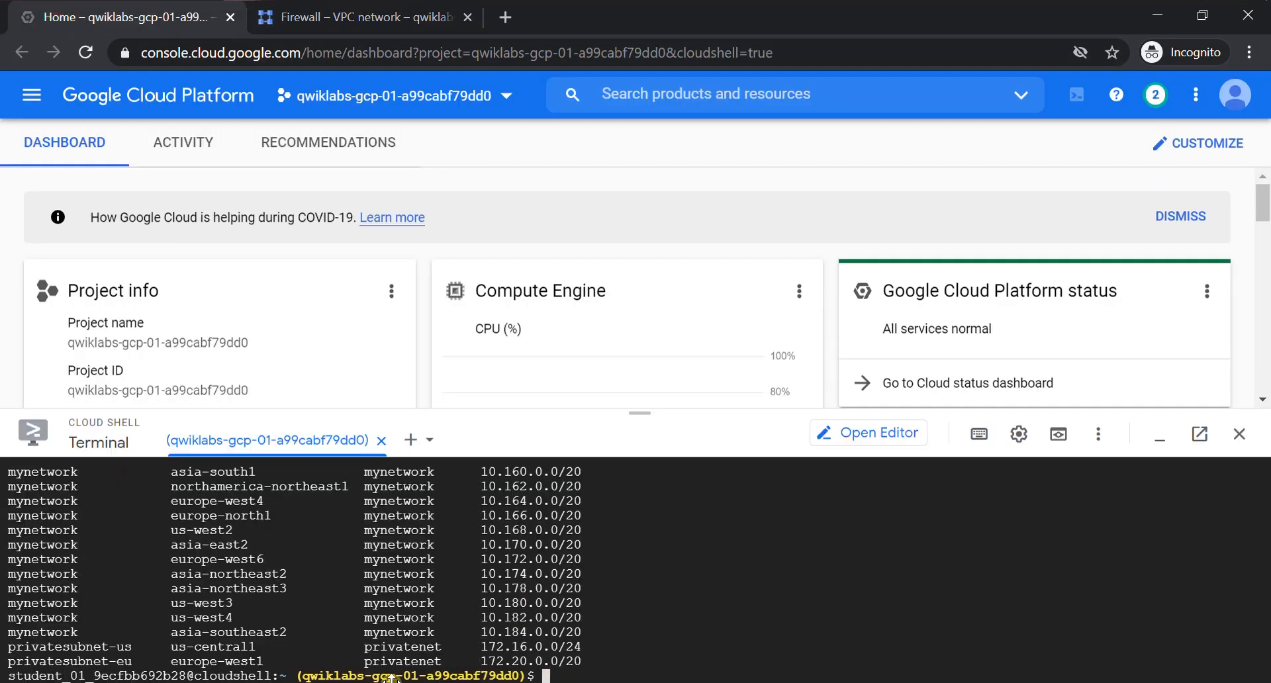
key(Return)
key(Return)
key(ctrl+v)
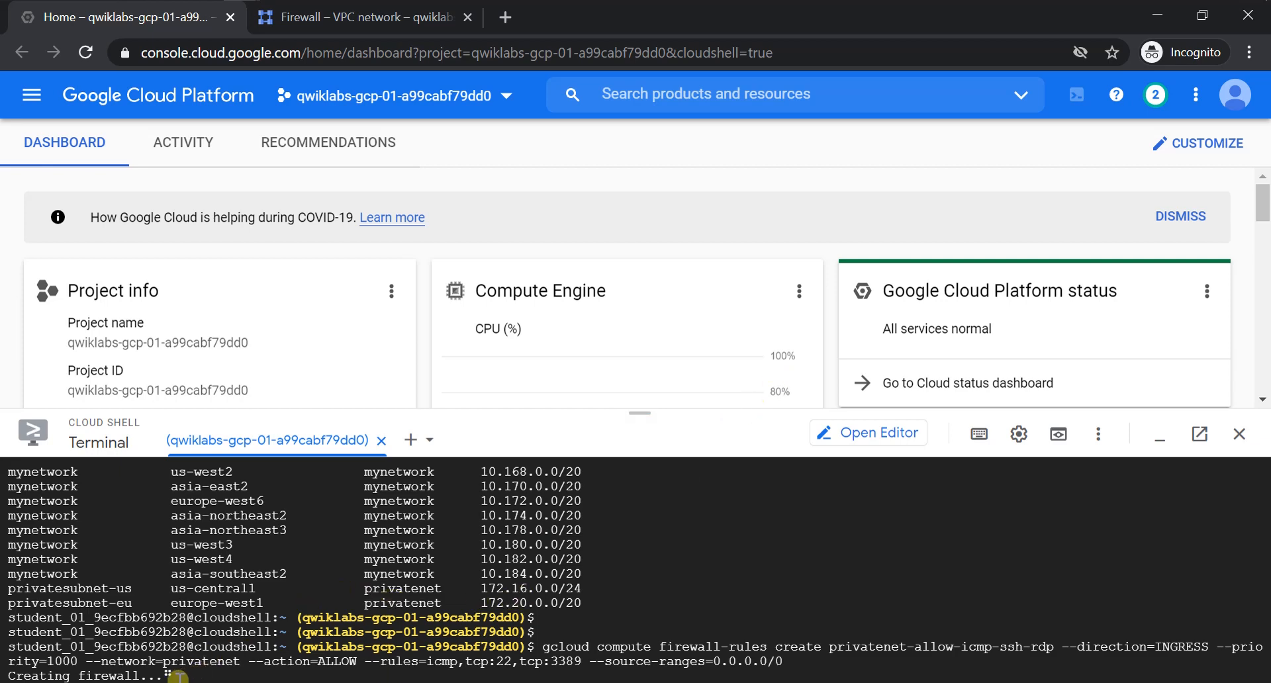
- Return to the lab and check progress for the privatenet firewall rules task
key(alt+Tab)
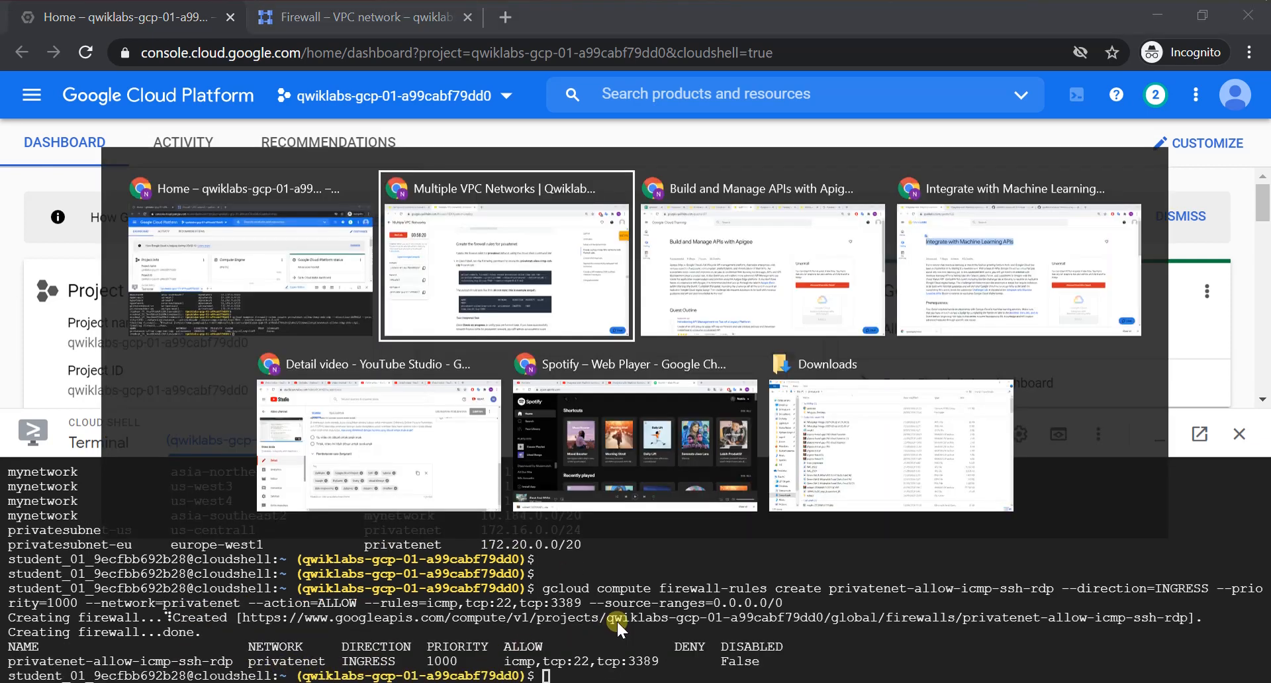
scroll(841, 496, down, 3)
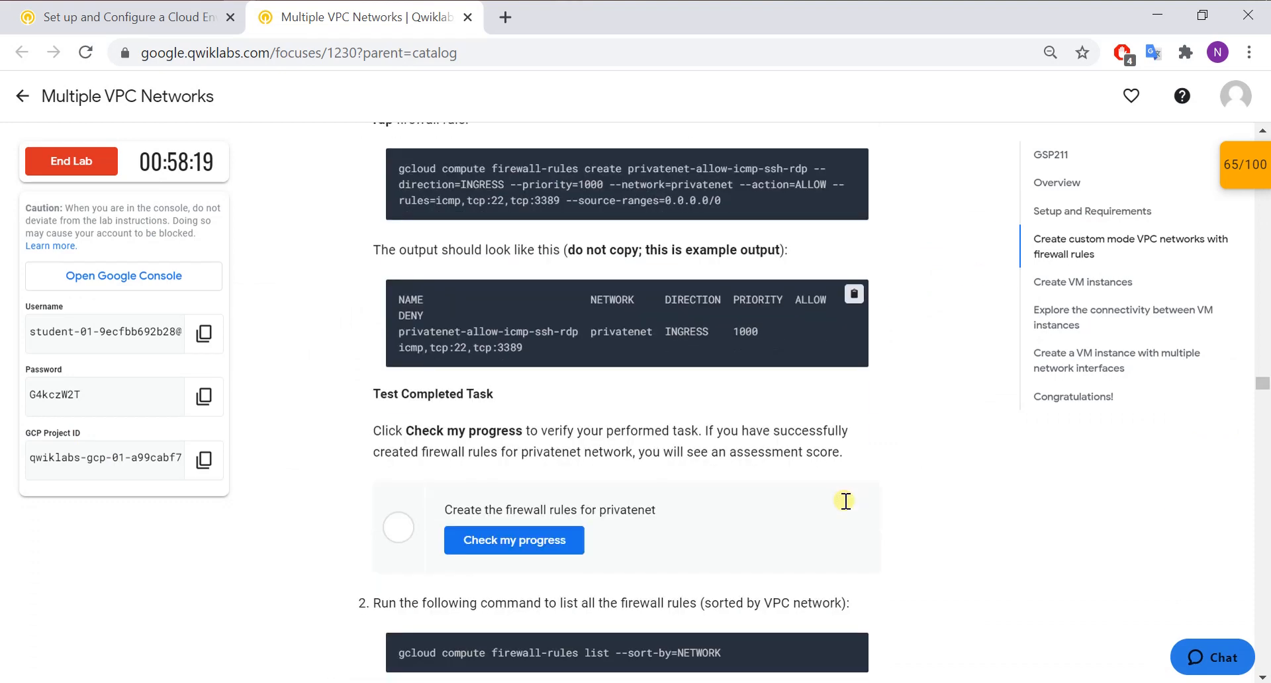
click(500, 547)
- Copy gcloud compute firewall-rules list --sort-by=NETWORK from the lab and run it in Cloud Shell
scroll(774, 426, down, 5)
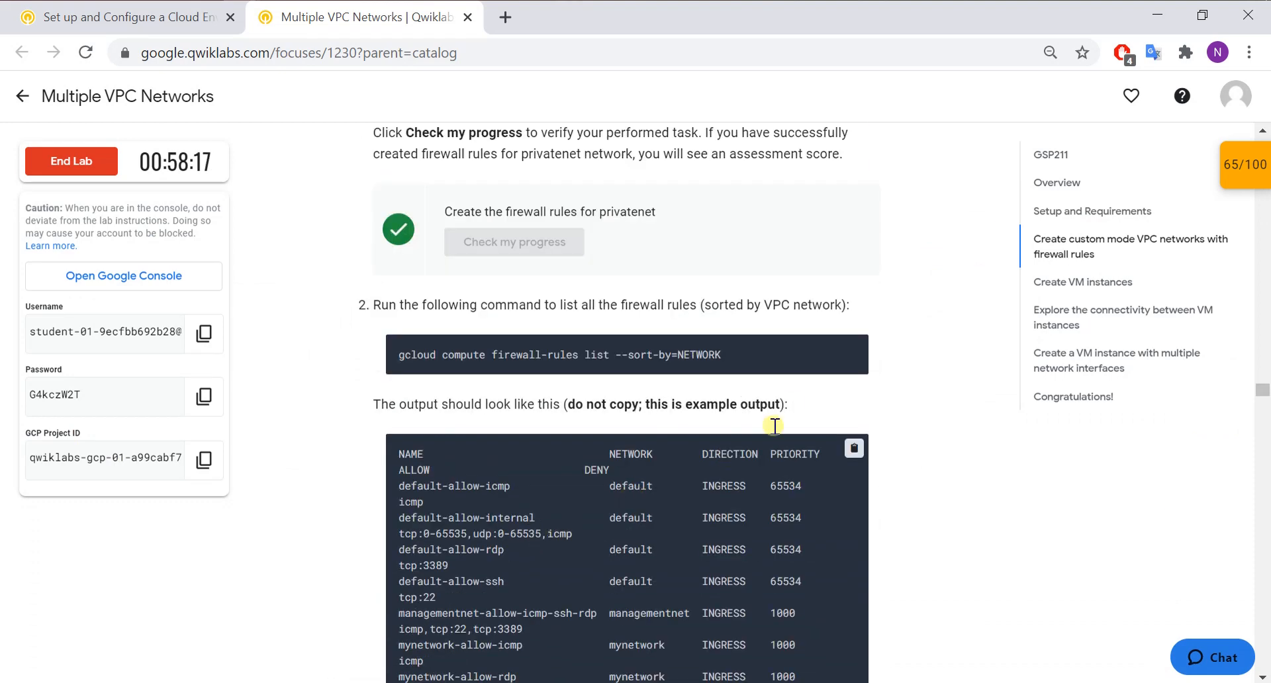
click(853, 349)
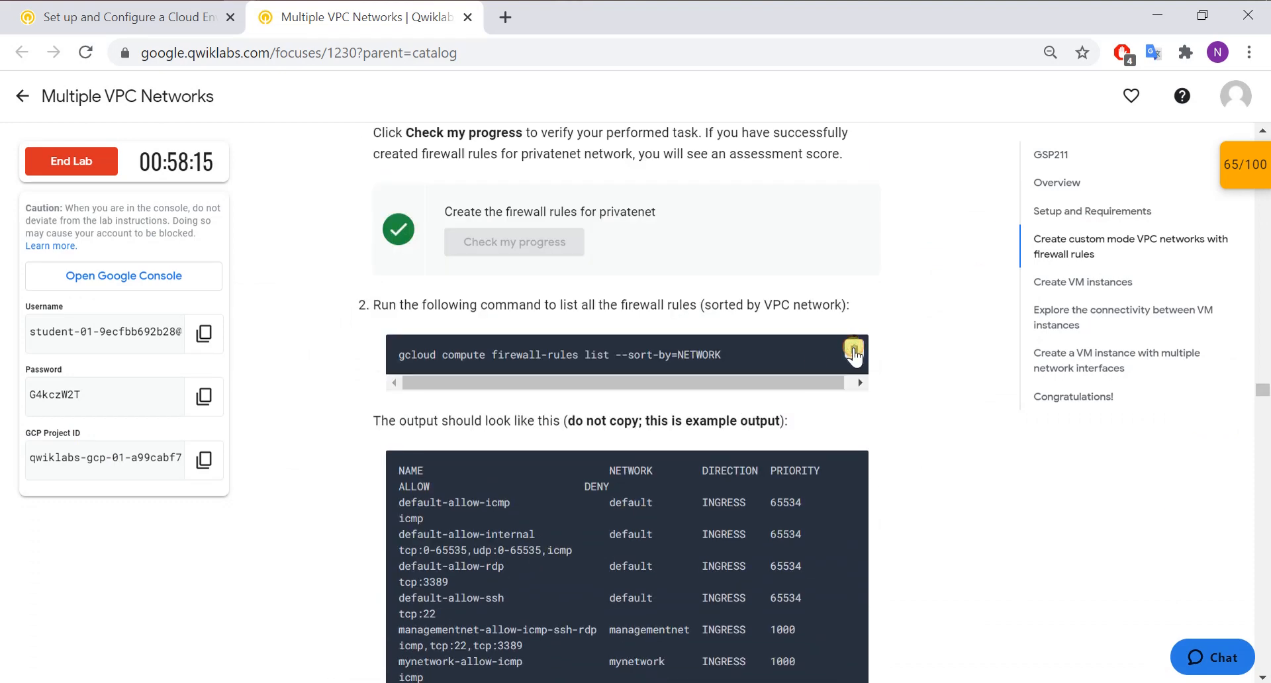
key(alt+Tab)
key(ctrl+v)
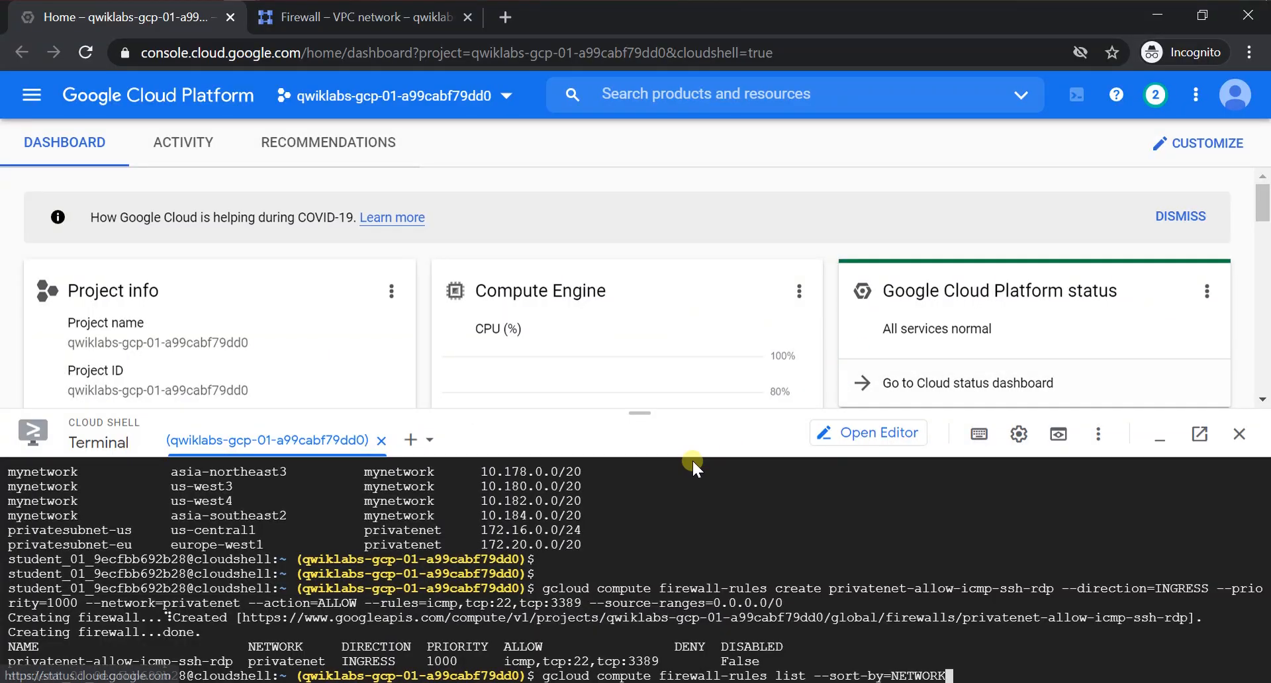
key(Return)
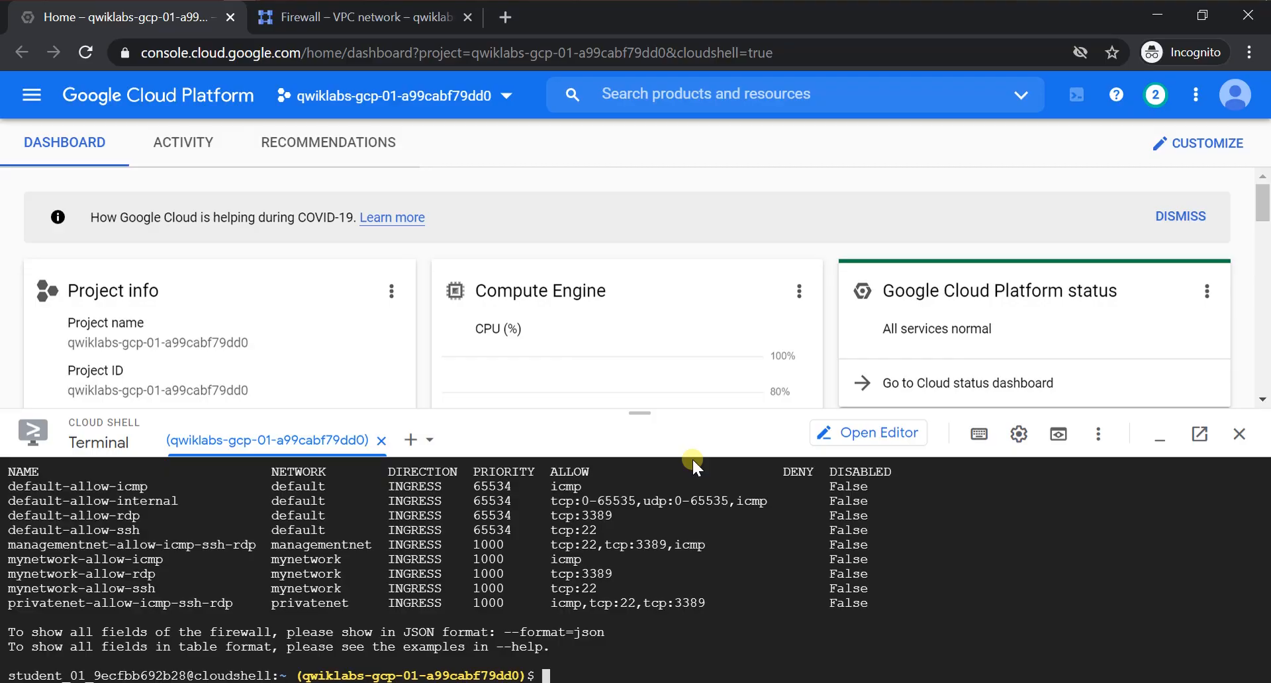
- Compare the lab's example output and notes on the firewall rules with the list in Cloud Shell
key(alt+Tab)
scroll(847, 528, down, 9)
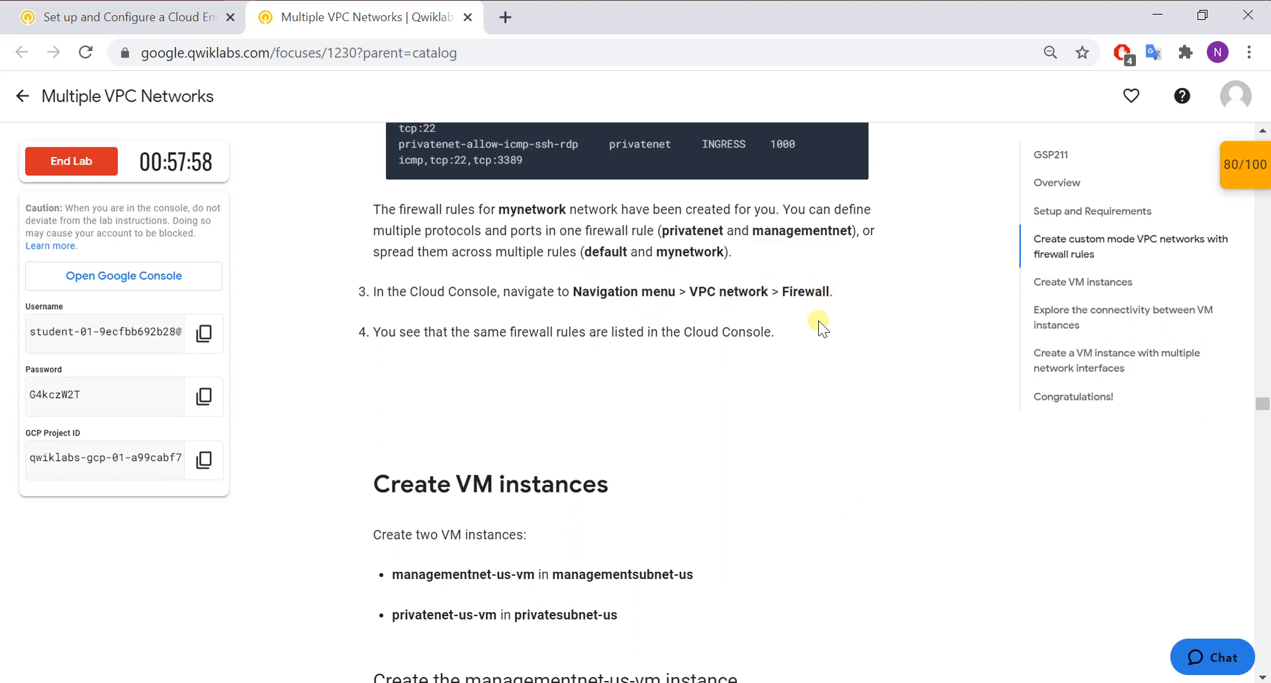
scroll(796, 383, up, 3)
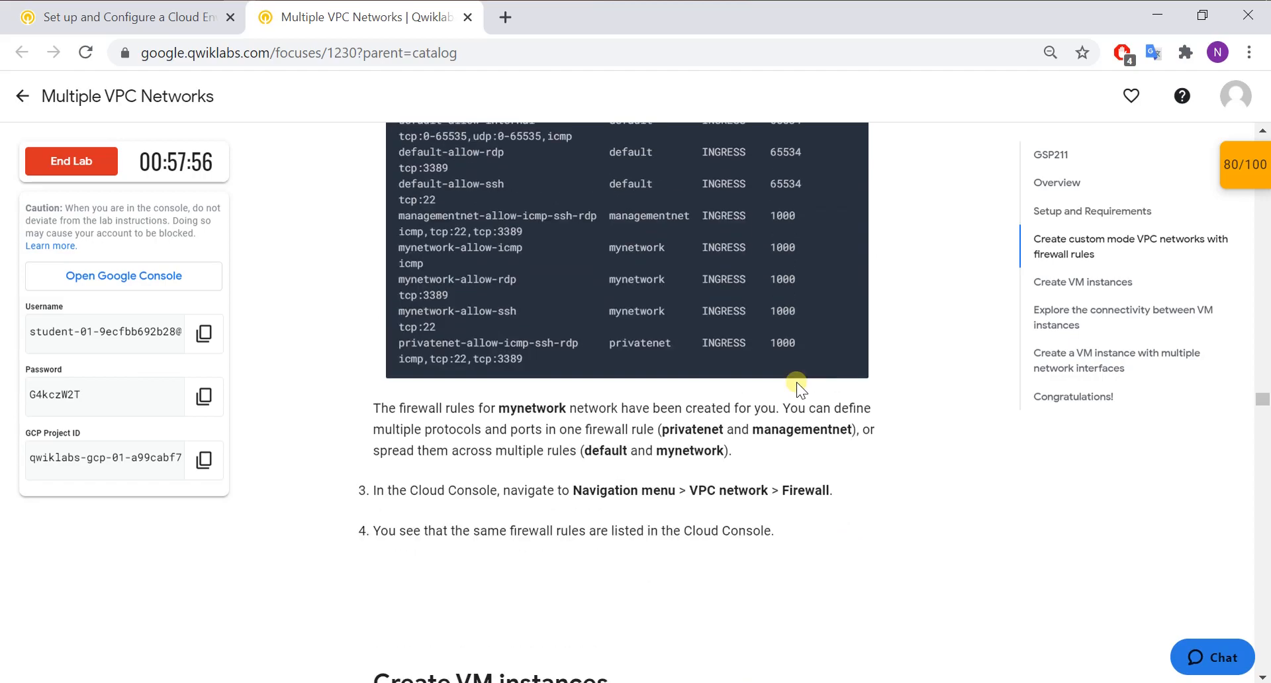
key(alt+Tab)
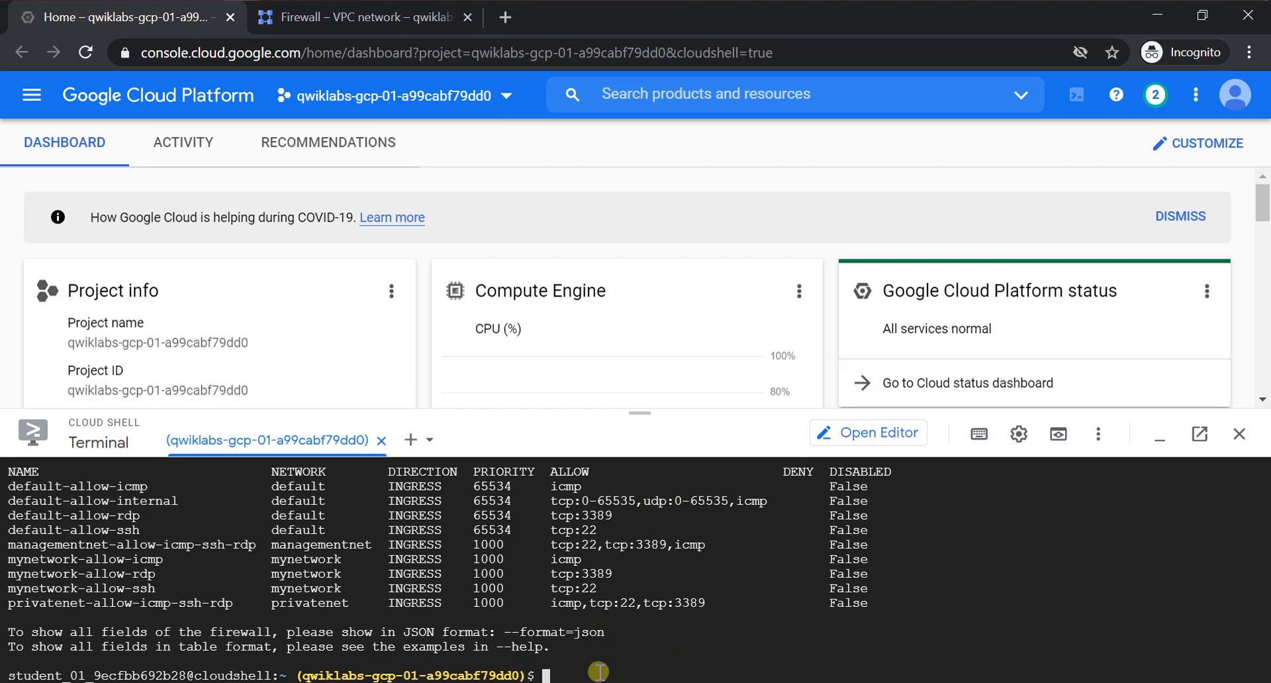
key(alt+Tab)
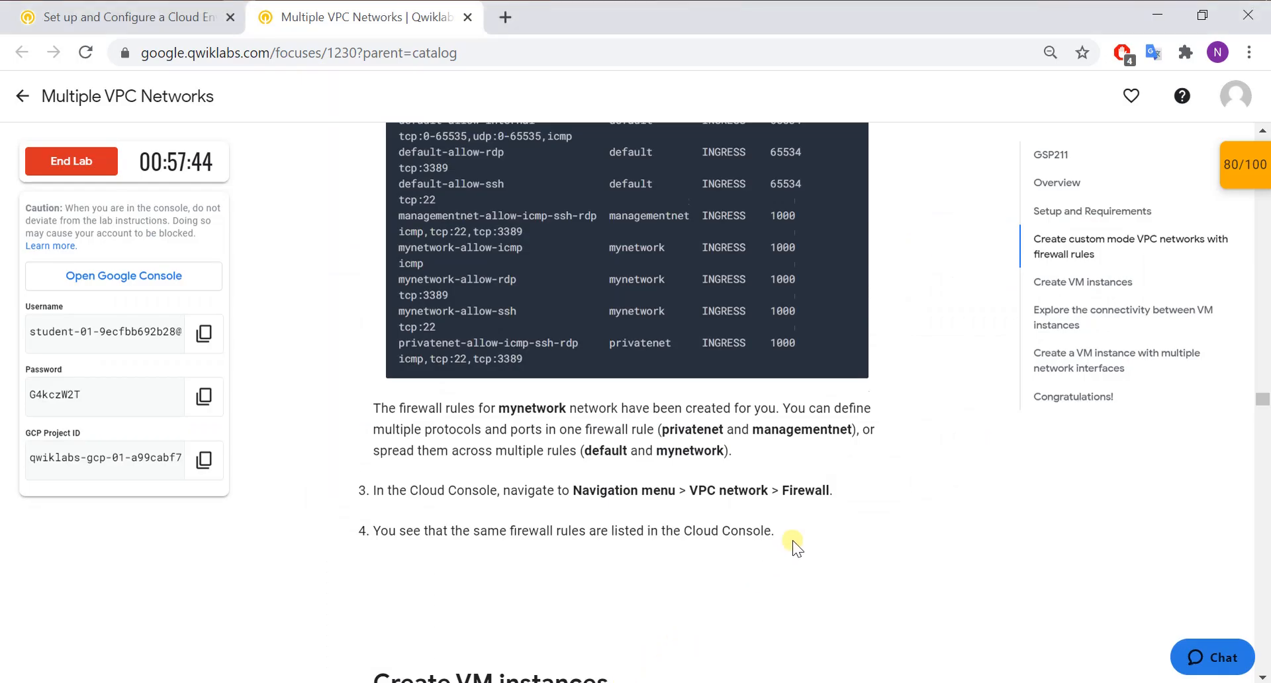
- Read the lab's Create VM instances section and open Compute Engine's VM instances page in a new browser tab
scroll(793, 540, down, 10)
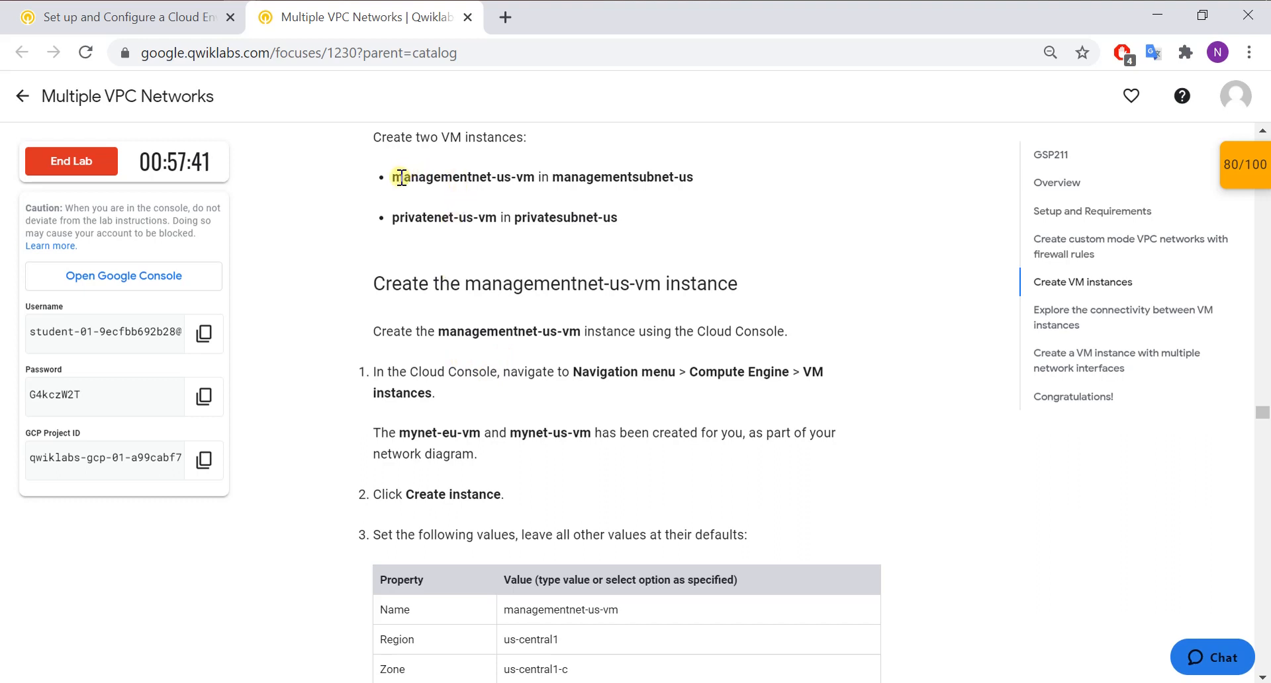
drag(392, 178, 533, 185)
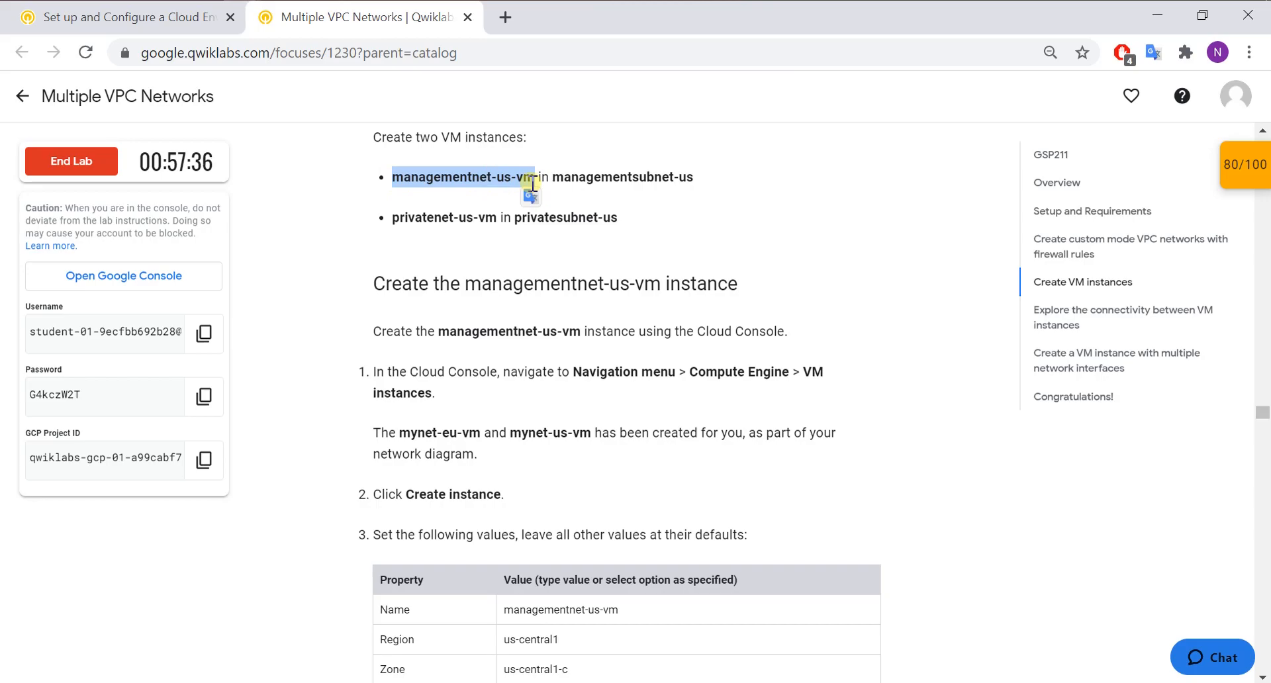
key(alt+Tab)
click(533, 258)
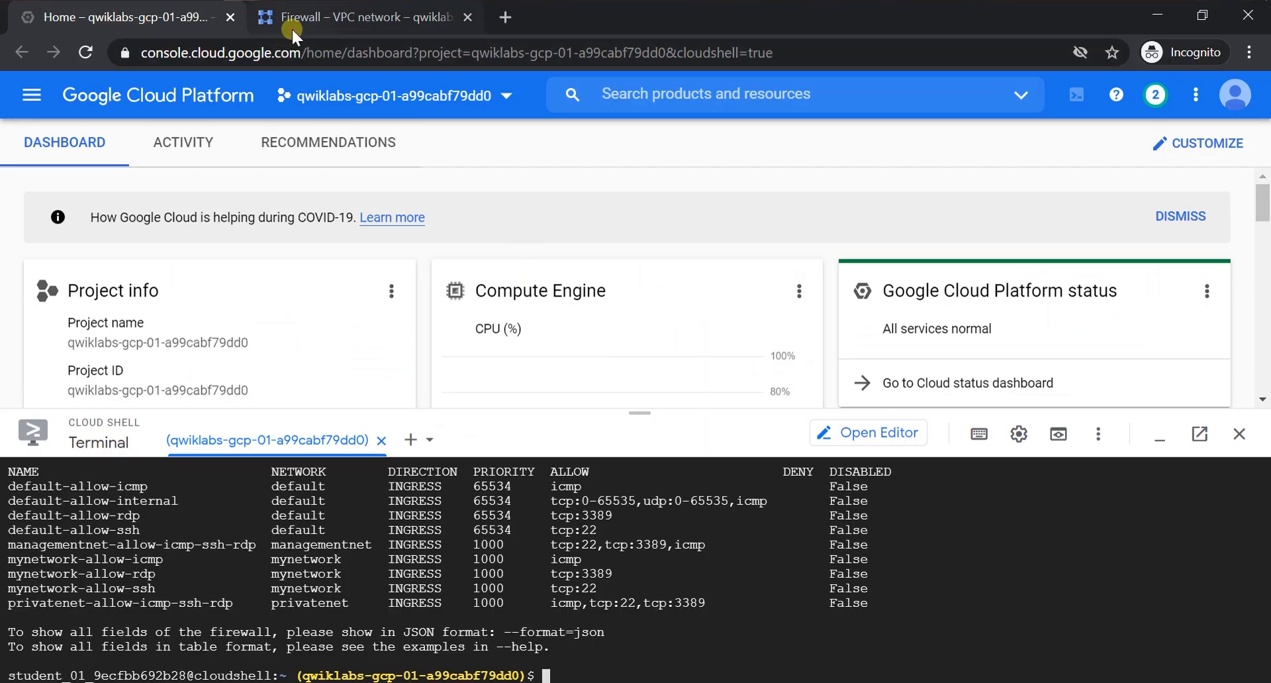
click(318, 20)
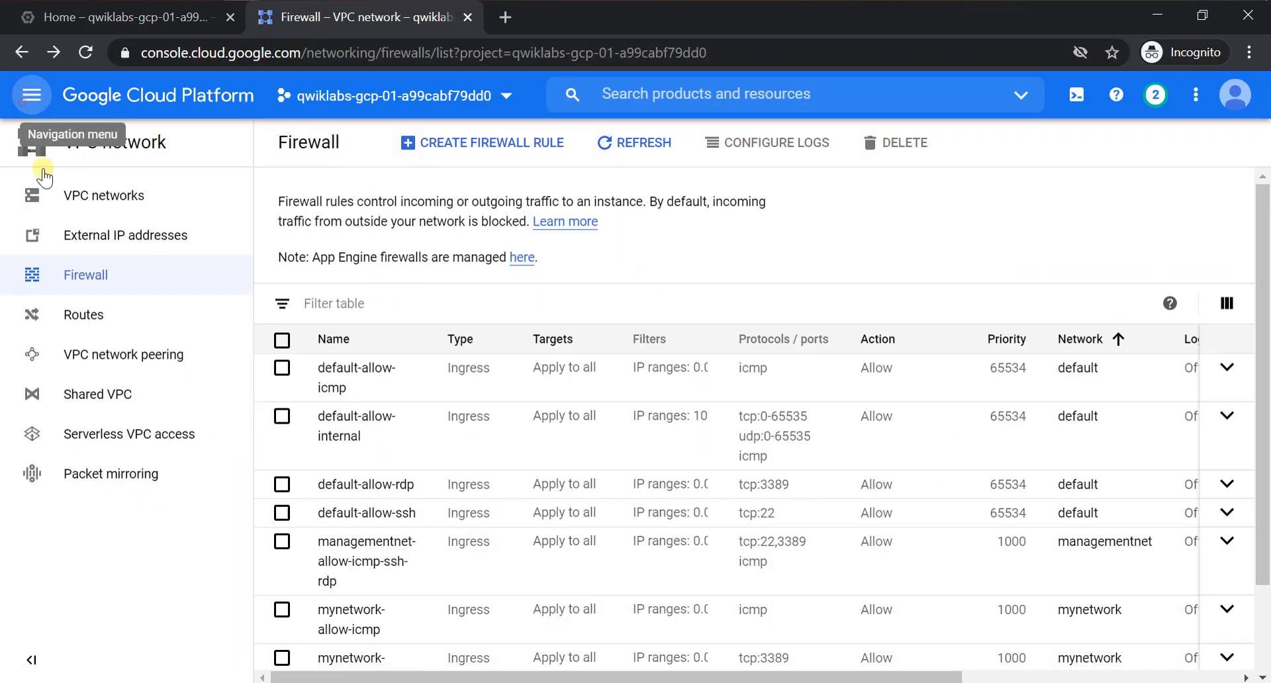
click(31, 94)
scroll(136, 410, down, 3)
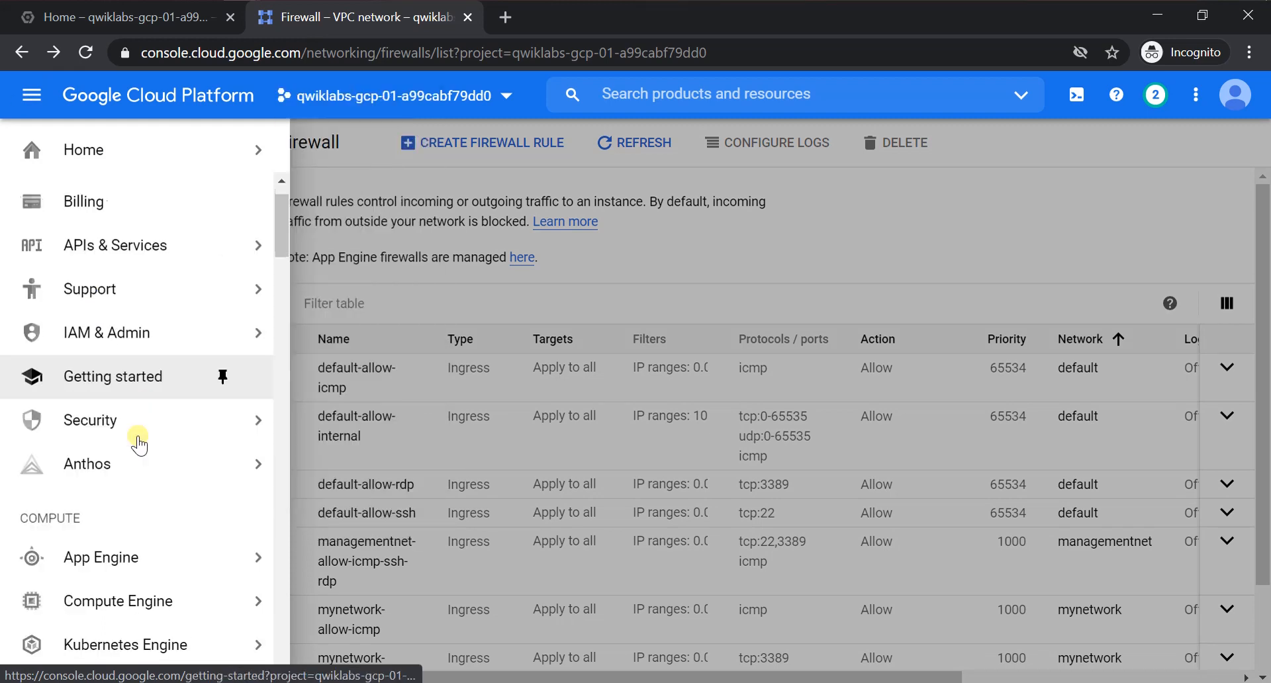
mouse_move(227, 435)
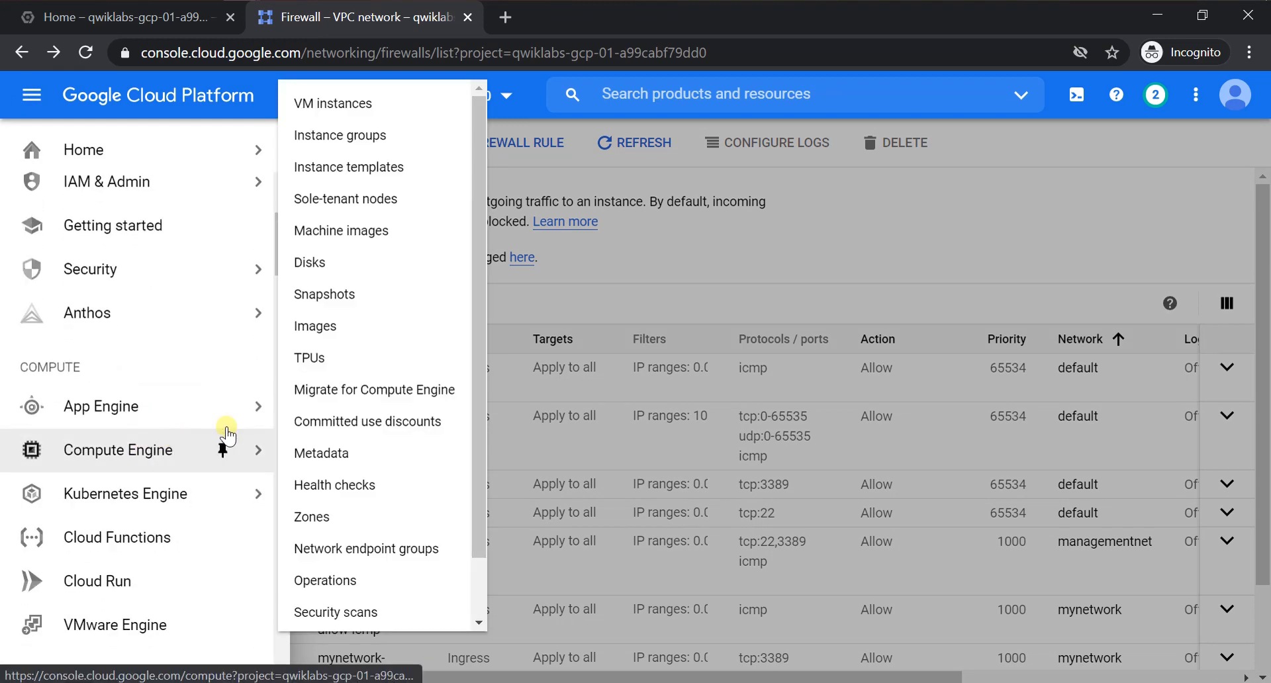
middle_click(411, 118)
click(509, 12)
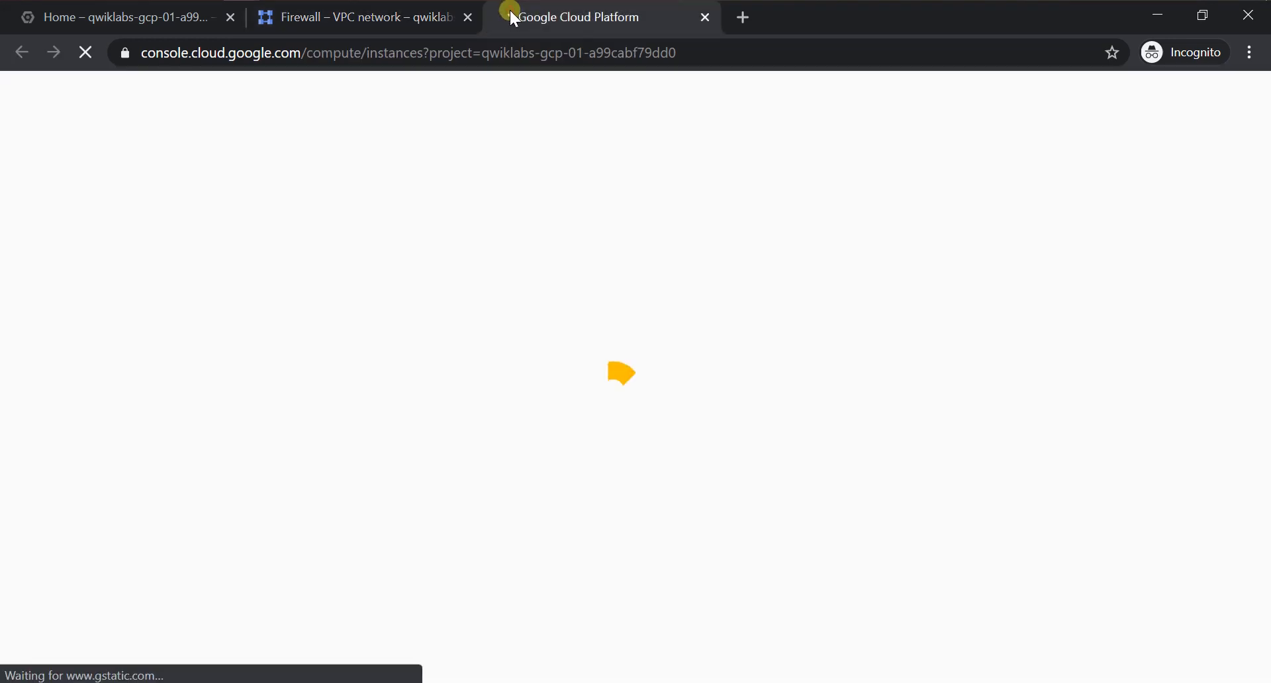
- Compare the lab's note about mynet-eu-vm and mynet-us-vm with the VM instances list in the Cloud Console
key(alt+Tab)
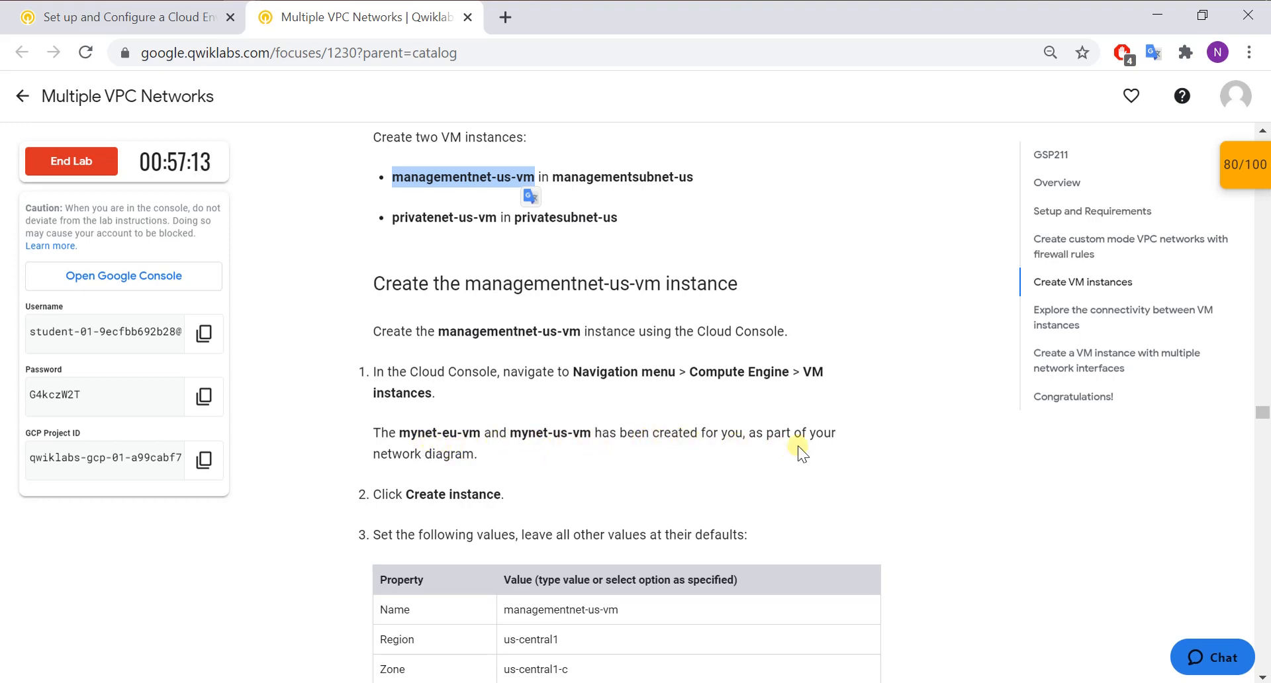
key(alt+Tab)
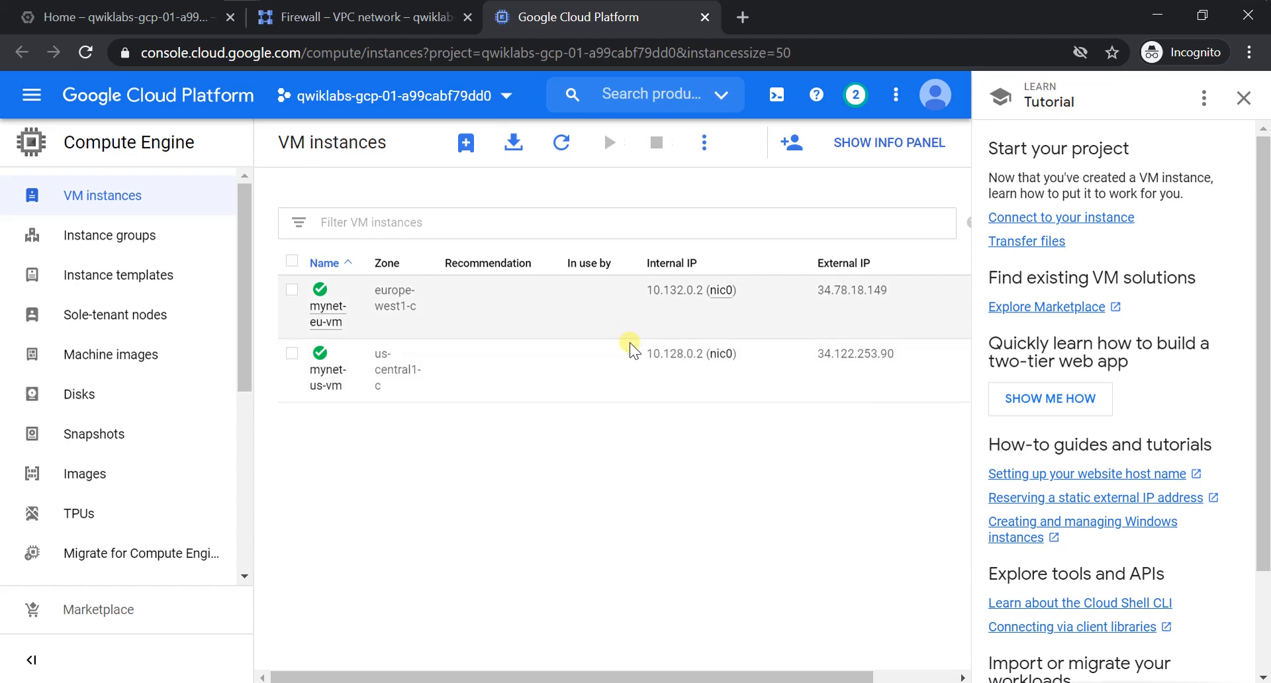
key(alt+Tab)
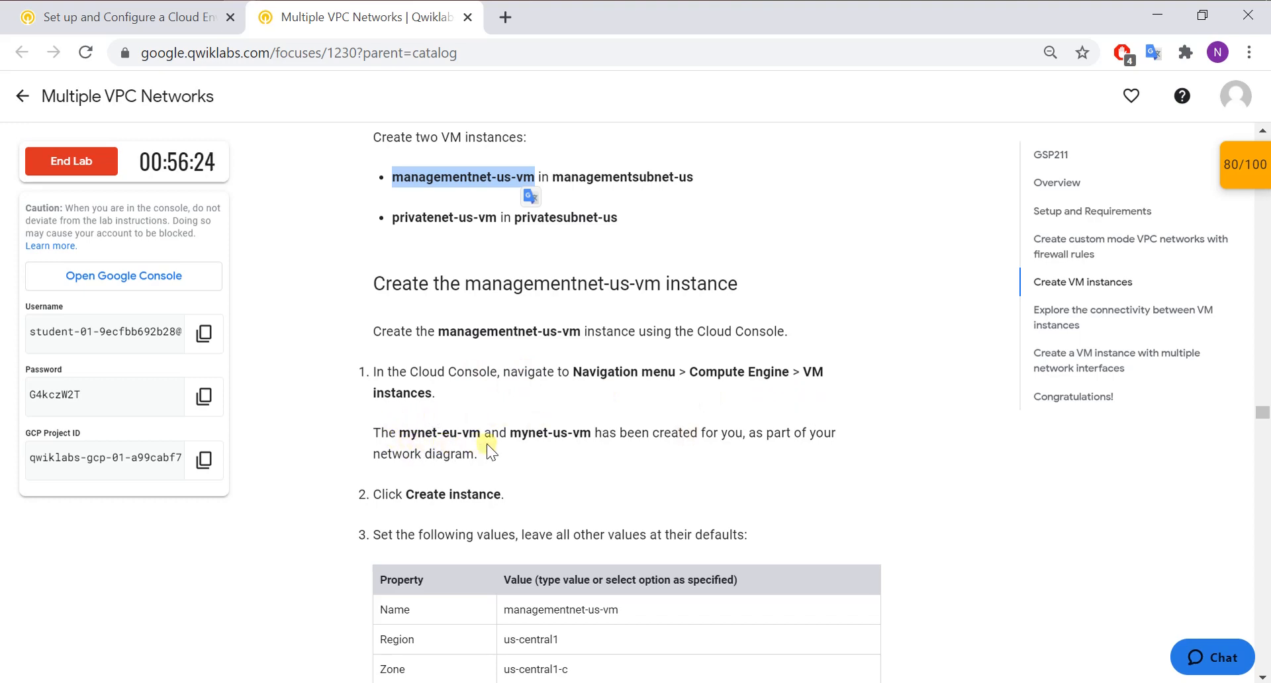
- Copy the instance name managementnet-us-vm from the lab's value table and return to the VM instances page
scroll(503, 489, down, 3)
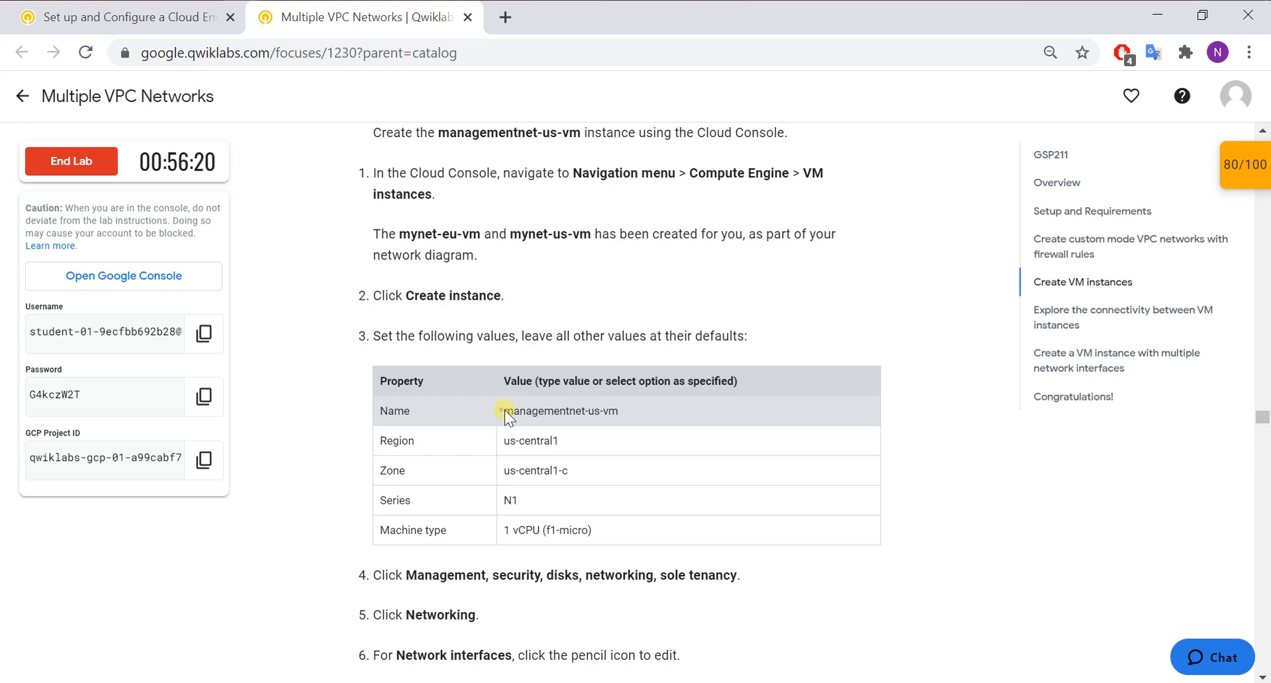
drag(504, 410, 624, 411)
key(ctrl+c)
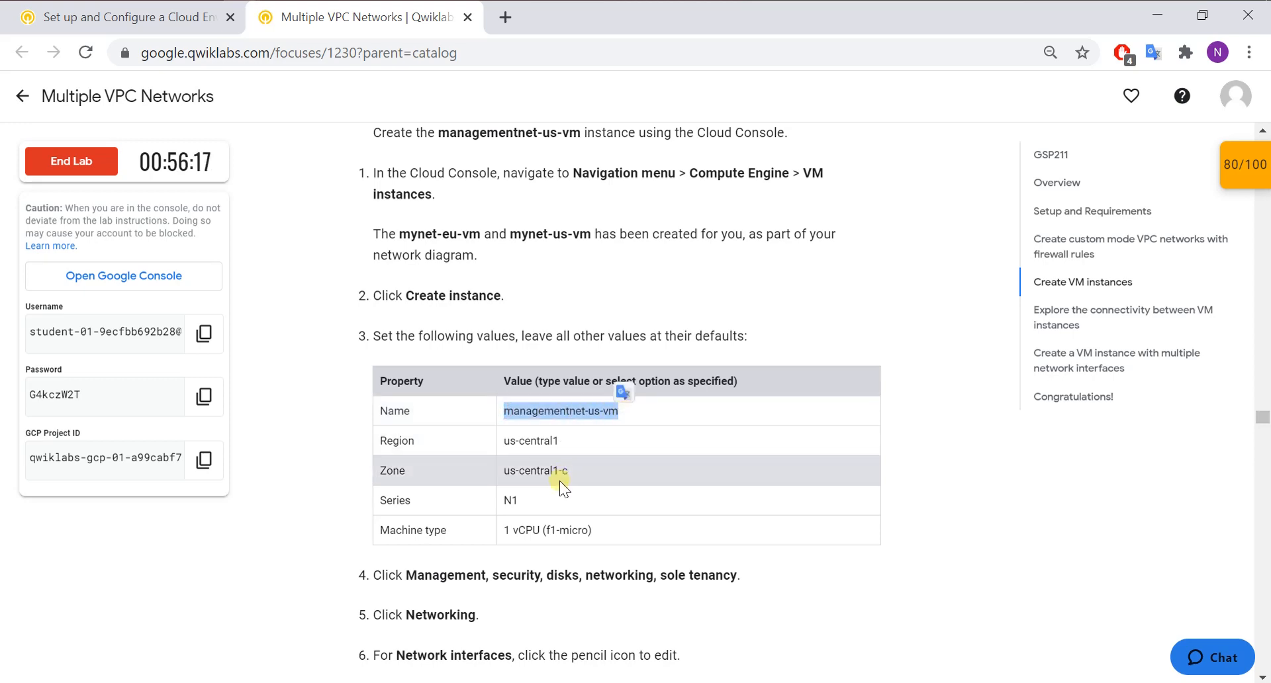
key(alt+Tab)
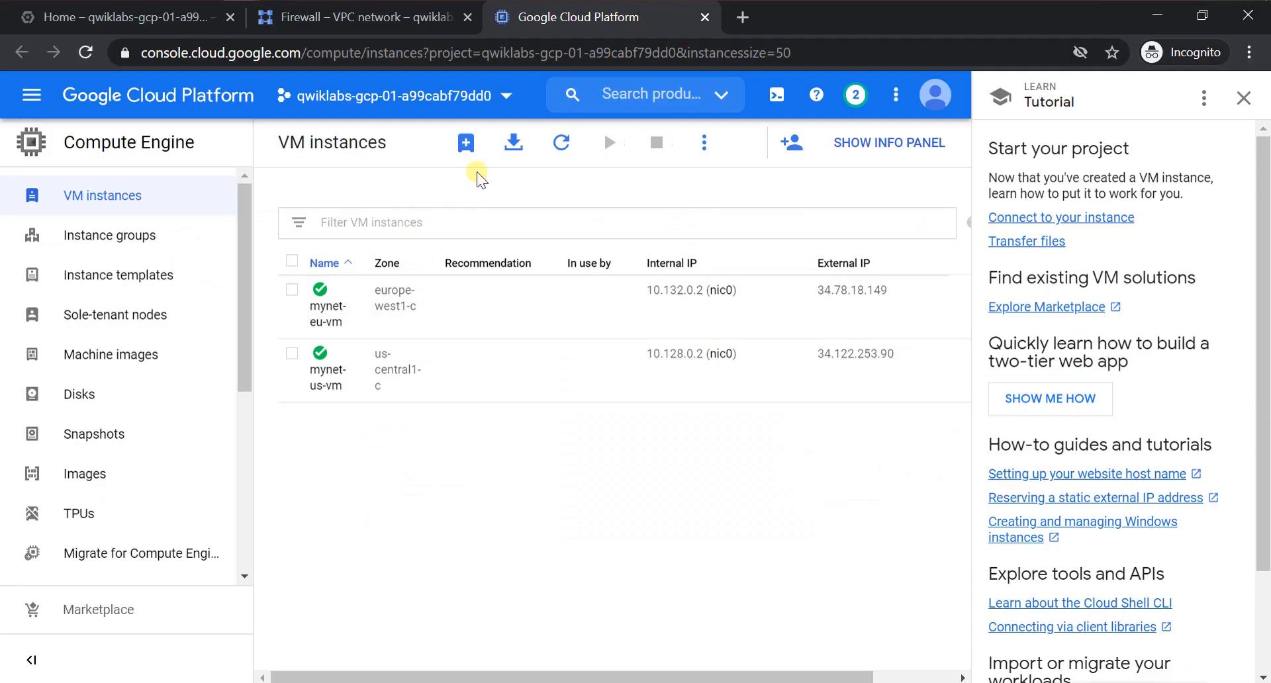
- Start a new VM instance from scratch and name it managementnet-us-vm, as given in the lab's value table
key(alt+Tab)
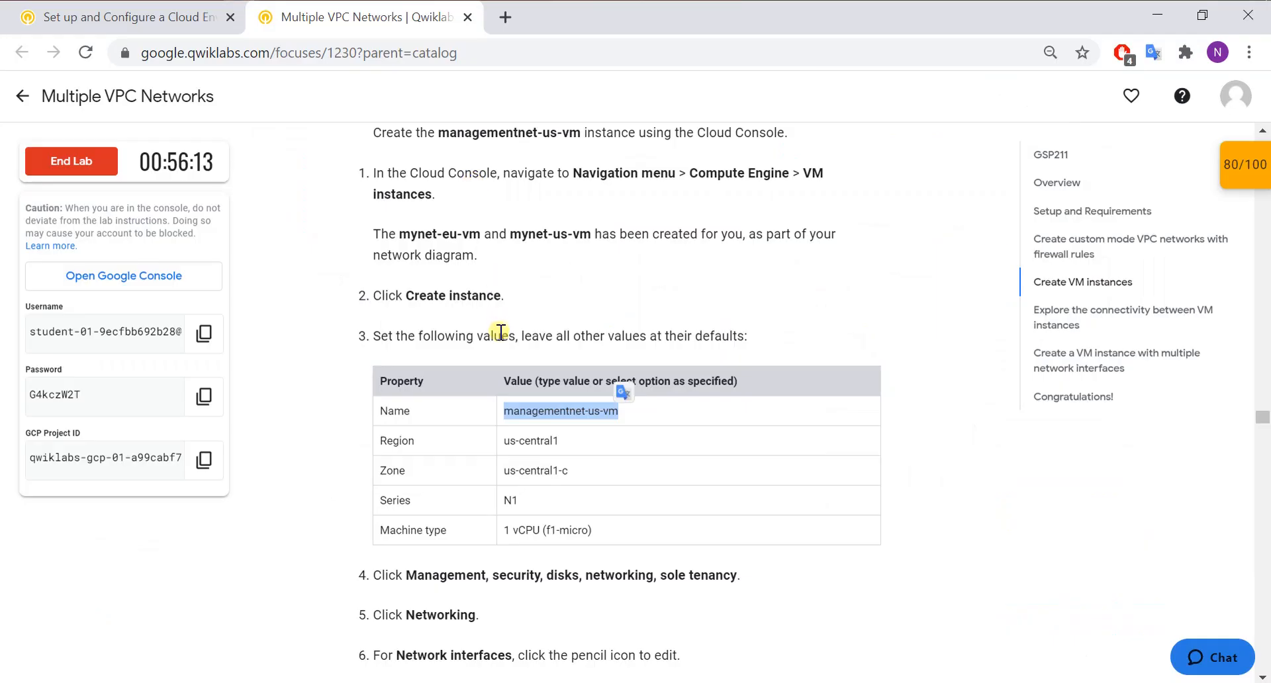
scroll(500, 328, up, 1)
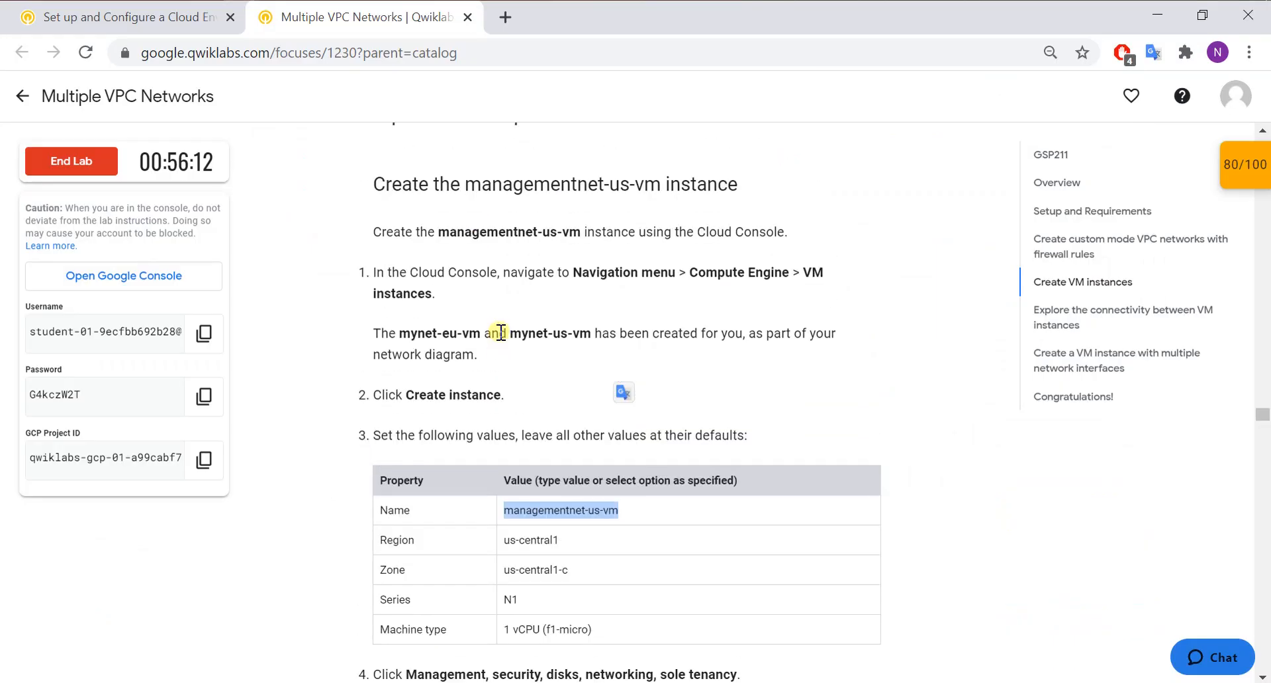
key(alt+Tab)
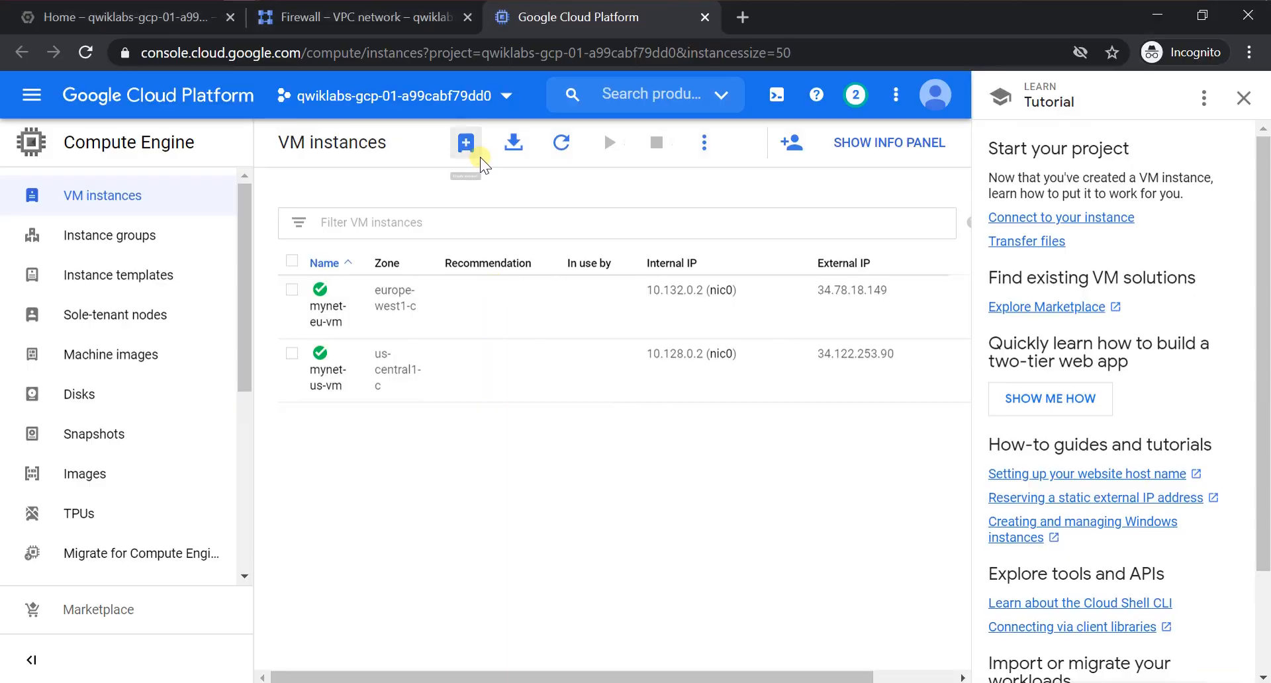
click(470, 154)
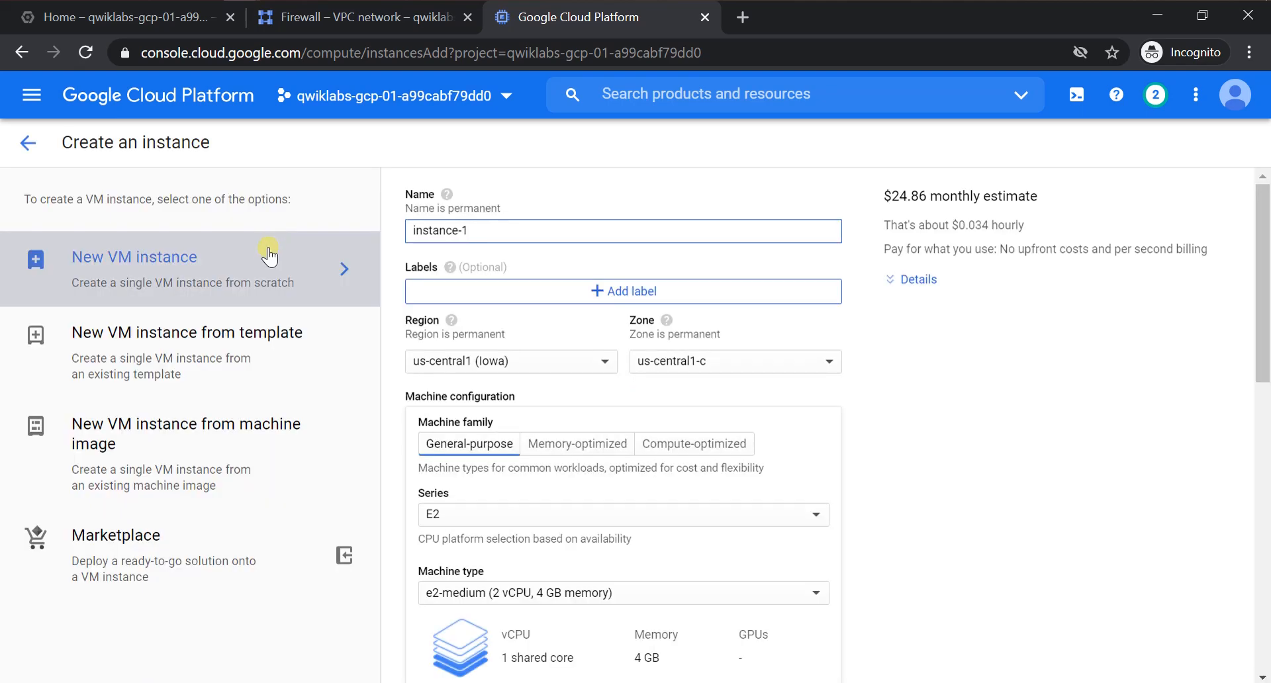
triple_click(487, 230)
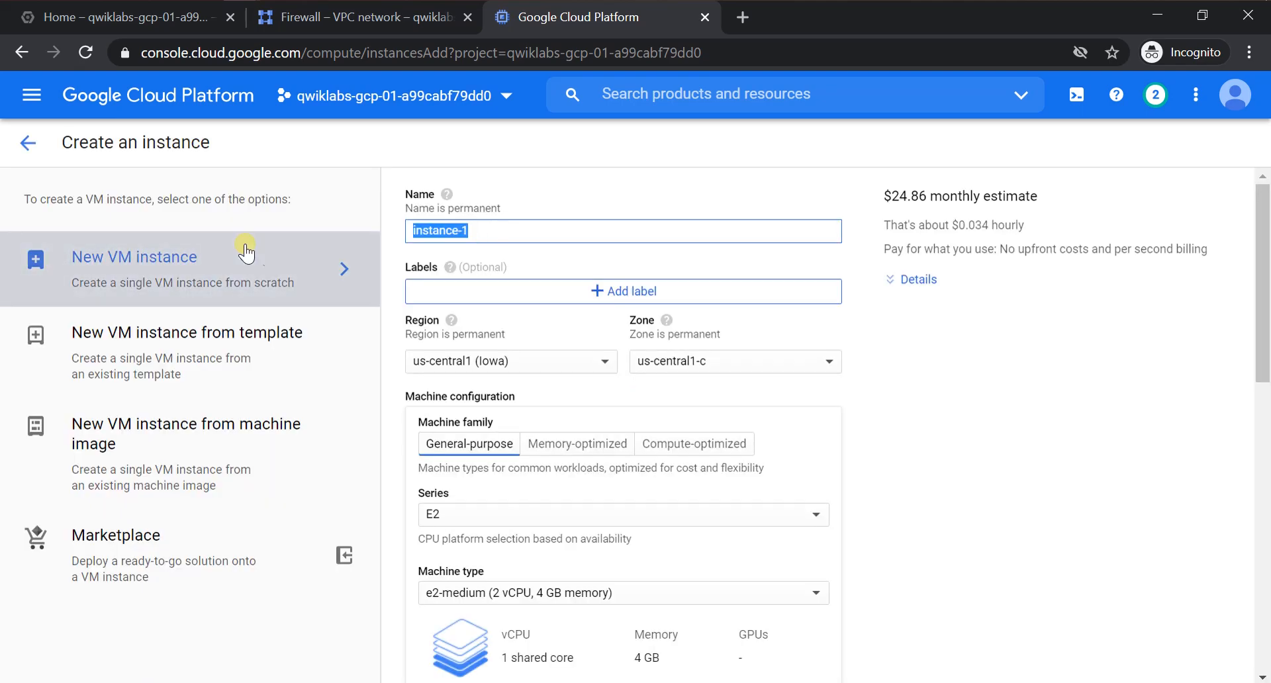
key(ctrl+v)
- Set the instance's series to N1 and its machine type to f1-micro, following the lab's value table
key(alt+Tab)
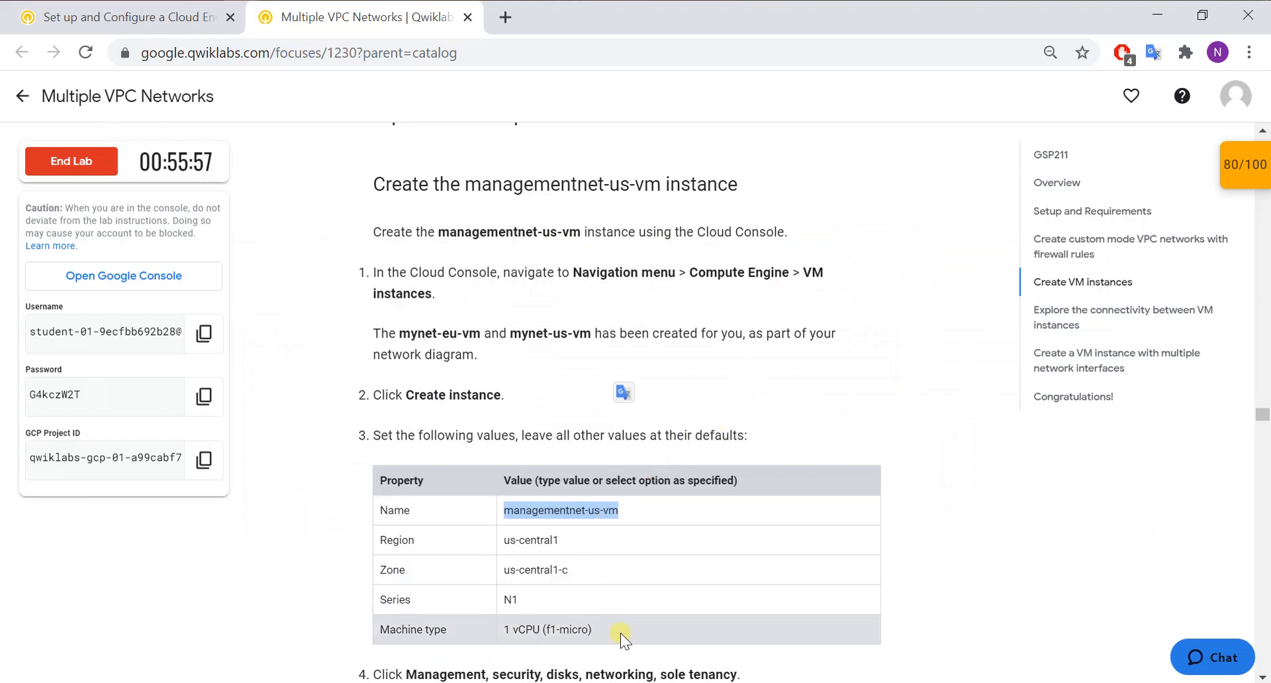
key(alt+Tab)
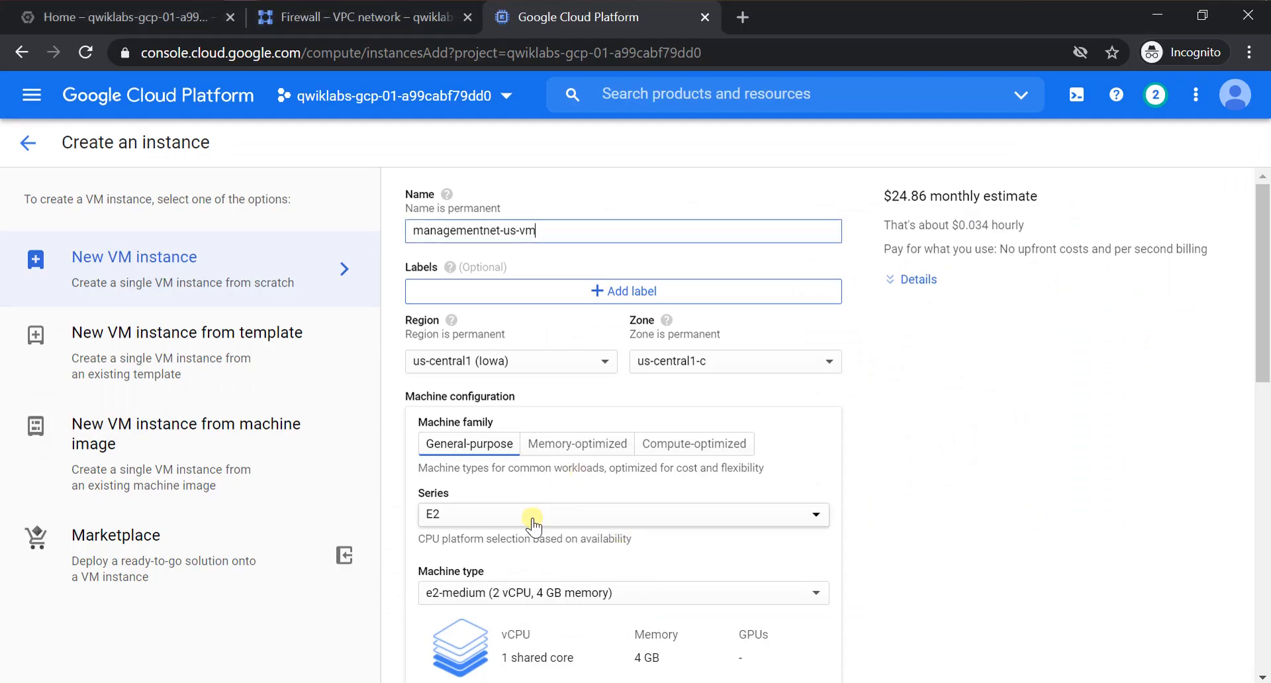
click(533, 517)
click(530, 478)
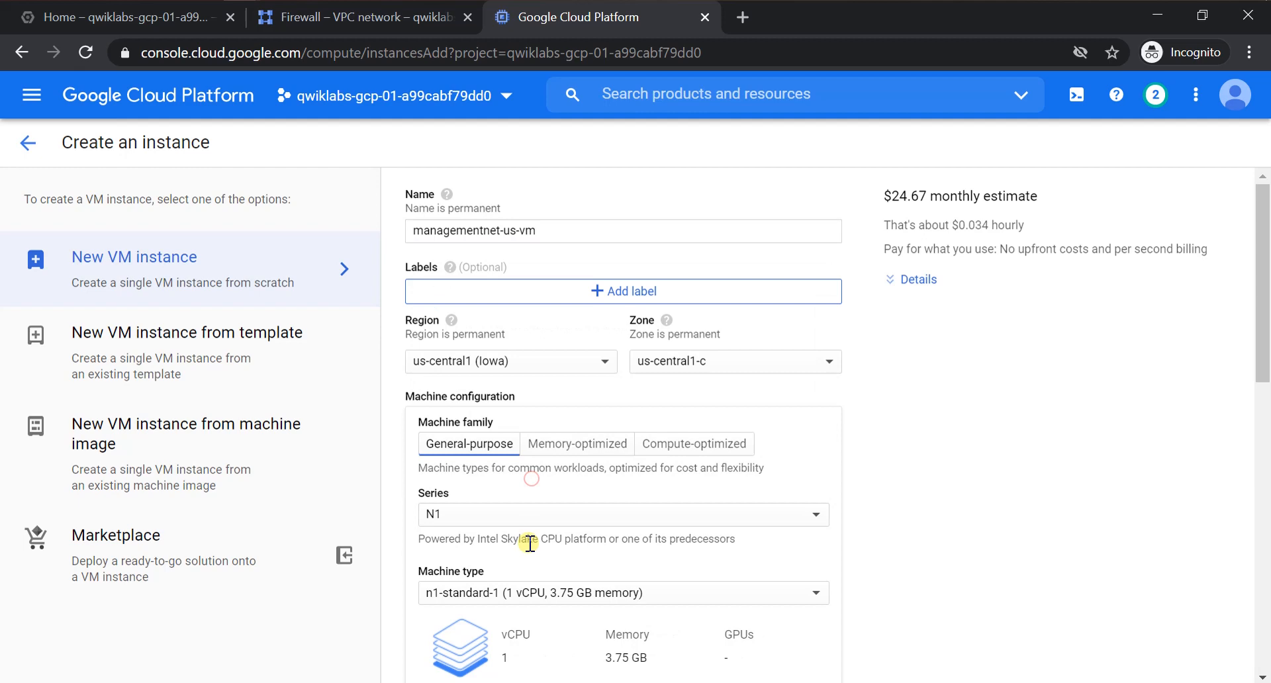
click(528, 583)
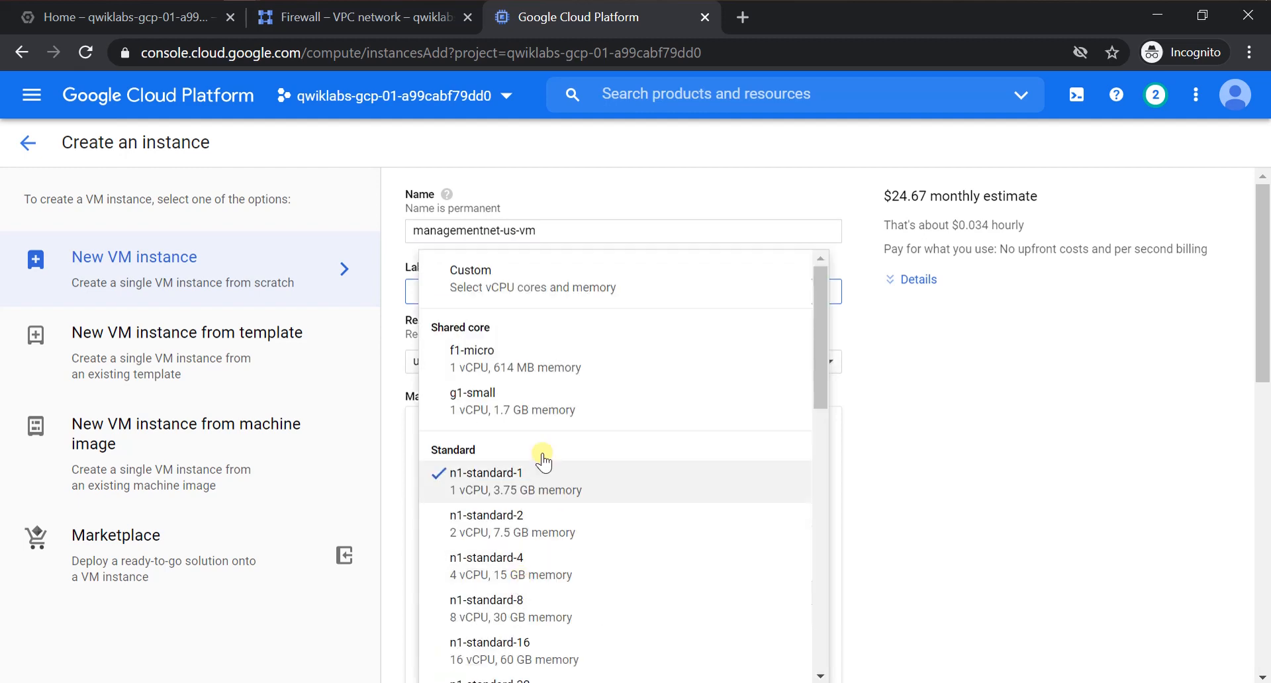
click(558, 379)
- Look up the lab's network interface values and open the Networking settings of the new instance
key(alt+Tab)
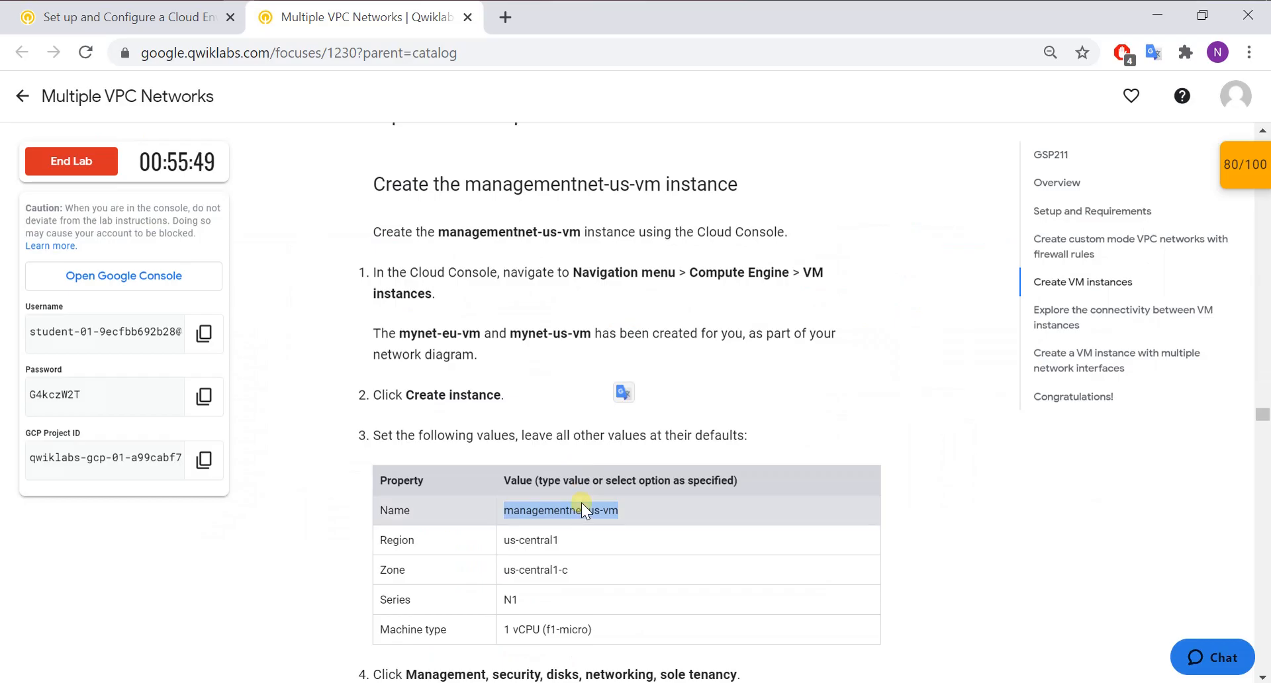
scroll(672, 487, down, 2)
scroll(671, 487, down, 3)
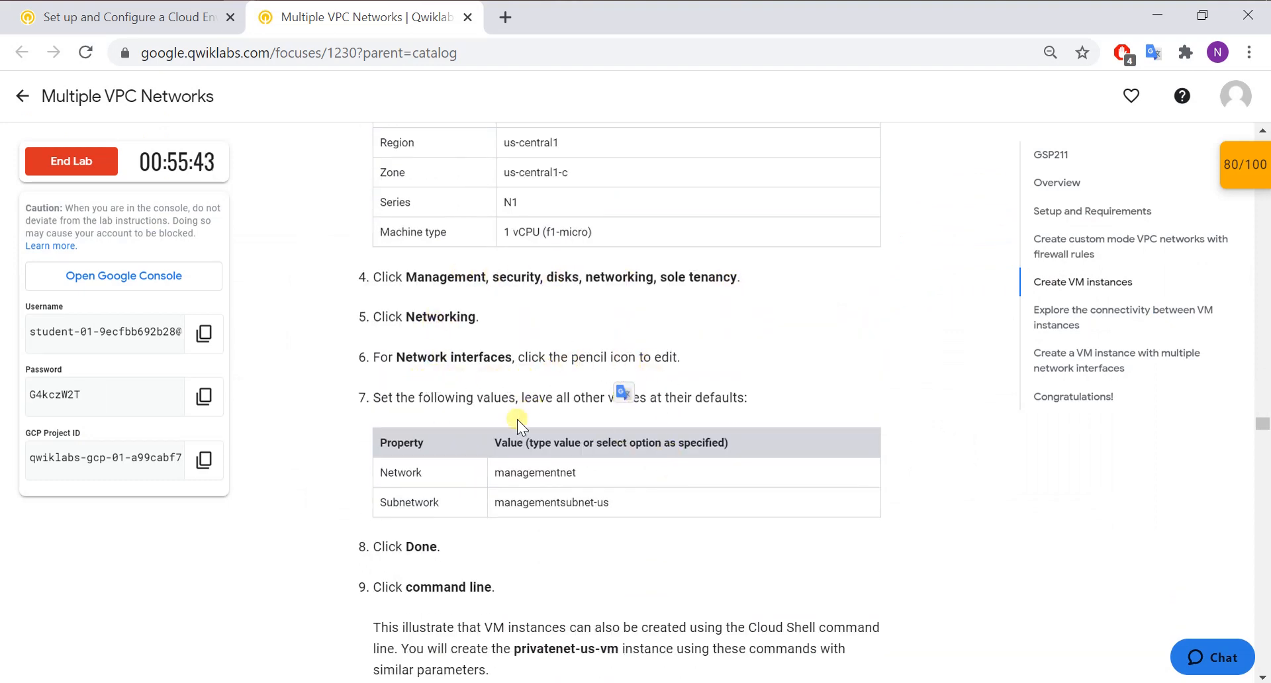
double_click(530, 466)
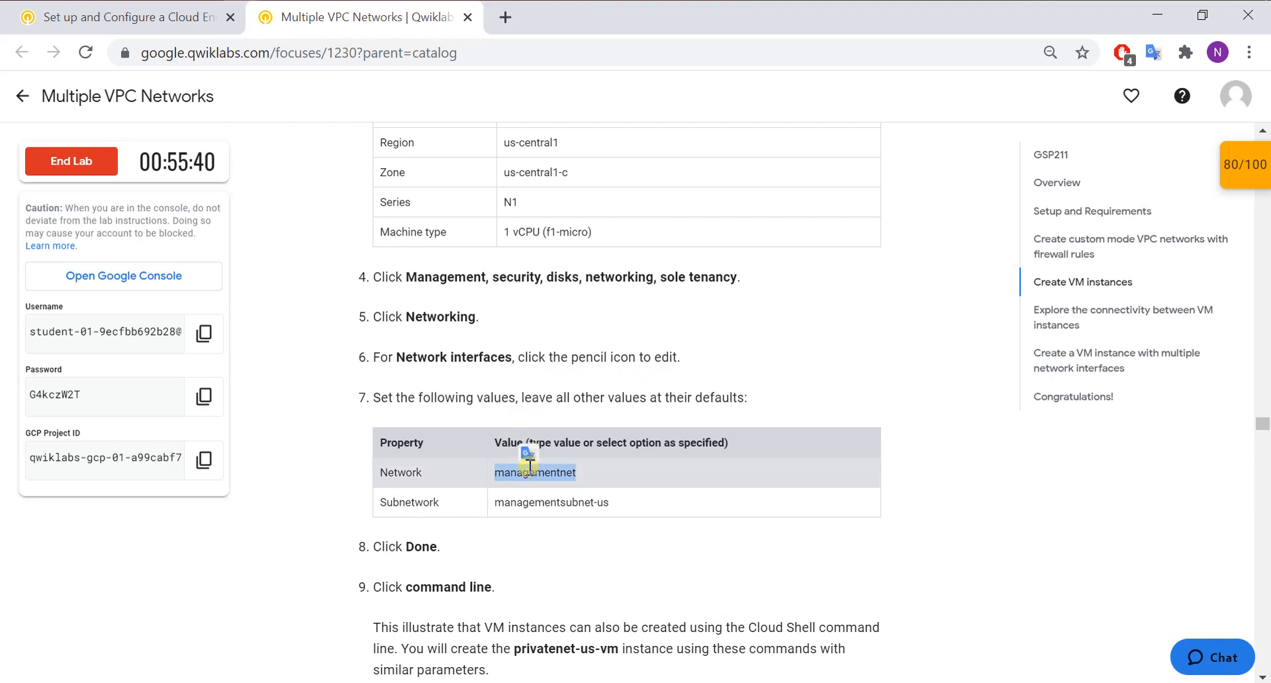
key(alt+Tab)
scroll(525, 524, down, 10)
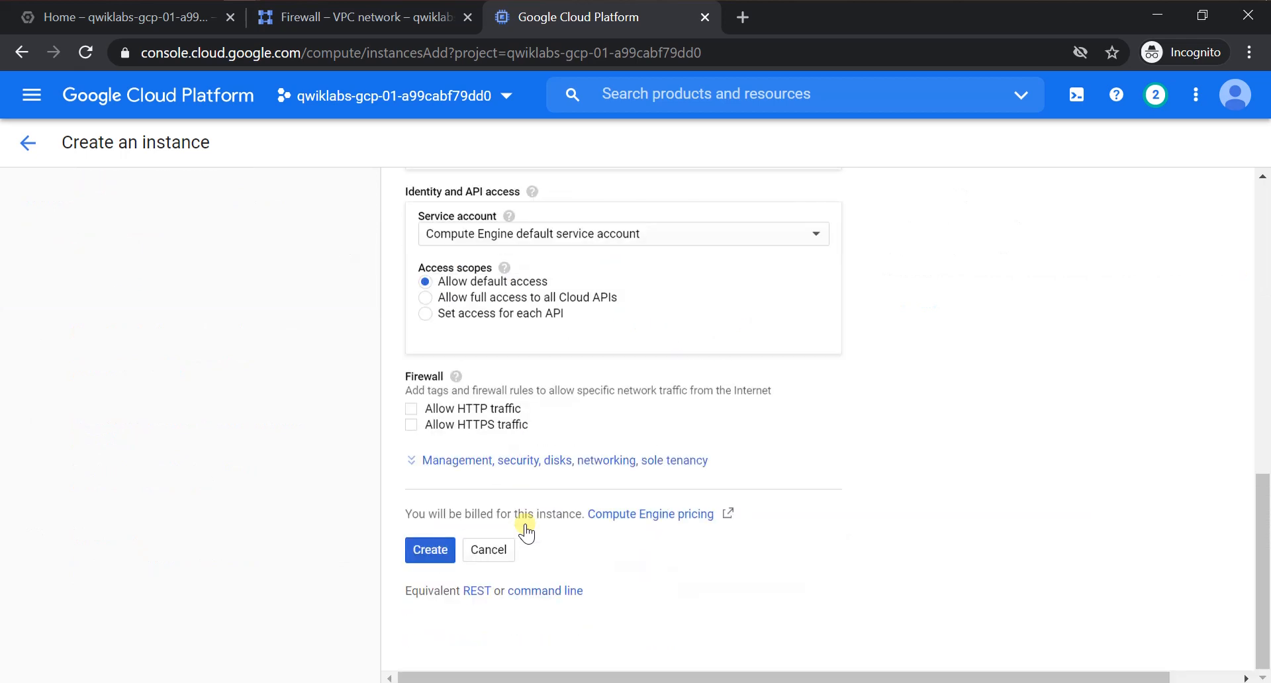
click(513, 462)
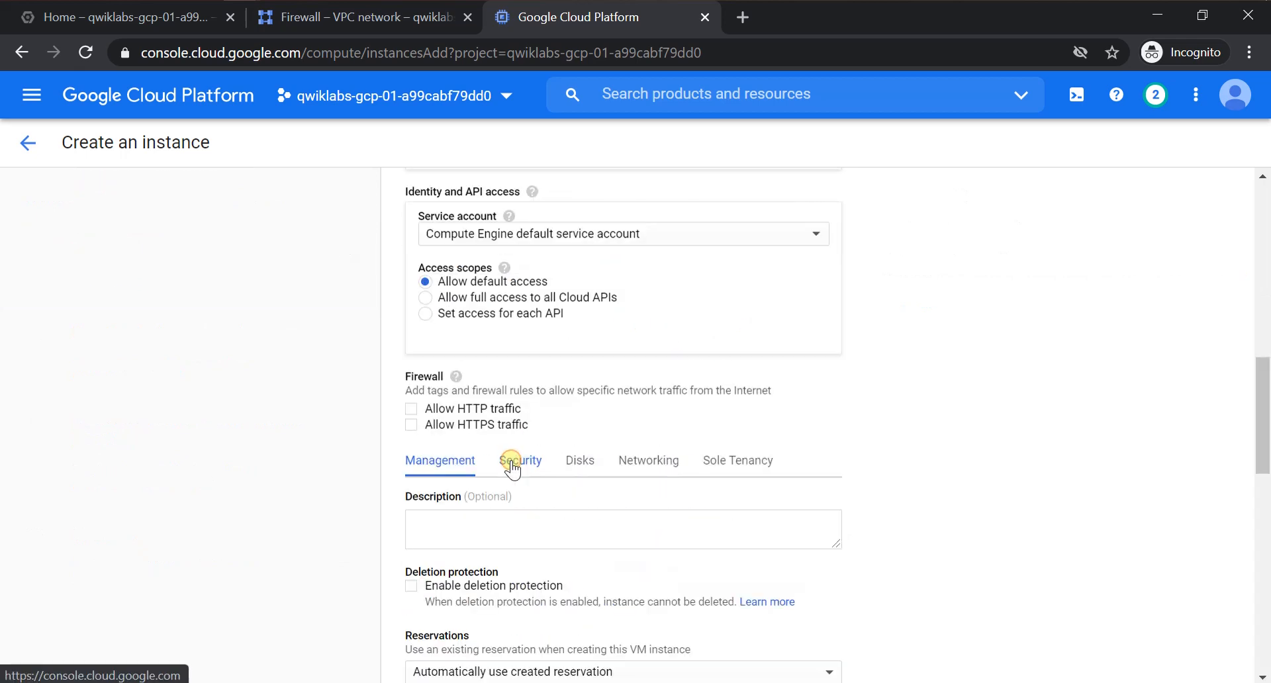
click(625, 476)
scroll(578, 510, down, 3)
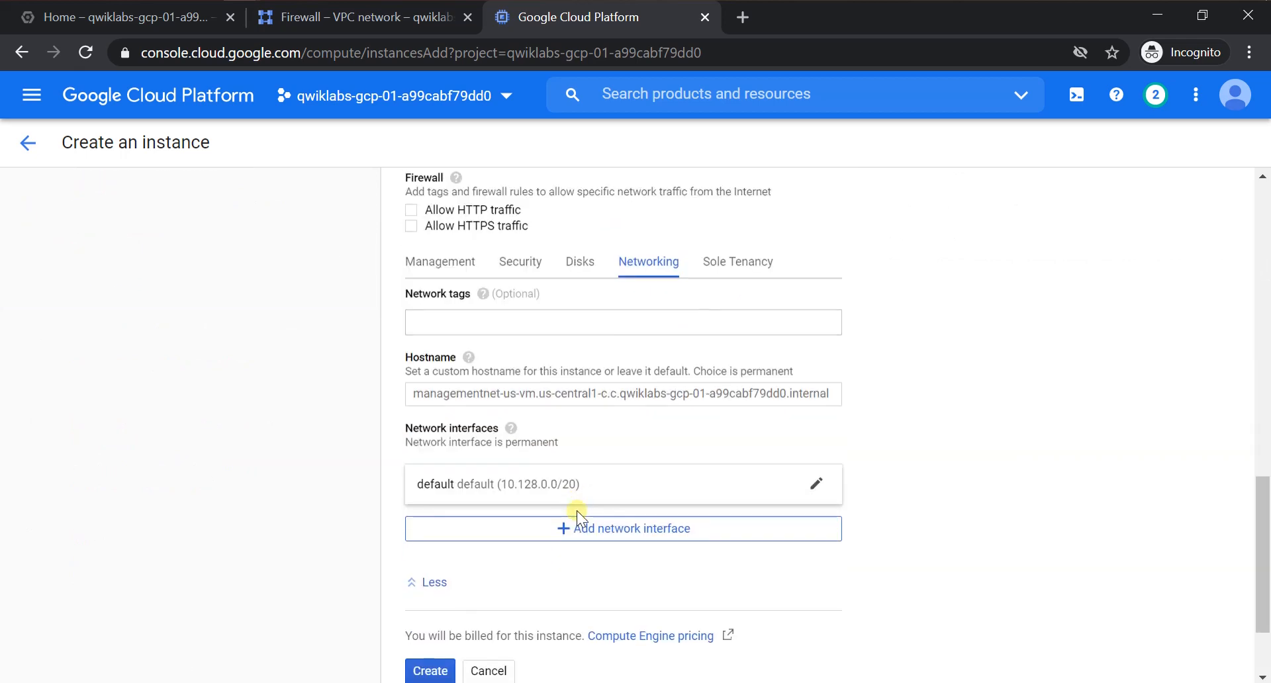
- Edit the instance's default network interface to use the managementnet network with the managementsubnet-us subnetwork
key(alt+Tab)
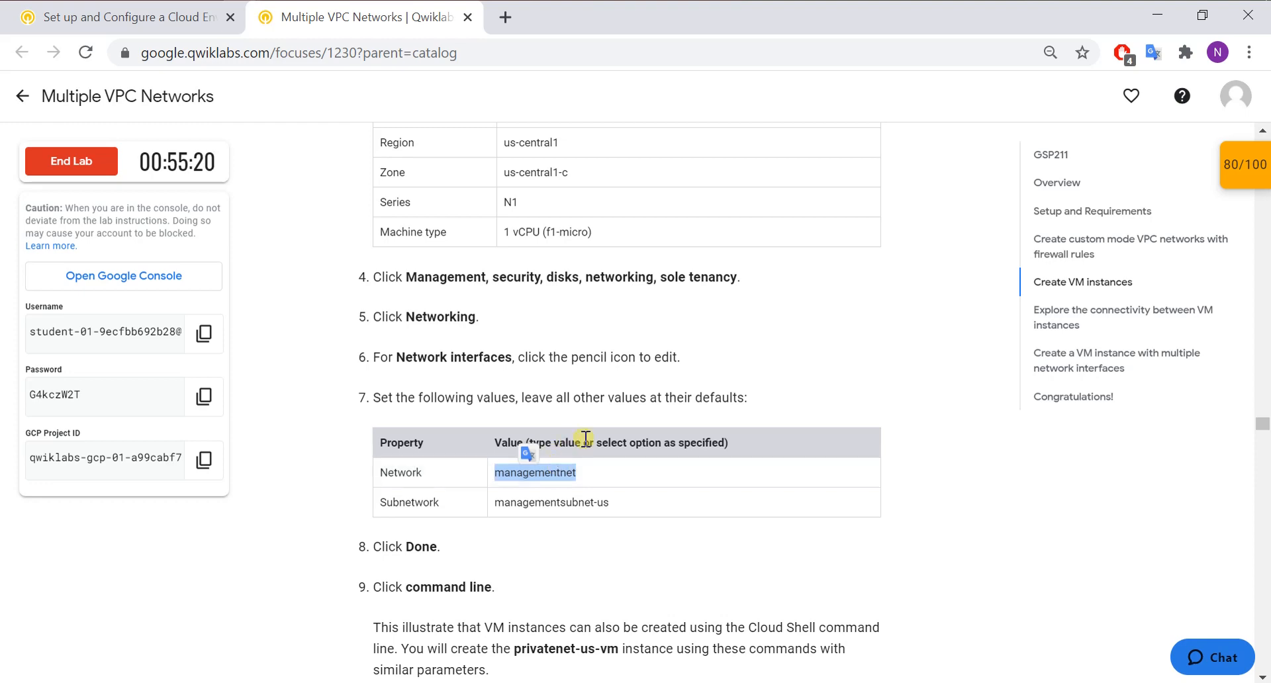
key(alt+Tab)
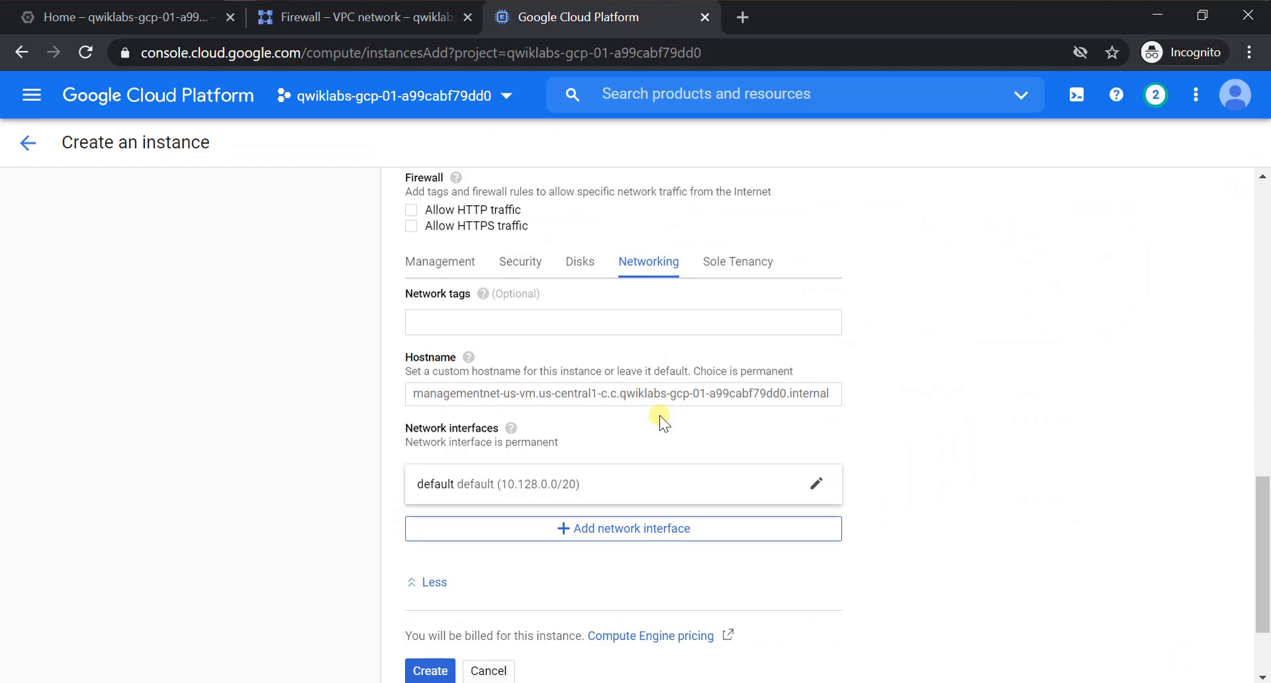
key(alt+Tab)
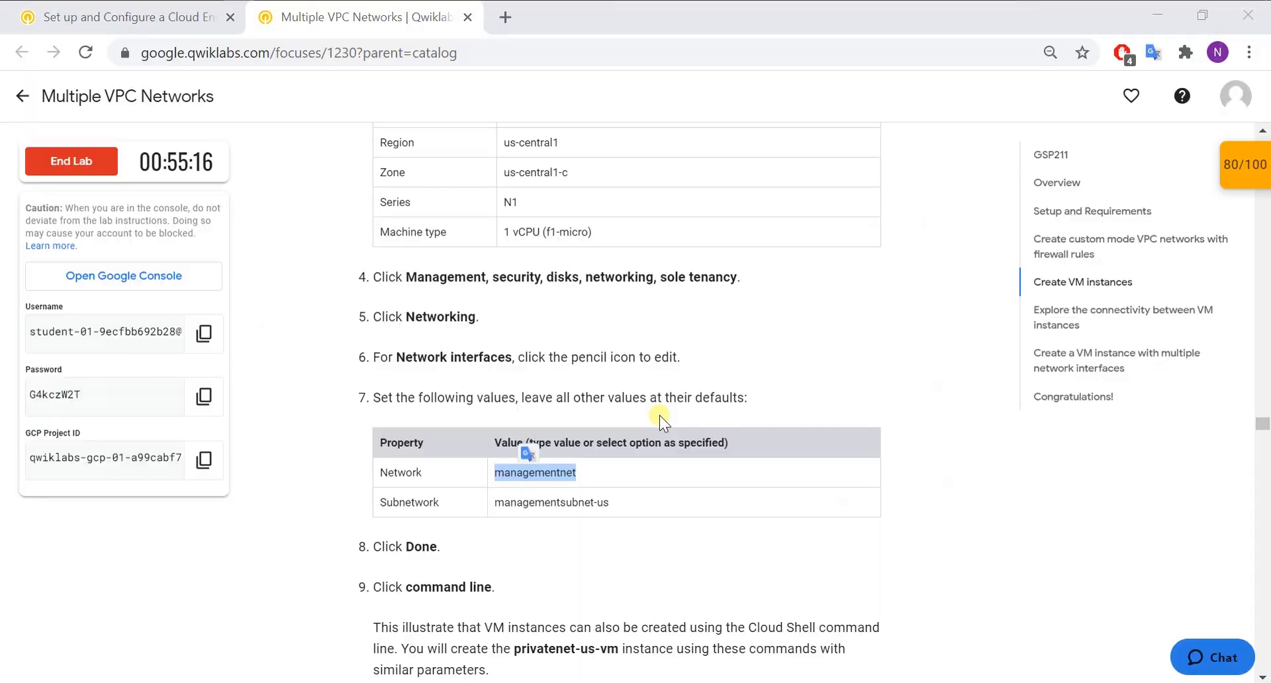
key(alt+Tab)
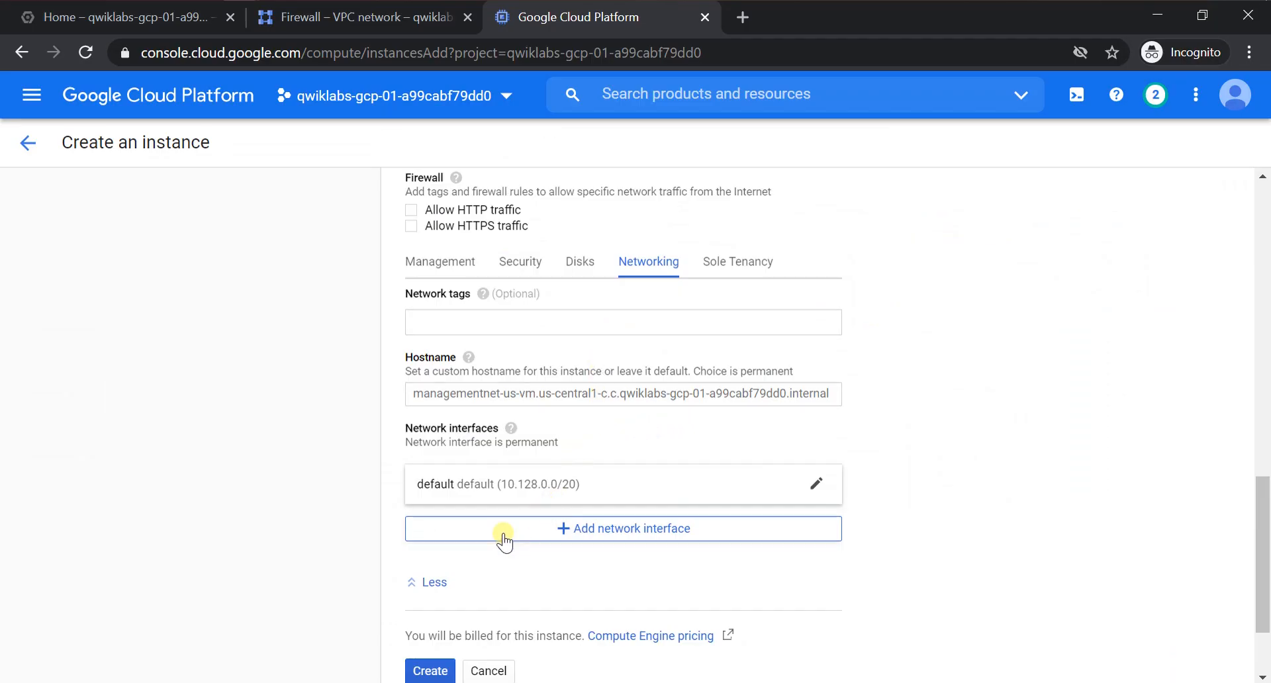
key(alt+Tab)
key(alt+Tab)
click(823, 489)
scroll(772, 496, down, 3)
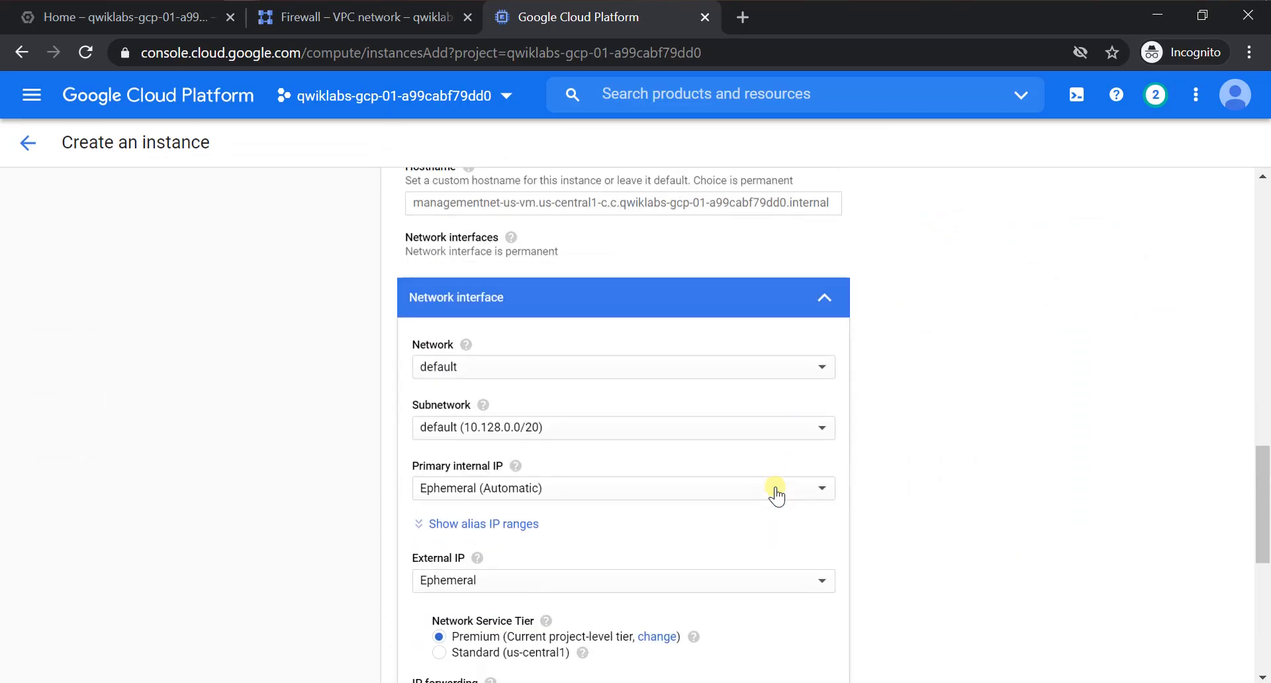
click(709, 376)
click(692, 394)
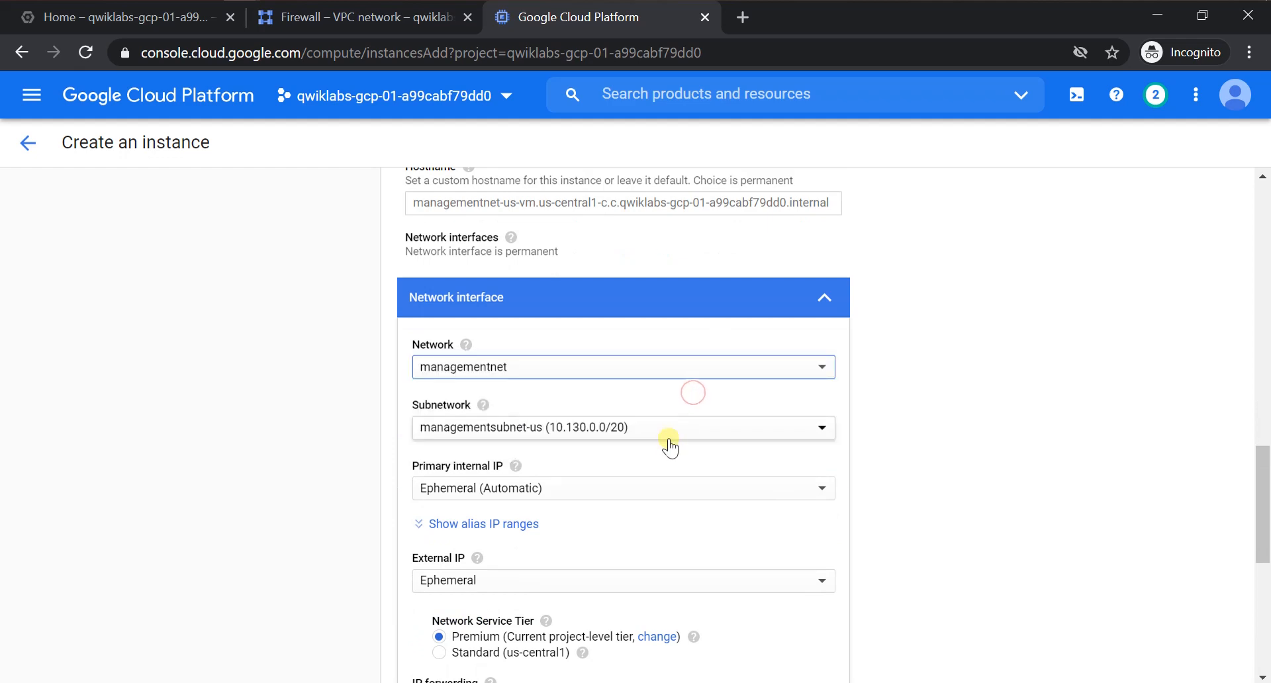
click(668, 442)
click(669, 444)
- Check the interface settings against the lab instructions and finish editing the network interface
key(alt+Tab)
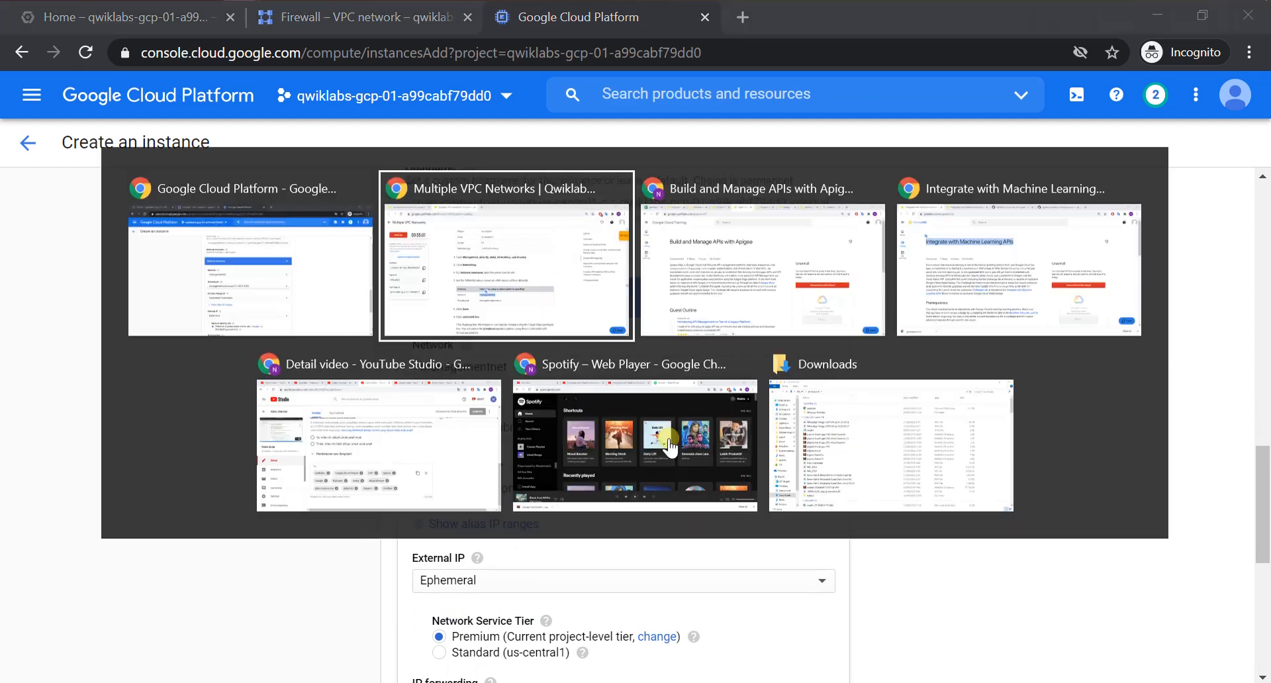
key(alt+Tab)
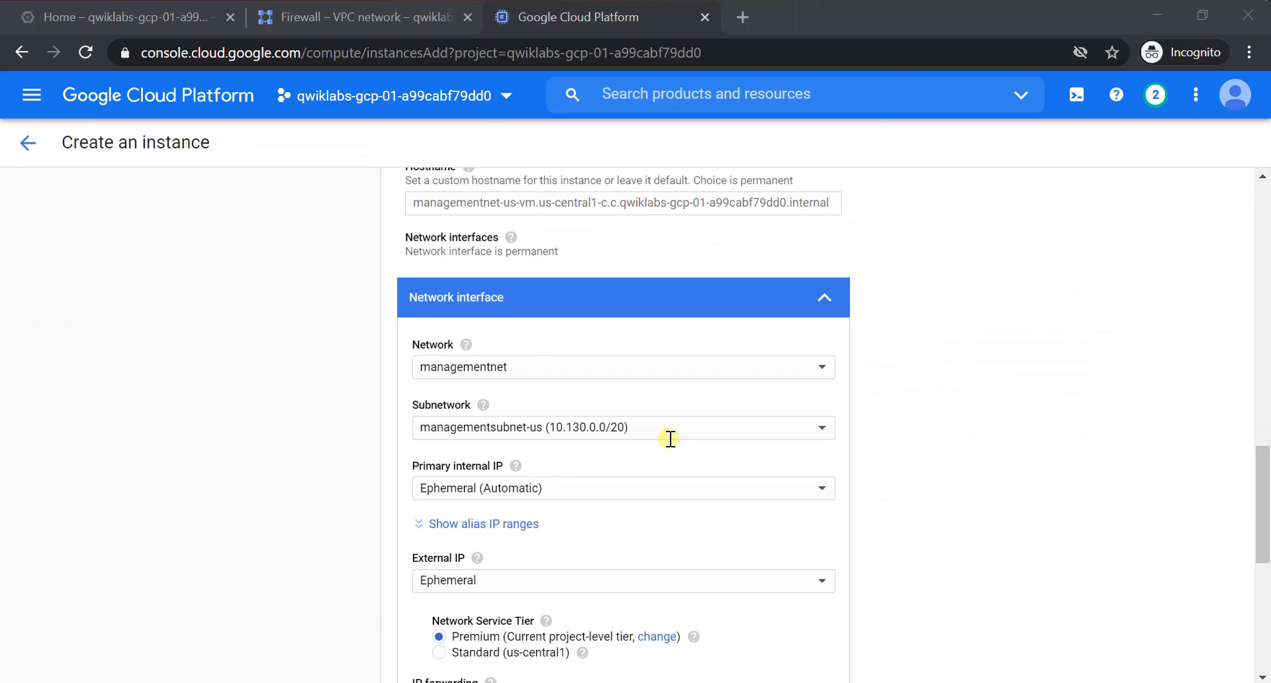
scroll(663, 445, down, 4)
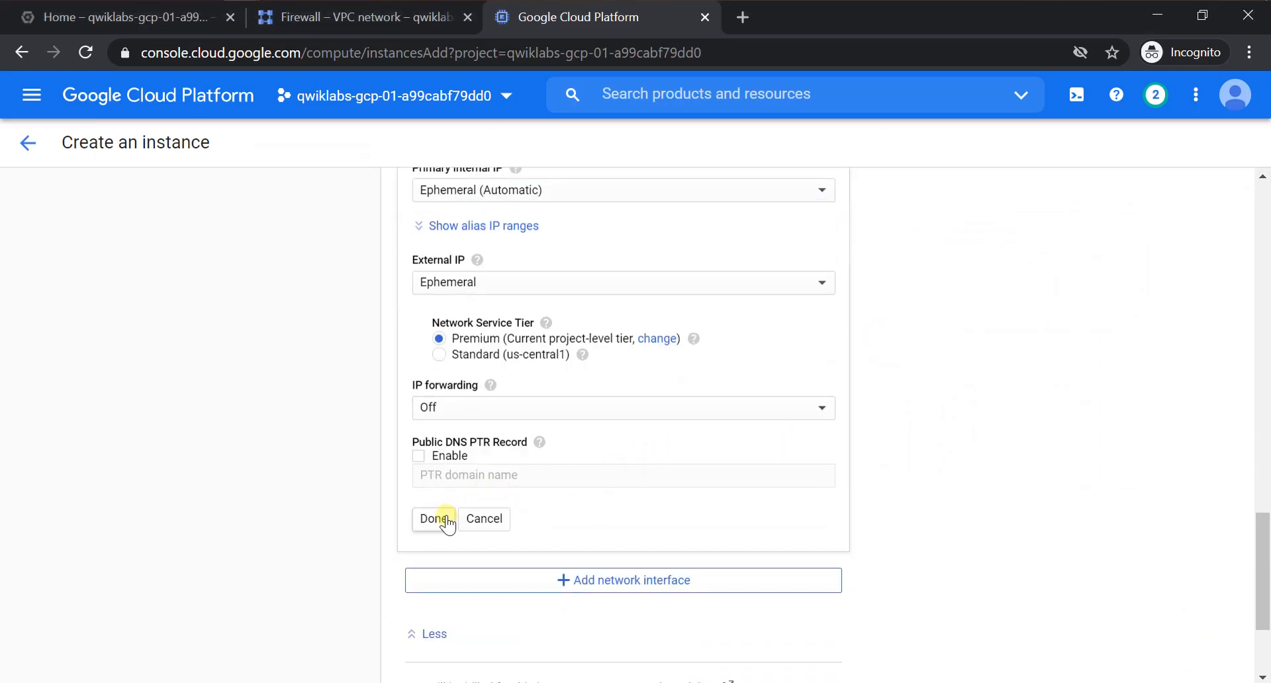
key(alt+Tab)
key(alt+Tab)
click(446, 517)
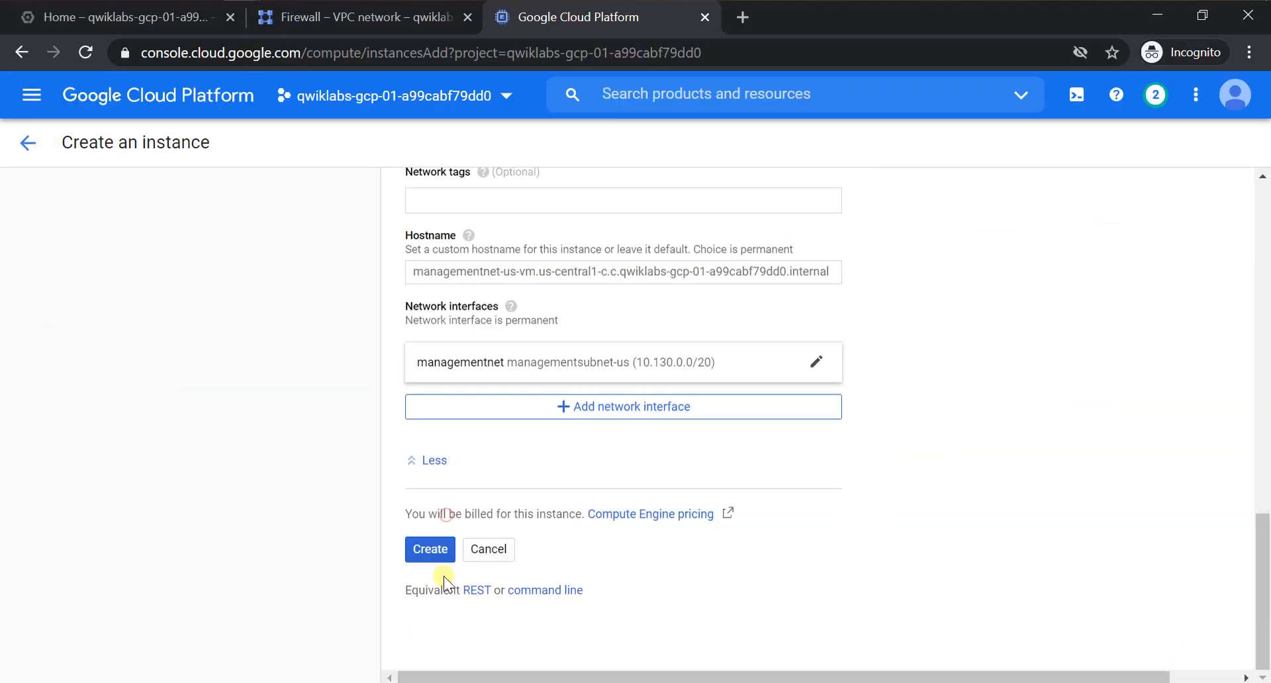
- View the instance's equivalent gcloud command line and review the lab's note on creating privatenet-us-vm with similar parameters
click(519, 589)
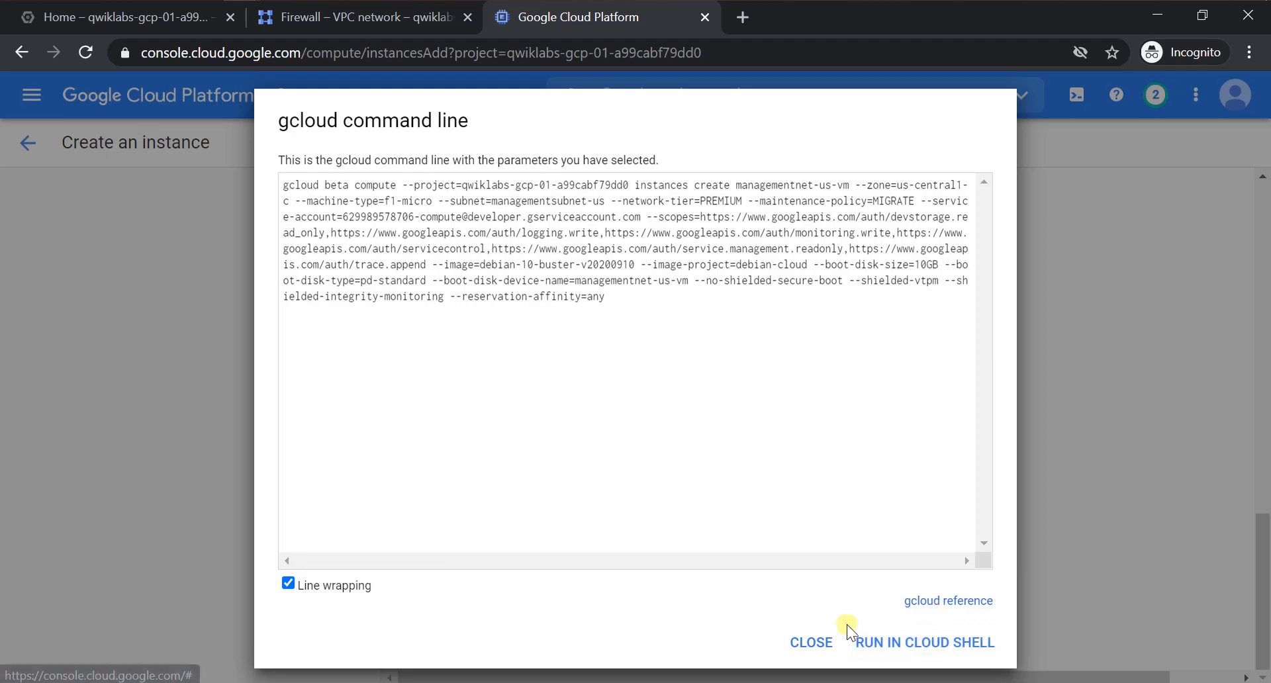
click(820, 644)
key(alt+Tab)
scroll(752, 547, down, 5)
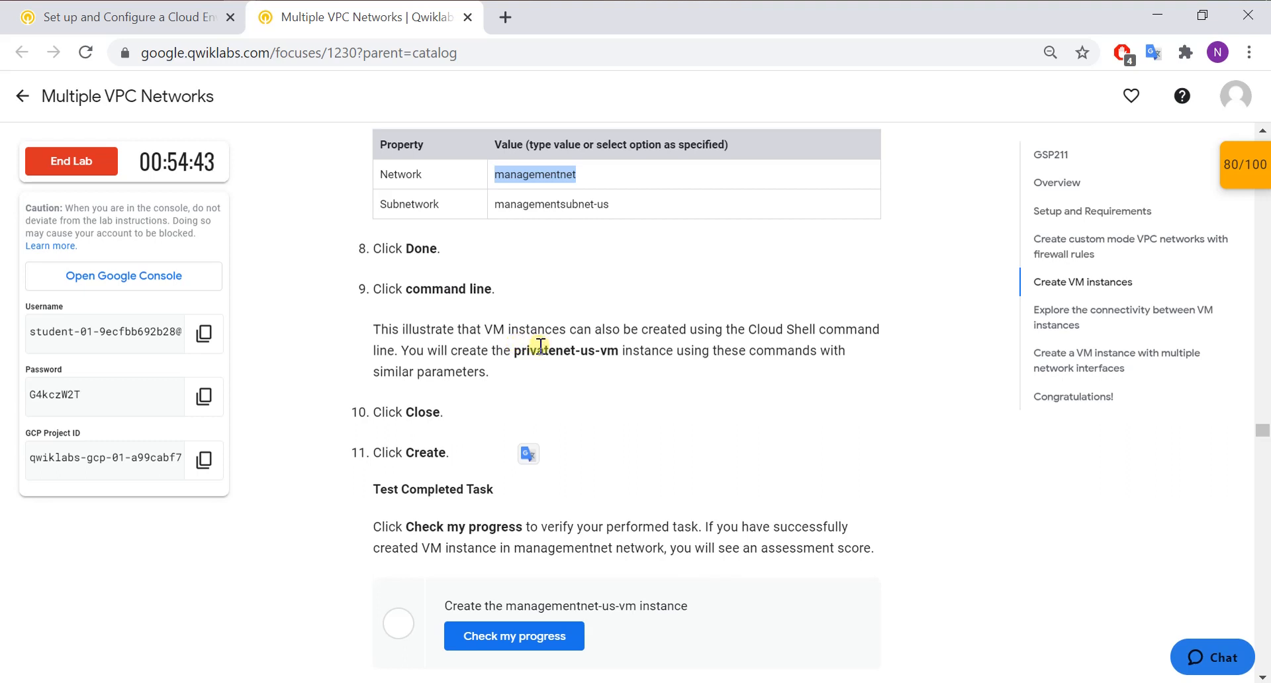
drag(515, 352, 614, 365)
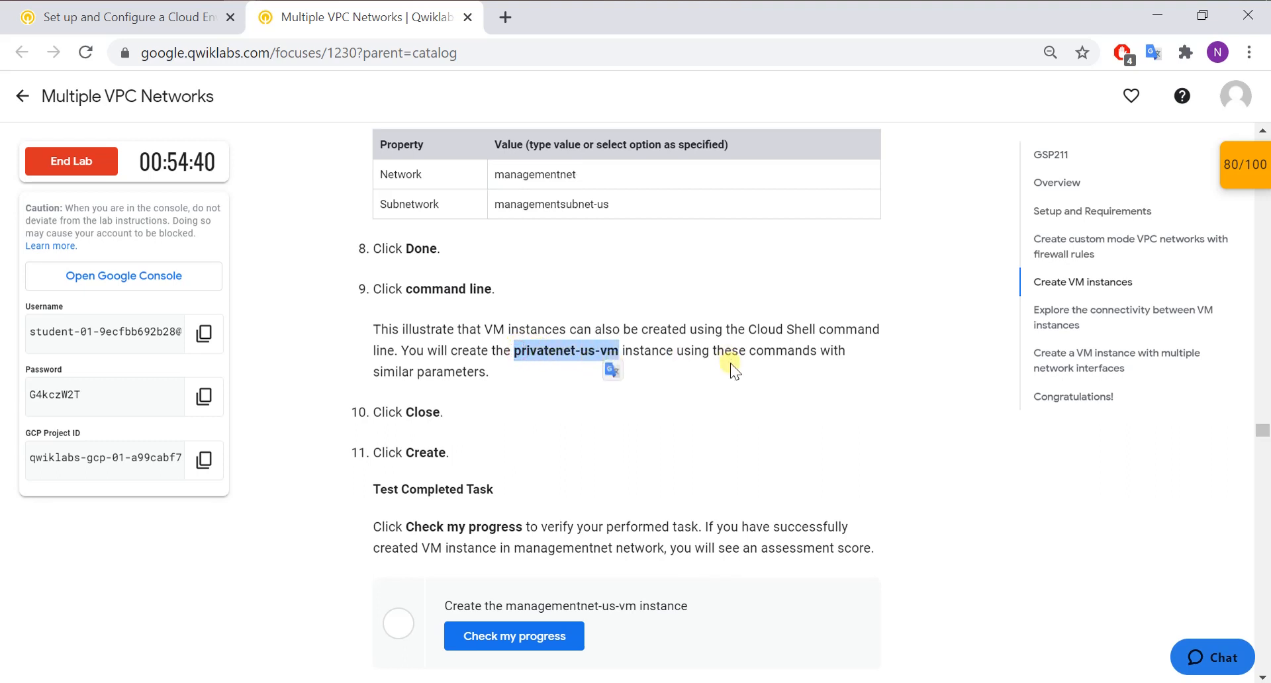
scroll(731, 366, up, 1)
scroll(731, 368, up, 3)
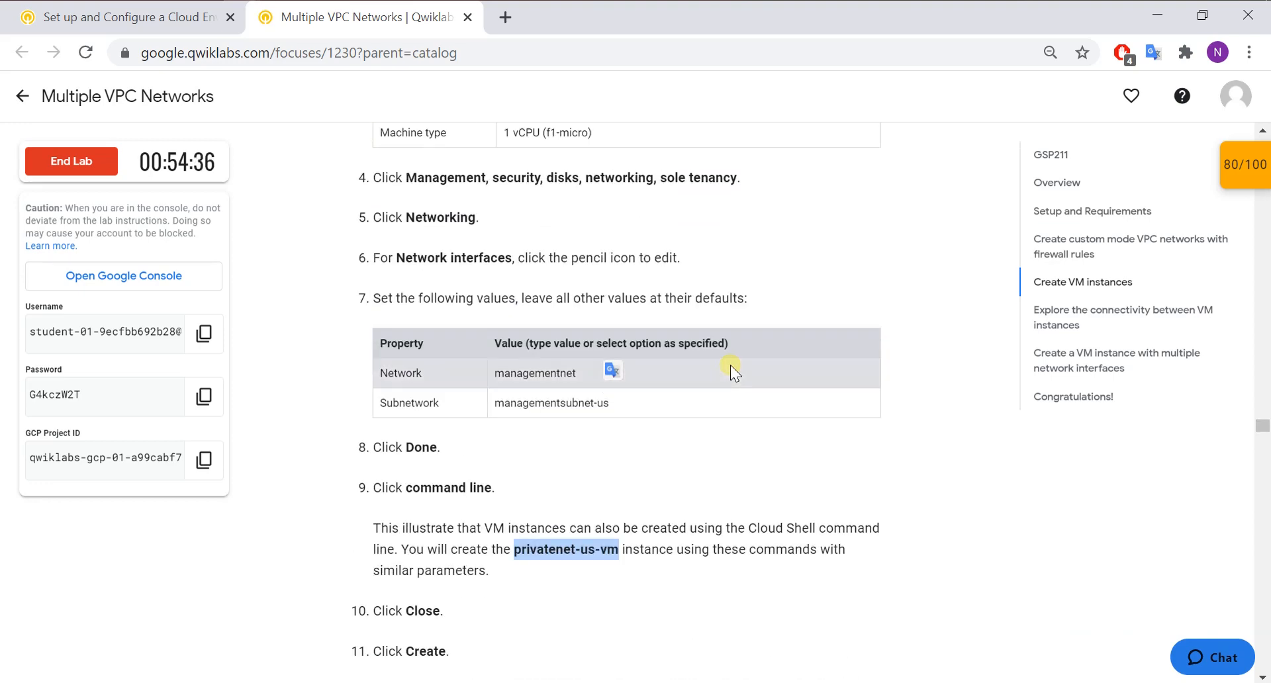
scroll(731, 368, up, 6)
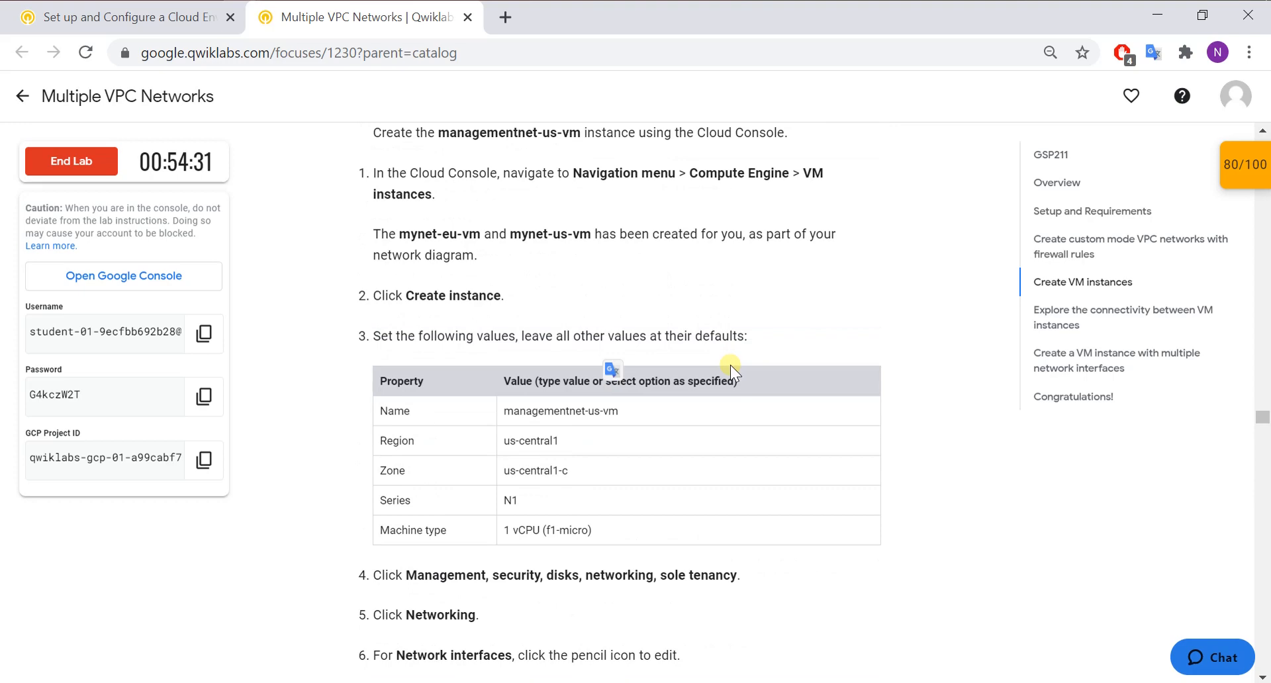
scroll(729, 364, down, 9)
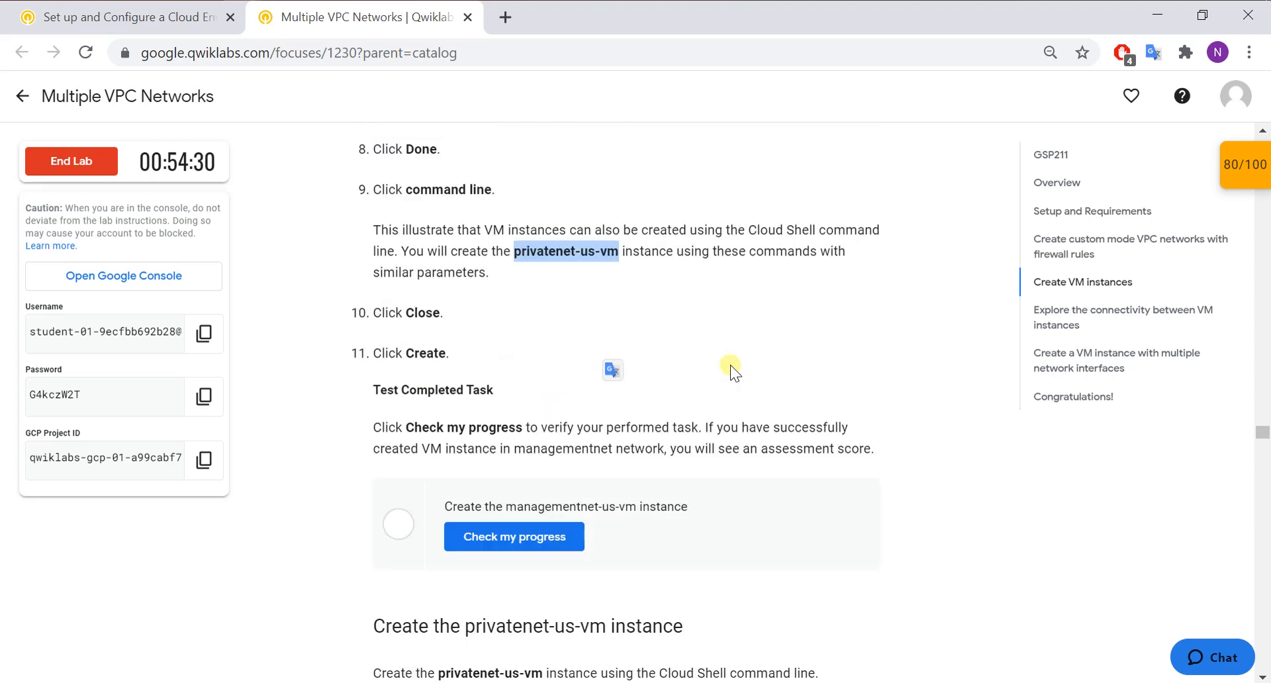
- Try to verify the lab's managementnet-us-vm task and glance at the privatenet-us-vm section
click(523, 536)
scroll(519, 523, down, 5)
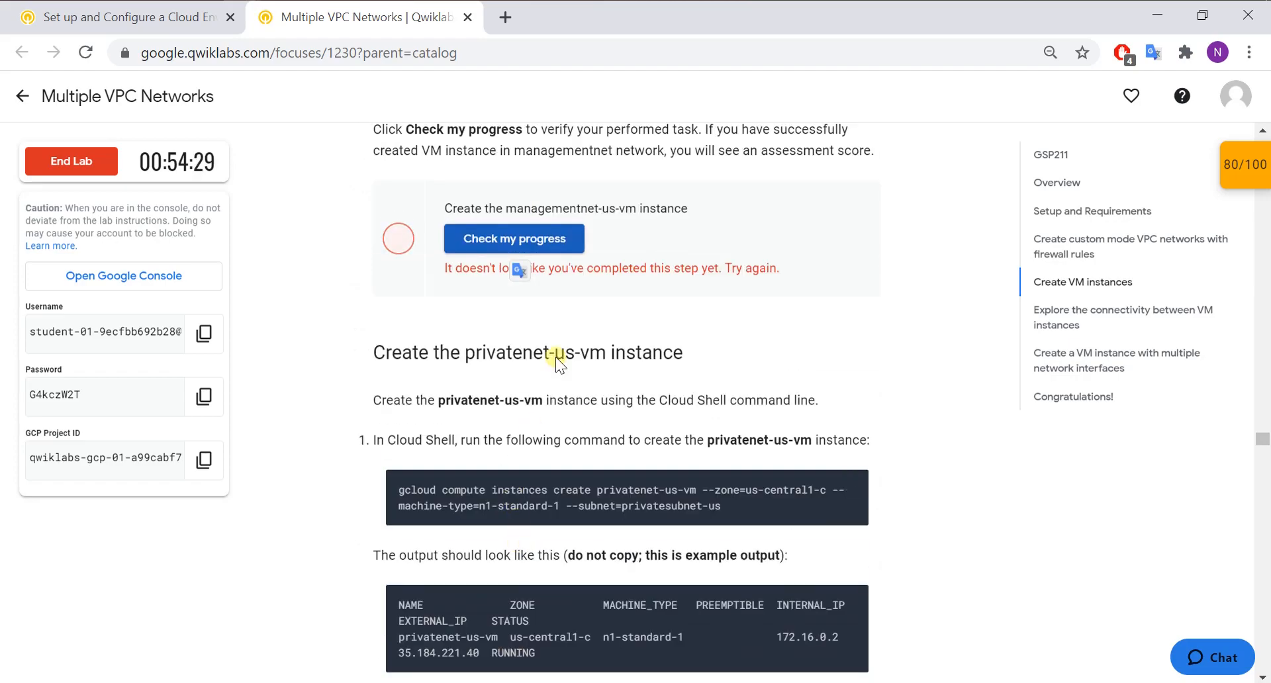
scroll(556, 358, up, 3)
- Create the managementnet-us-vm instance and check the lab progress for that task
key(alt+Tab)
click(424, 551)
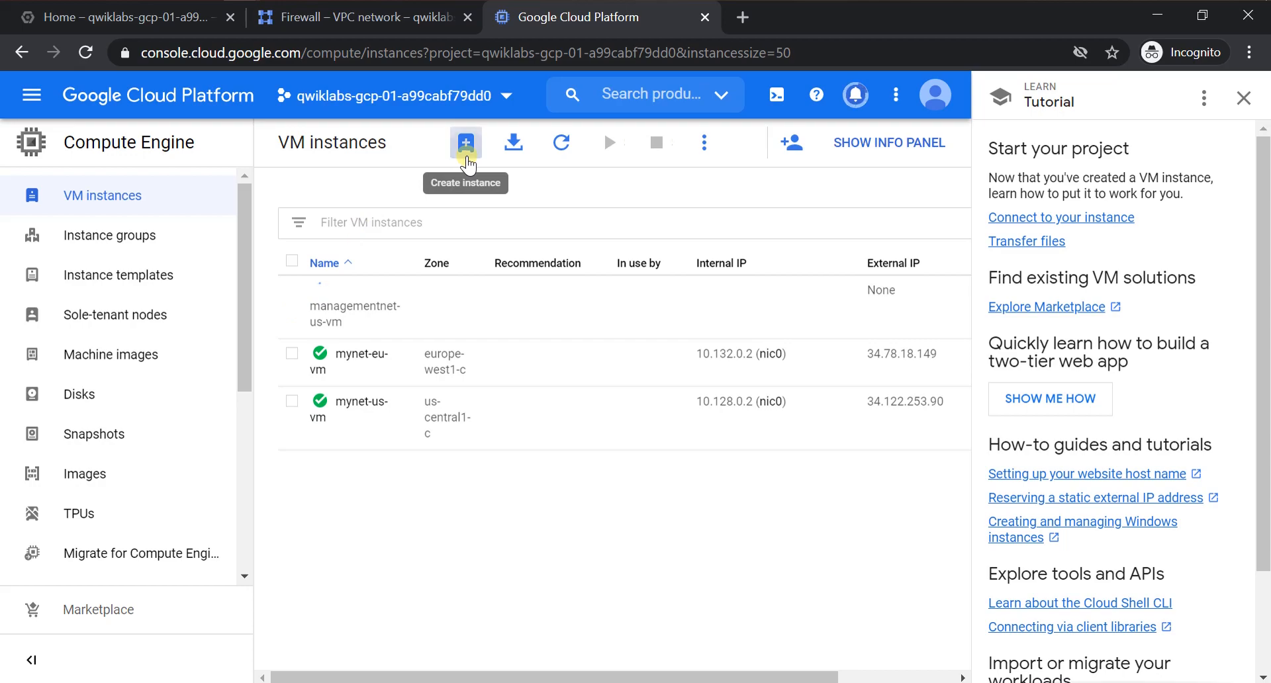
key(alt+Tab)
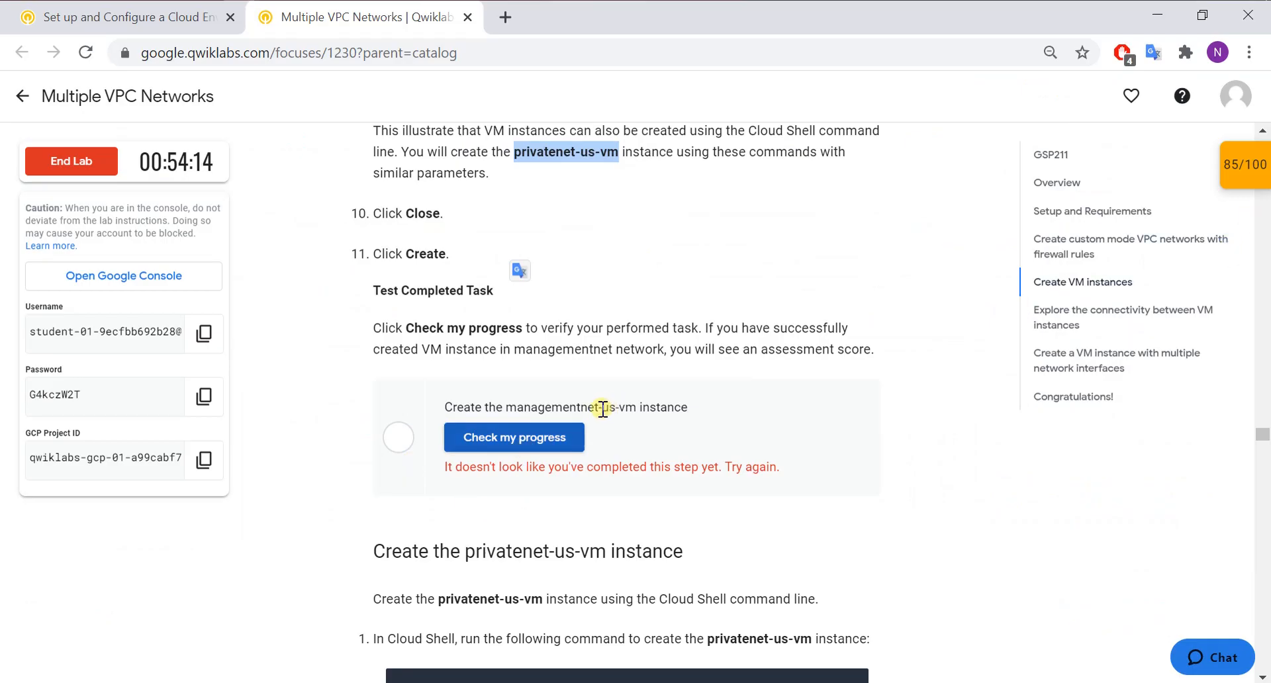
click(504, 437)
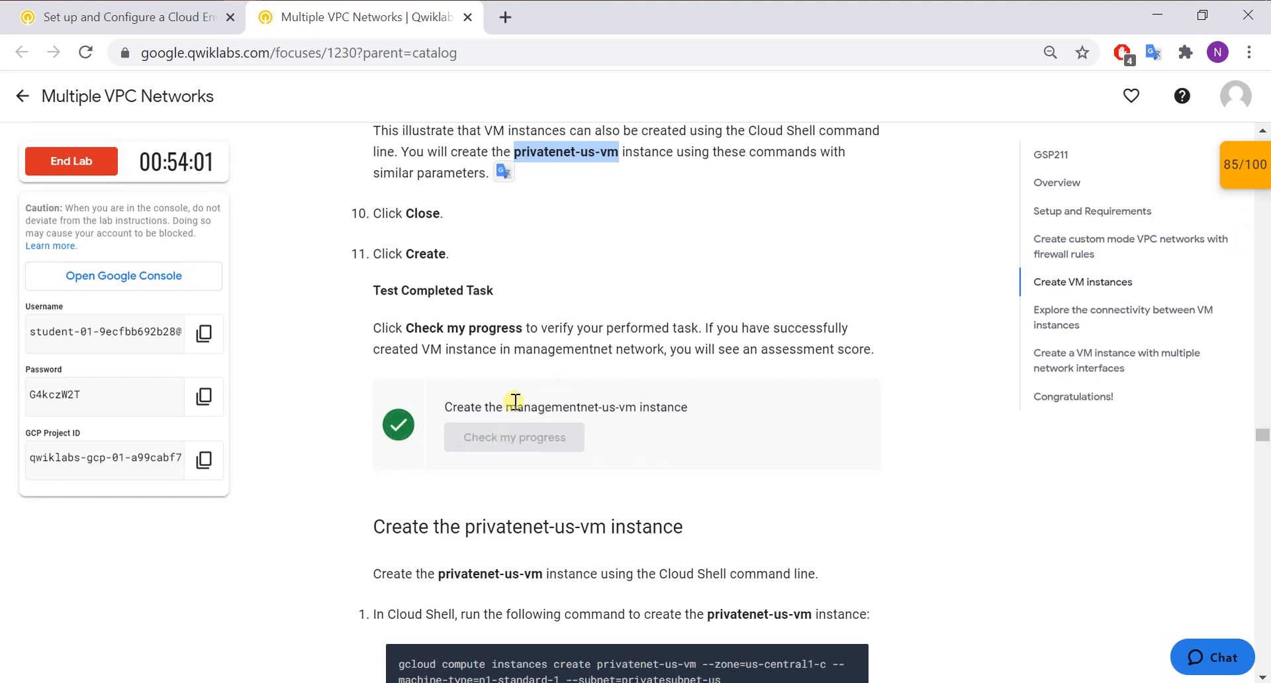
- Copy the lab's command and run it in Cloud Shell to create privatenet-us-vm in us-central1-c with machine type n1-standard-1 on privatesubnet-us
scroll(514, 416, down, 1)
scroll(513, 416, down, 3)
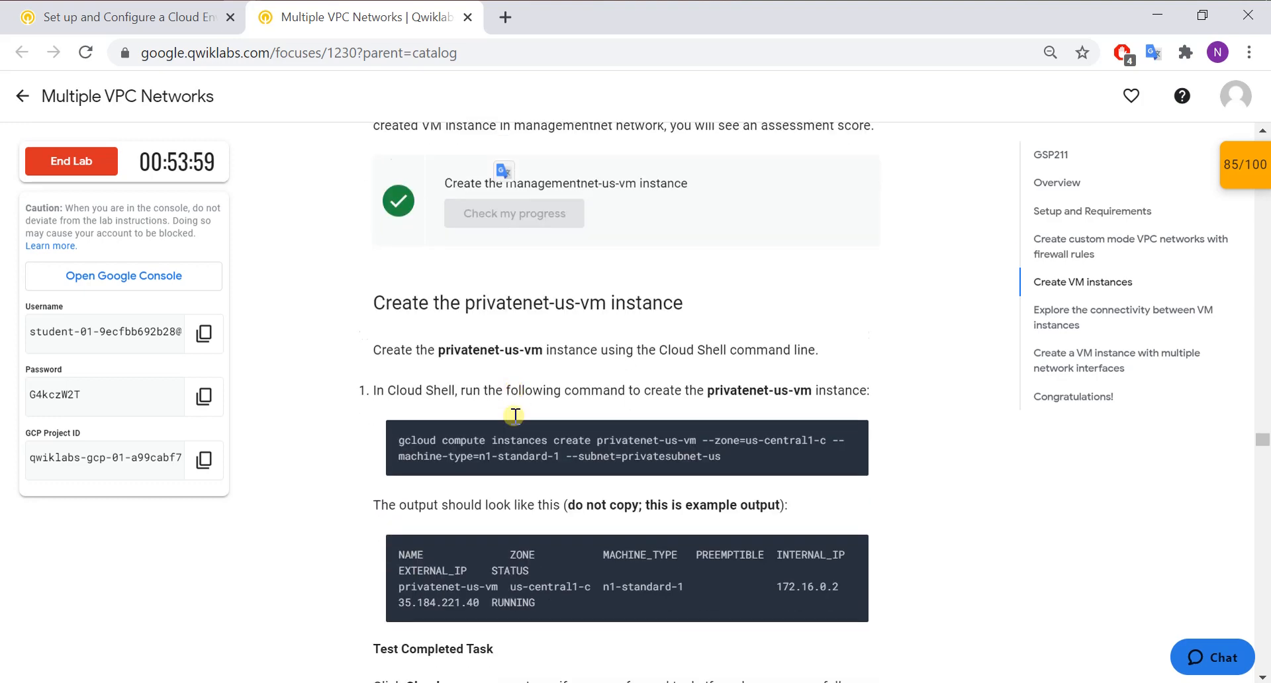
scroll(514, 416, up, 1)
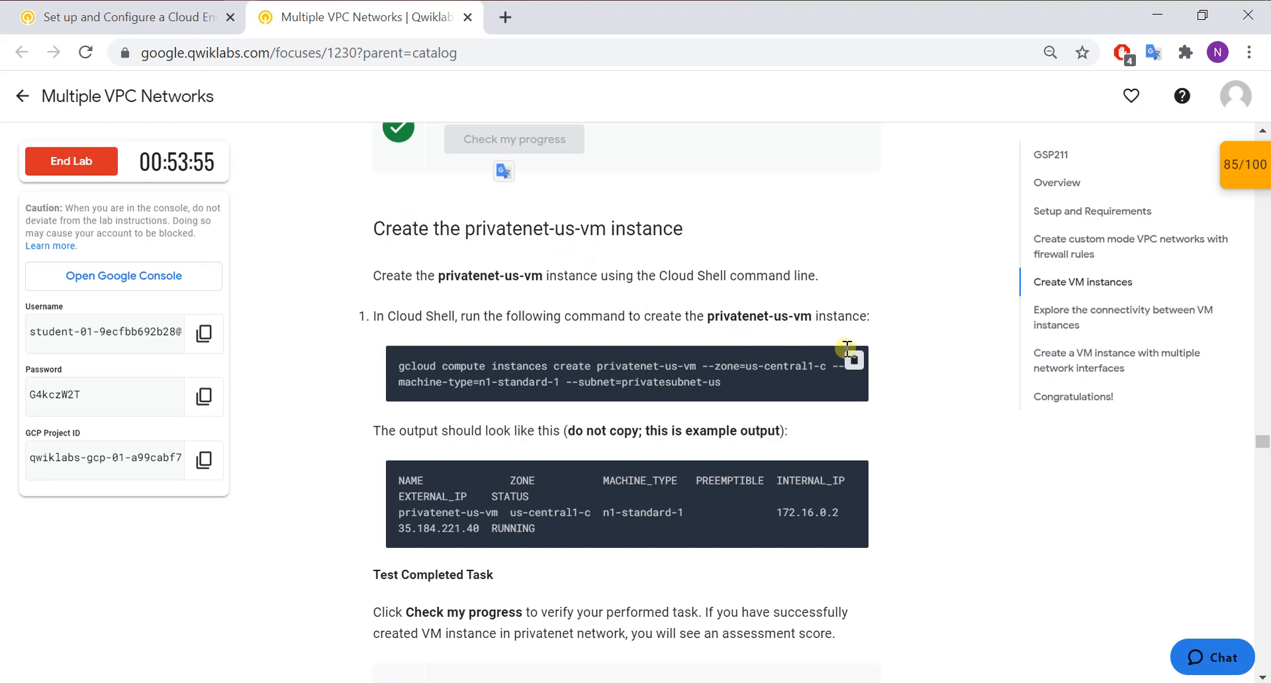
click(854, 362)
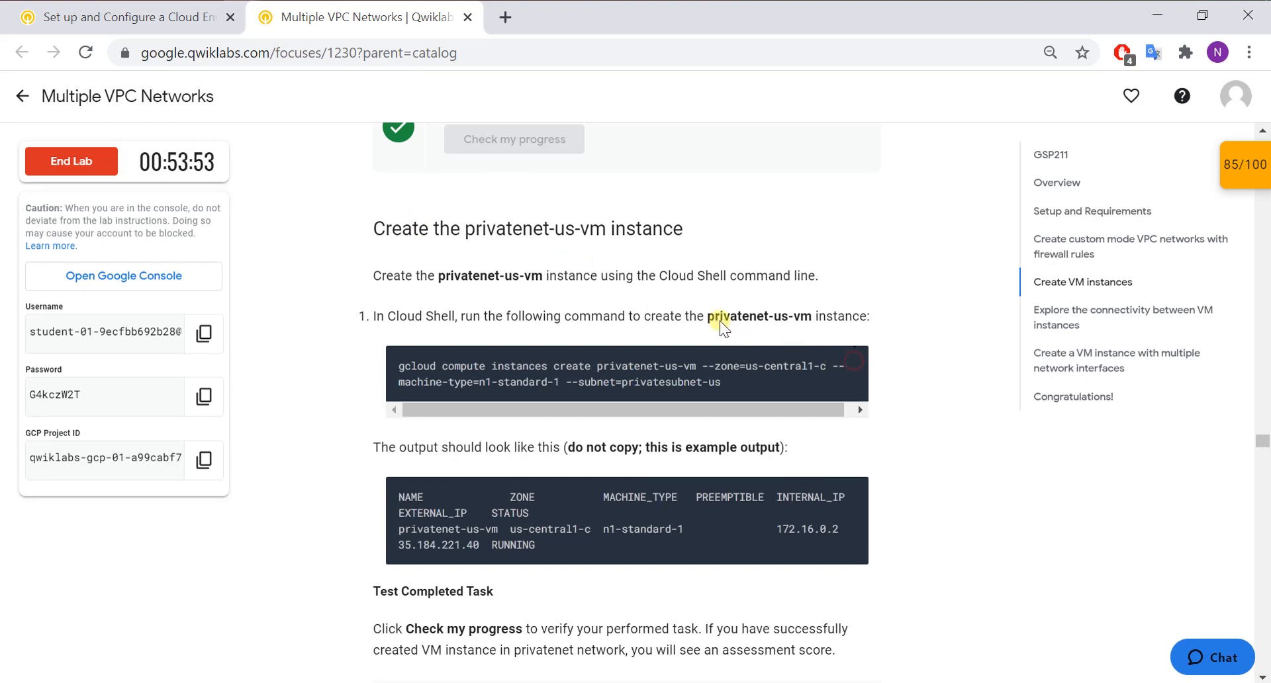
key(alt+Tab)
click(170, 14)
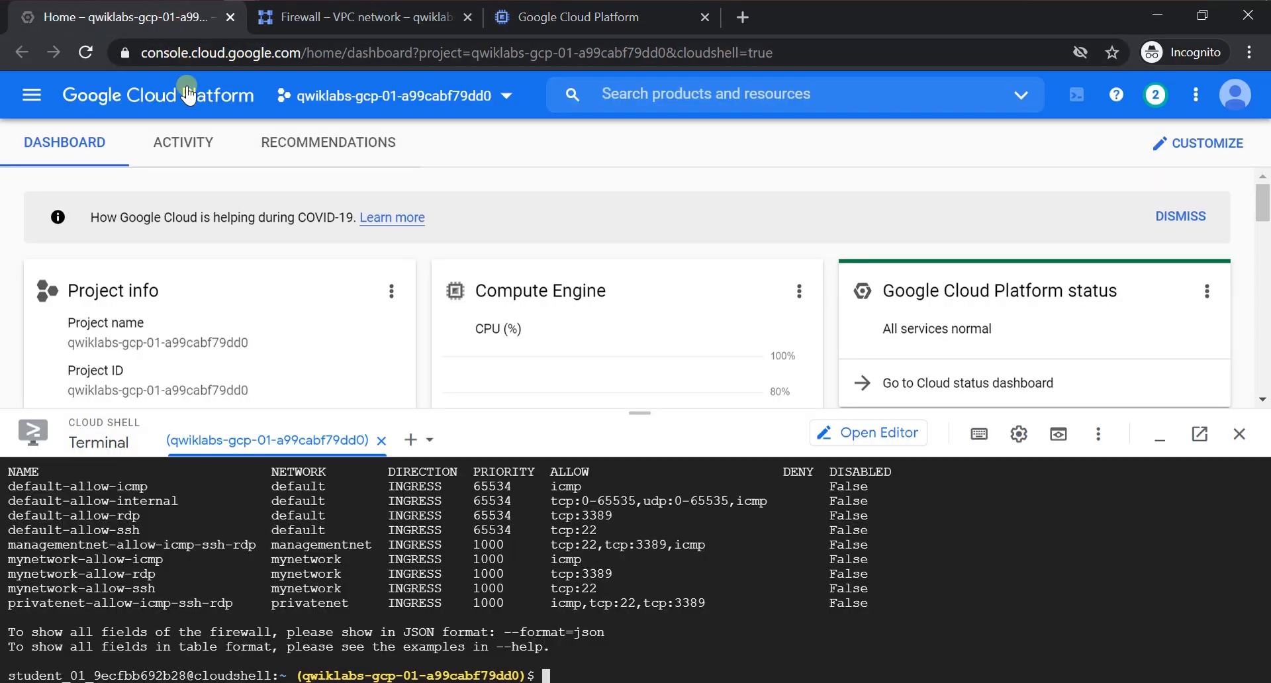
key(ctrl+v)
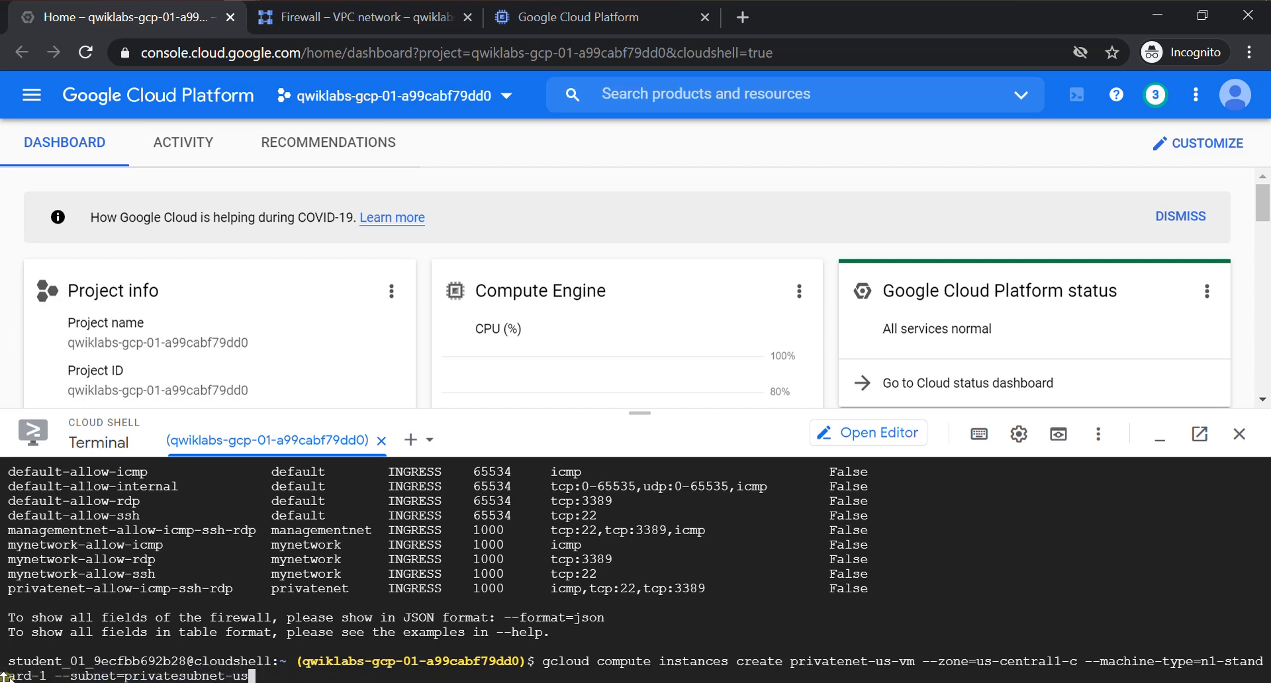
key(Return)
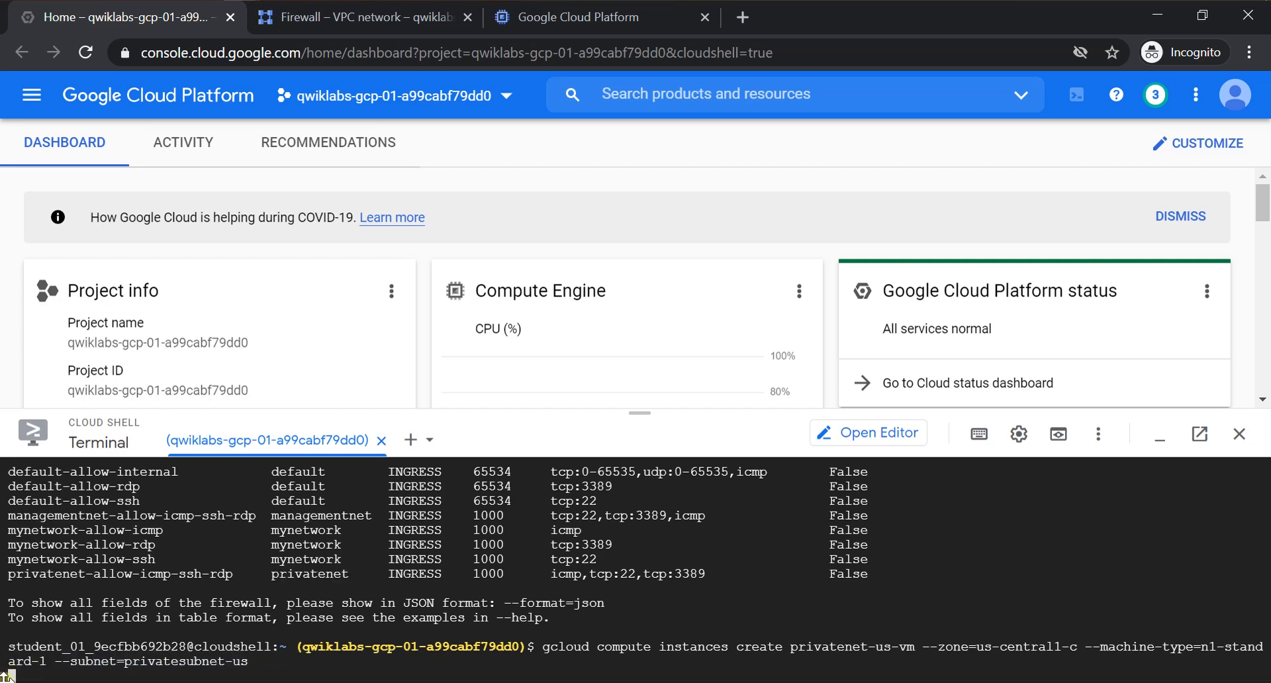
- Copy the lab's instance listing command and run gcloud compute instances list --sort-by=ZONE in Cloud Shell
key(alt+Tab)
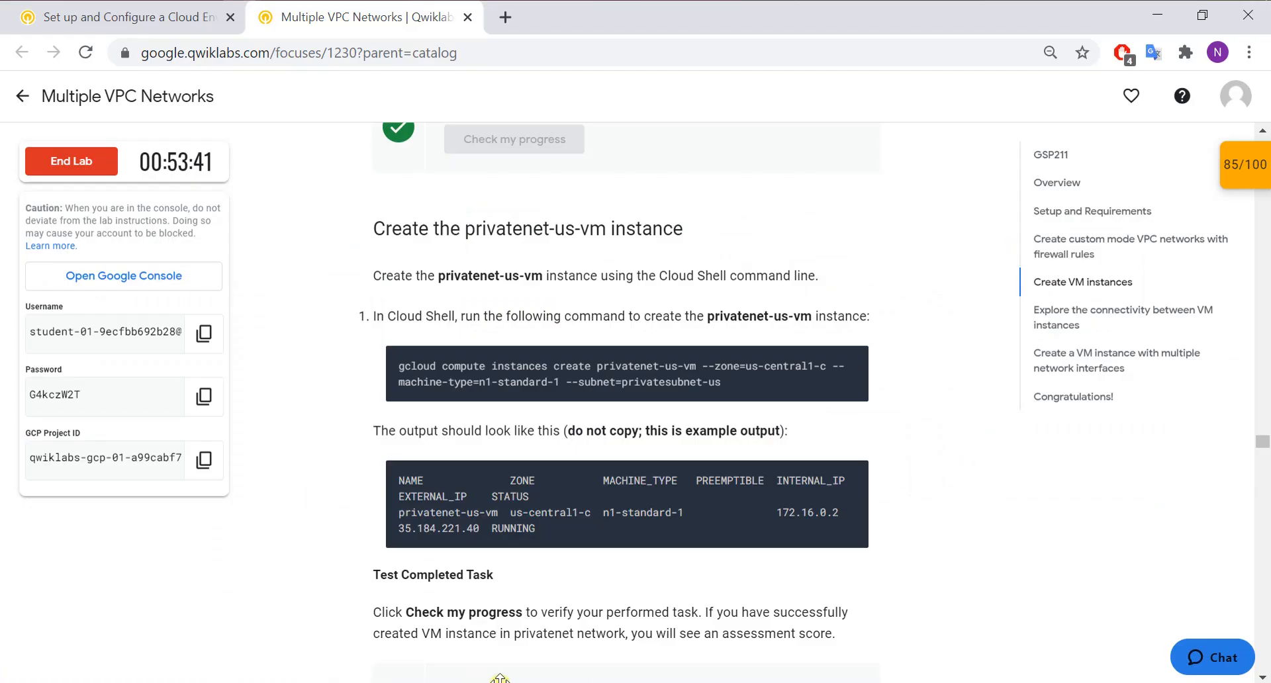
scroll(585, 594, down, 5)
scroll(585, 595, down, 3)
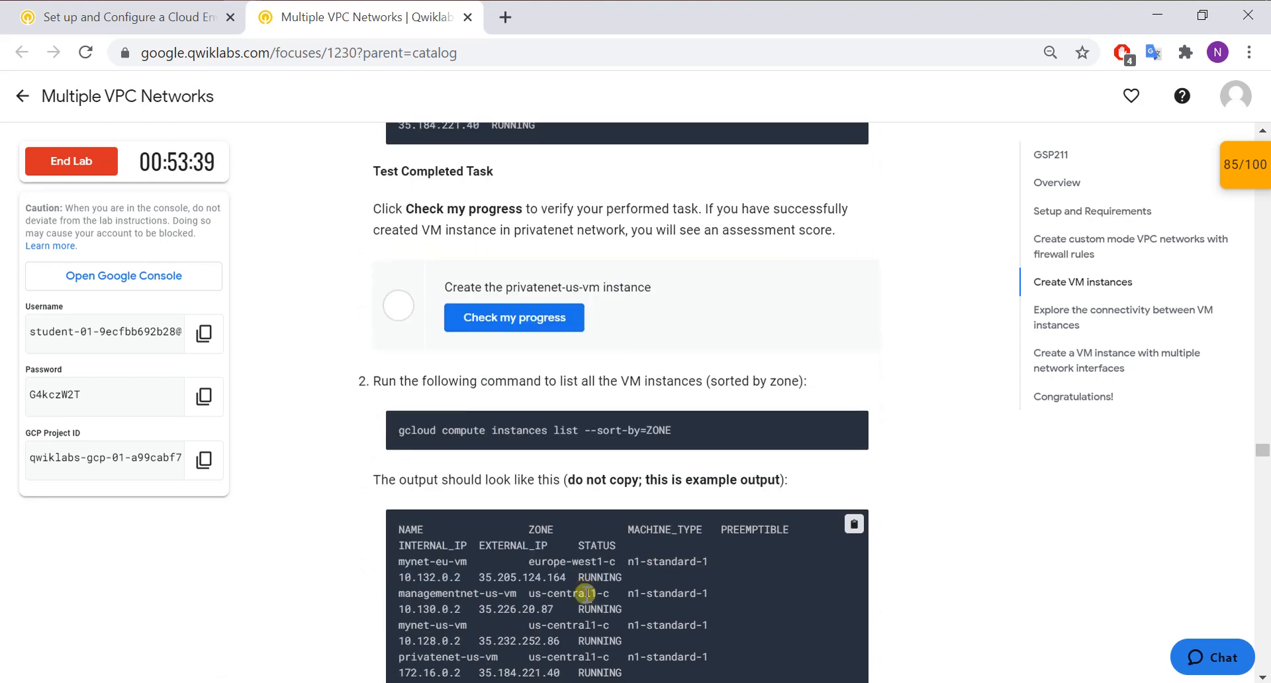
click(853, 331)
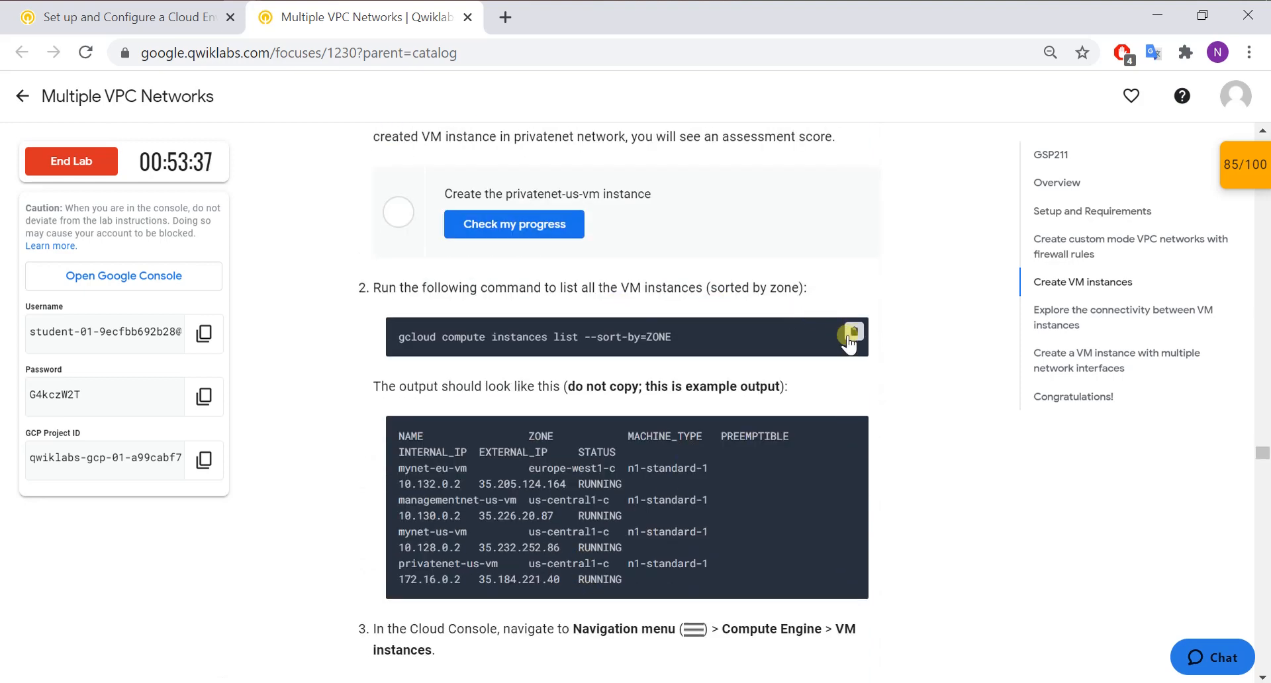
key(alt+Tab)
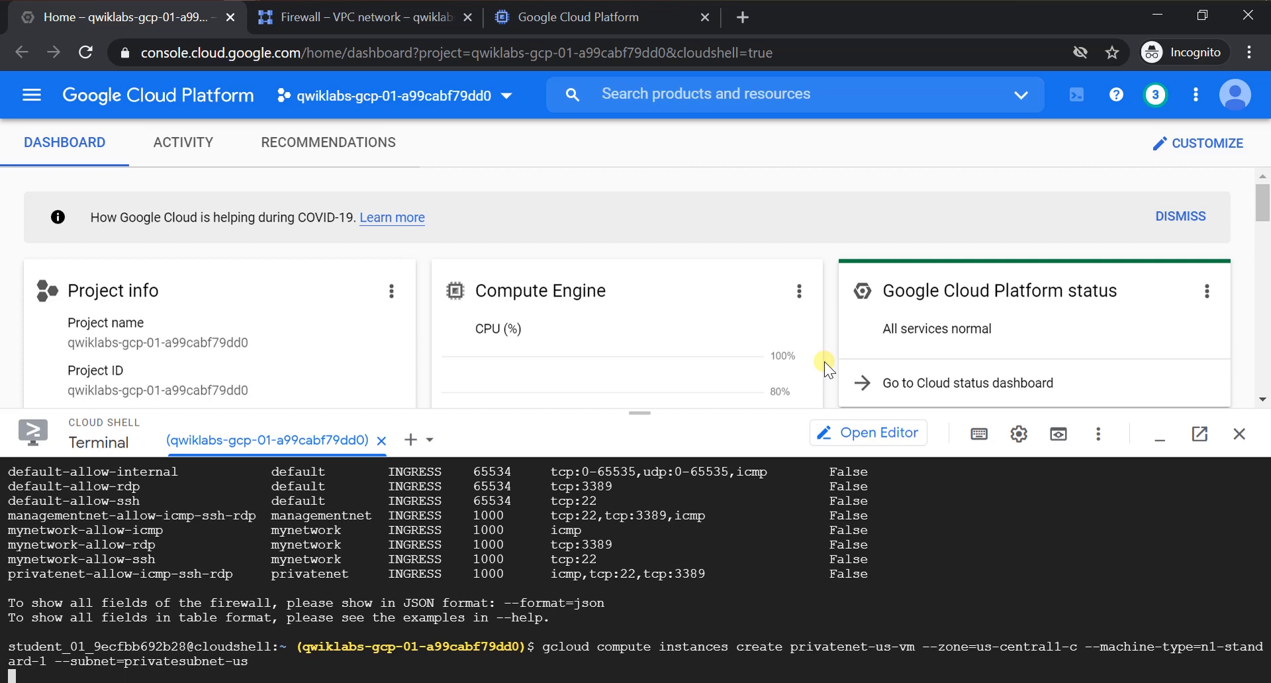
key(ctrl+v)
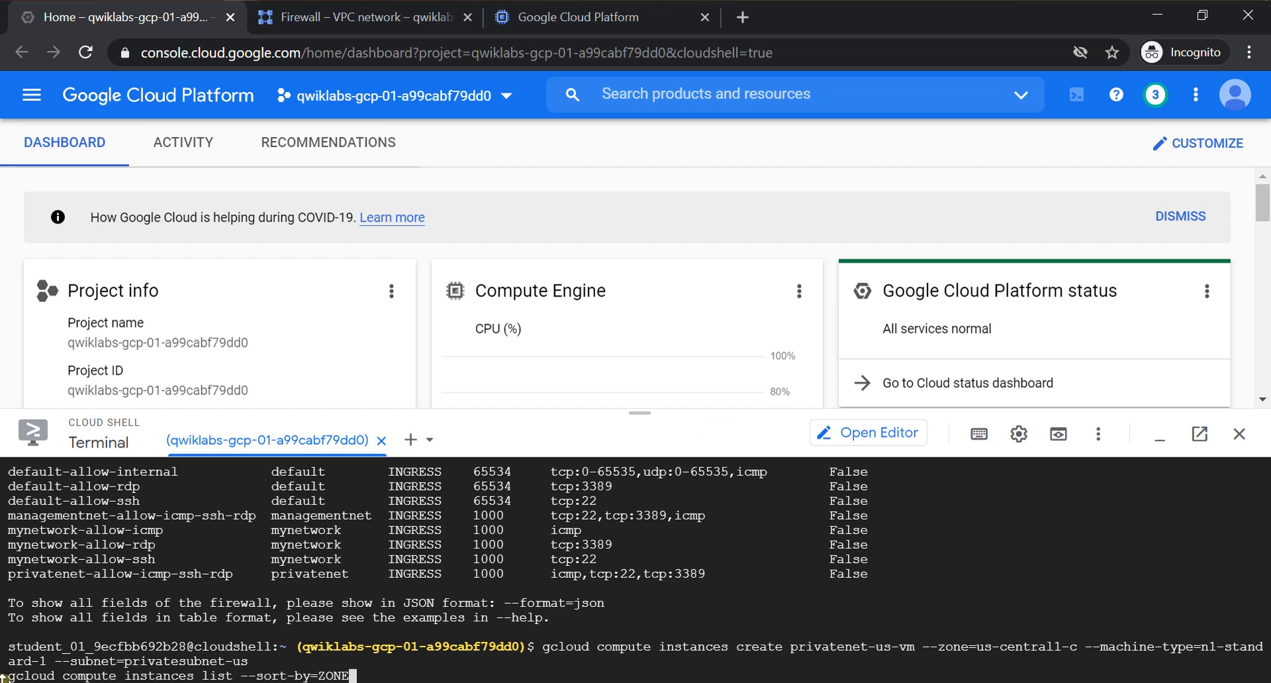
key(Return)
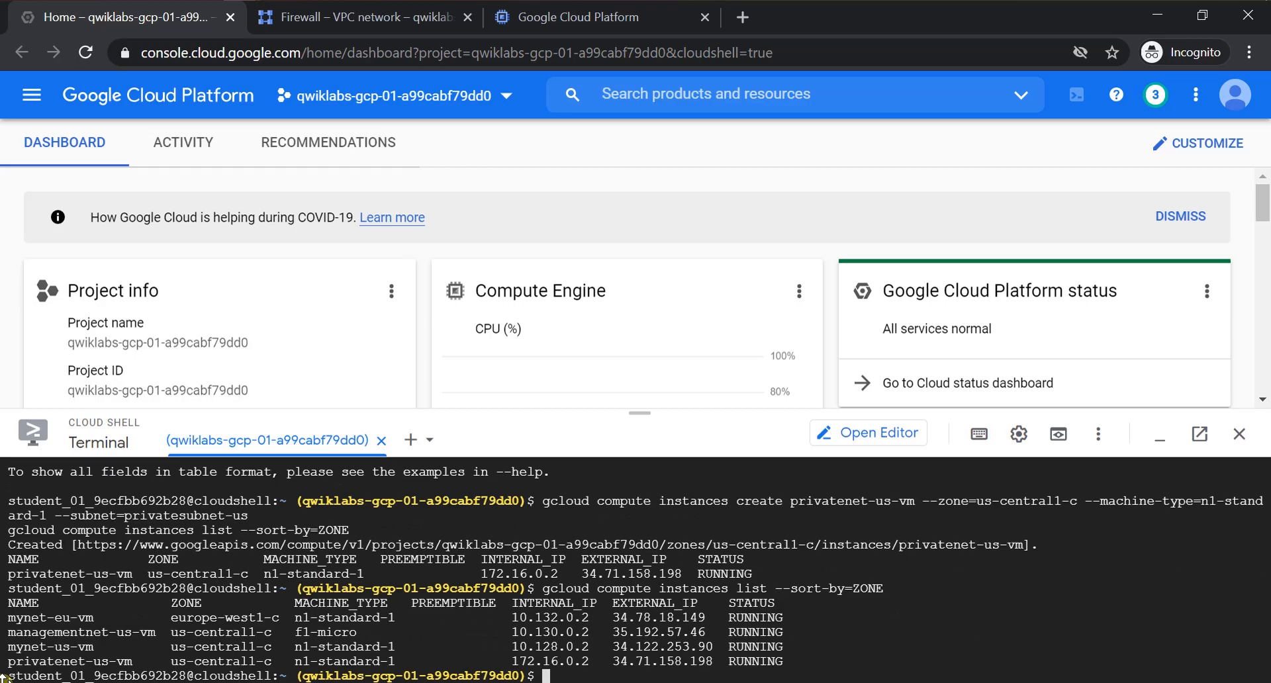
- Return to the lab page and check the progress of the privatenet-us-vm instance task
key(alt+Tab)
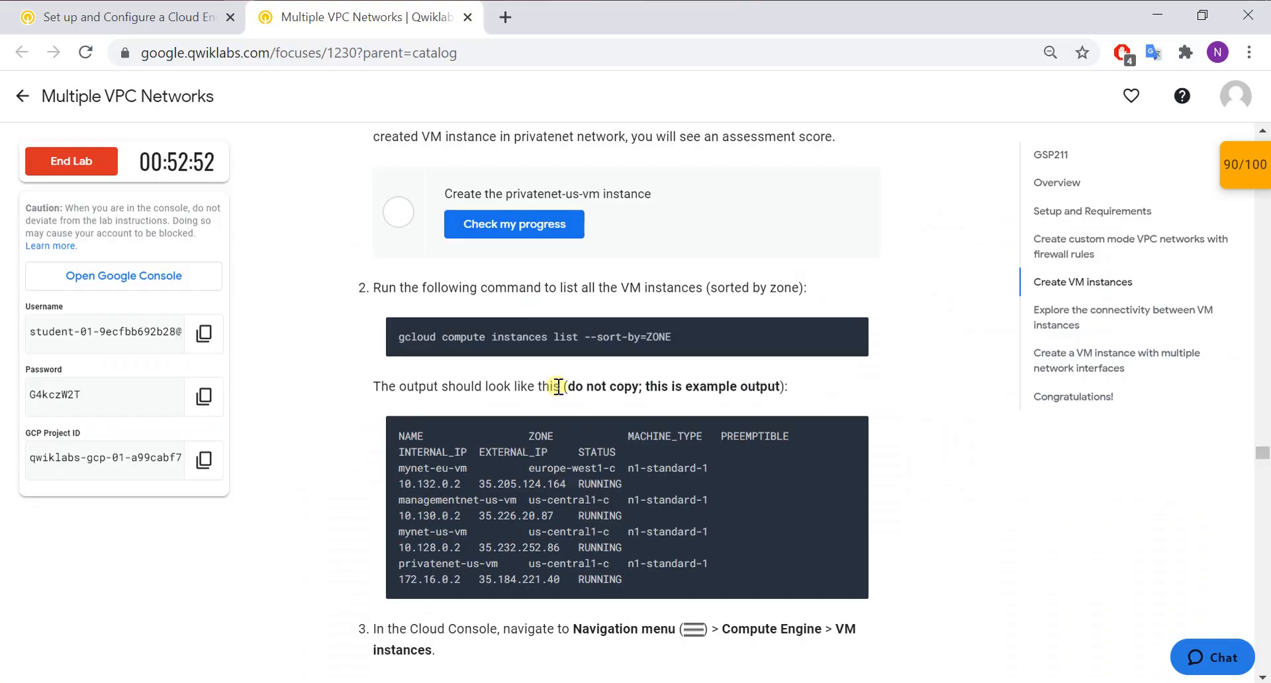
scroll(560, 287, up, 2)
click(558, 325)
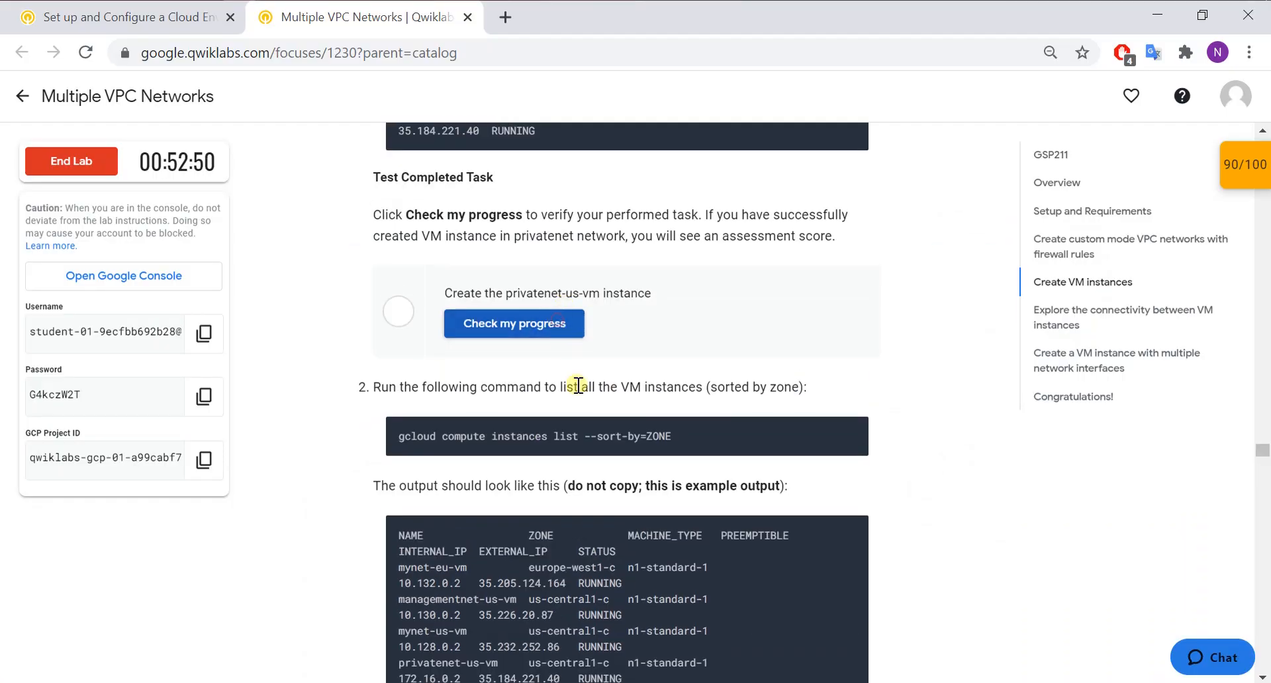
- Read the lab's instructions on viewing the VM instances, and reload the Compute Engine VM instances page in the console
scroll(579, 393, down, 6)
scroll(596, 391, down, 3)
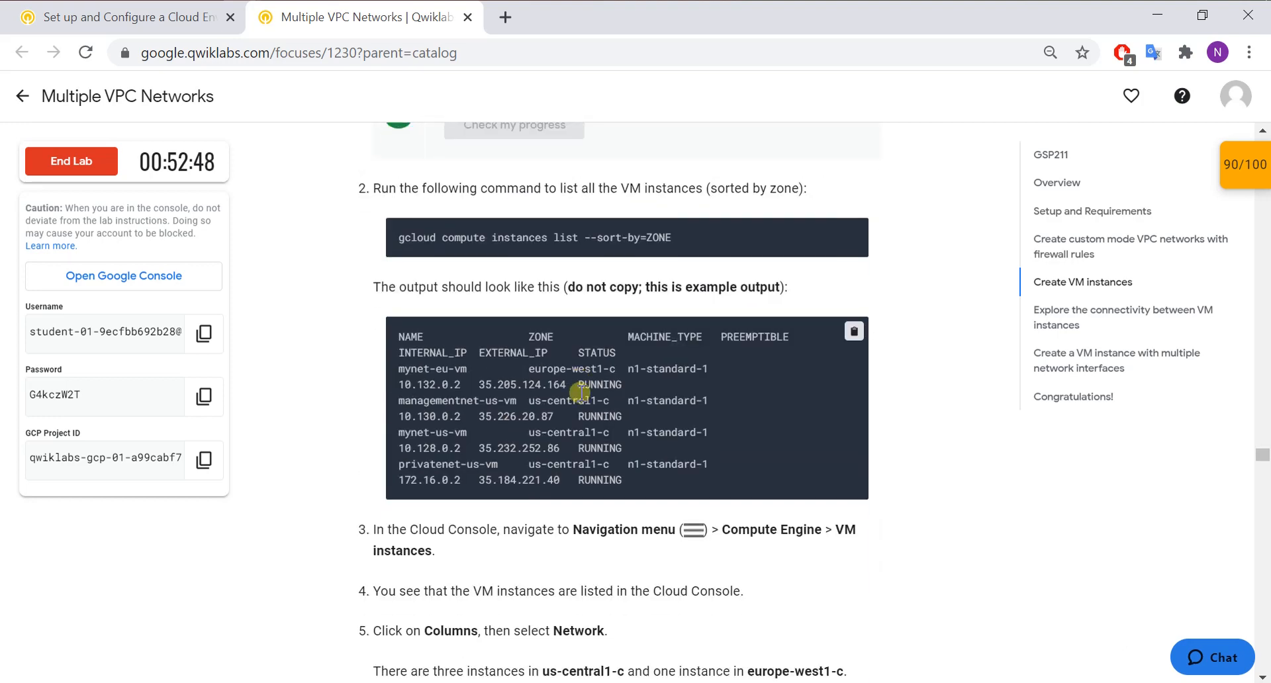
scroll(660, 378, down, 1)
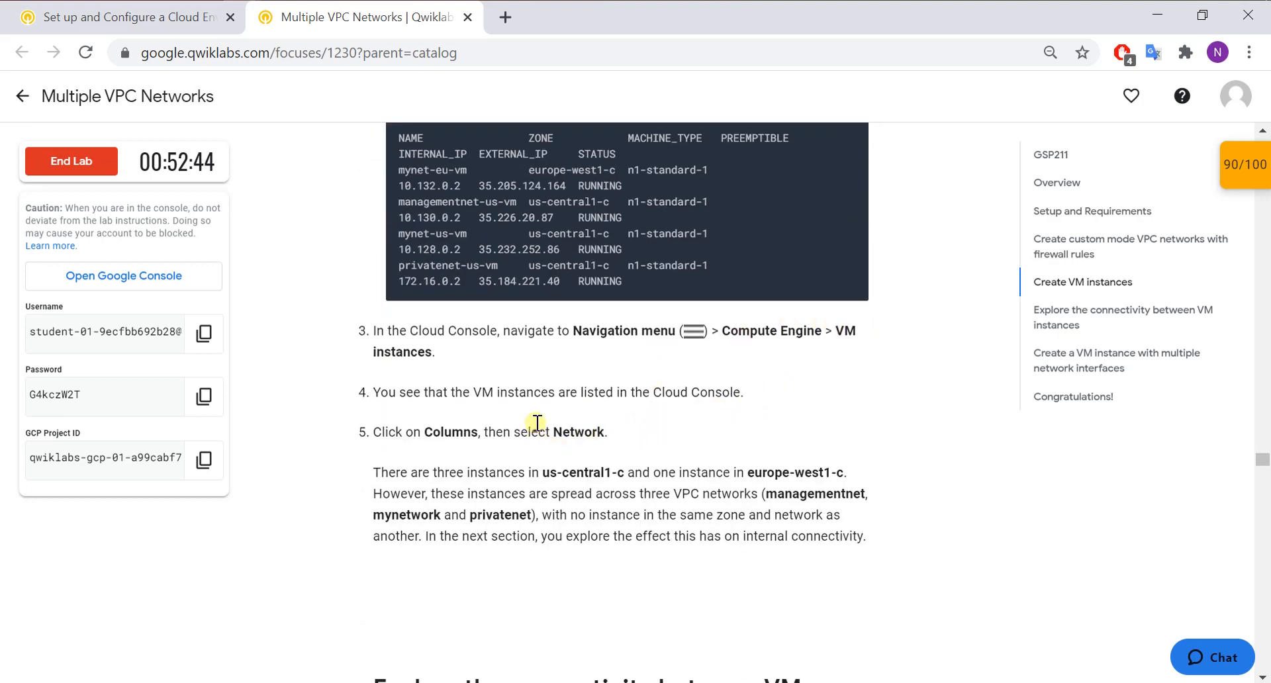
key(alt+Tab)
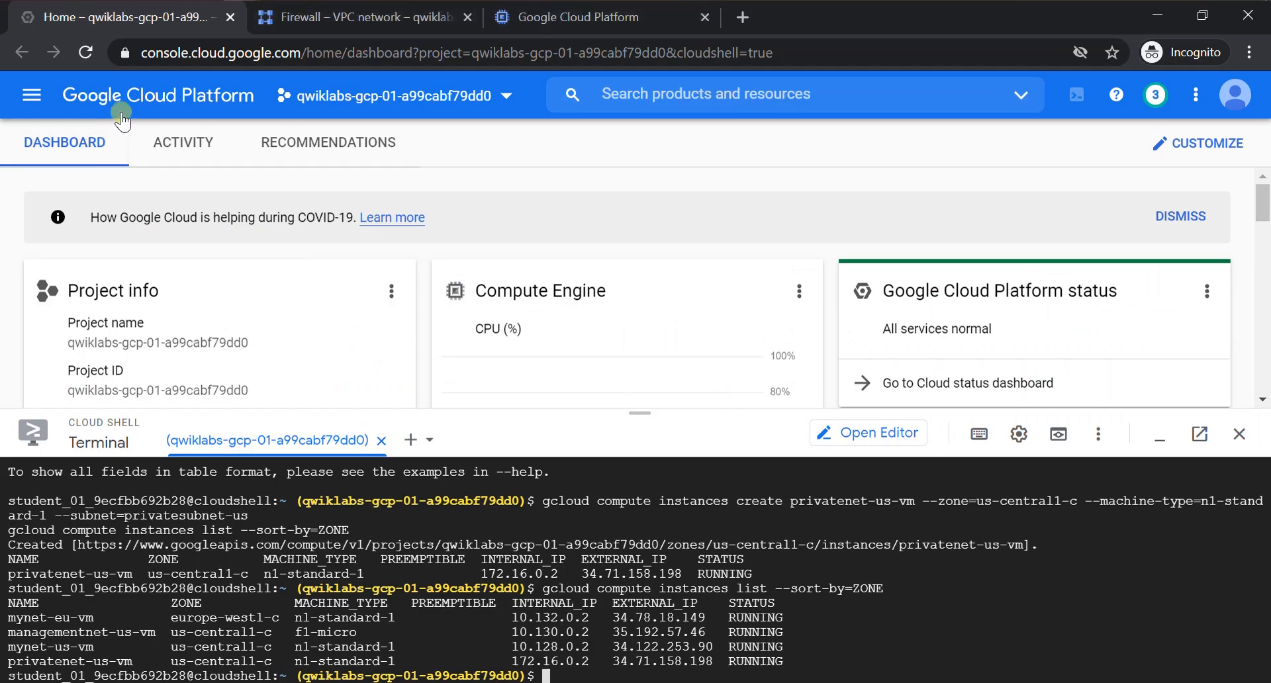
click(560, 14)
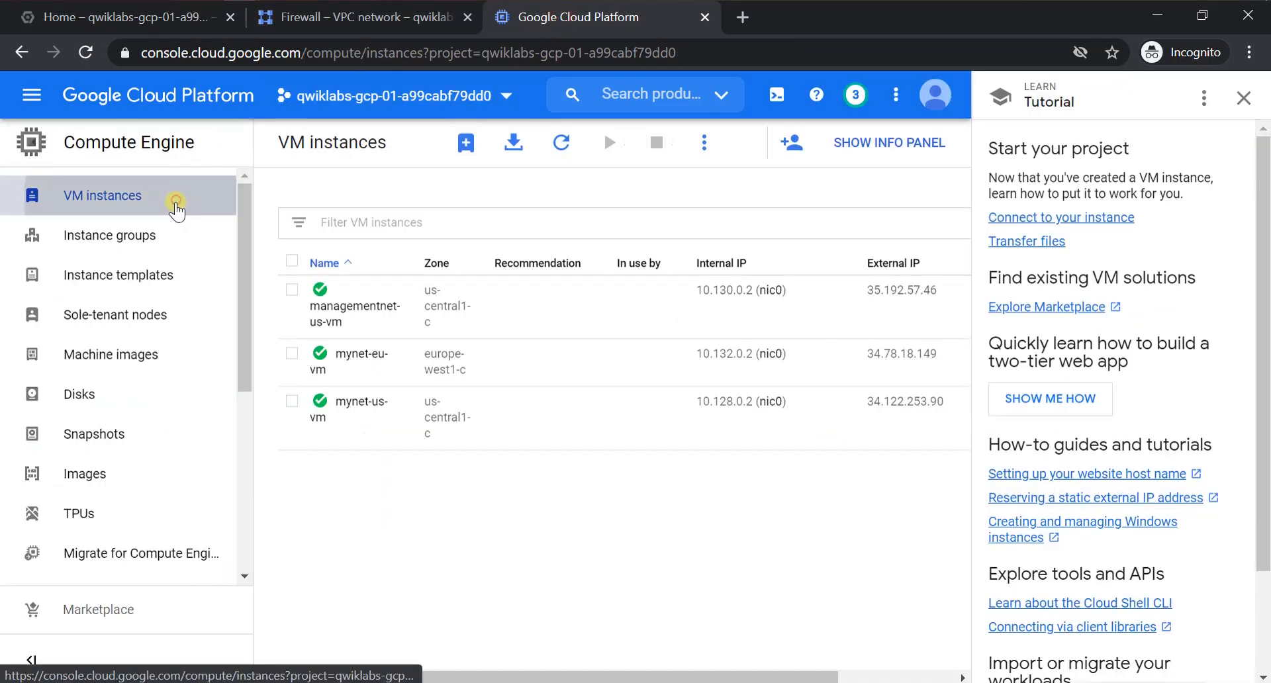
click(173, 198)
click(82, 53)
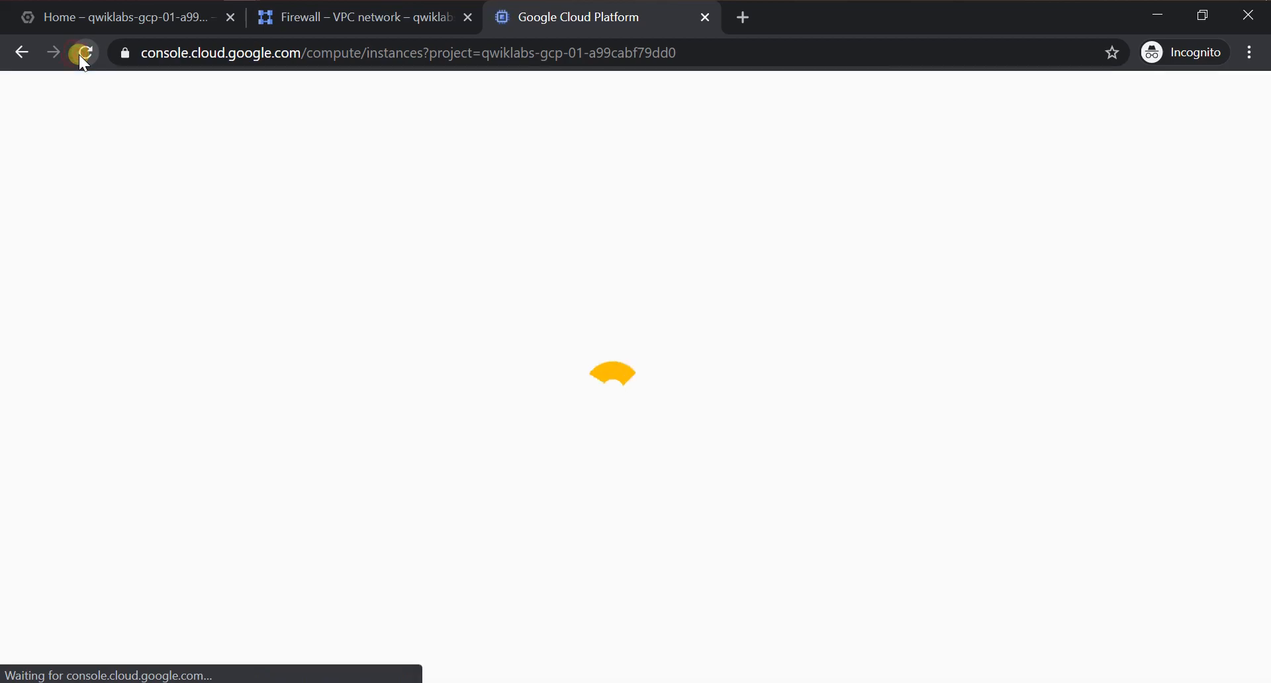
- Compare the console's VM instances list with the lab's notes on the instances' zones and networks
key(alt+Tab)
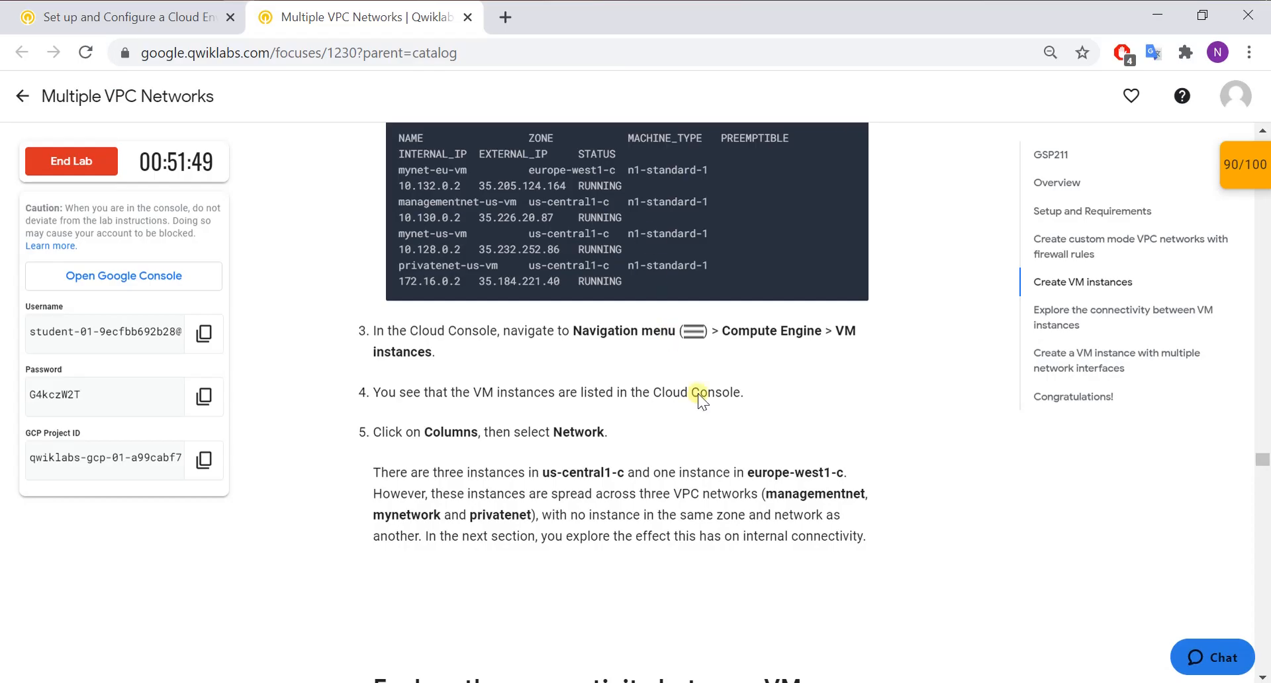
scroll(734, 473, down, 1)
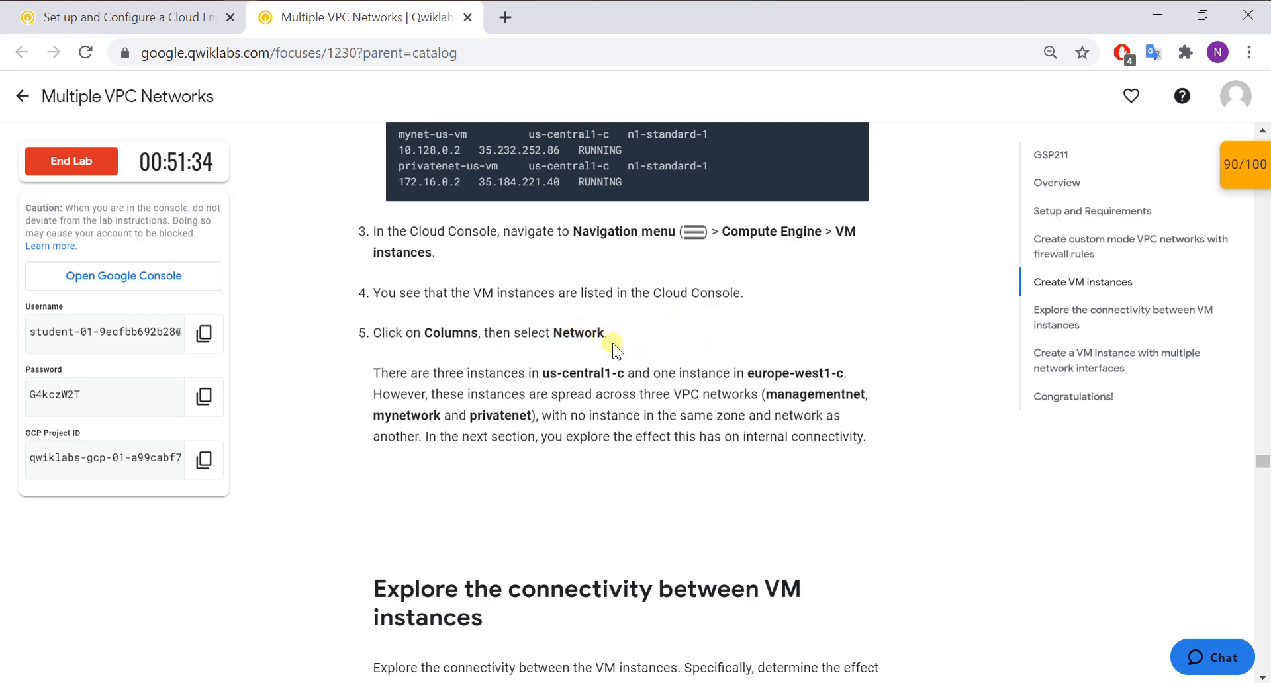
key(alt+Tab)
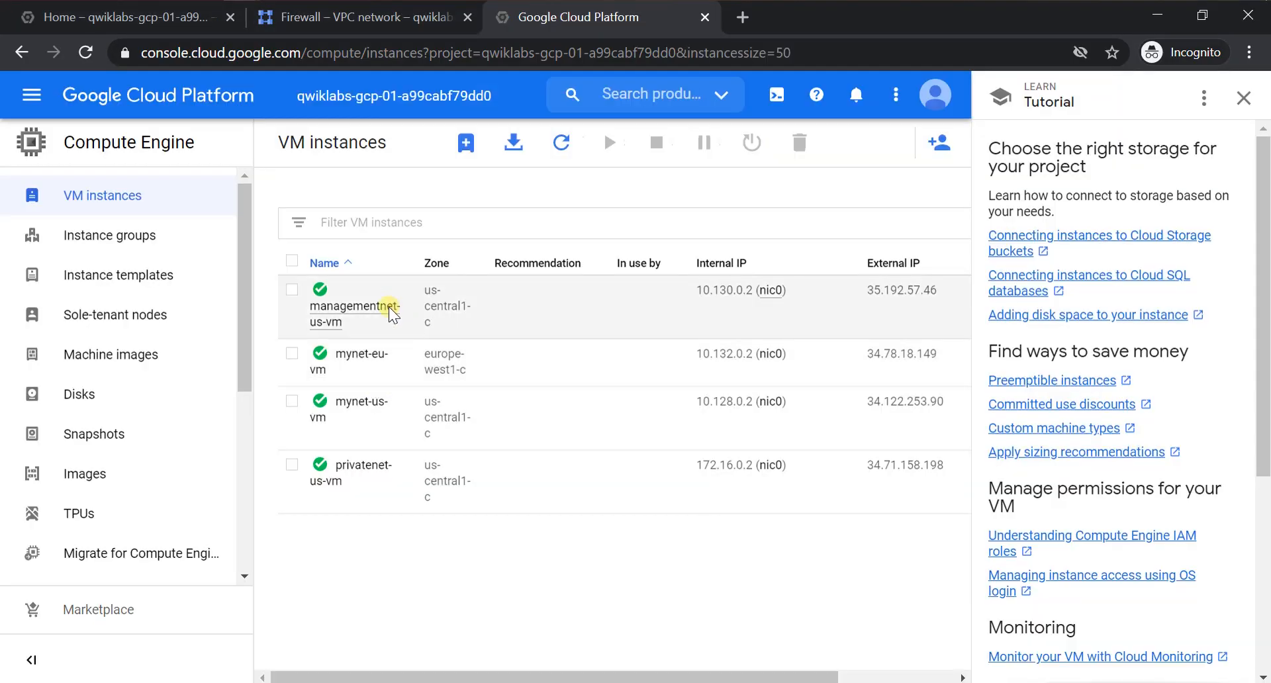
key(alt+Tab)
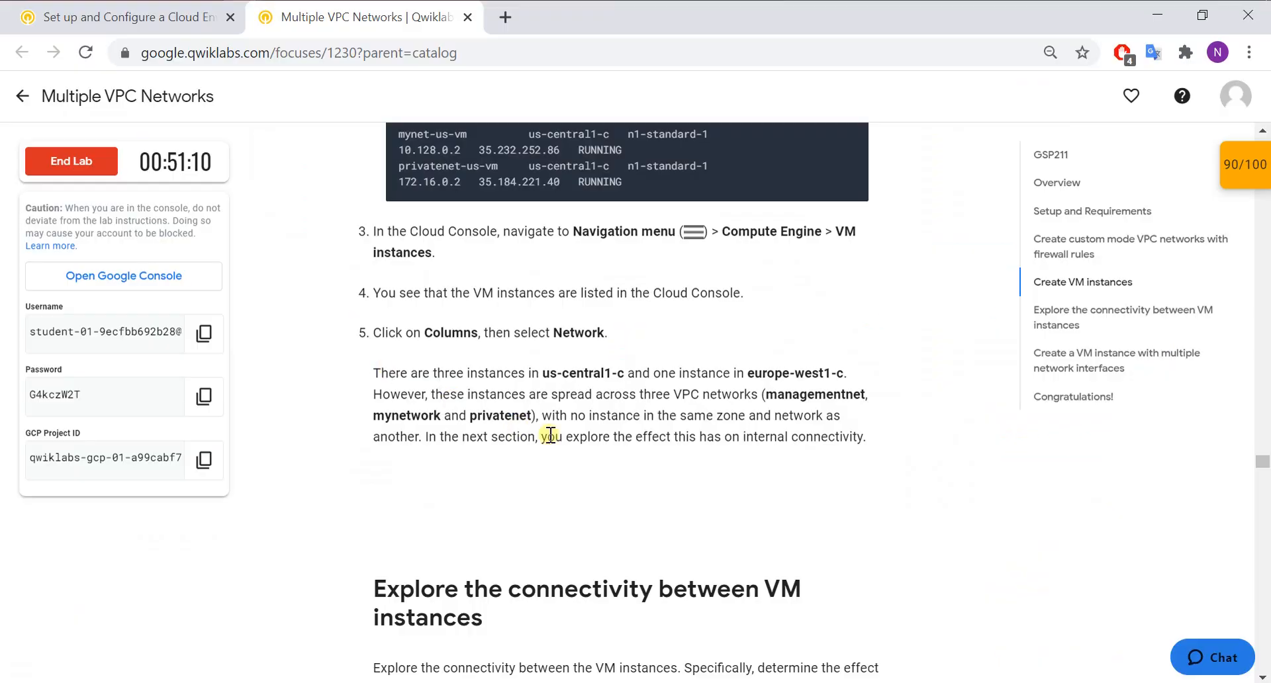
key(alt+Tab)
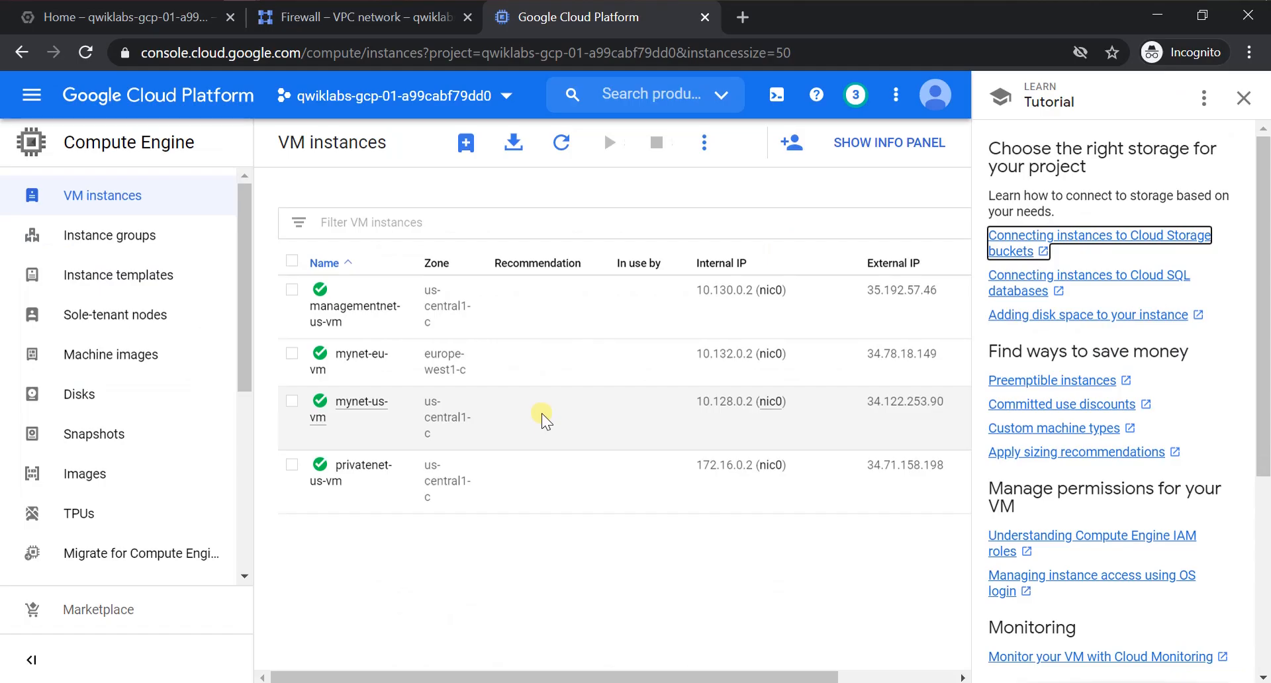
scroll(541, 413, right, 3)
key(alt+Tab)
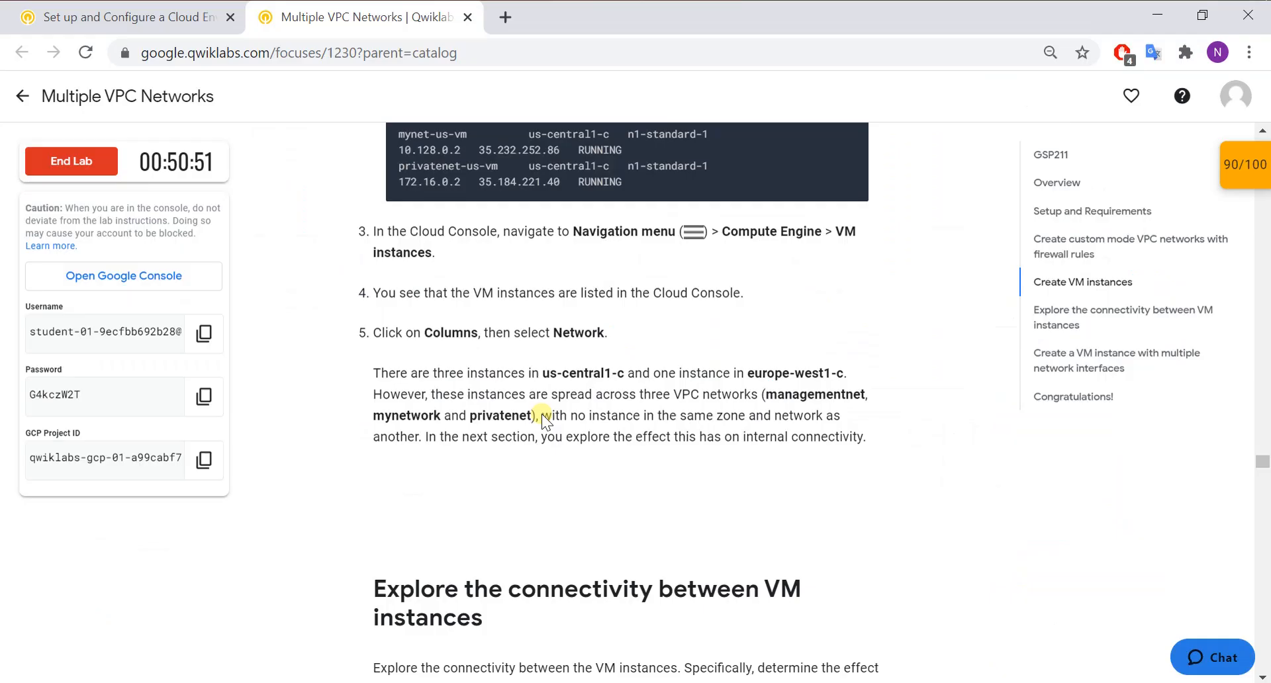
- Read the lab's section on pinging external IP addresses and copy the ping command for mynet-eu-vm
scroll(542, 414, down, 2)
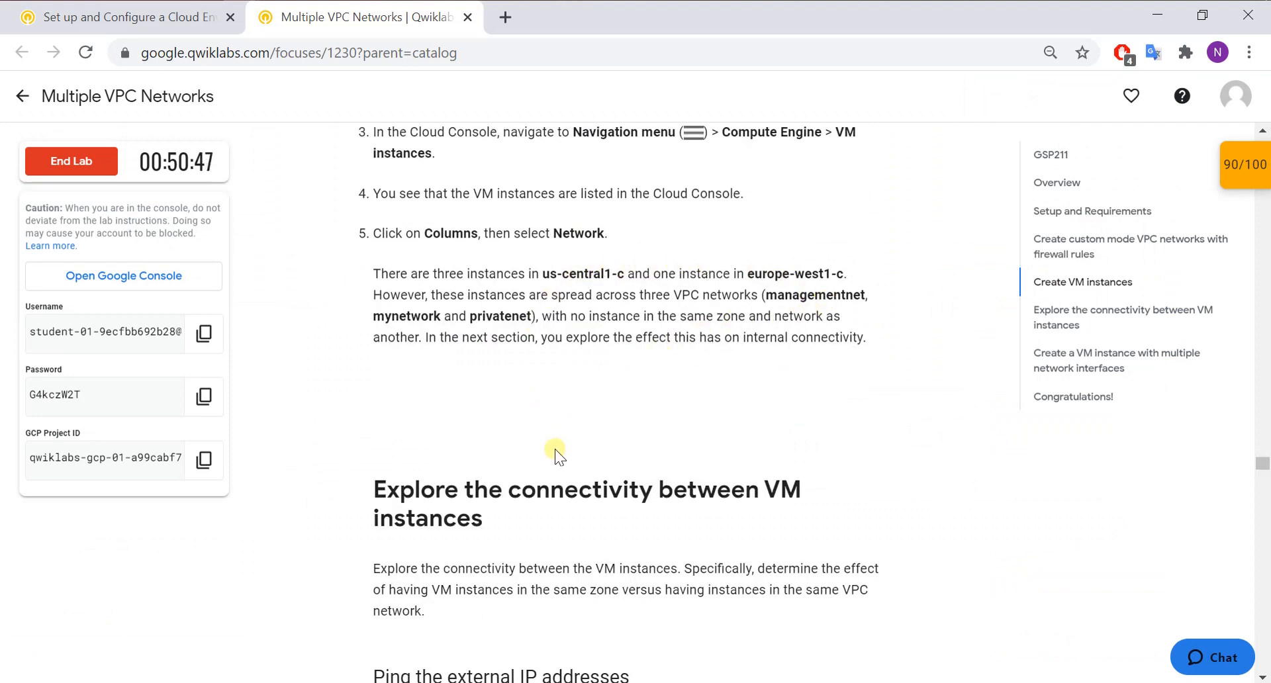
scroll(553, 451, down, 6)
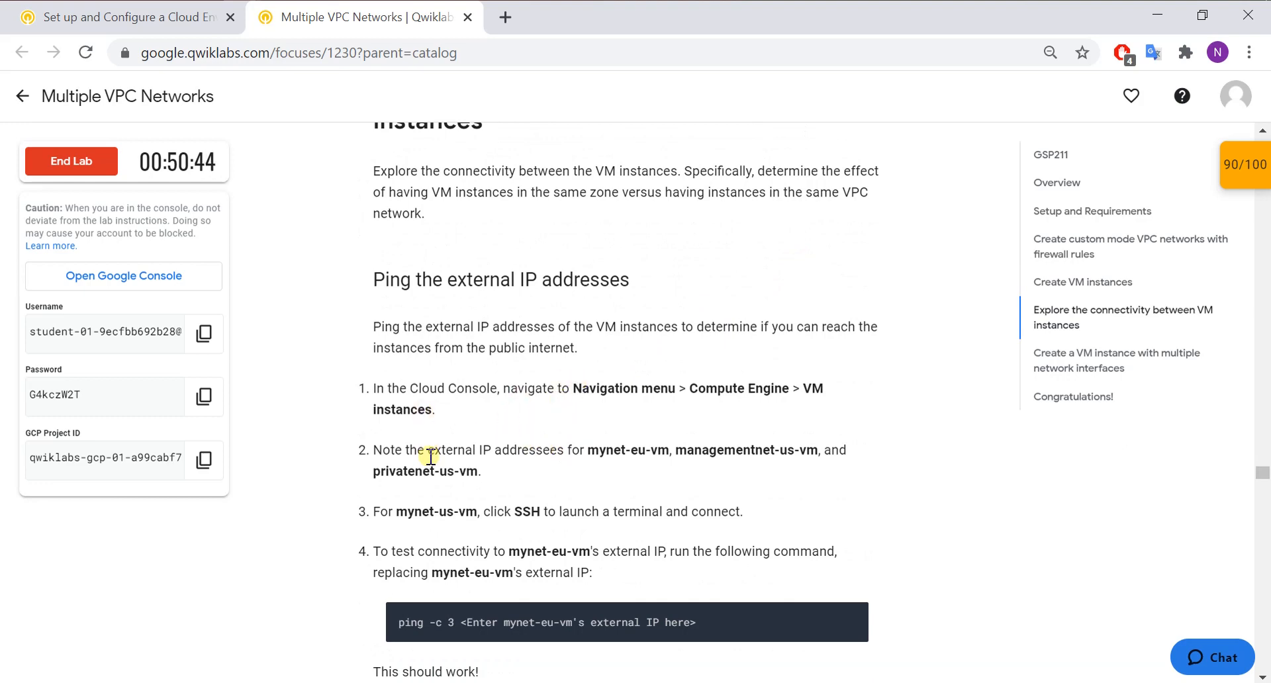
scroll(497, 473, down, 2)
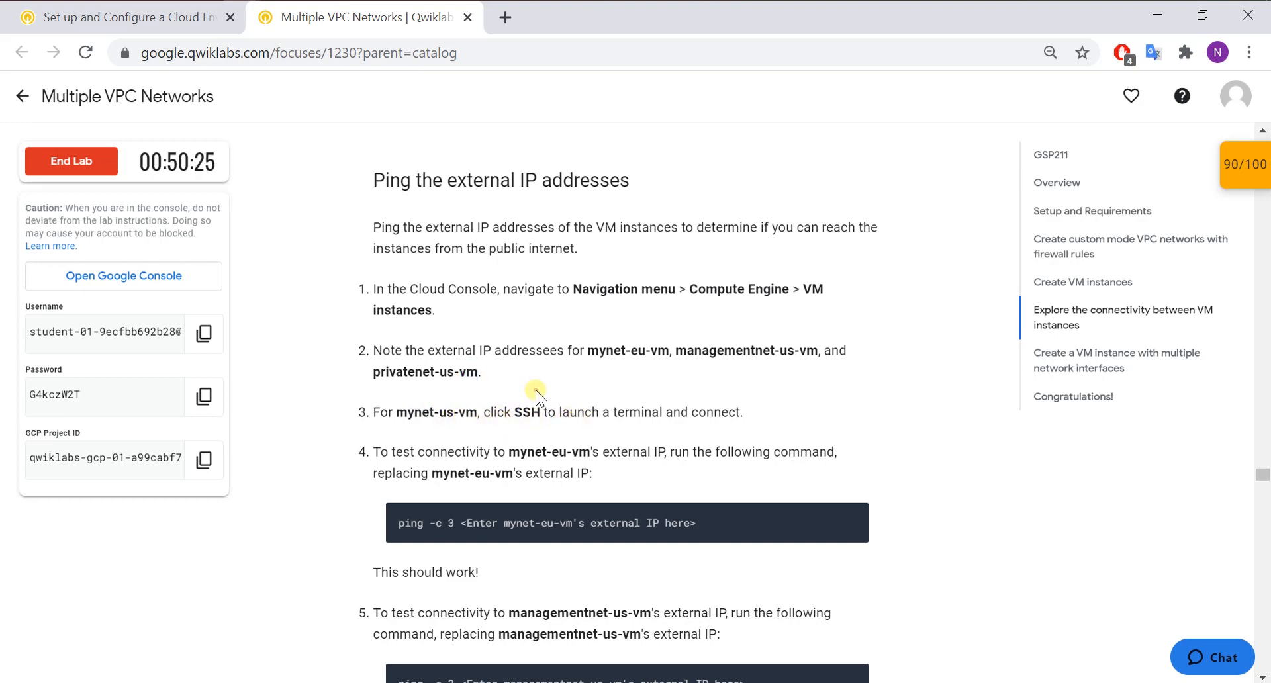
drag(396, 412, 476, 415)
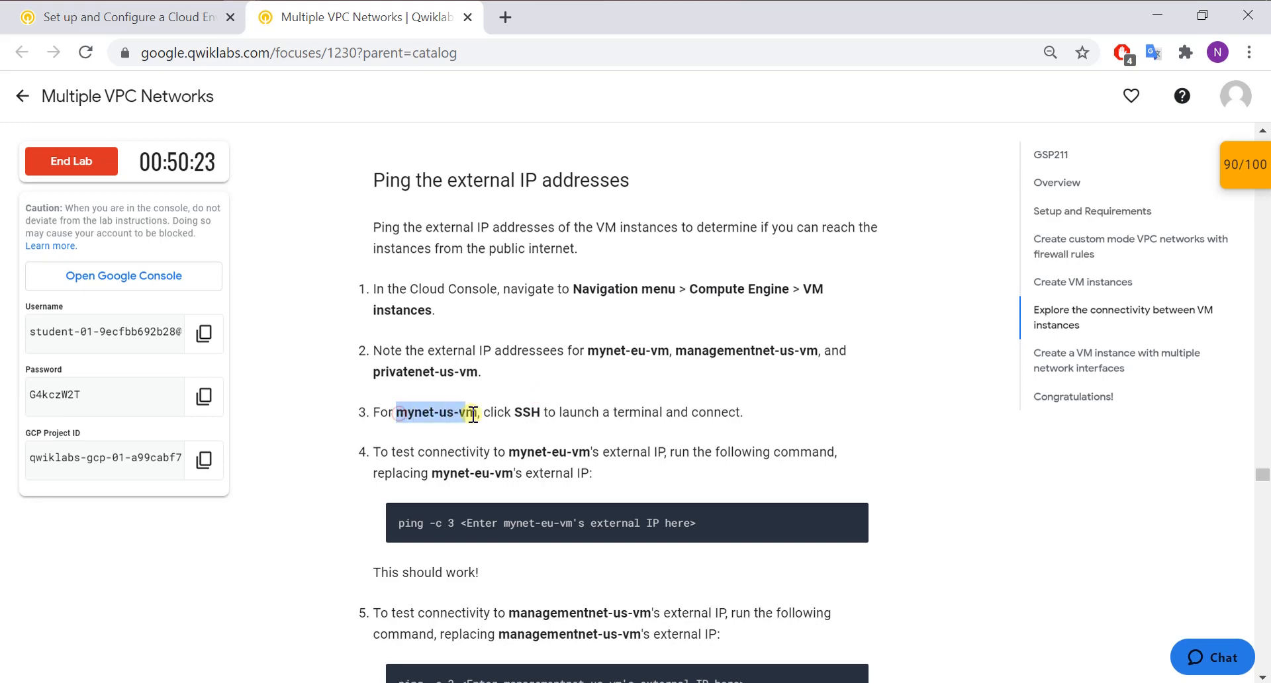
click(610, 407)
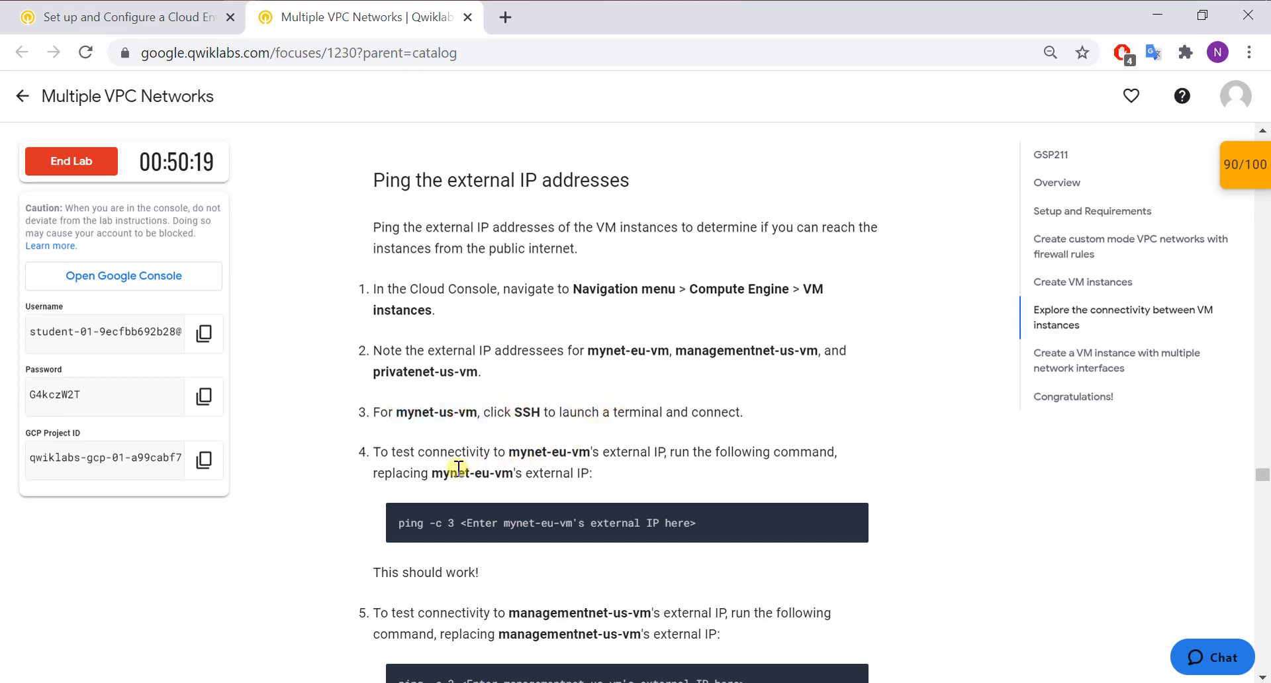
mouse_move(556, 527)
click(854, 517)
- Open an SSH terminal to mynet-us-vm from the console's VM instances list
key(alt+Tab)
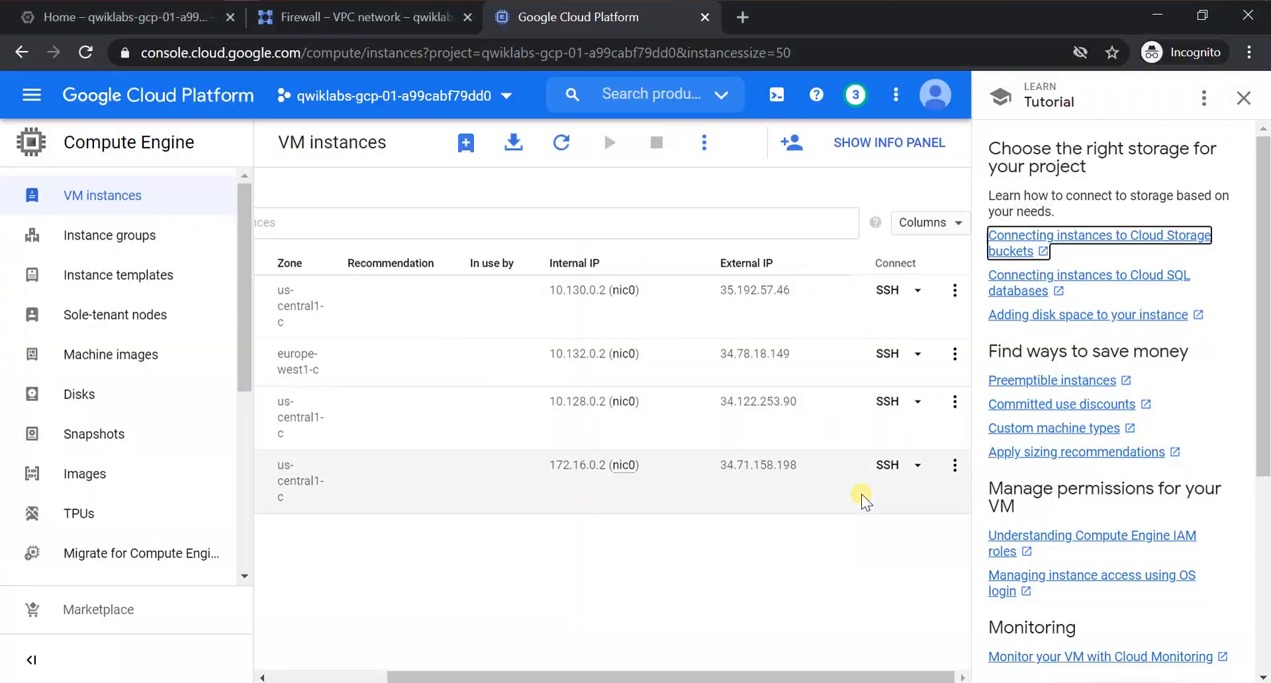
key(alt+Tab)
key(alt+Tab)
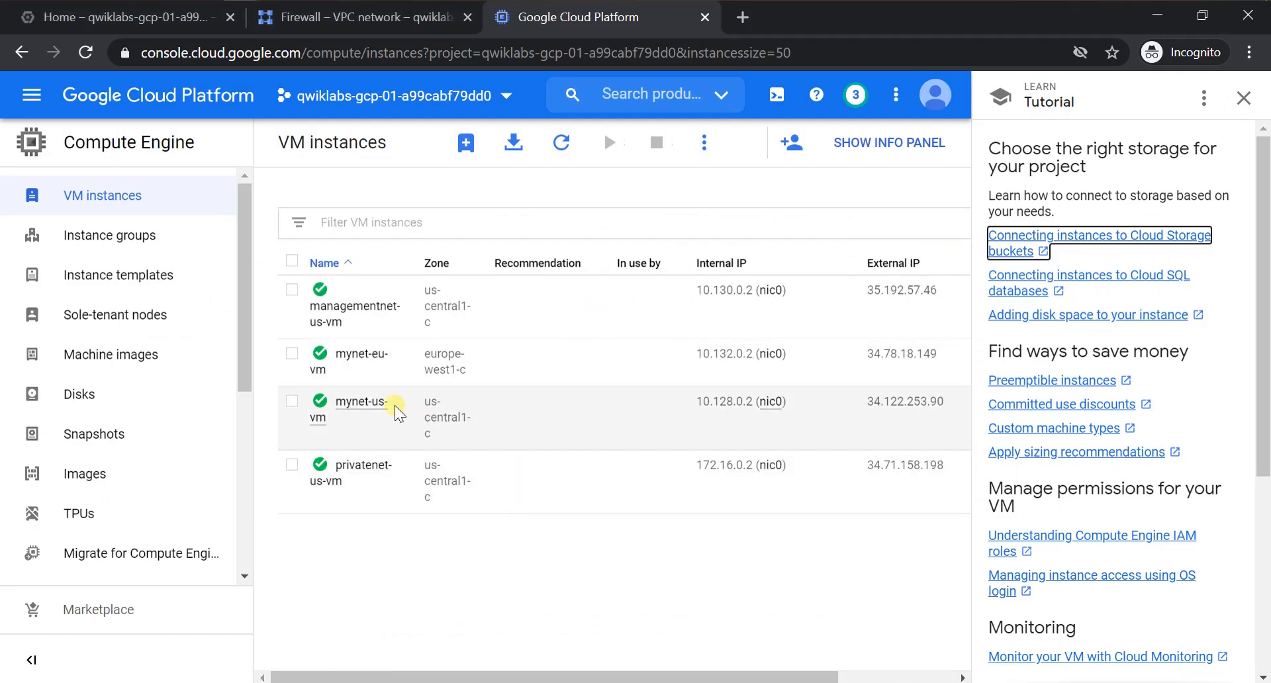
scroll(877, 407, right, 3)
click(882, 403)
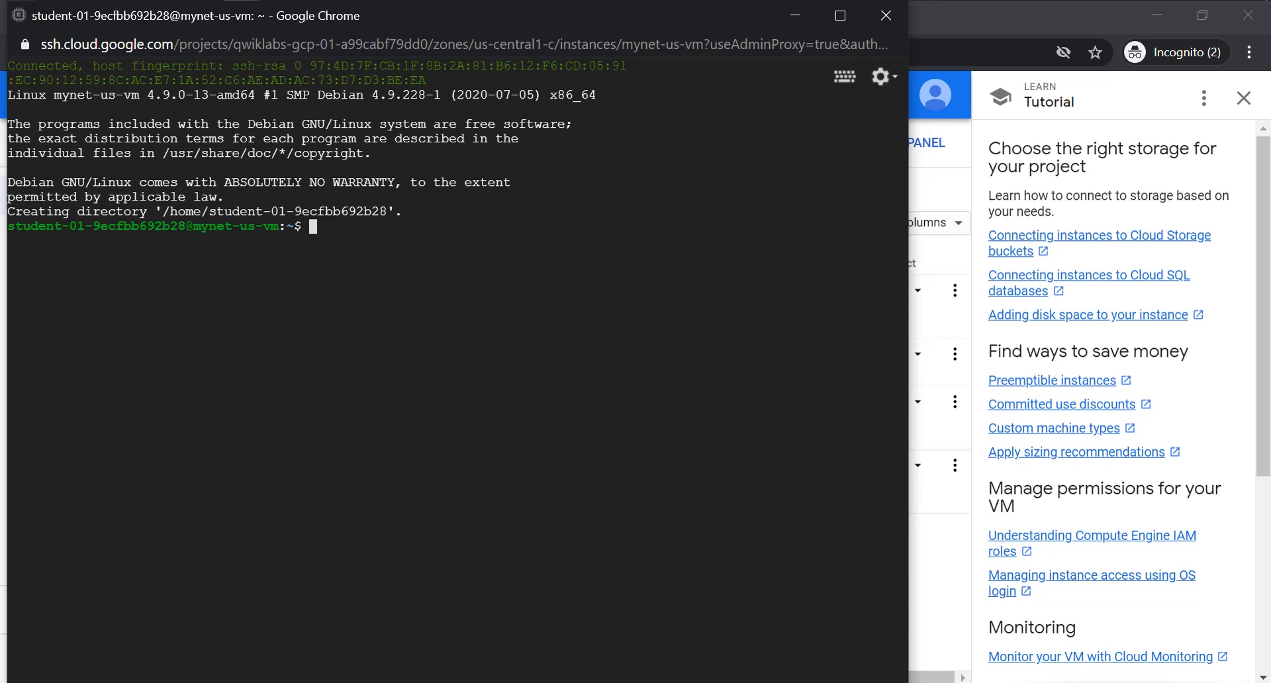
- Paste the lab's ping command into the mynet-us-vm SSH terminal, and copy the external IP 34.122.253.90 from the console's VM instances list
key(ctrl+v)
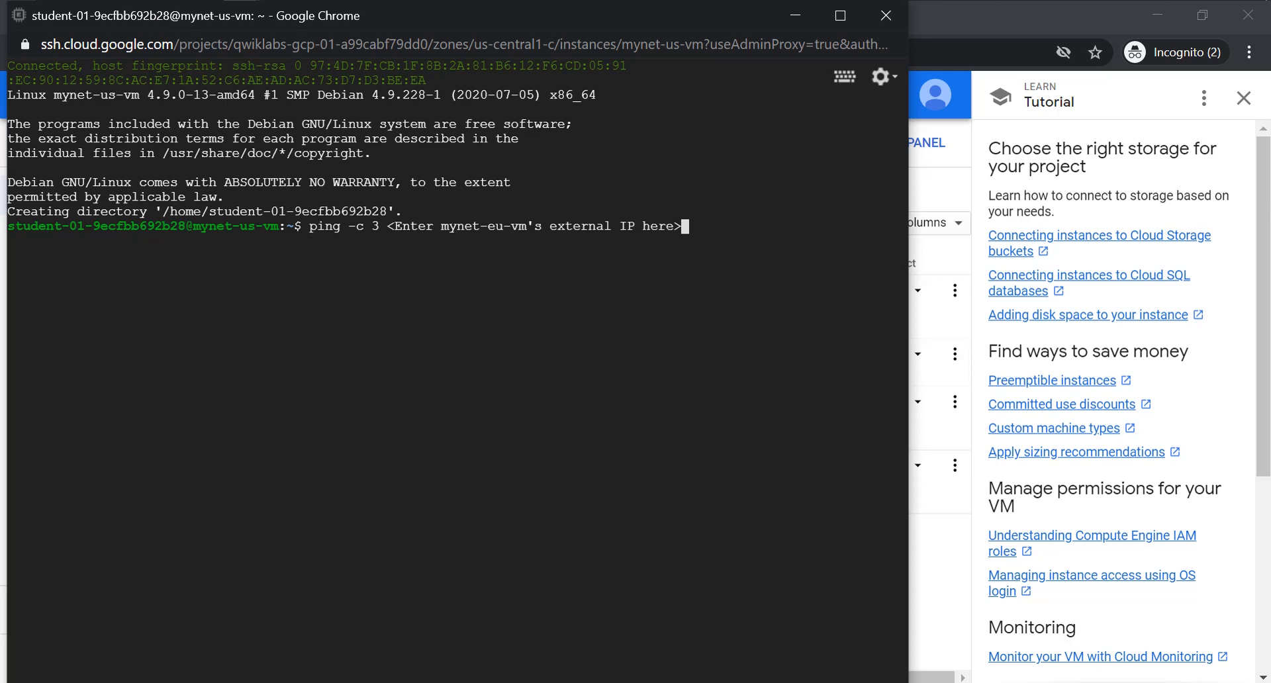
key(alt+Tab)
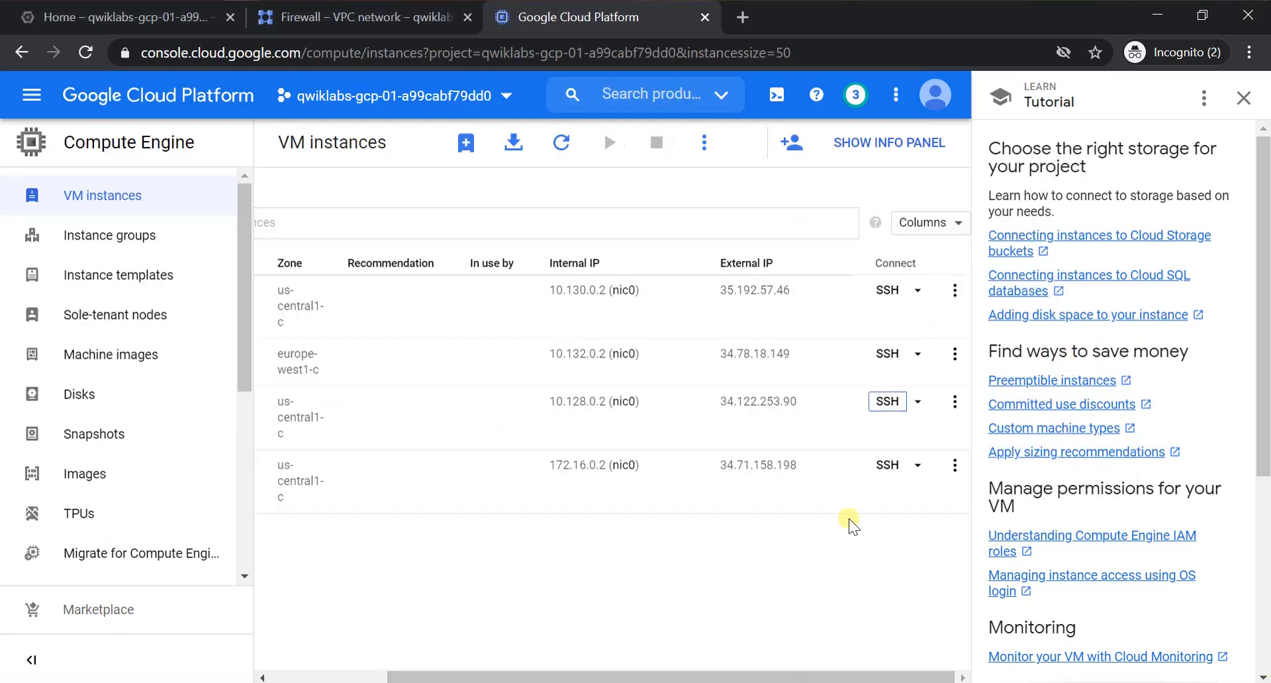
drag(826, 405, 725, 406)
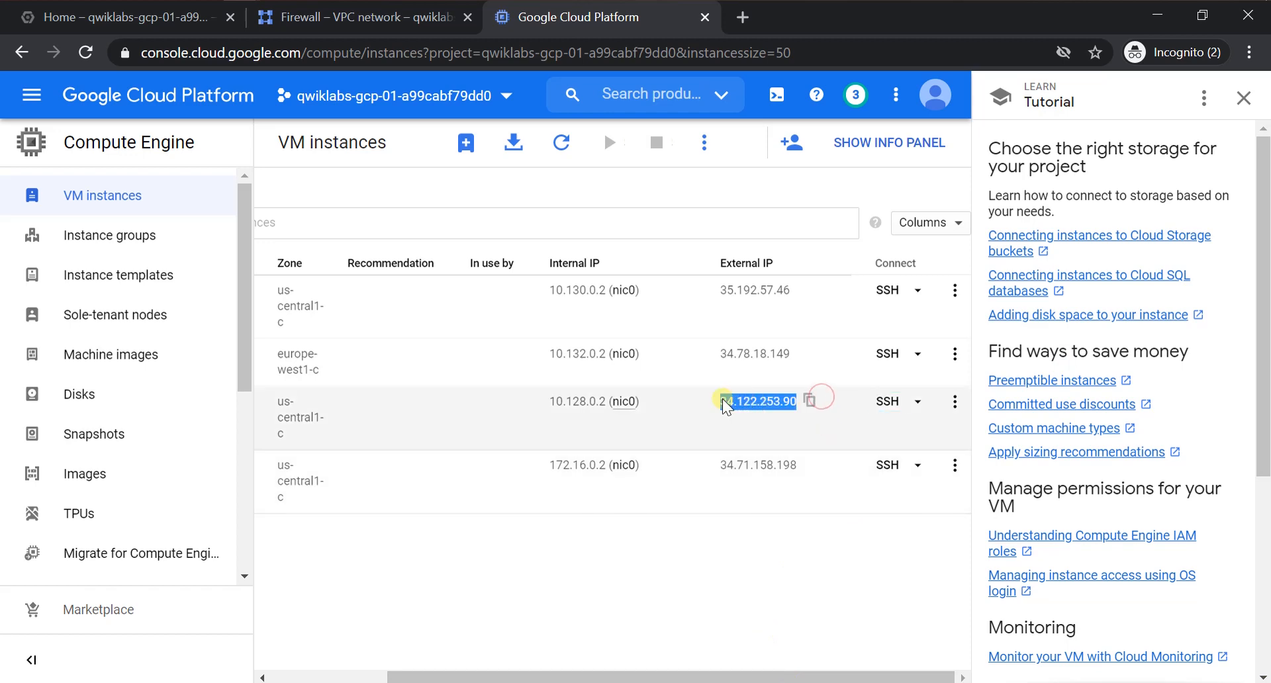
key(alt+Tab)
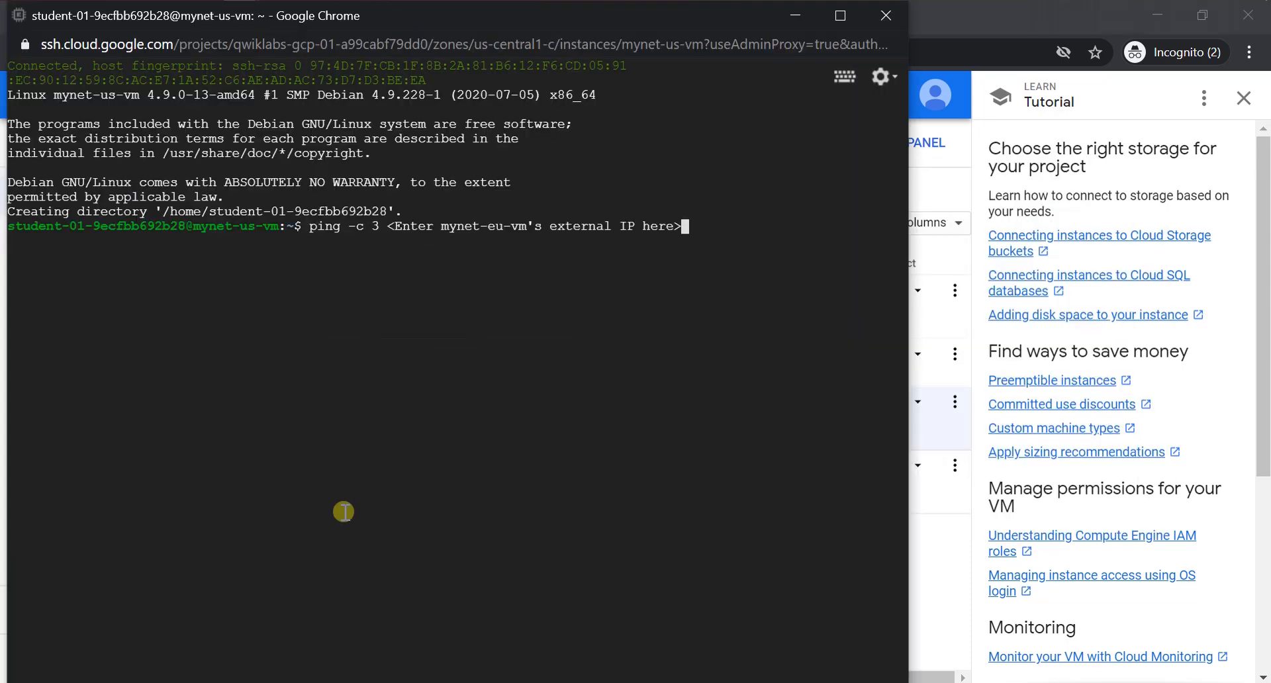
- Clear the ping command from the terminal prompt and paste the lab's version again from the clipboard history
key(BackSpace)
key(BackSpace)
key(BackSpace)
key(BackSpace)
key(BackSpace)
key(BackSpace)
key(BackSpace)
key(BackSpace)
key(BackSpace)
key(BackSpace)
key(BackSpace)
key(BackSpace)
key(BackSpace)
key(BackSpace)
key(BackSpace)
key(BackSpace)
key(BackSpace)
key(BackSpace)
key(BackSpace)
key(BackSpace)
key(BackSpace)
key(BackSpace)
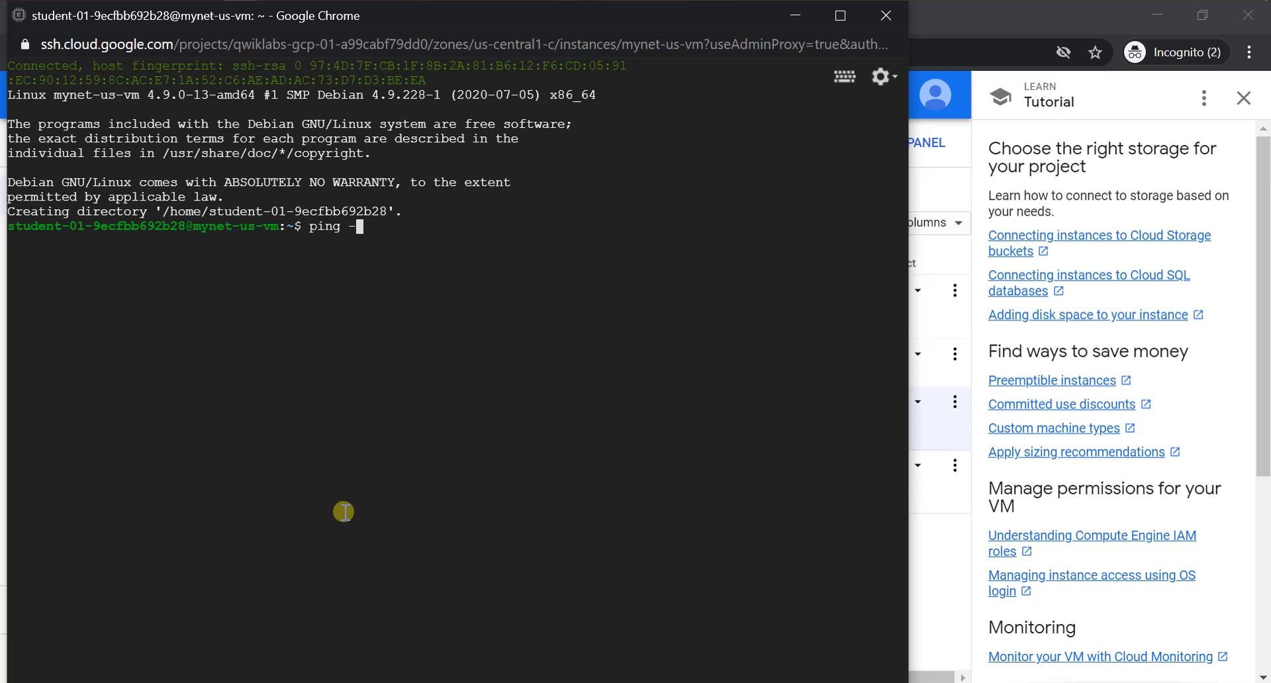
key(BackSpace)
key(BackSpace)
key(BackSpace)
key(BackSpace)
key(BackSpace)
key(BackSpace)
key(Down)
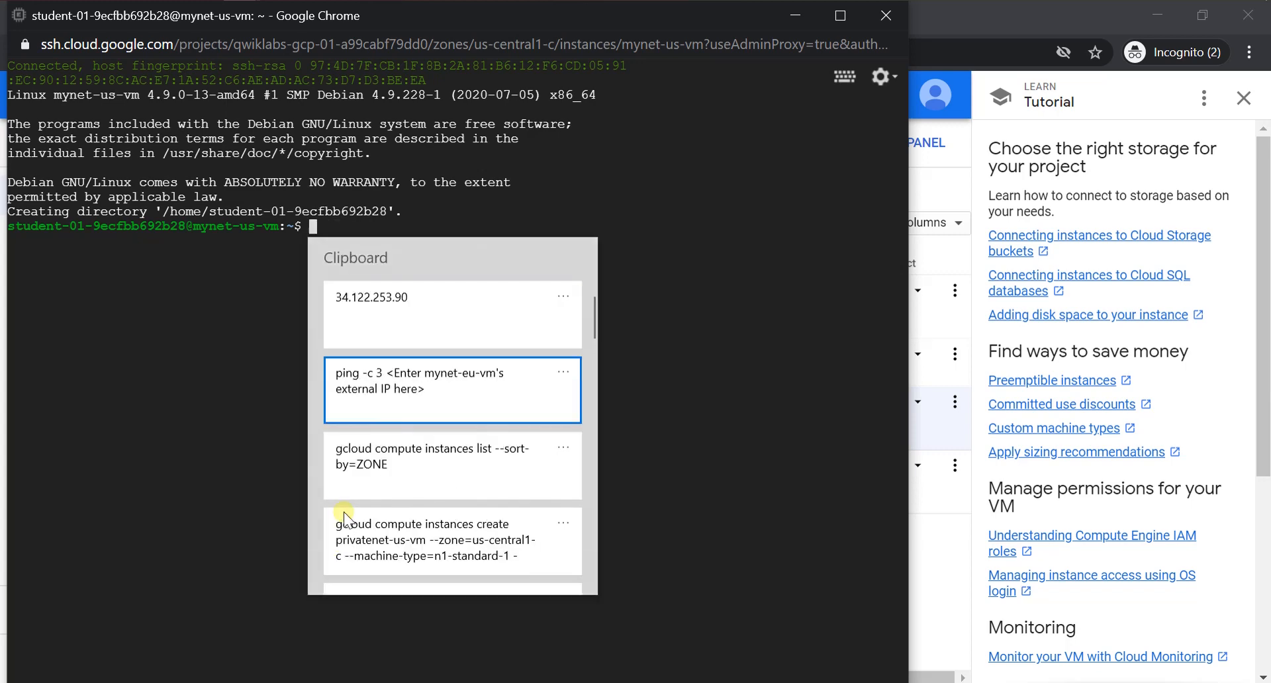
key(Return)
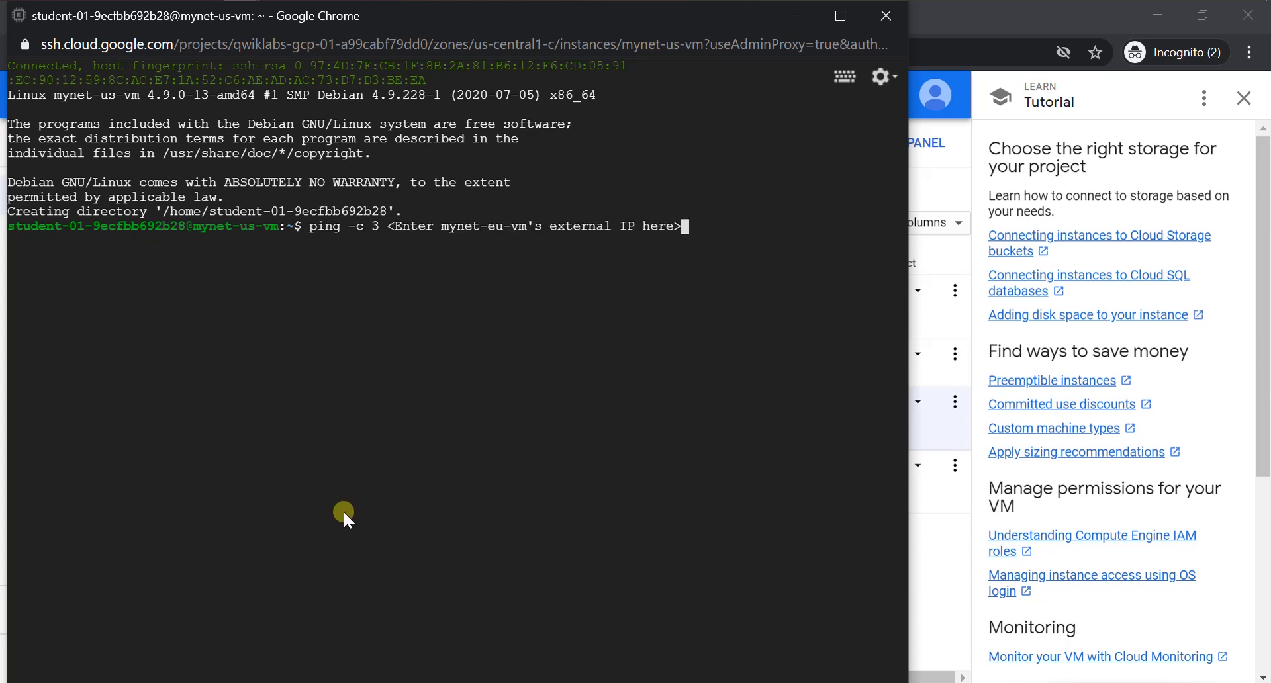
- Replace the placeholder in the ping command with 34.122.253.90 and run "ping -c 3 34.122.253.90" in the SSH terminal
key(BackSpace)
key(BackSpace)
key(BackSpace)
key(BackSpace)
key(BackSpace)
key(BackSpace)
key(BackSpace)
key(BackSpace)
key(BackSpace)
key(BackSpace)
key(BackSpace)
key(BackSpace)
key(BackSpace)
key(BackSpace)
key(BackSpace)
key(BackSpace)
key(BackSpace)
key(BackSpace)
key(BackSpace)
key(BackSpace)
key(BackSpace)
key(BackSpace)
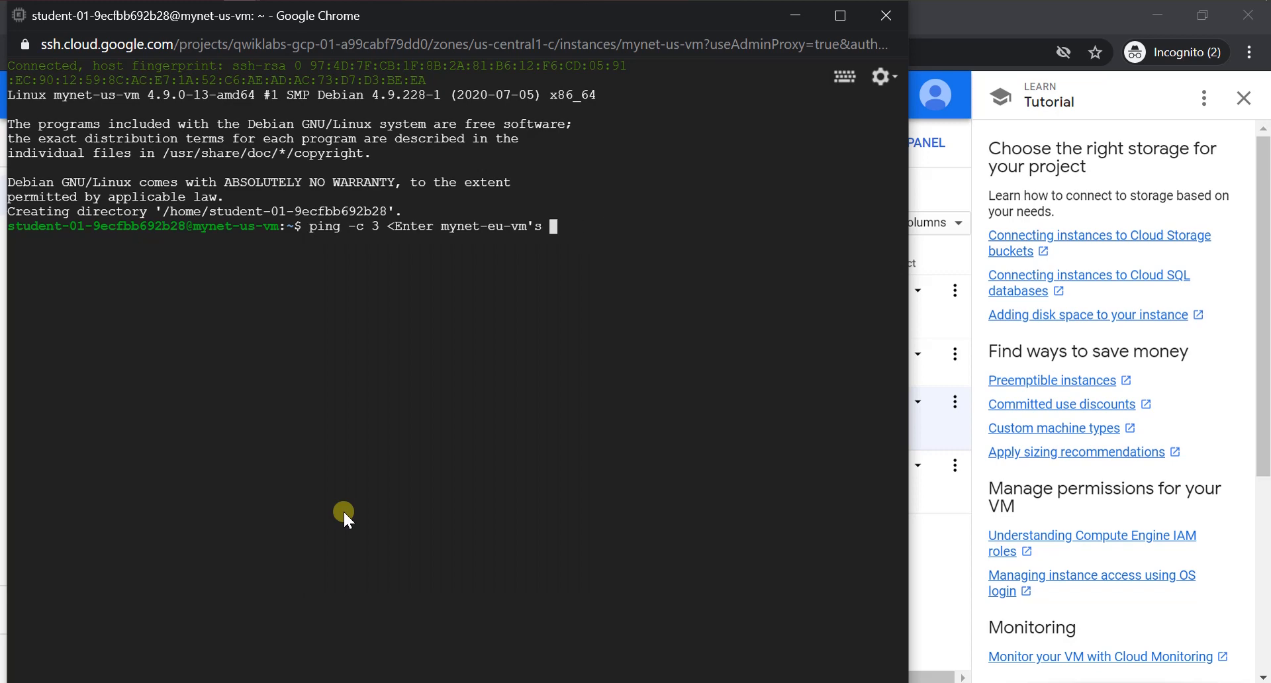
key(BackSpace)
key(BackSpace)
key(BackSpace)
key(BackSpace)
key(BackSpace)
key(BackSpace)
key(BackSpace)
key(BackSpace)
key(BackSpace)
key(BackSpace)
key(BackSpace)
key(BackSpace)
key(BackSpace)
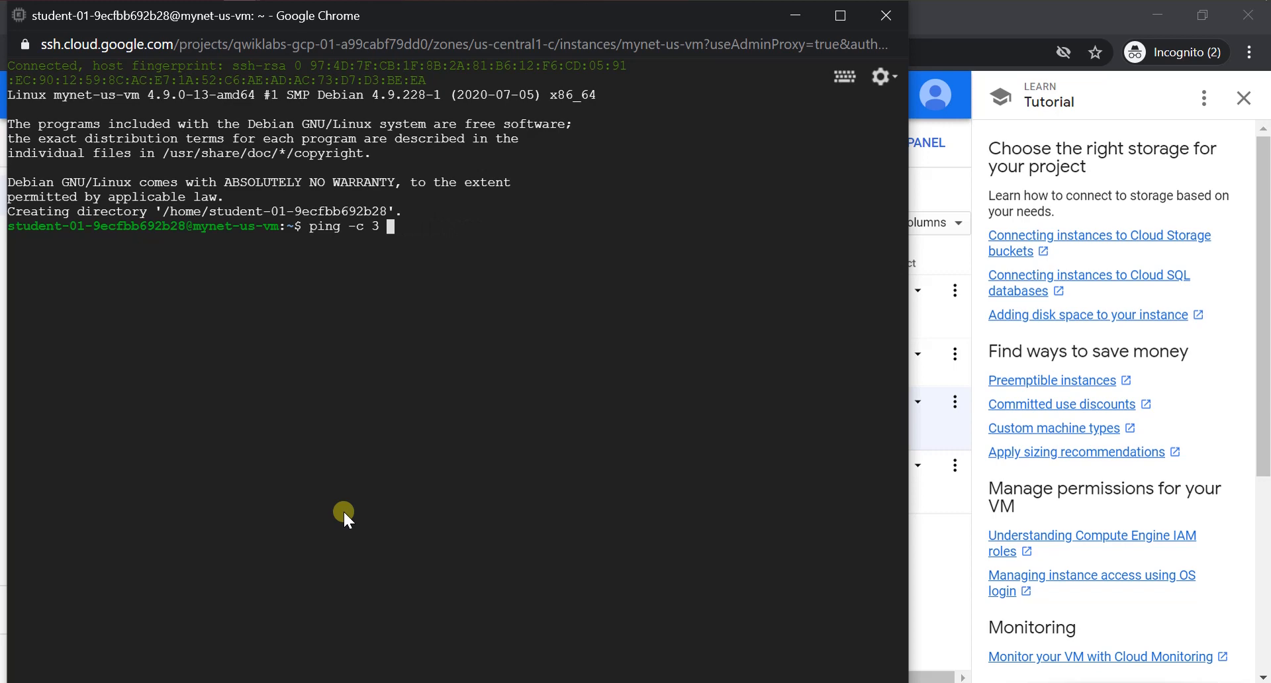
key(super+v)
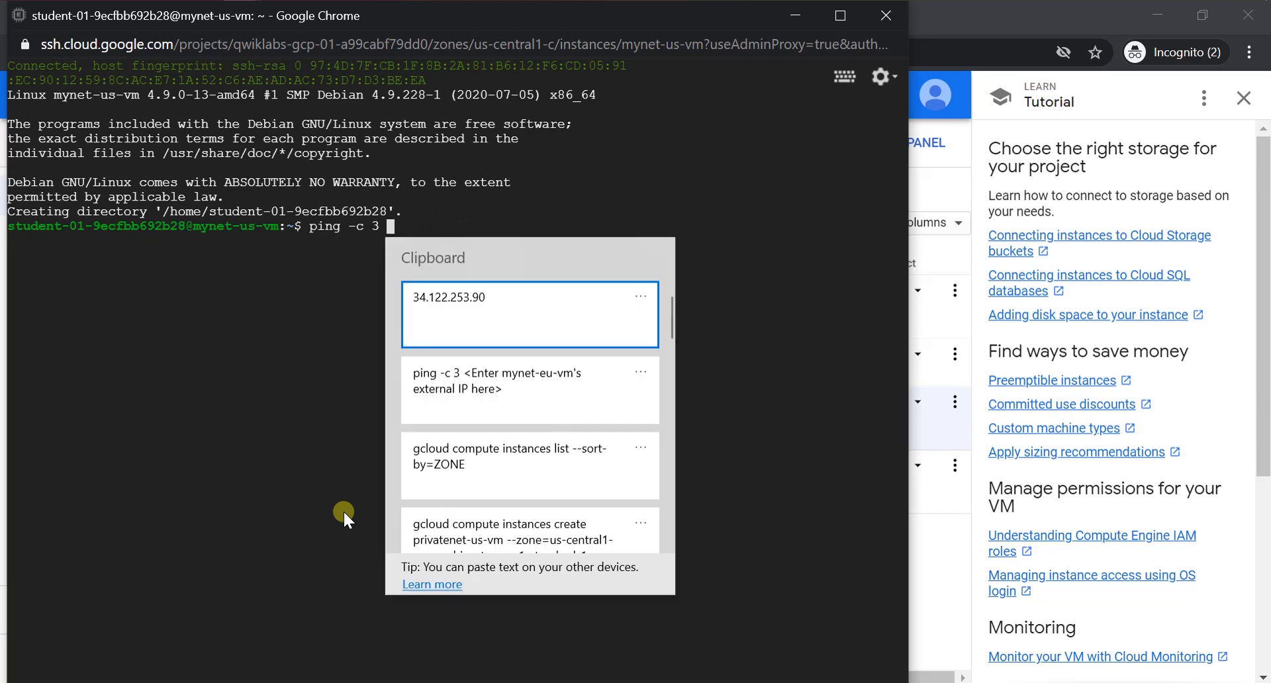
key(Down)
key(Up)
key(Return)
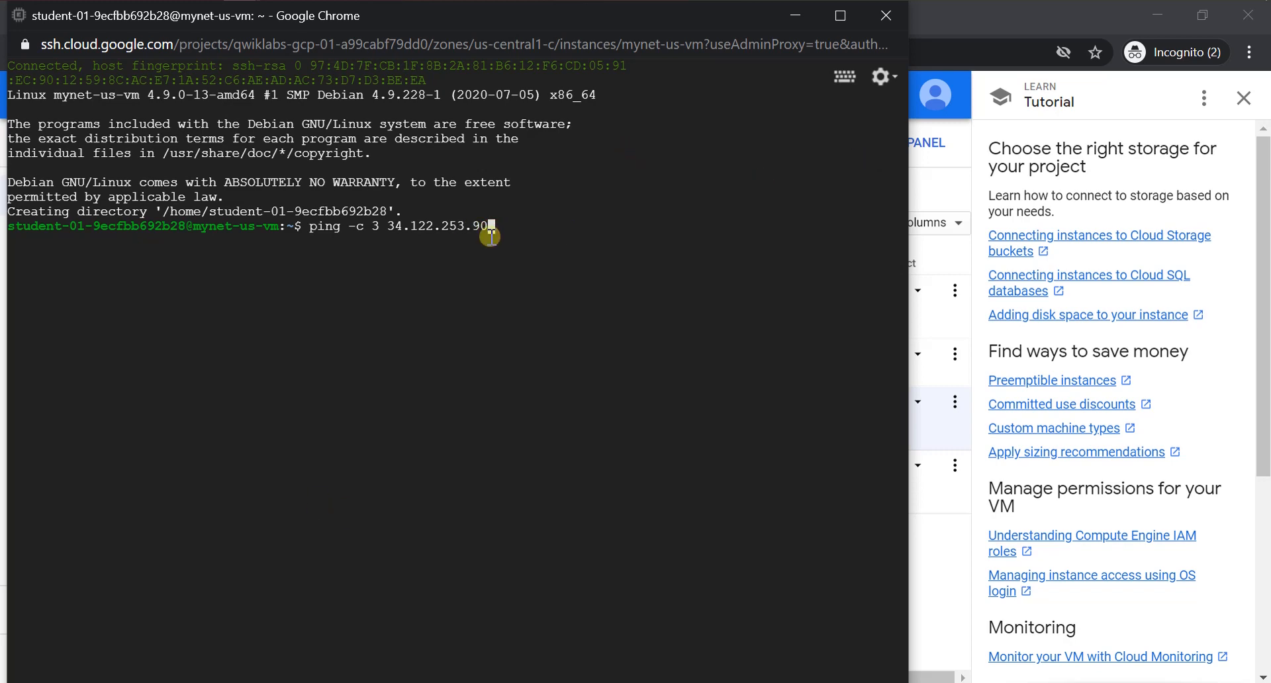
key(Return)
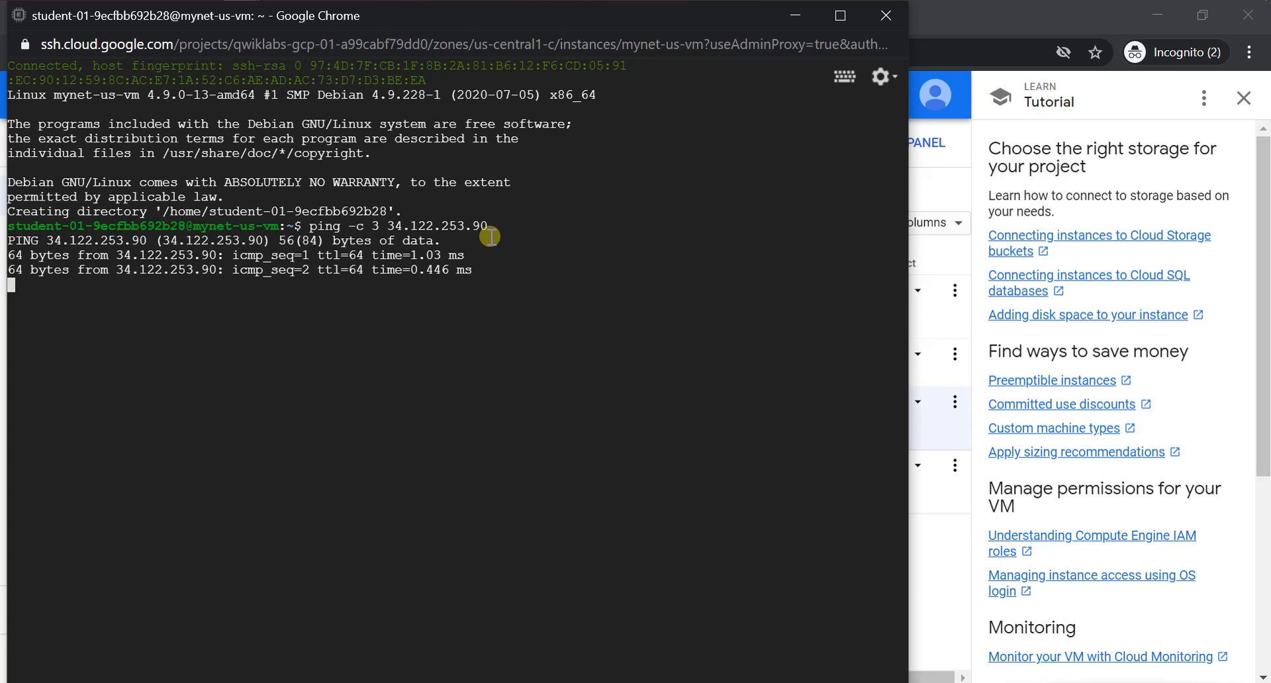
- Check the lab's next ping instruction and copy managementnet-us-vm's external IP, 35.192.57.46, from the console's VM instances list
key(alt+Tab)
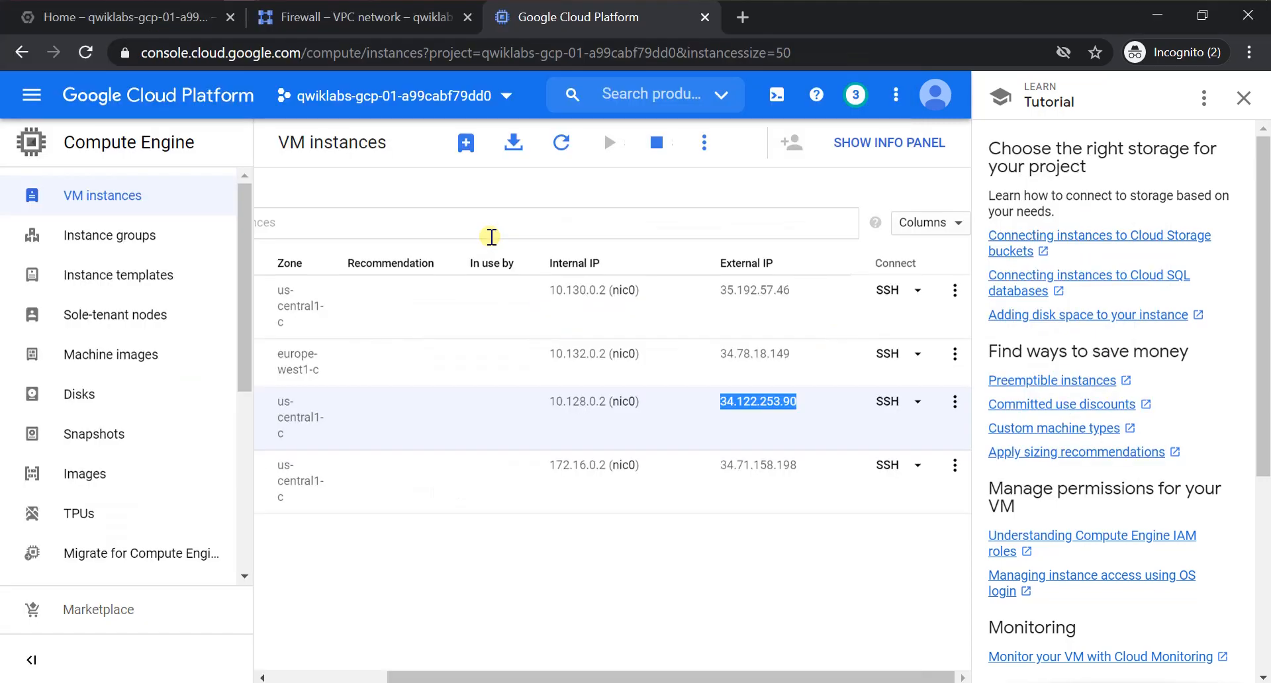
key(alt+Tab)
key(alt+Tab)
key(Tab)
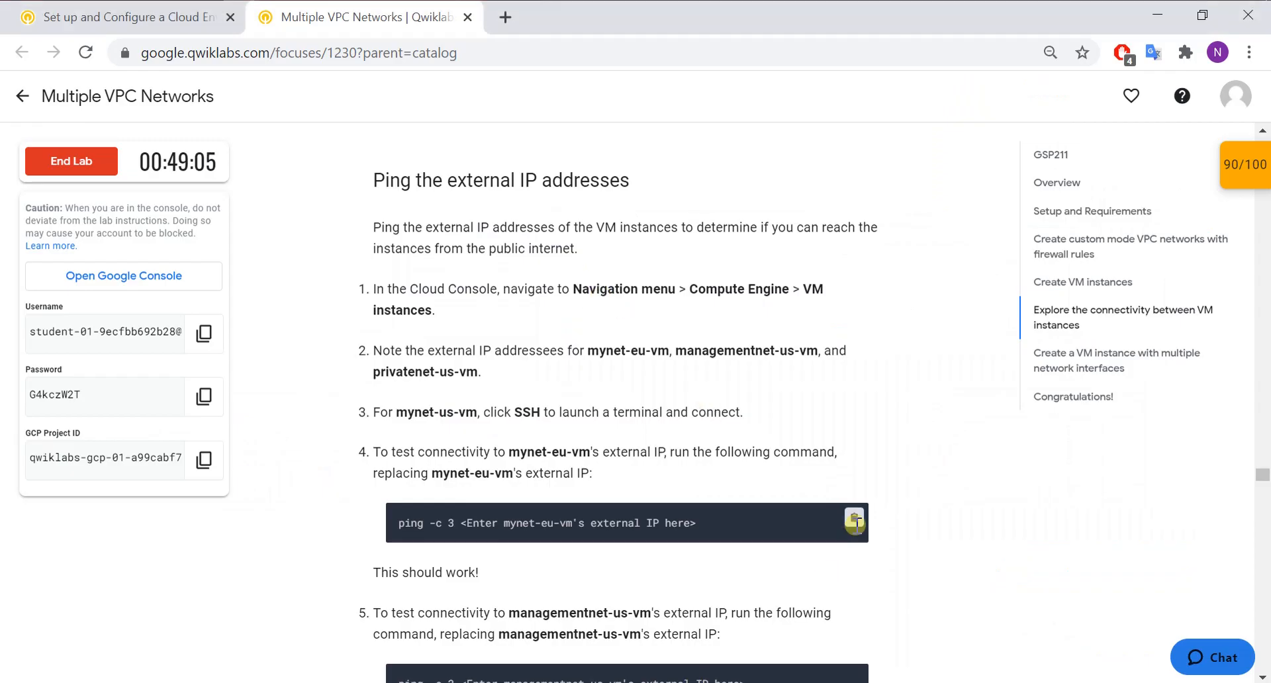
scroll(854, 523, down, 5)
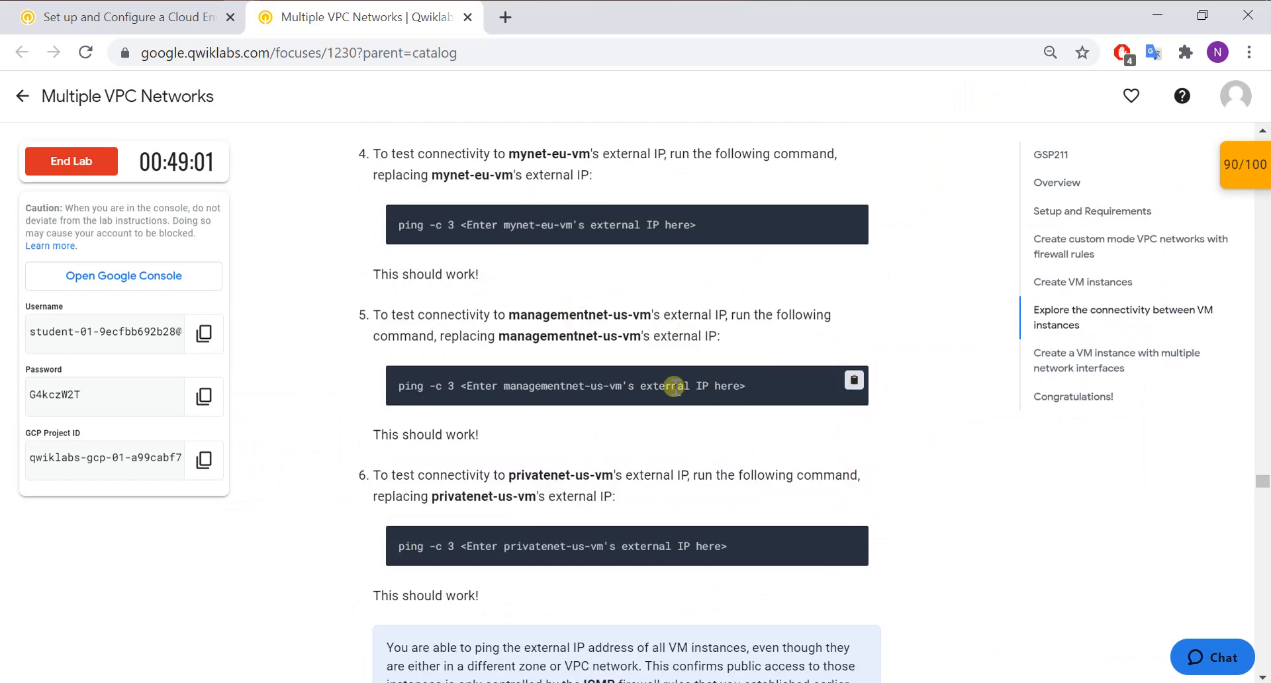
key(alt+Tab)
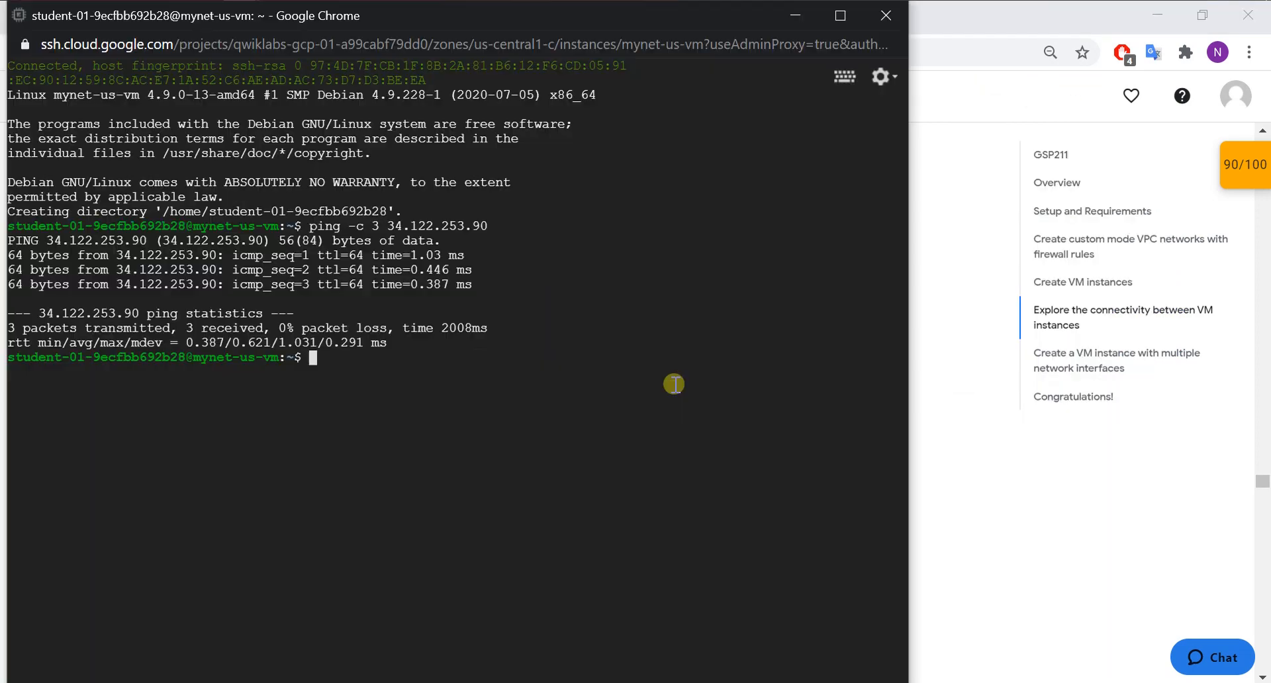
key(alt+Tab)
key(alt+Tab)
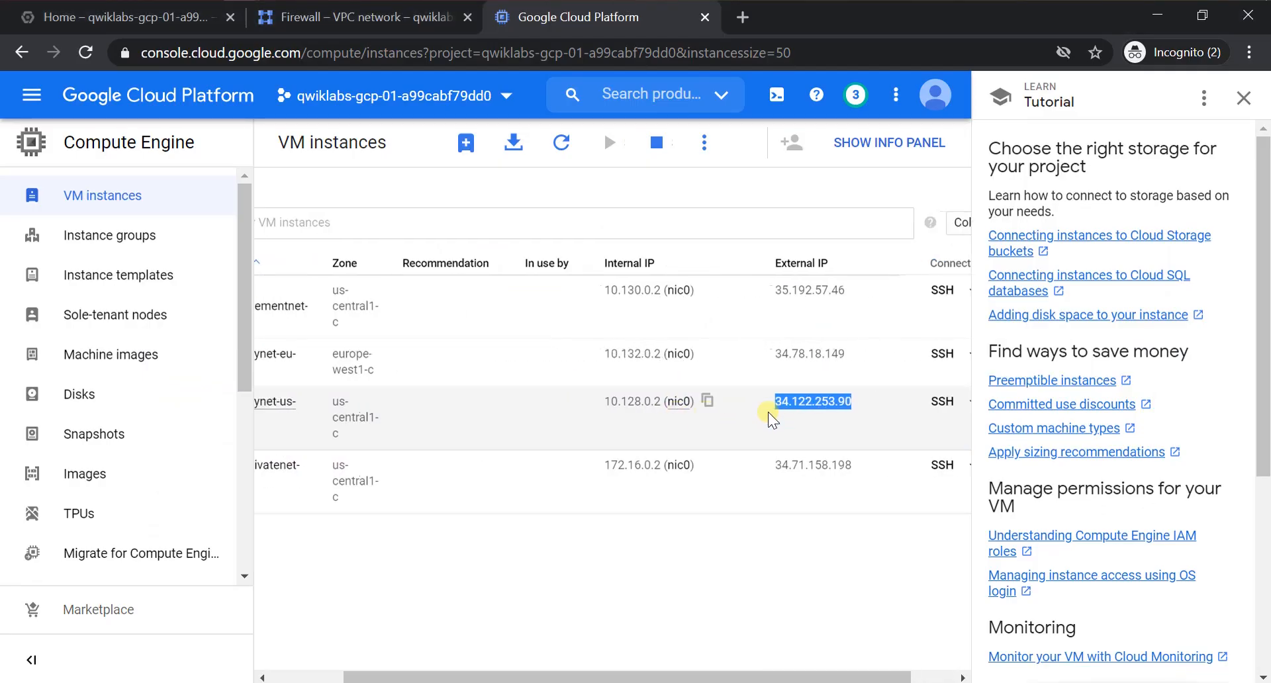
scroll(770, 420, right, 2)
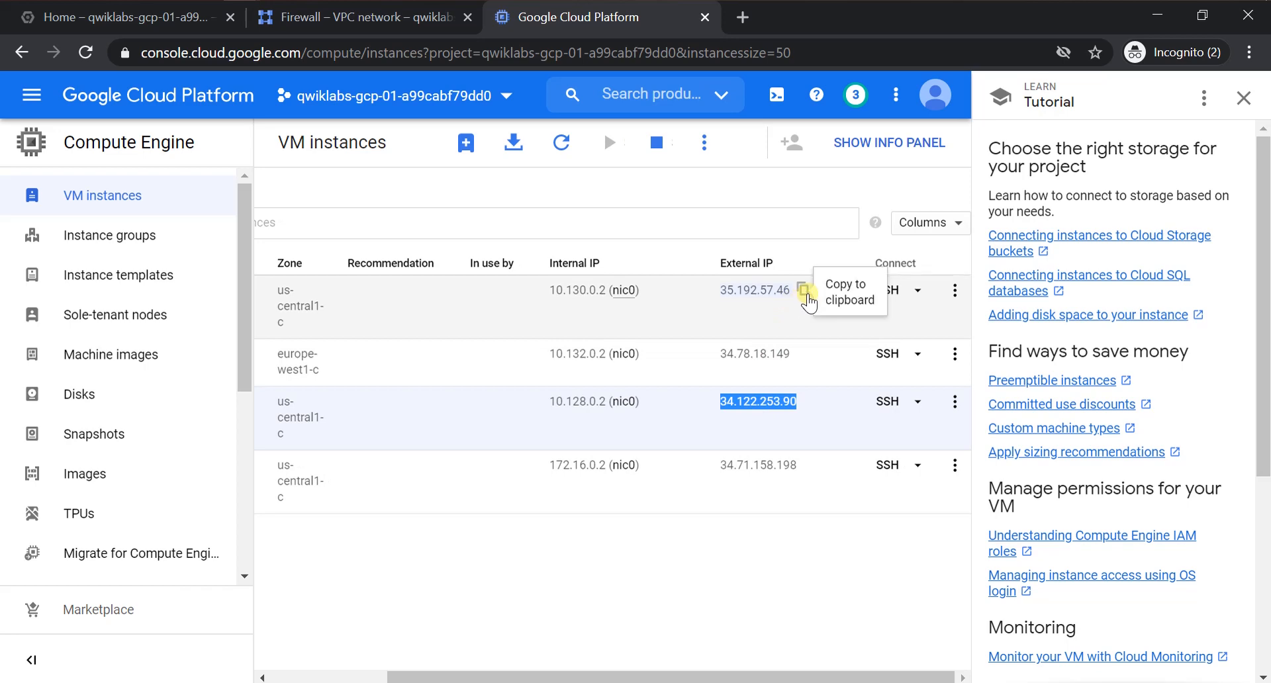
click(811, 294)
- Run "ping -c 3 35.192.57.46" in the mynet-us-vm SSH terminal by reusing the previous command with the copied address
key(alt+Tab)
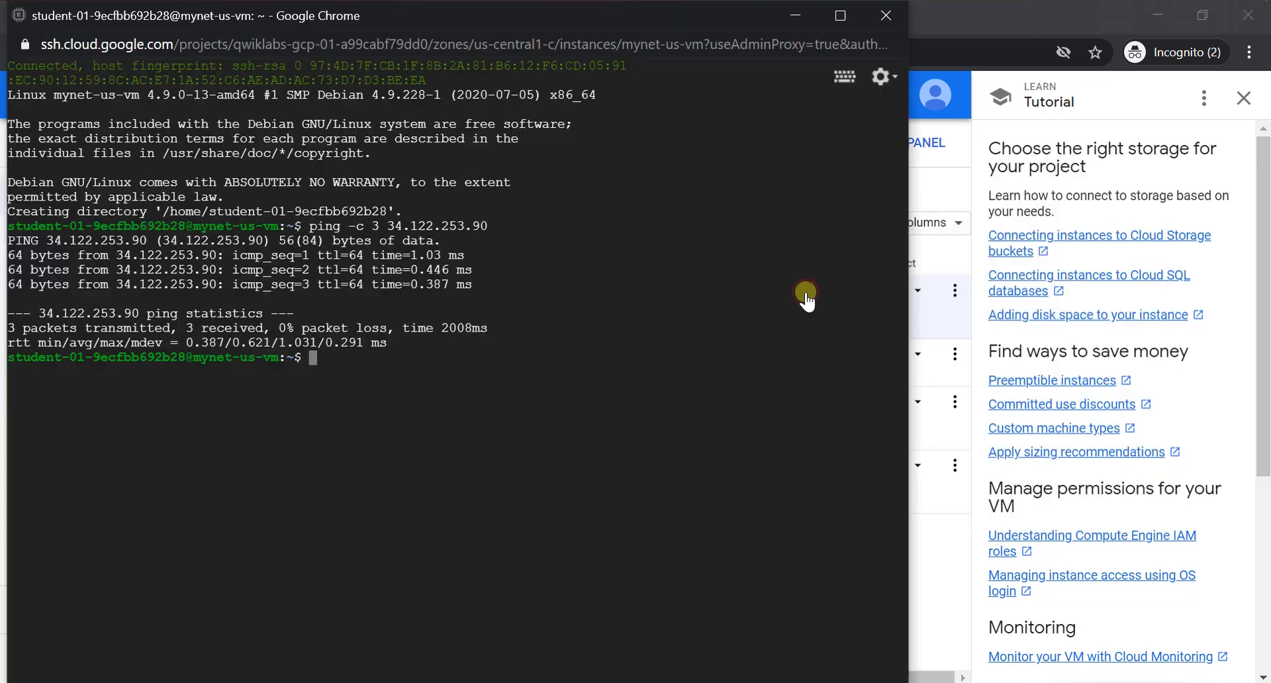
key(Up)
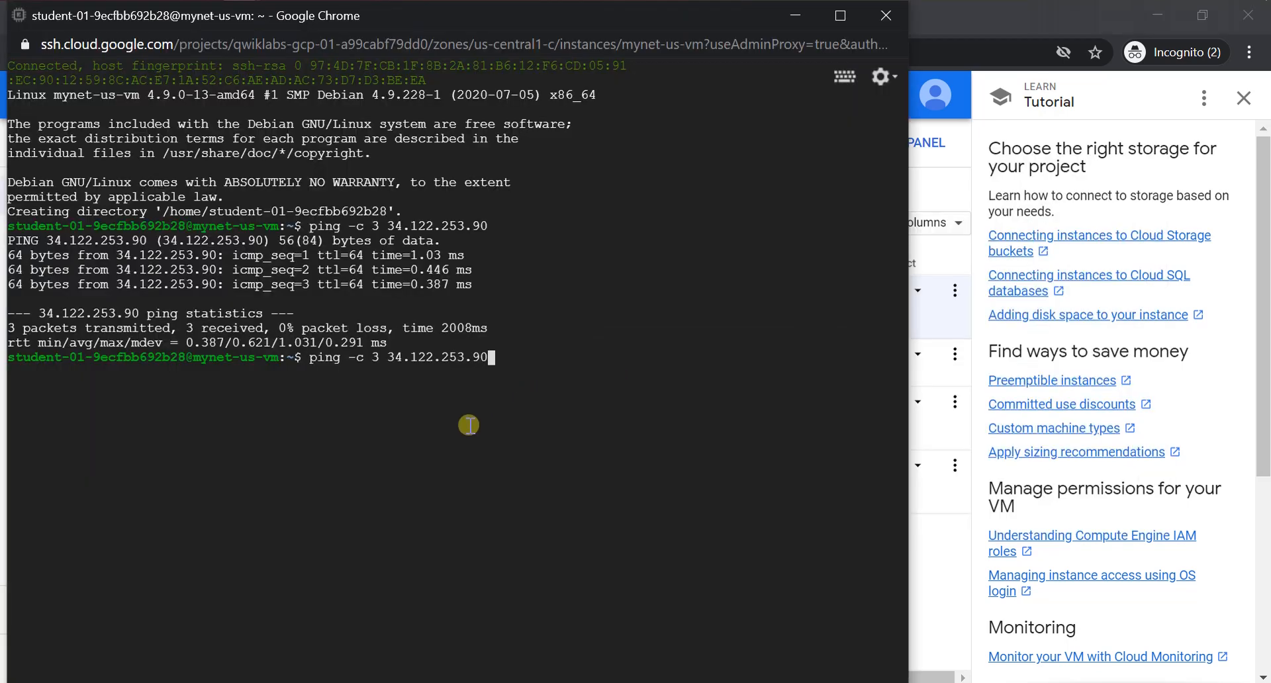
key(BackSpace)
key(BackSpace)
key(BackSpace)
key(BackSpace)
key(BackSpace)
key(BackSpace)
key(BackSpace)
key(BackSpace)
key(BackSpace)
key(BackSpace)
key(BackSpace)
key(BackSpace)
key(BackSpace)
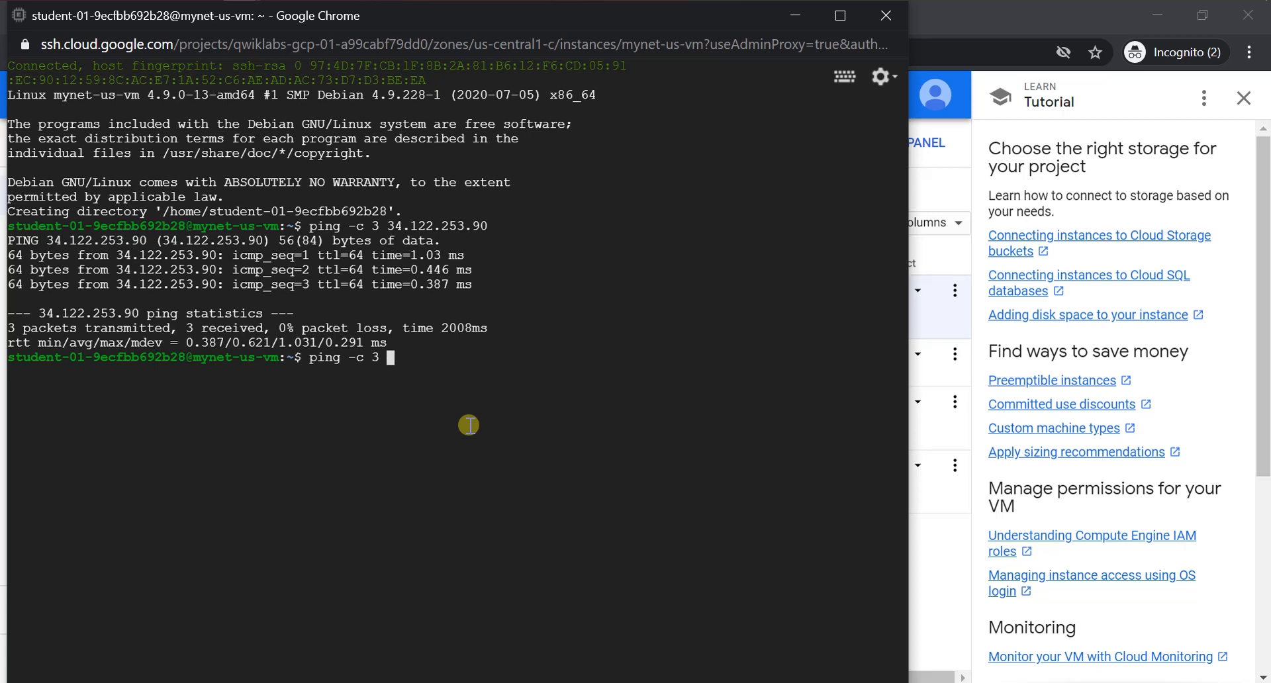
key(ctrl+v)
key(Return)
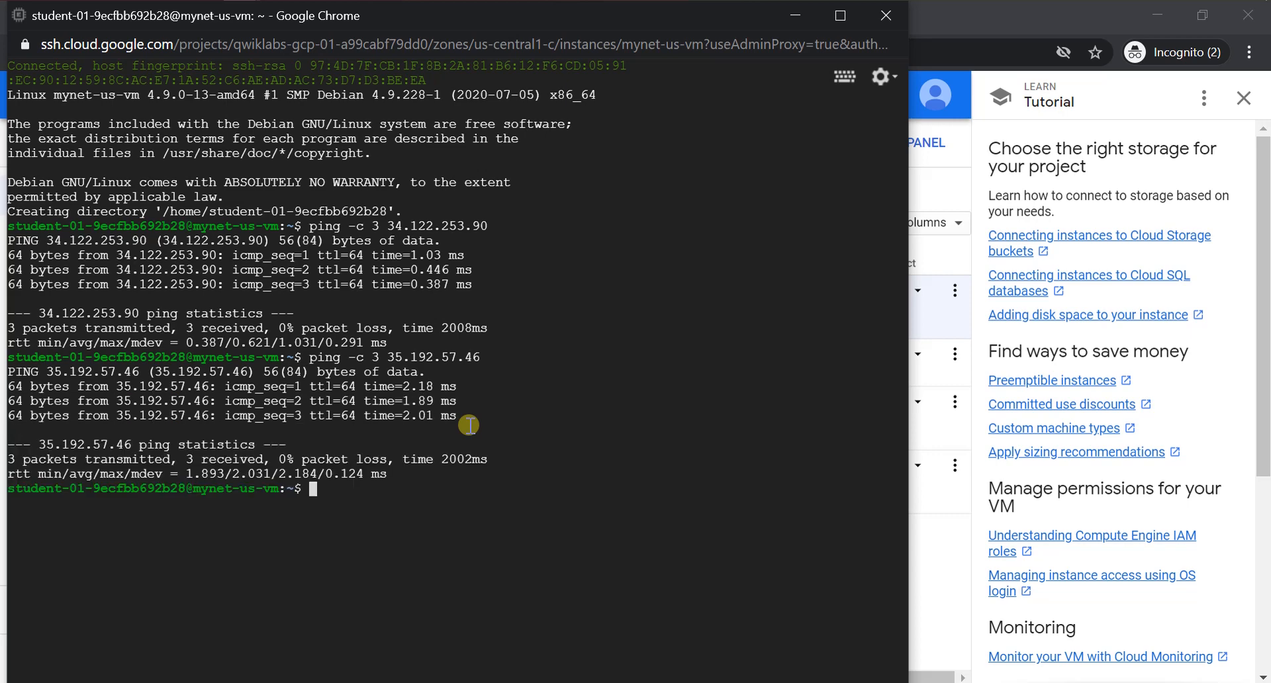
- Check the lab's instruction for privatenet-us-vm and copy that instance's external IP, 34.71.158.198, from the console's VM instances list
key(alt+Tab)
key(alt+Tab)
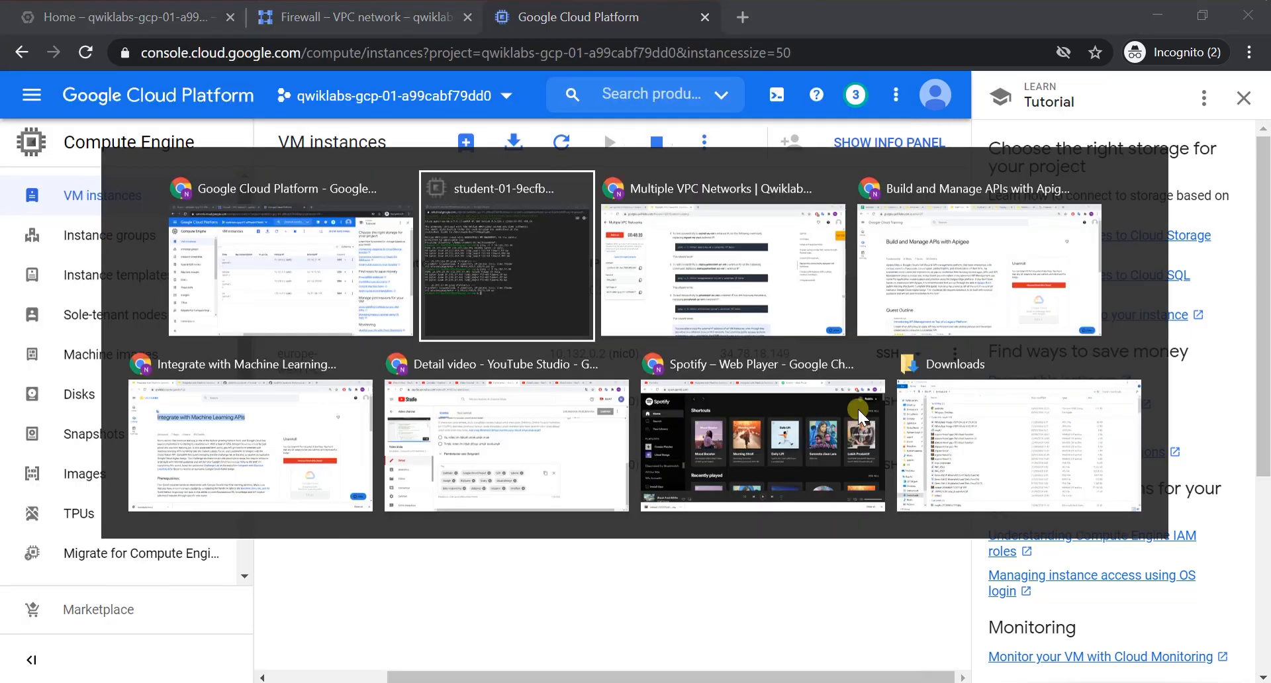
key(alt+Tab)
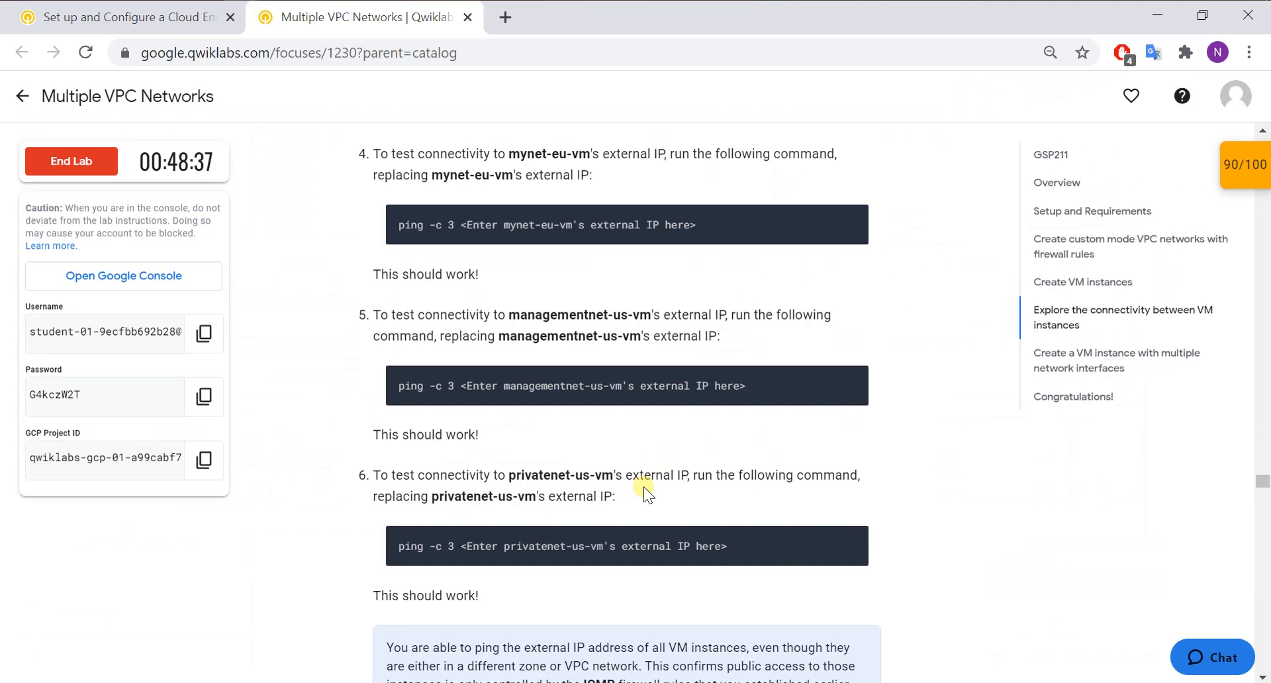
key(alt+Tab)
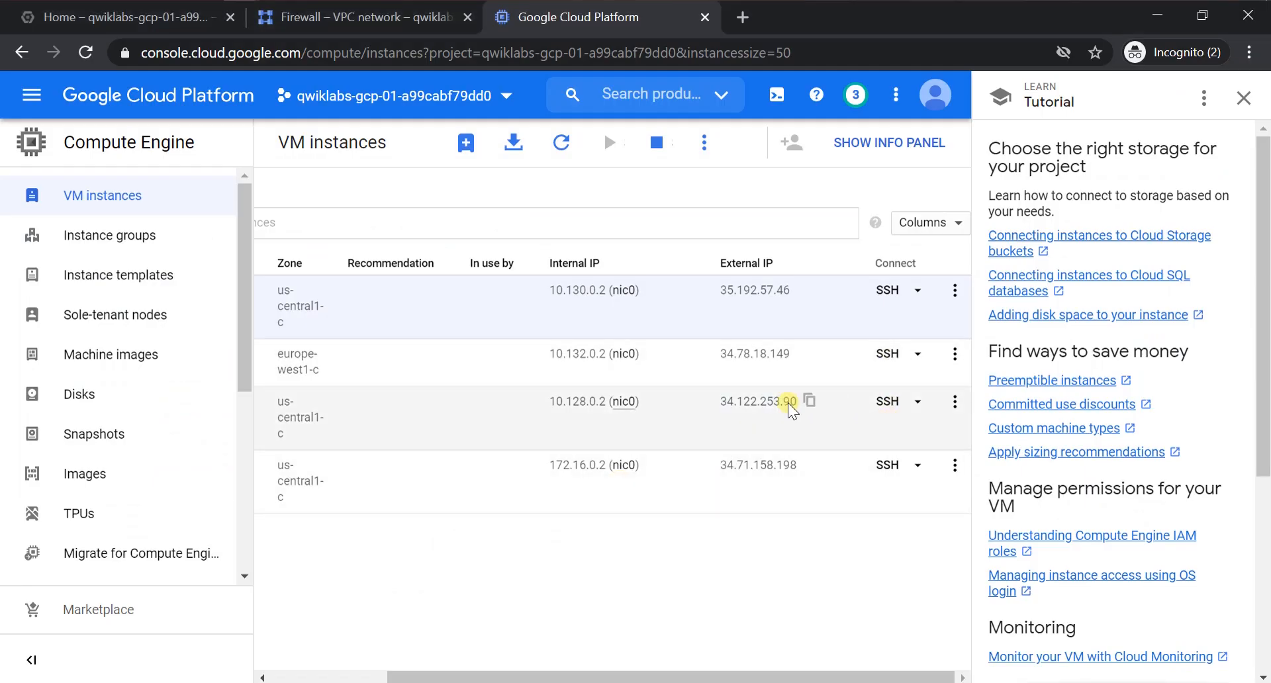
scroll(791, 405, left, 3)
scroll(821, 423, right, 3)
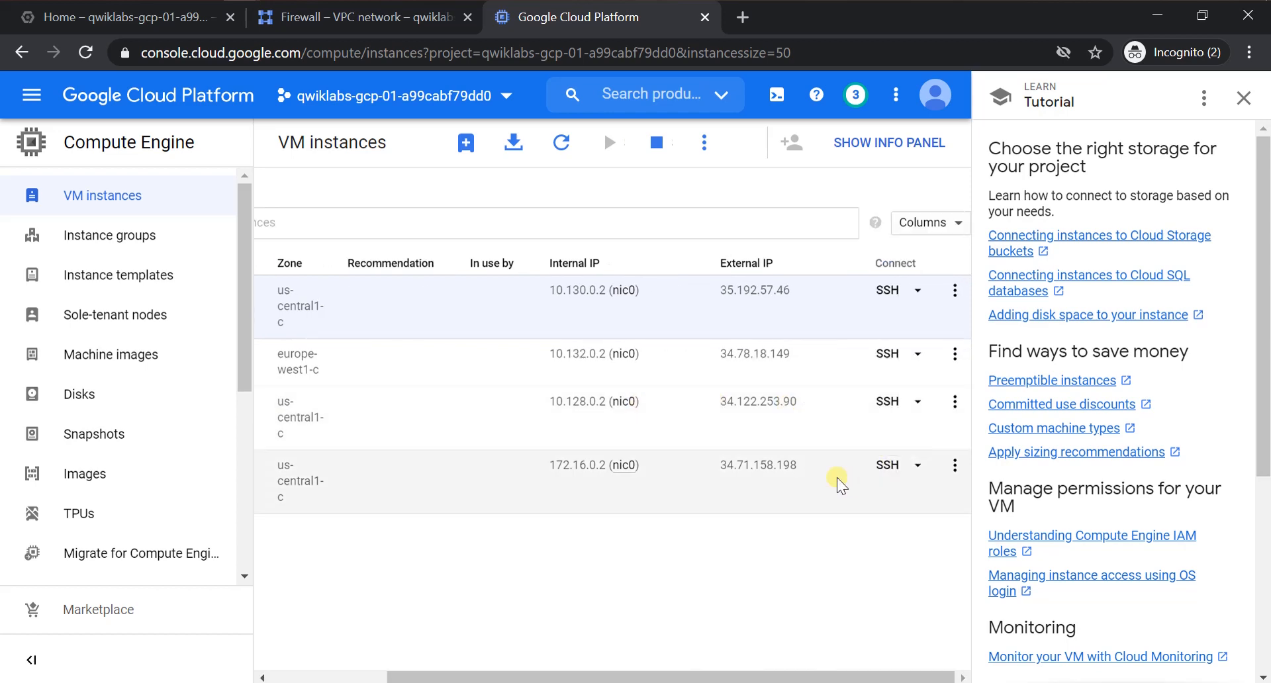
click(807, 467)
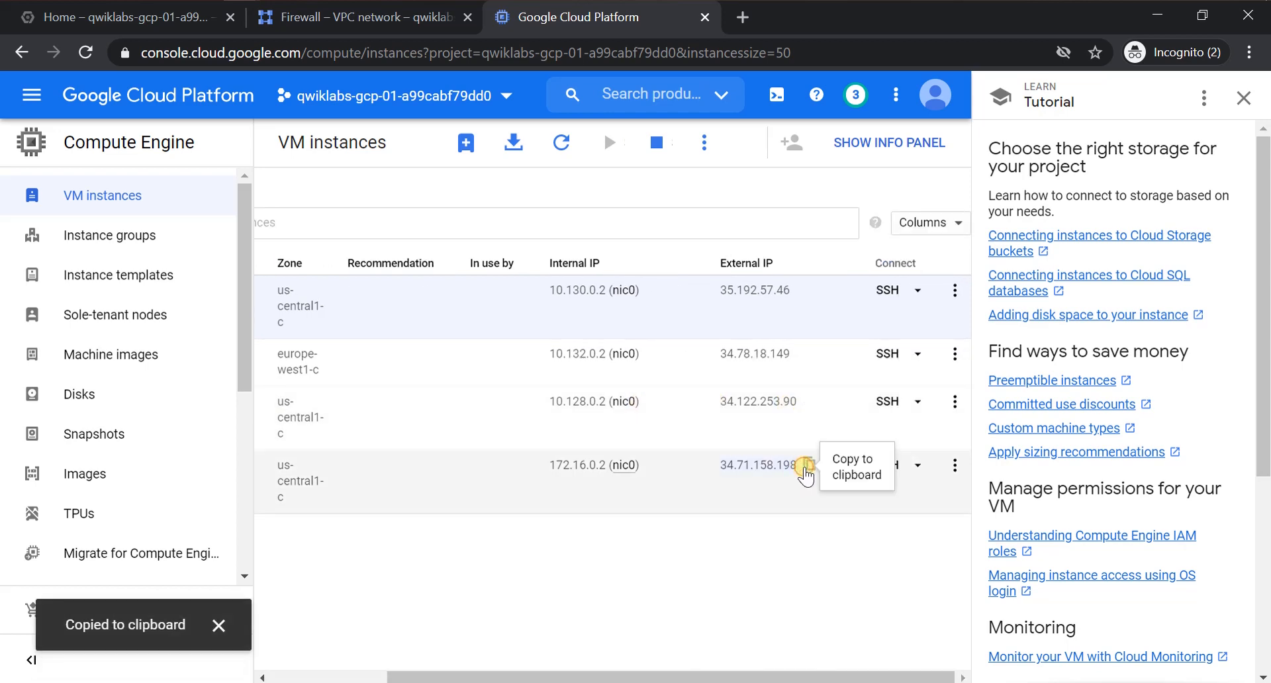
- Run "ping -c 3 34.71.158.198" in the mynet-us-vm SSH terminal to test connectivity to privatenet-us-vm
key(alt+Tab)
key(alt+Tab)
key(alt+Tab)
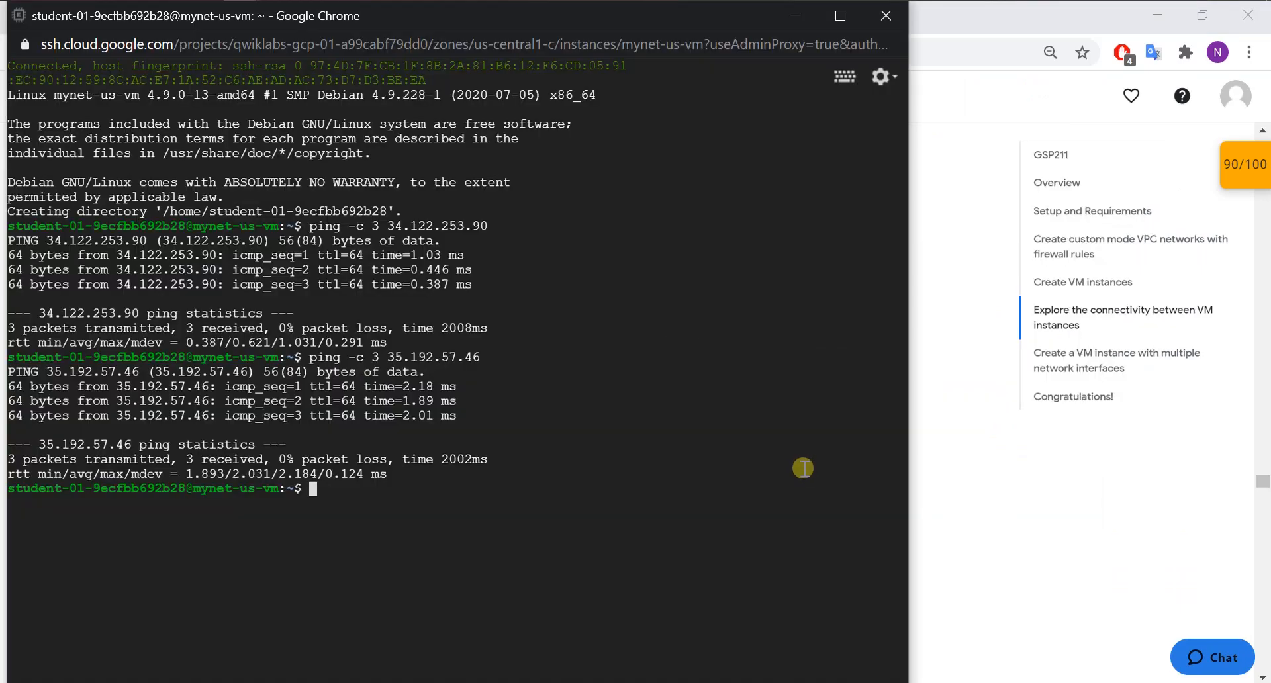
key(Up)
key(BackSpace)
key(BackSpace)
key(BackSpace)
key(BackSpace)
key(BackSpace)
key(BackSpace)
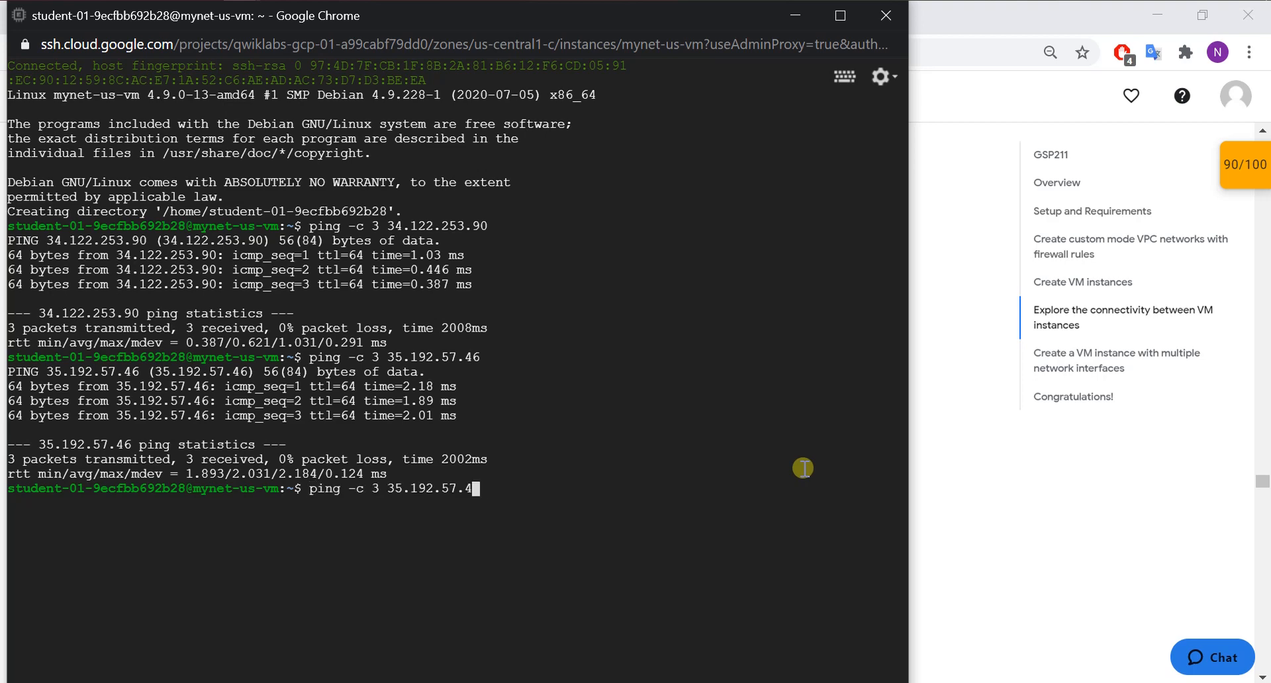
key(BackSpace)
key(BackSpace)
key(BackSpace)
key(BackSpace)
key(BackSpace)
key(BackSpace)
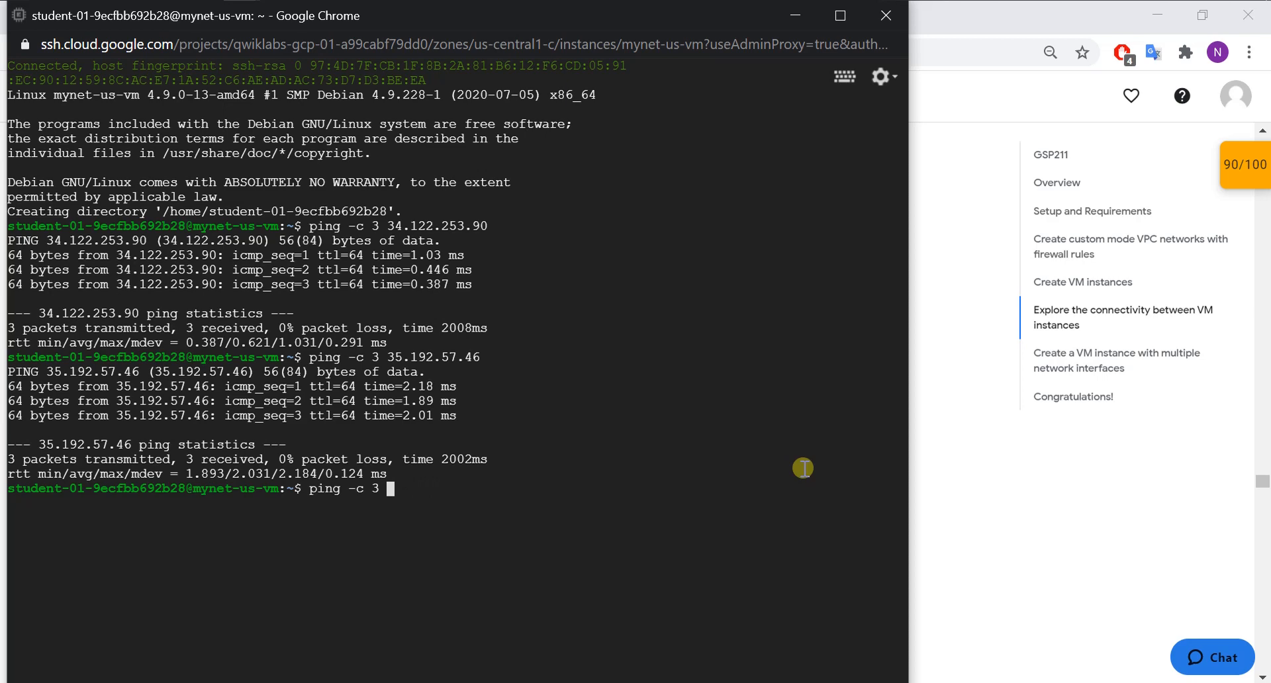
key(BackSpace)
key(ctrl+v)
key(Return)
- Read the lab's section on pinging internal IP addresses, through to the question about instances reachable from mynet-us-vm
key(alt+Tab)
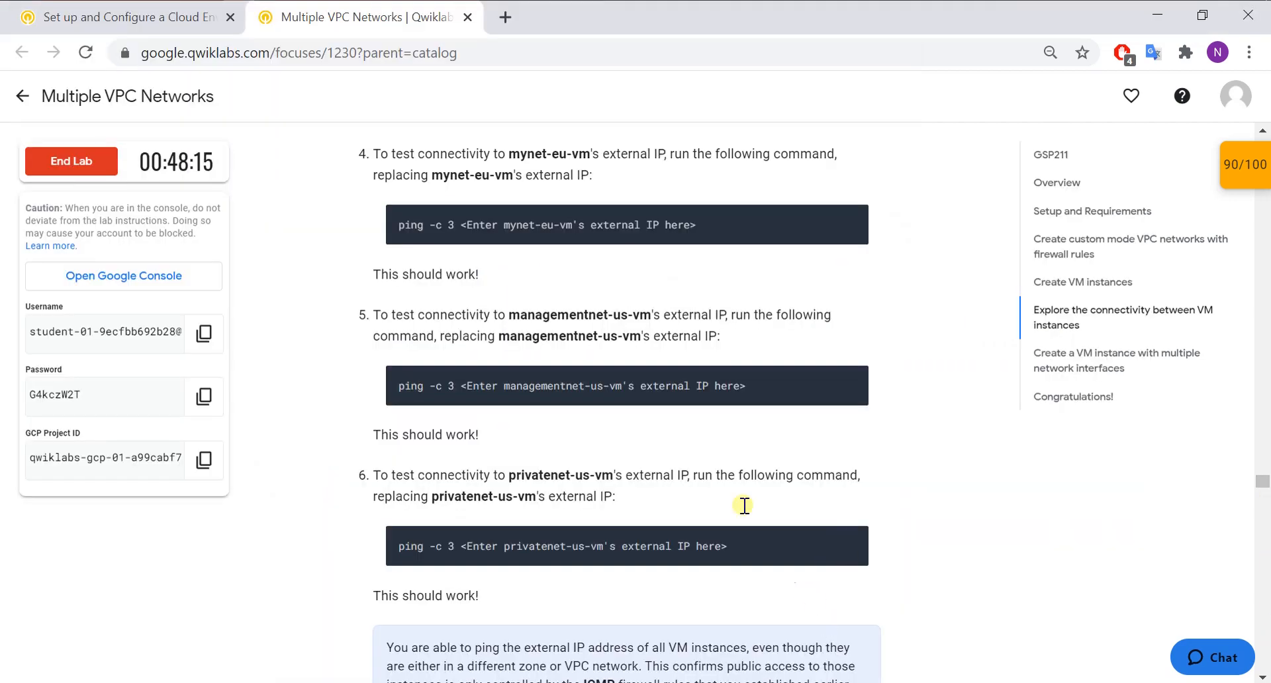
scroll(738, 496, down, 8)
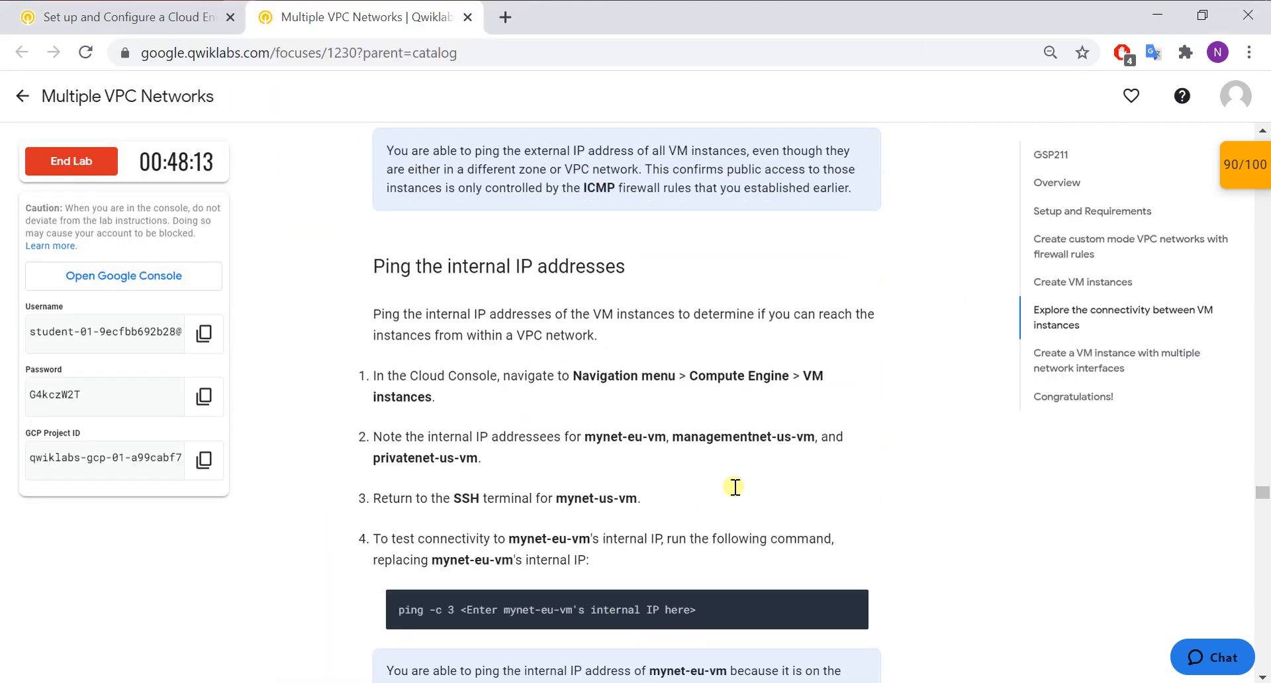
scroll(735, 486, down, 2)
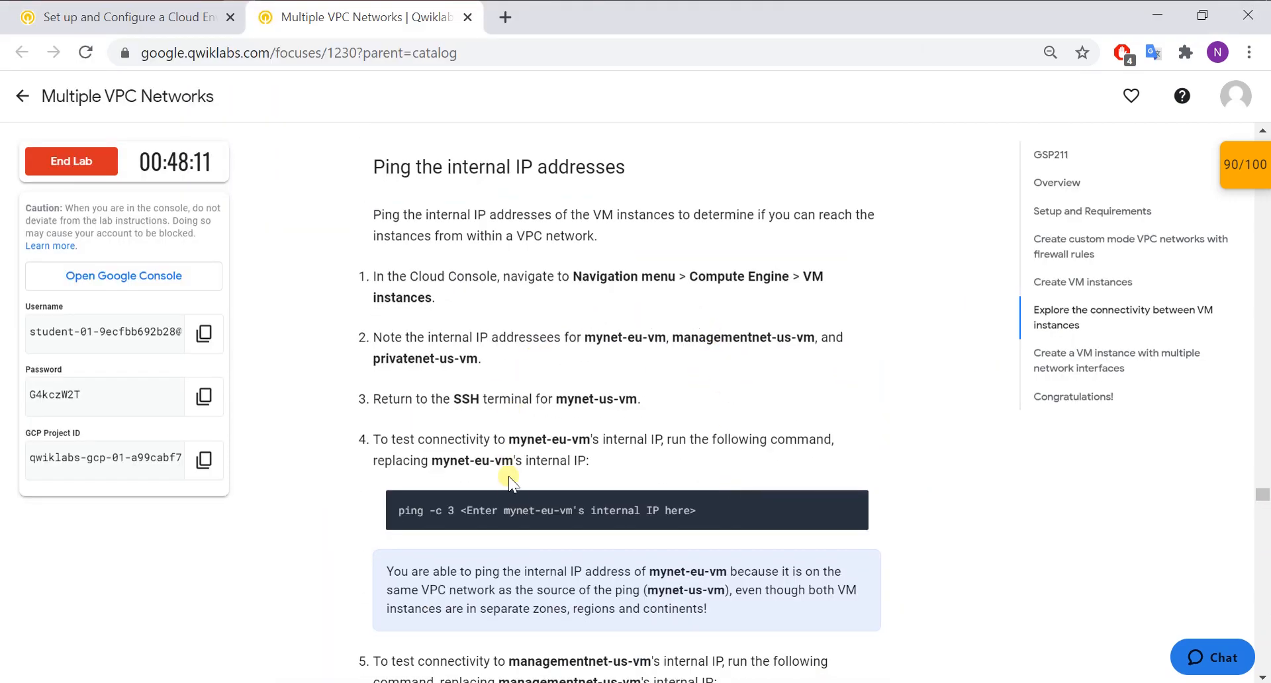
scroll(528, 538, down, 8)
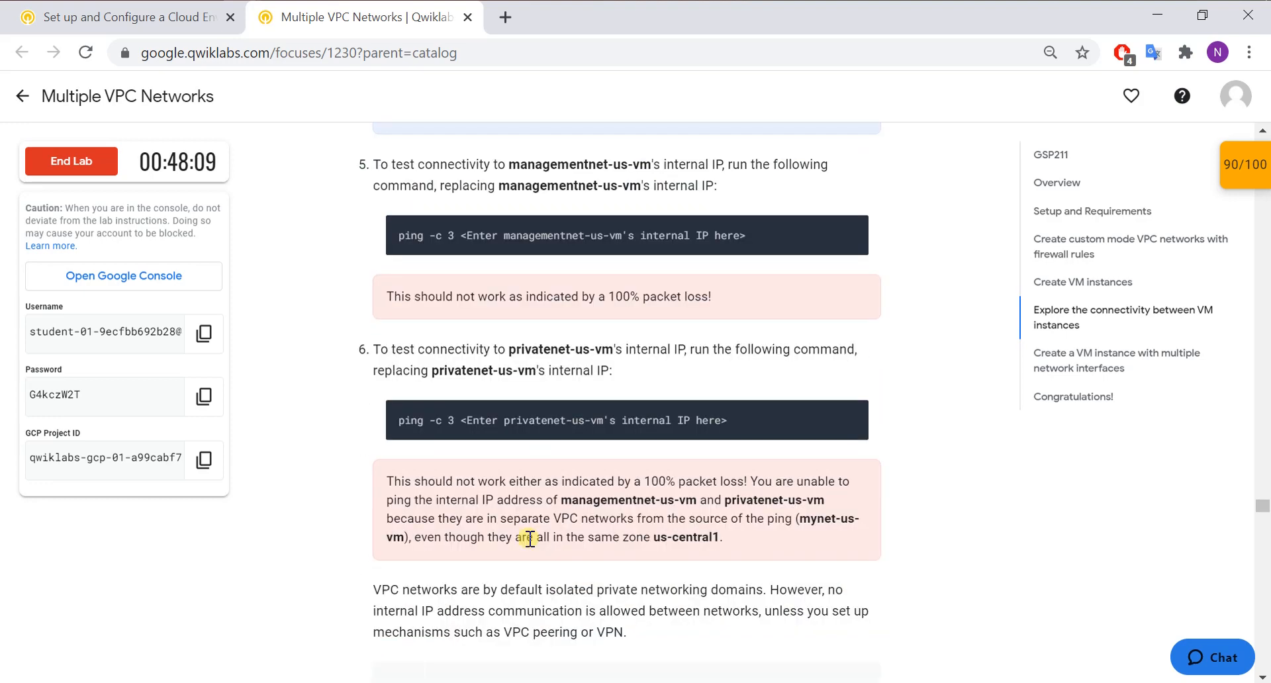
scroll(528, 538, down, 5)
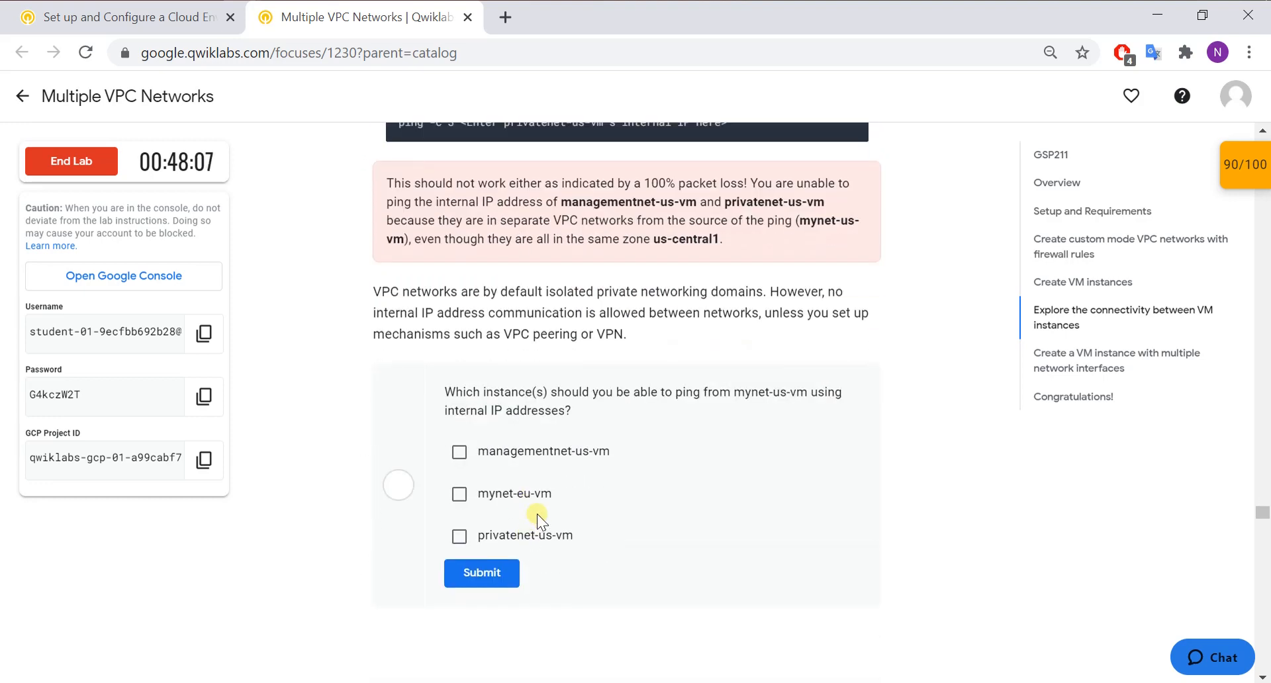
- Copy managementnet-us-vm's internal IP, 10.130.0.2, from the console's VM instances list
key(alt+Tab)
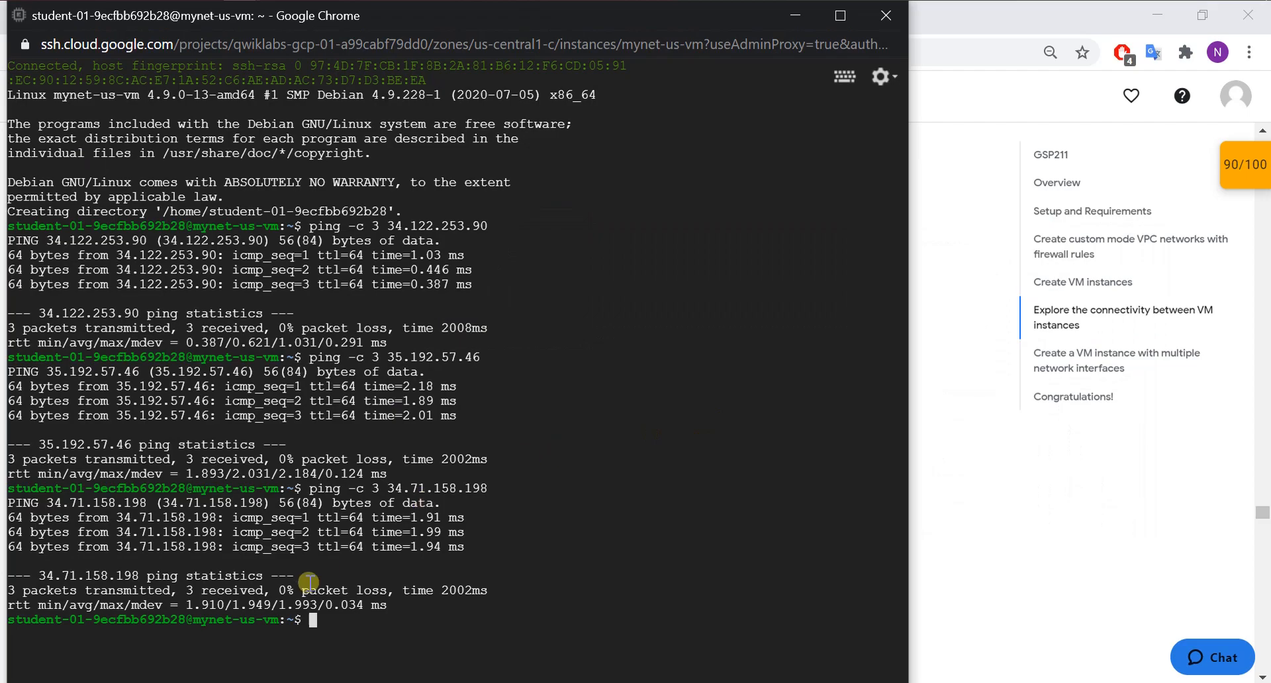
key(alt+Tab)
key(Tab)
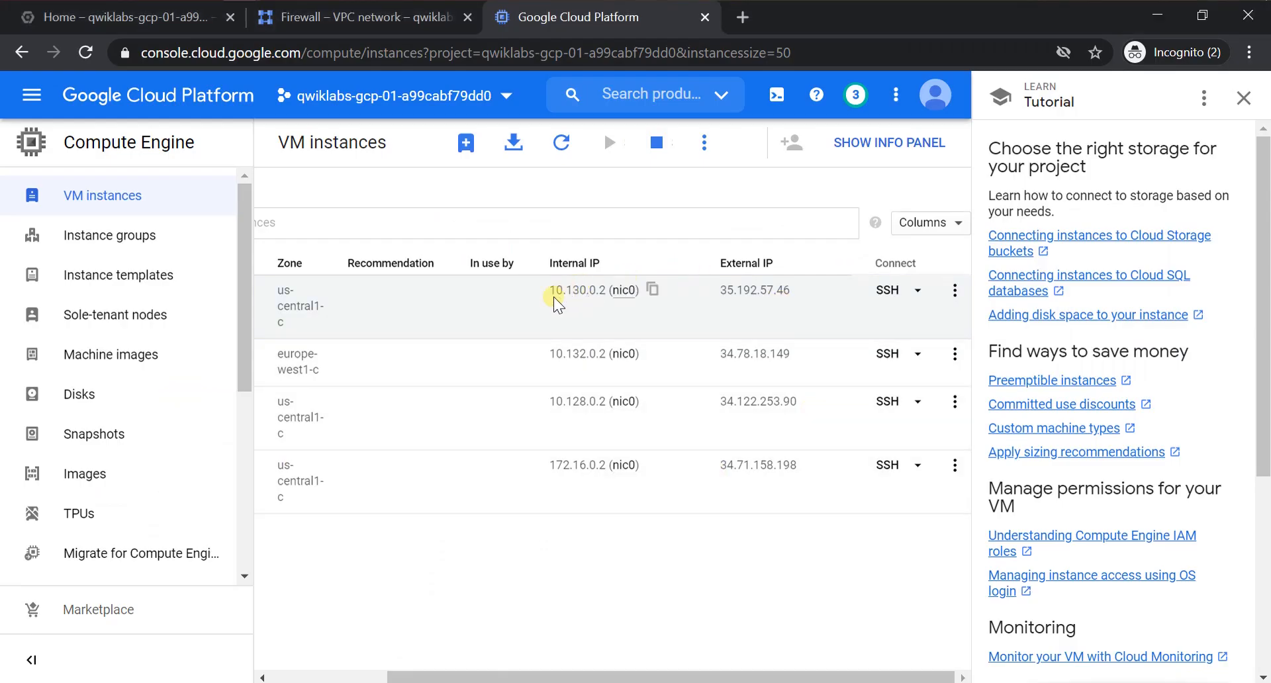
drag(553, 293, 645, 292)
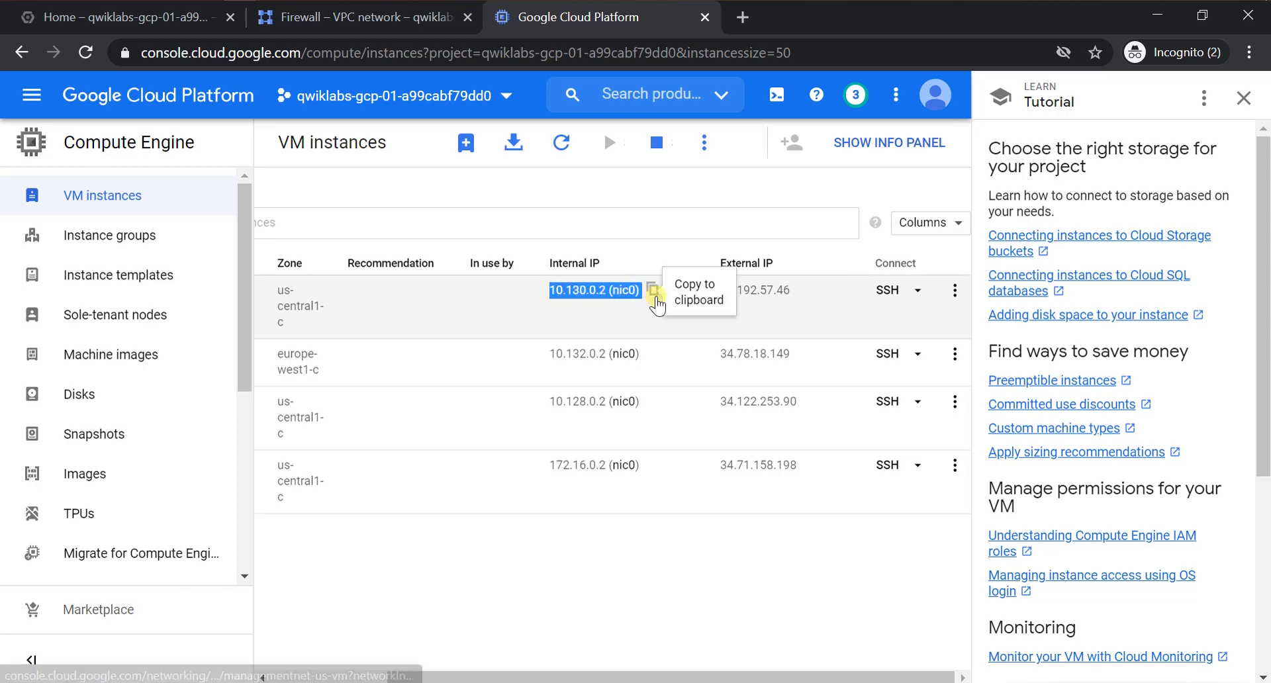
click(655, 291)
- Recall the previous ping command in the mynet-us-vm SSH terminal and remove its IP address, leaving "ping -c 3"
key(alt+Tab)
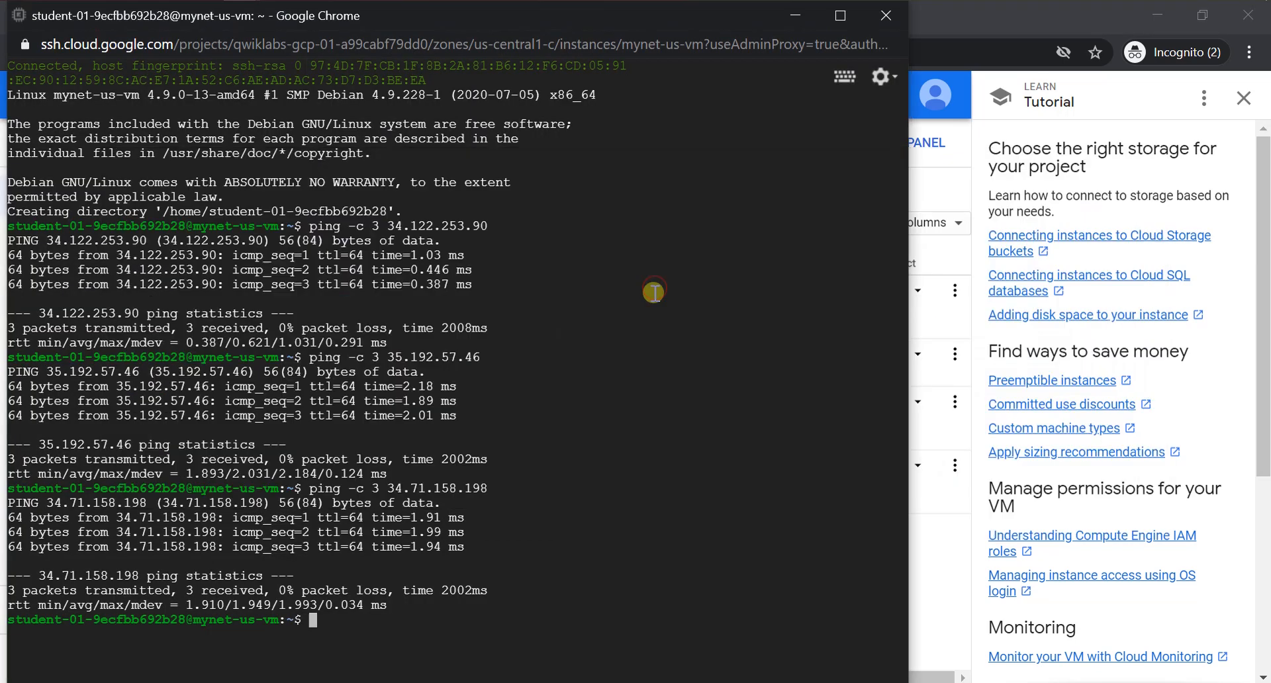
key(Up)
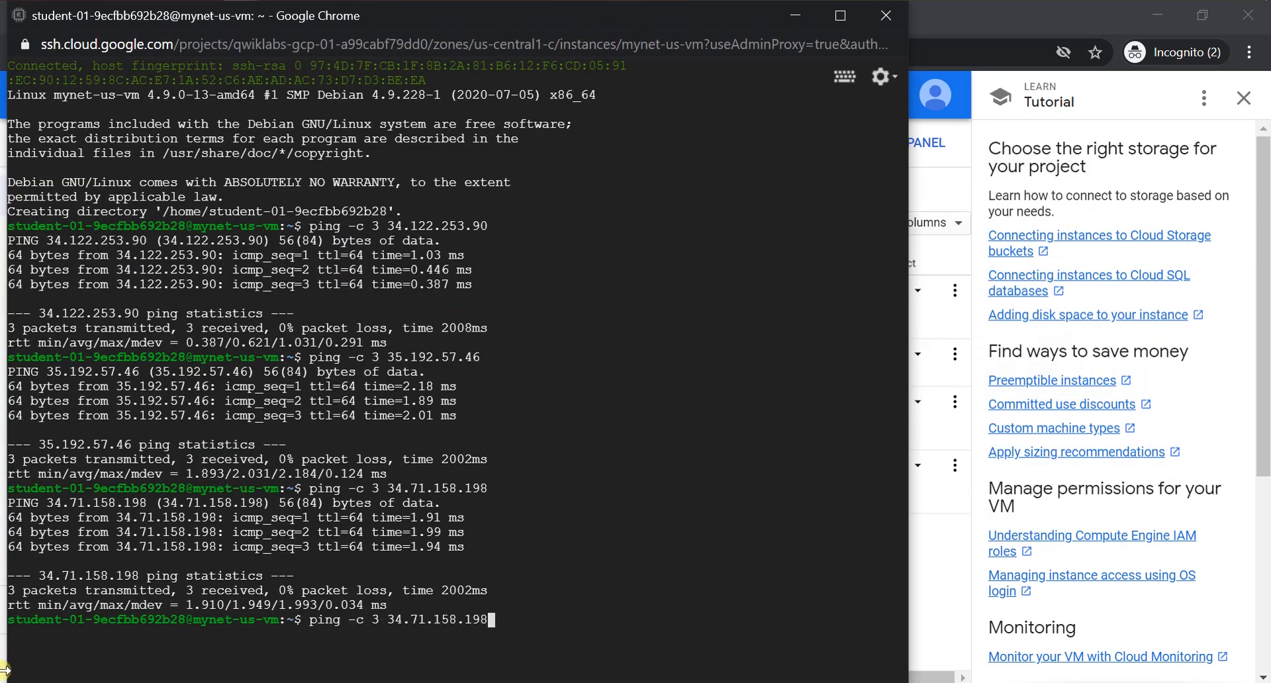
key(BackSpace)
key(BackSpace)
key(BackSpace)
key(BackSpace)
key(BackSpace)
key(BackSpace)
key(BackSpace)
key(BackSpace)
key(BackSpace)
key(BackSpace)
key(BackSpace)
key(BackSpace)
- Check the lab's internal IP ping instructions and run "ping -c 3 10.130.0.2" in the mynet-us-vm SSH terminal
key(alt+Tab)
key(alt+Tab)
key(Tab)
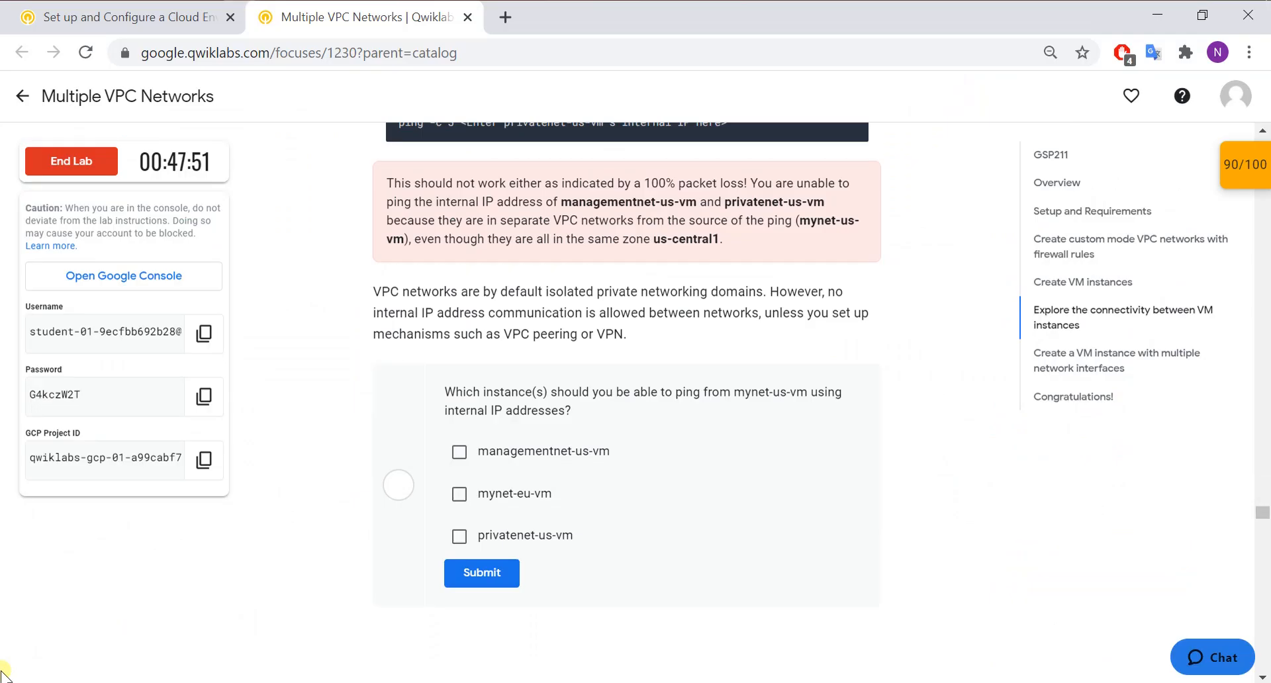
scroll(3, 672, up, 8)
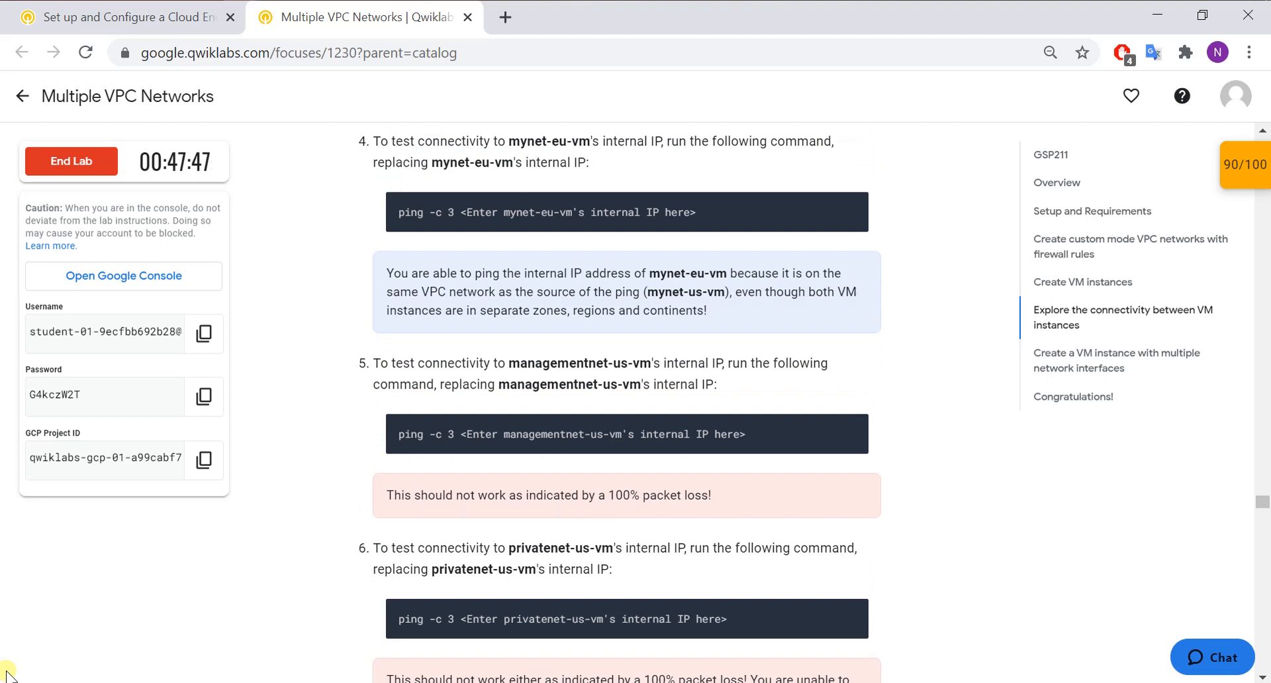
key(alt+Tab)
key(alt+Tab)
key(Tab)
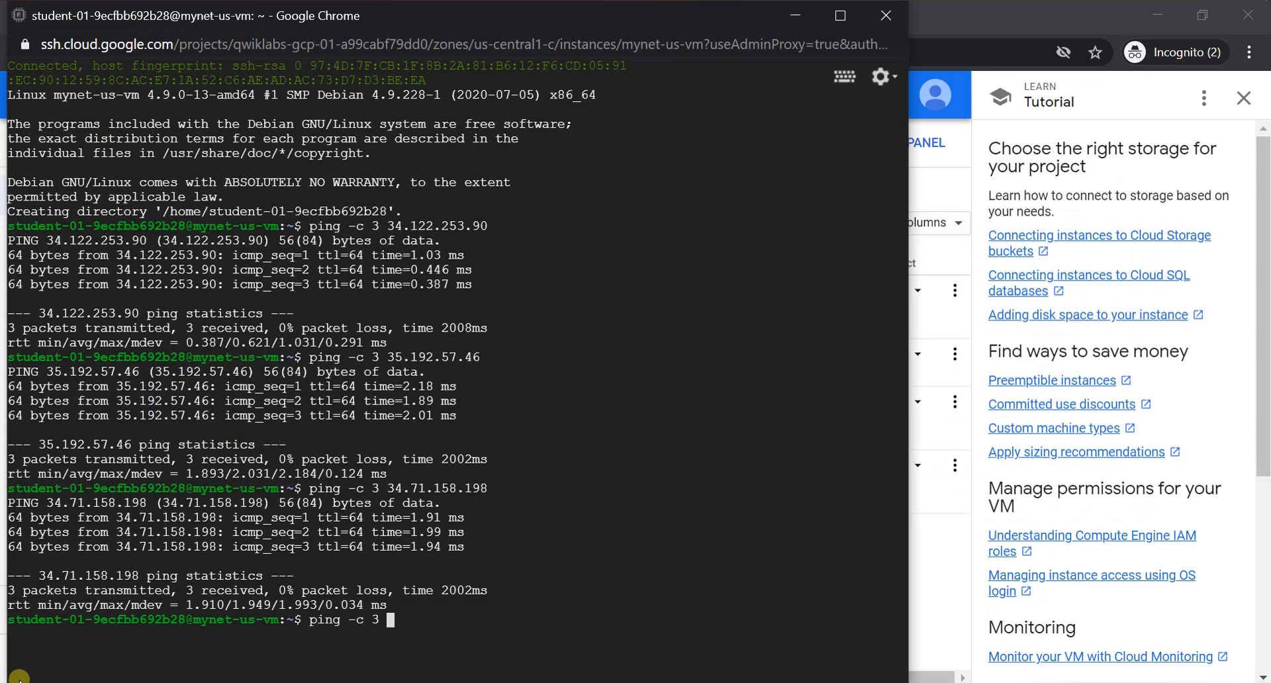
text(ping -c 3)
key(ctrl+v)
key(Return)
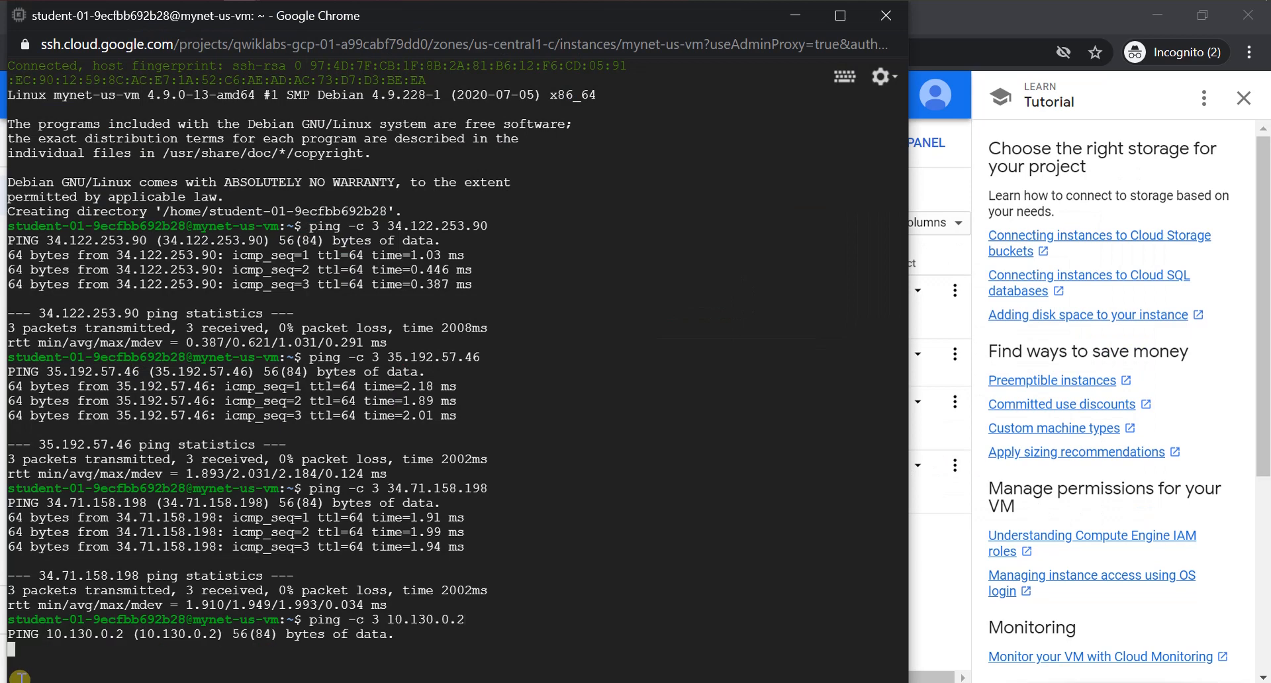
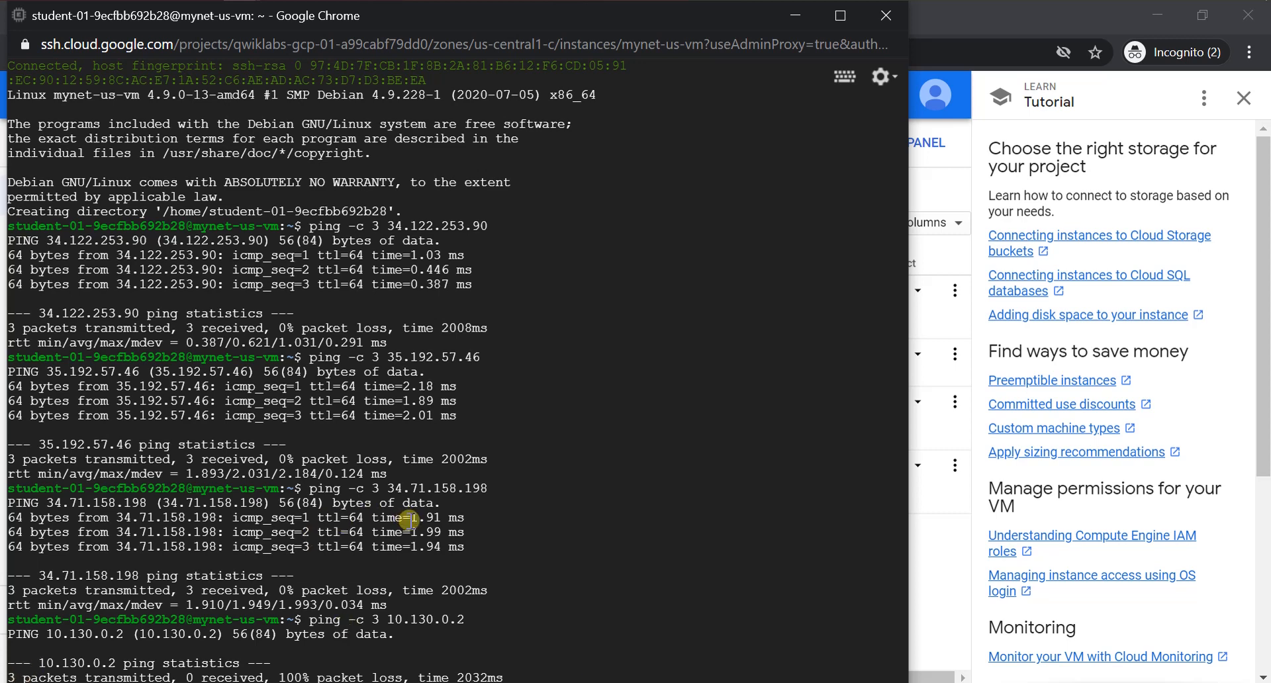
- Submit mynet-eu-vm as the answer to the lab's question on which instances mynet-us-vm can ping using internal IP addresses
key(alt+Tab)
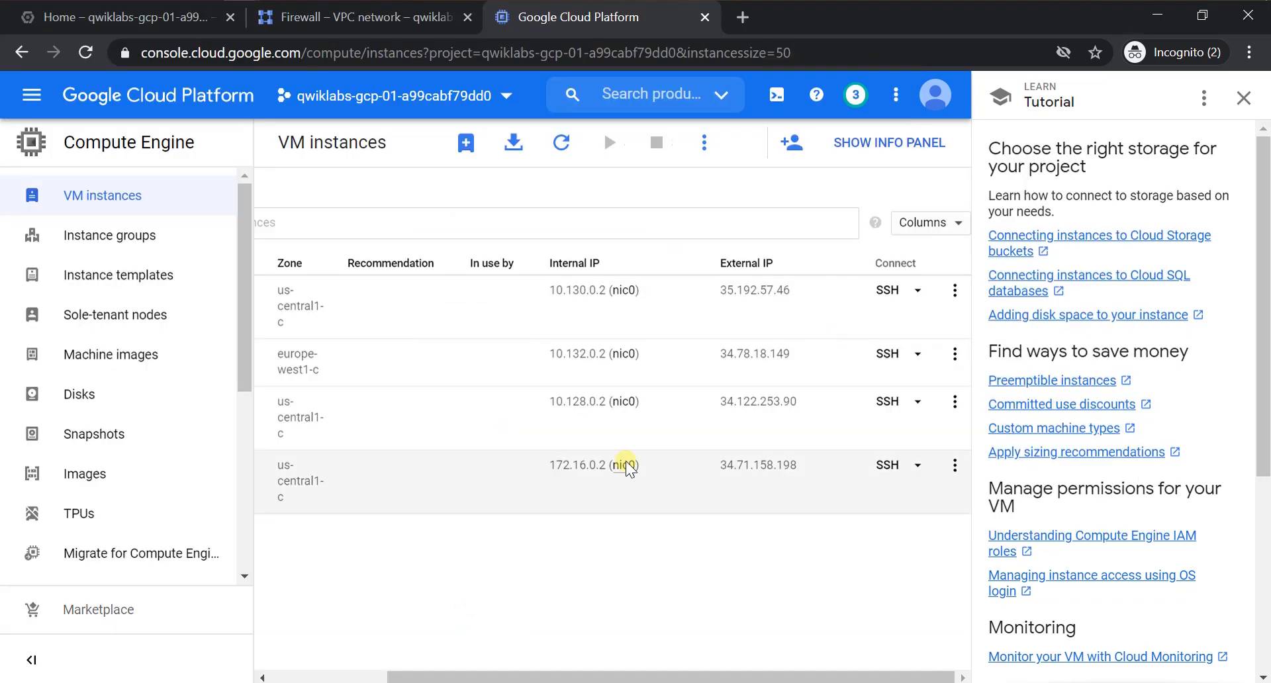
key(alt+Tab)
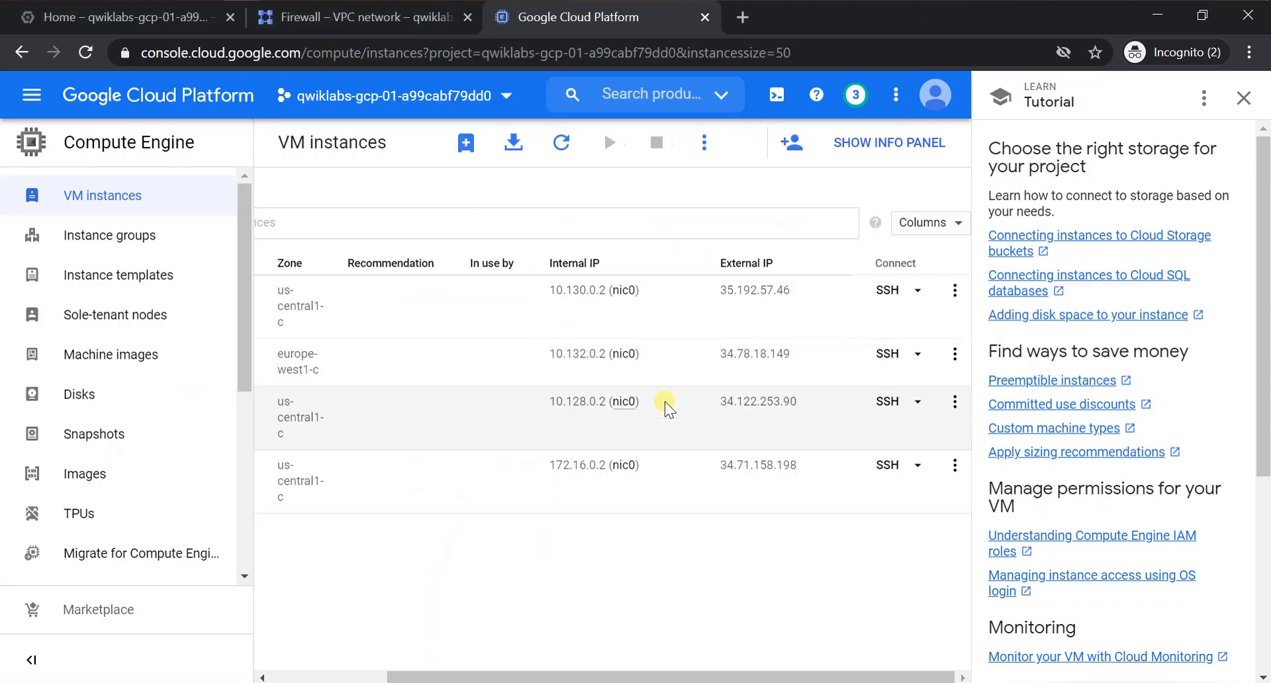
key(alt+Tab)
key(alt+Tab)
key(Tab)
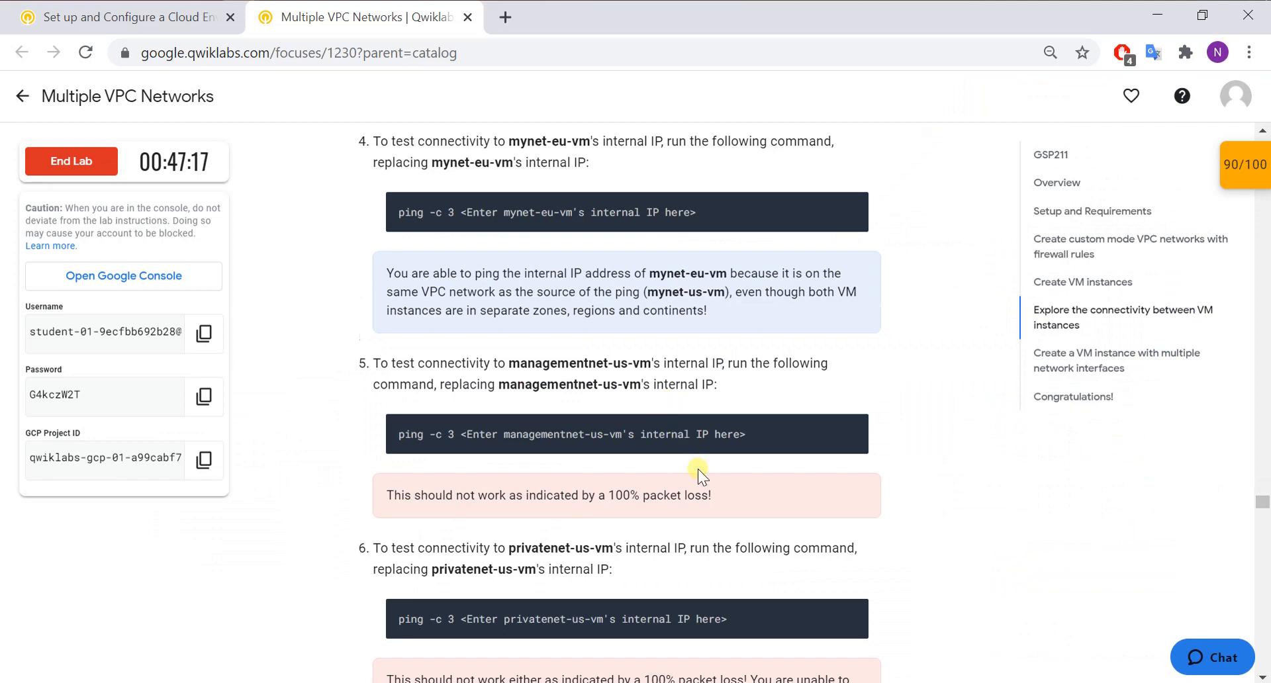
scroll(700, 474, down, 6)
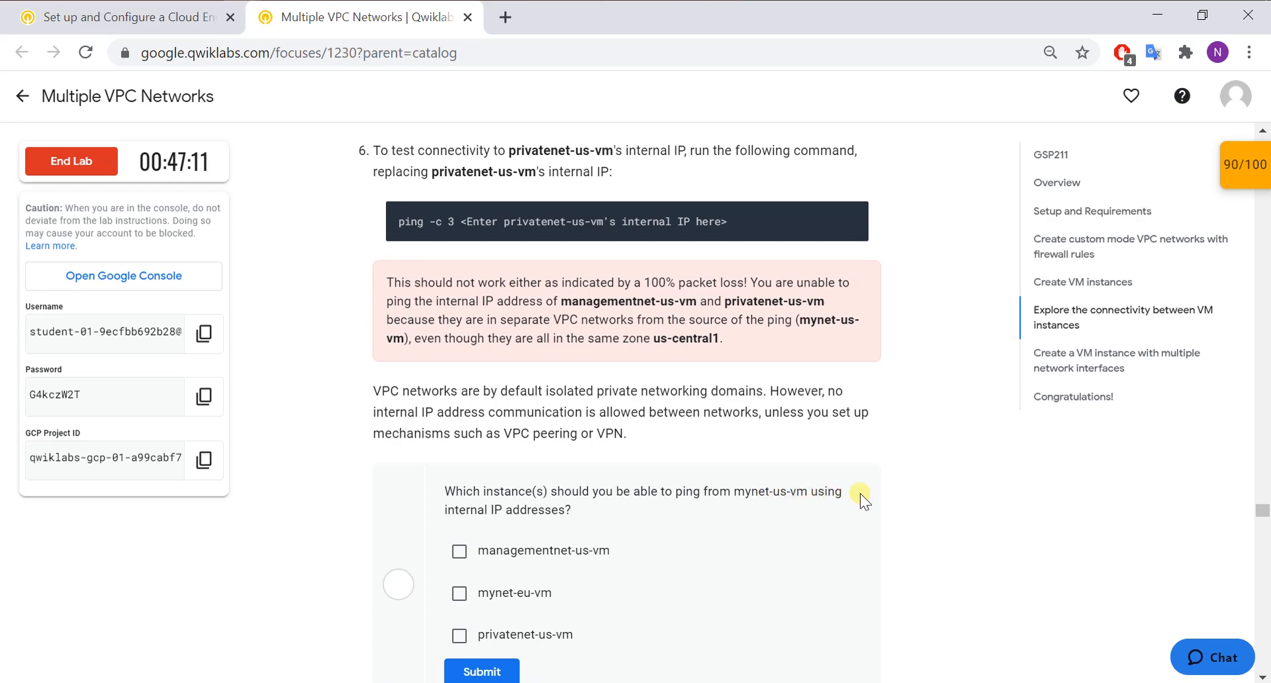
click(542, 599)
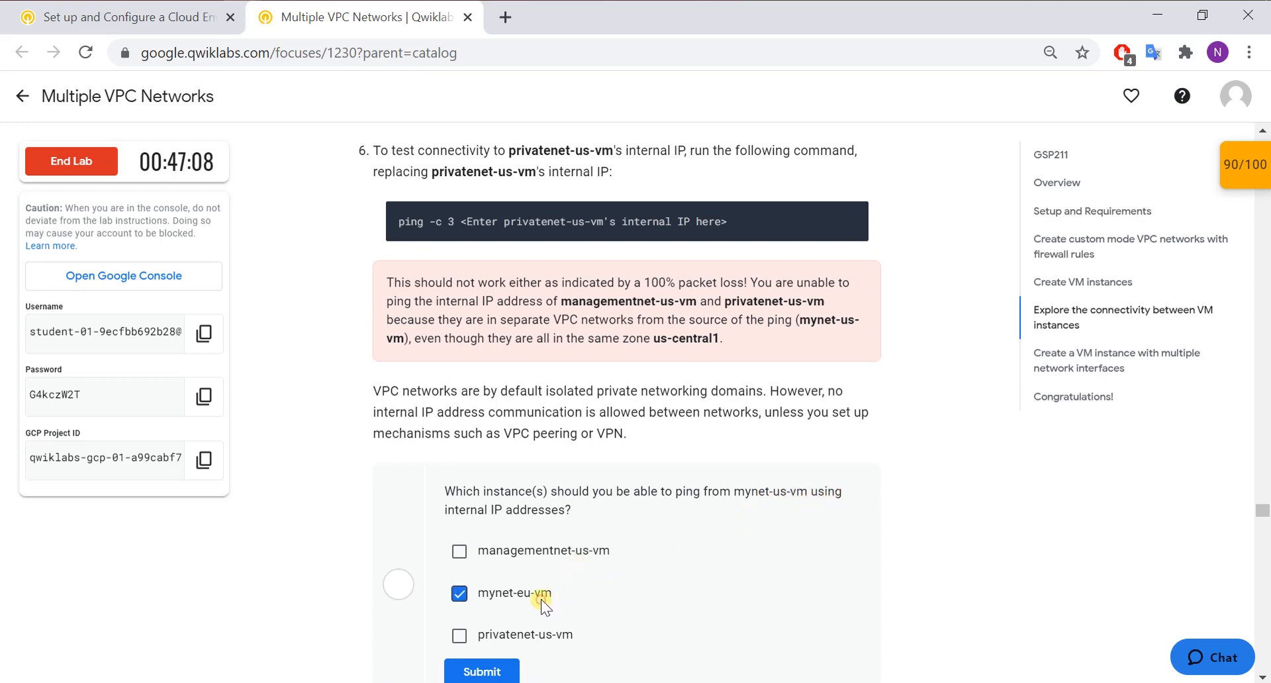
click(504, 671)
- Look up the vm-appliance property values in the lab's section on creating a VM instance with multiple network interfaces
scroll(585, 574, down, 2)
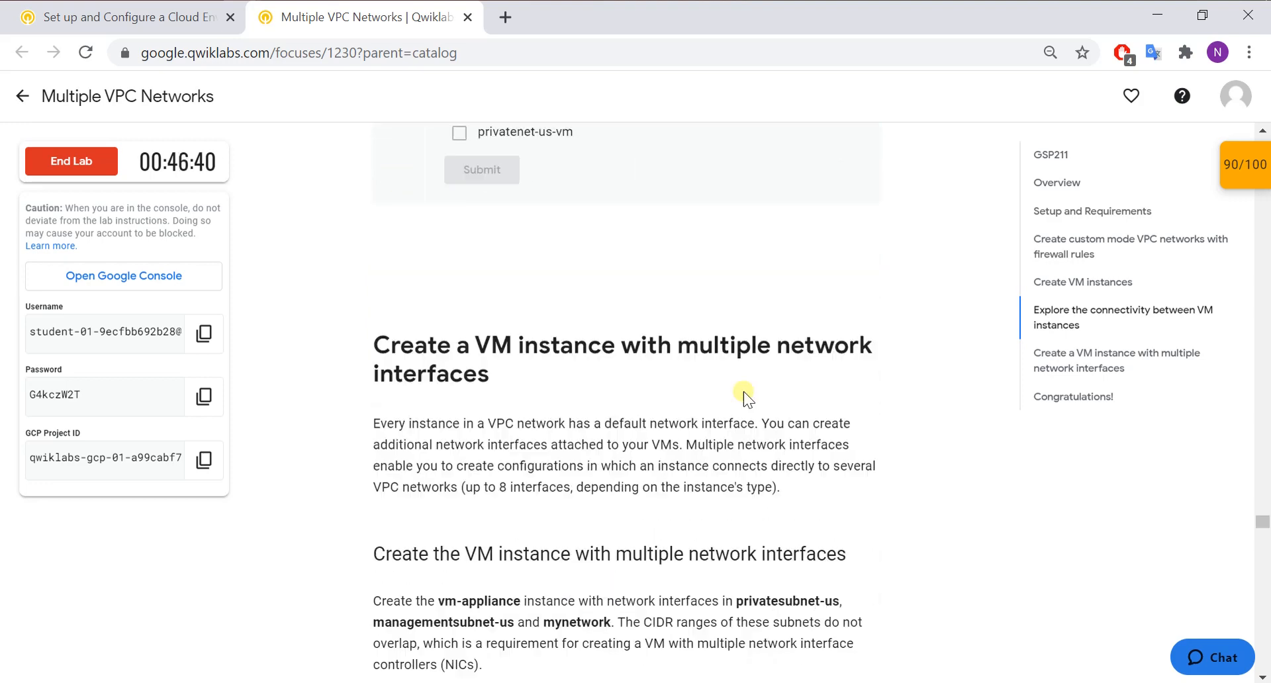
scroll(744, 391, down, 4)
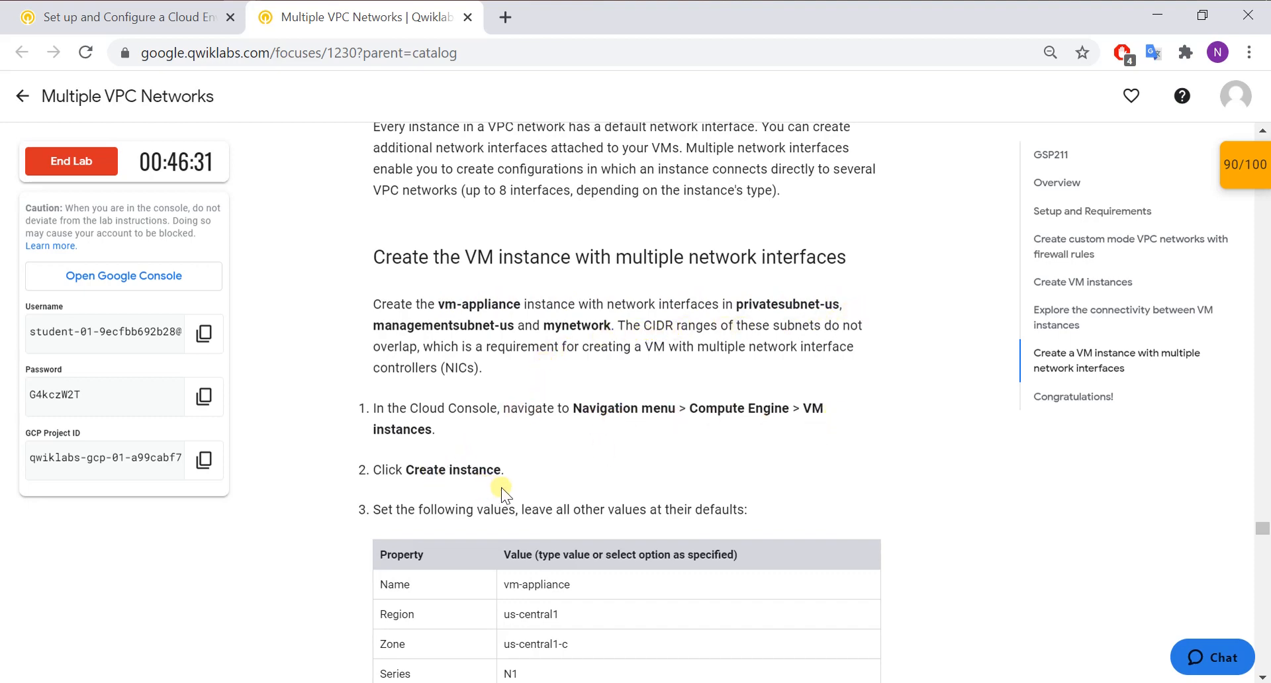
scroll(502, 487, down, 3)
drag(500, 387, 568, 383)
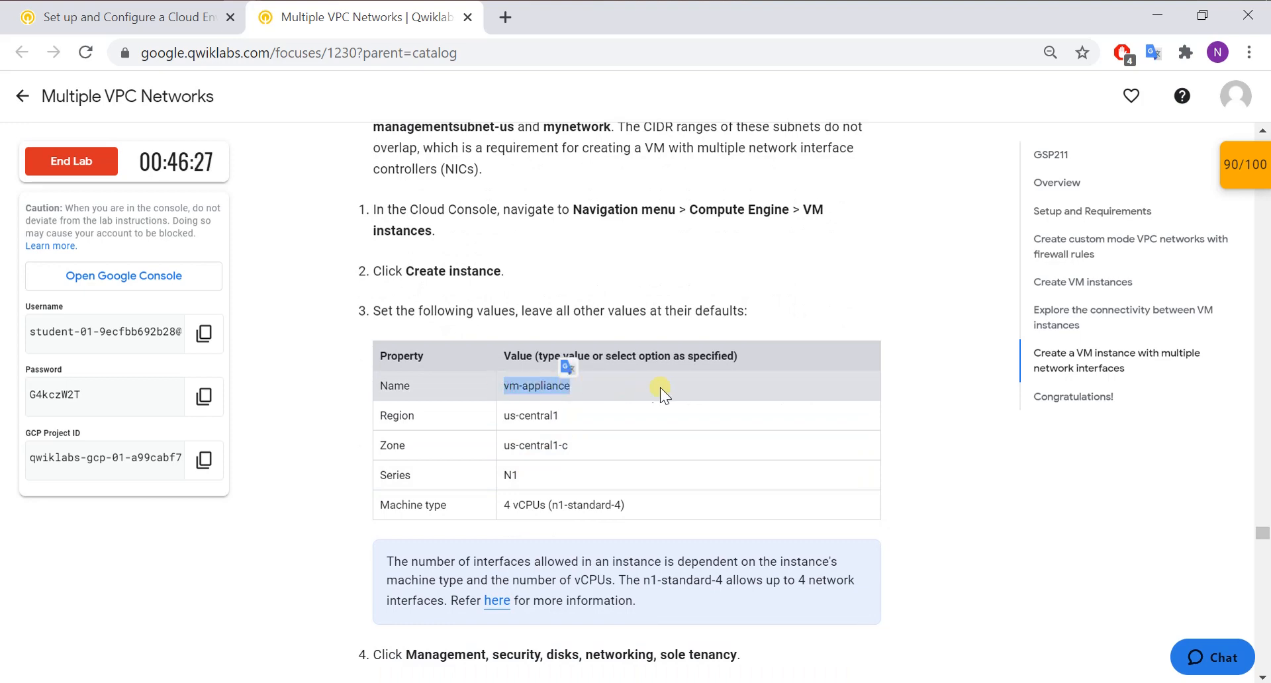
- Start creating a new VM instance in the Google Cloud console and name it vm-appliance
key(alt+Tab)
key(alt+Tab)
key(alt+Tab)
key(Tab)
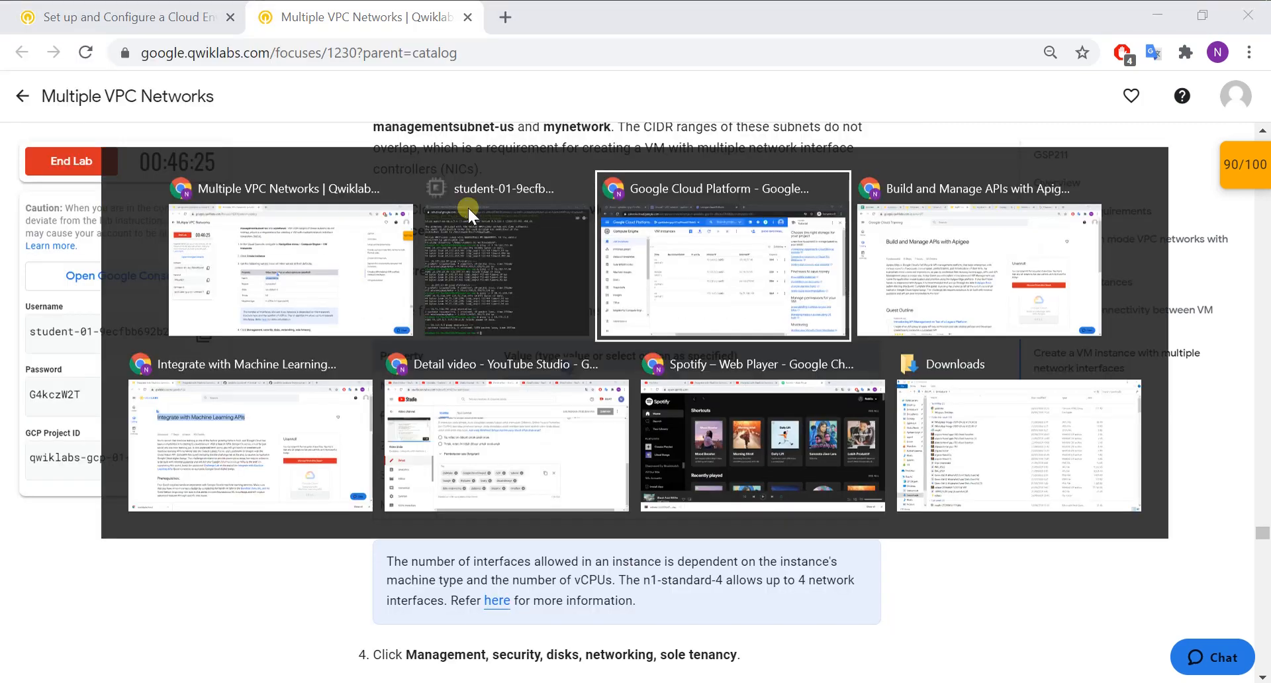
click(462, 142)
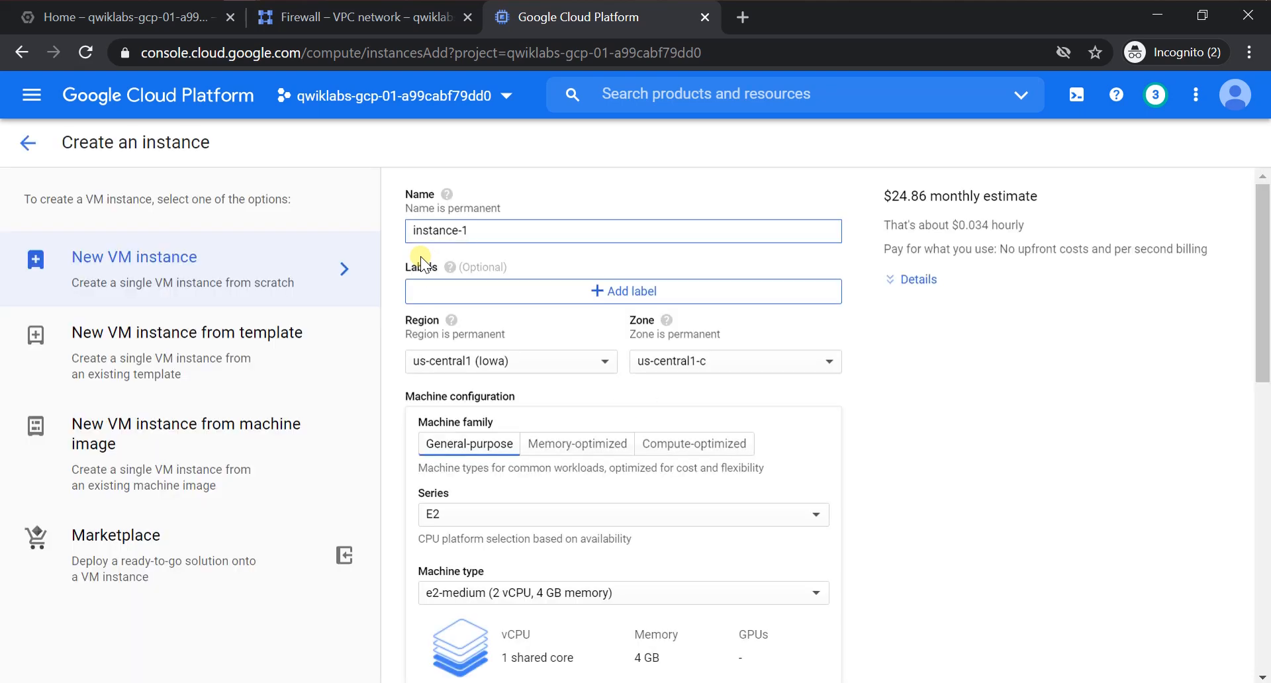
drag(515, 222, 393, 224)
text(vm-appliance)
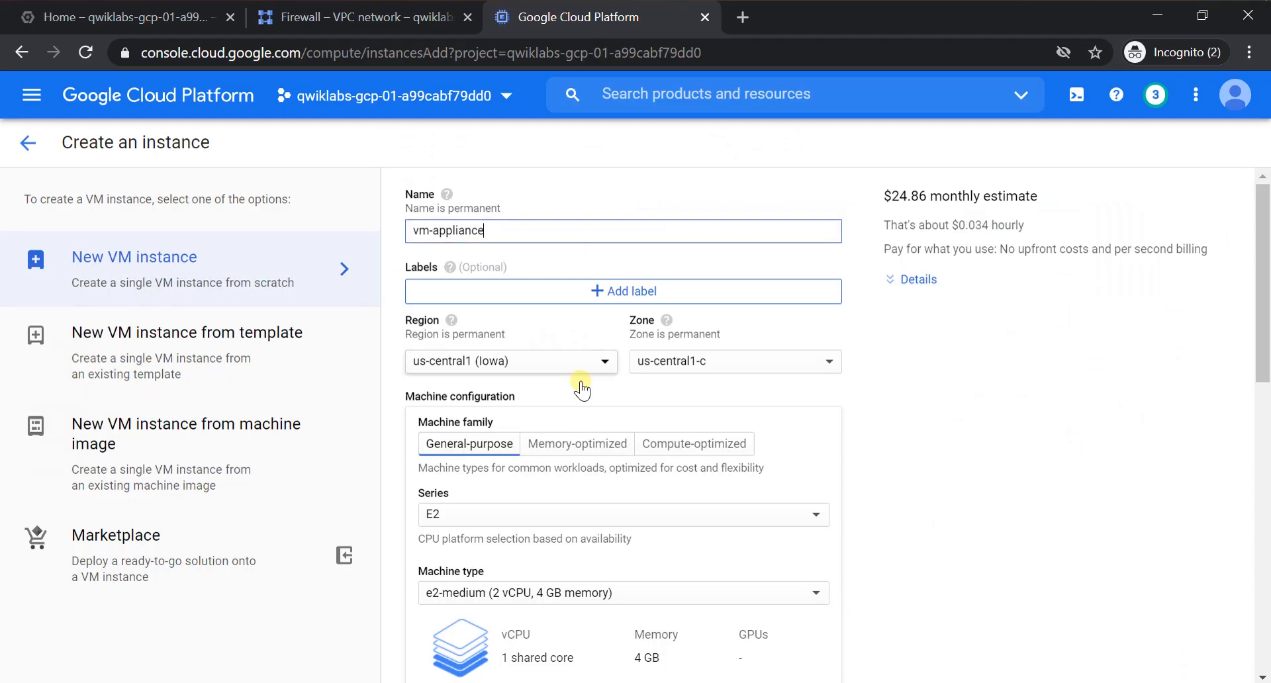
- Set the vm-appliance instance's series to N1 and its machine type to n1-standard-4 (4 vCPU, 15 GB memory)
click(596, 521)
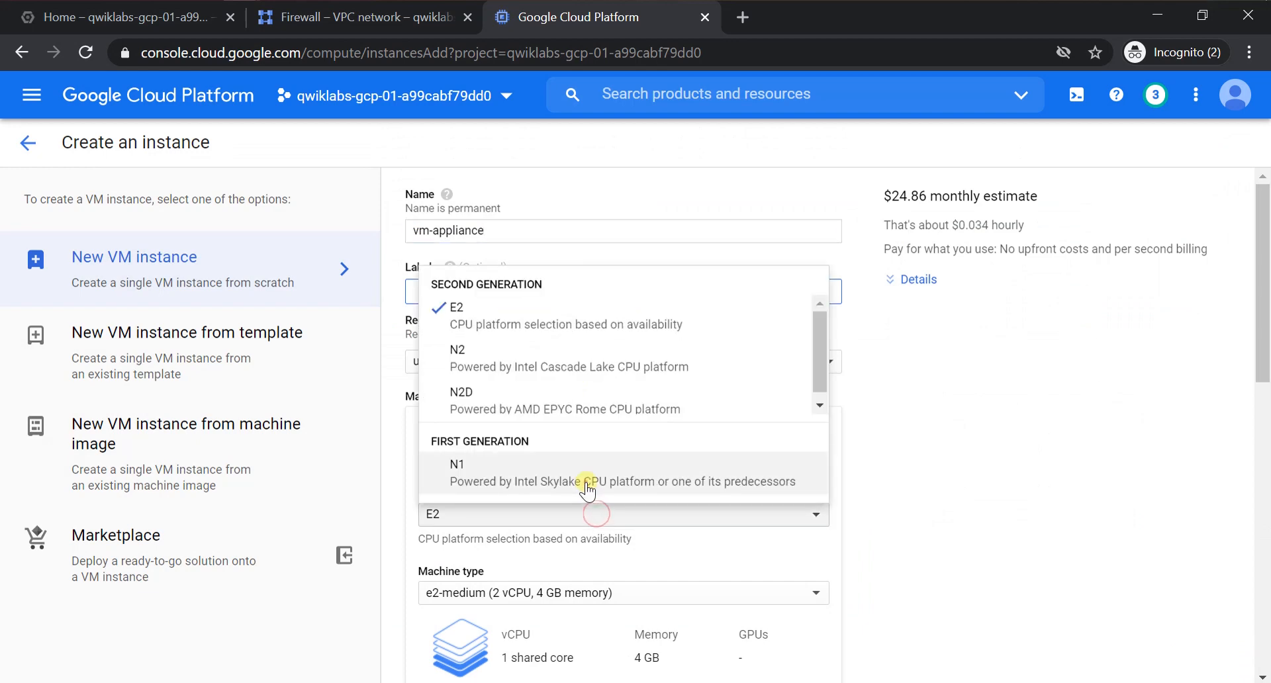
click(586, 482)
click(554, 586)
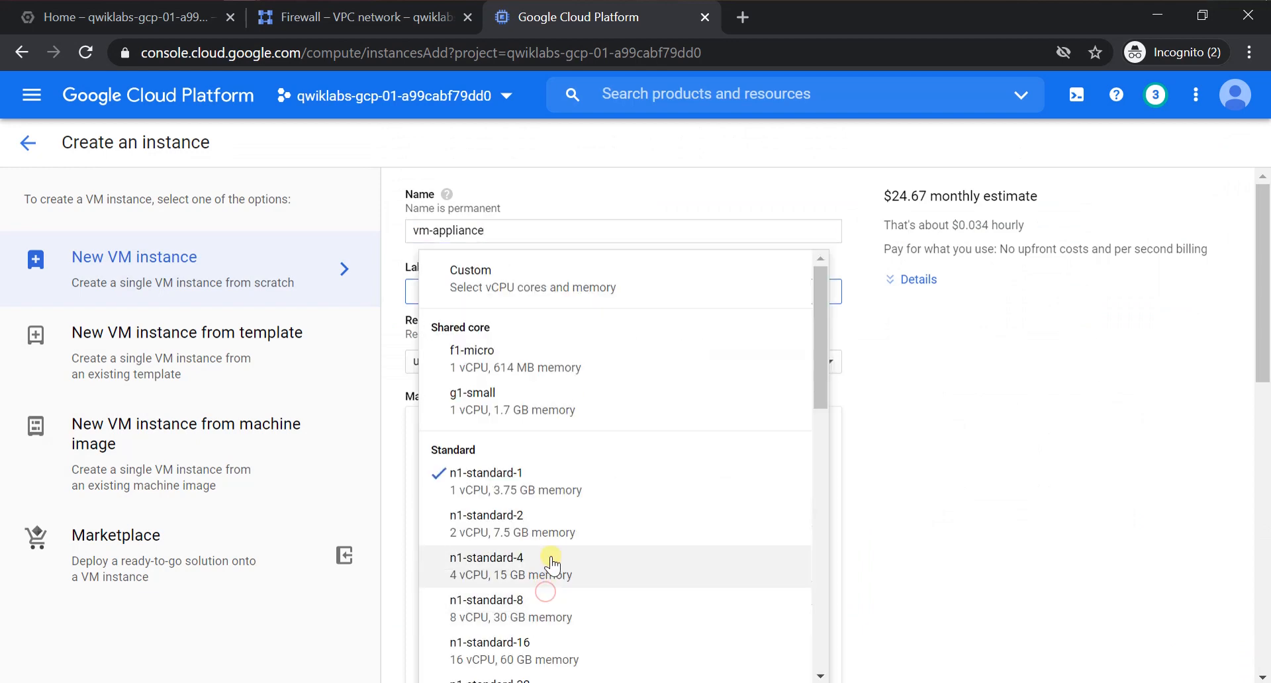
click(538, 561)
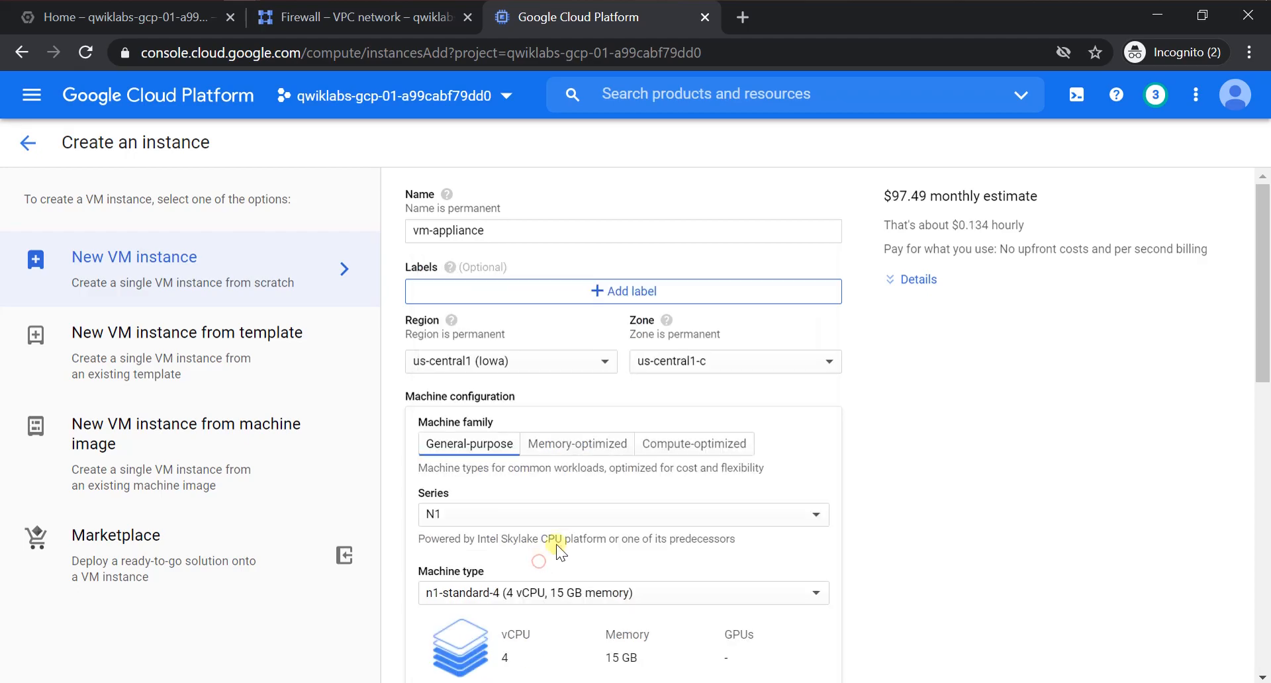
- Check the lab's network interface instructions and show the Networking settings of the new vm-appliance instance
key(alt+Tab)
scroll(680, 490, down, 5)
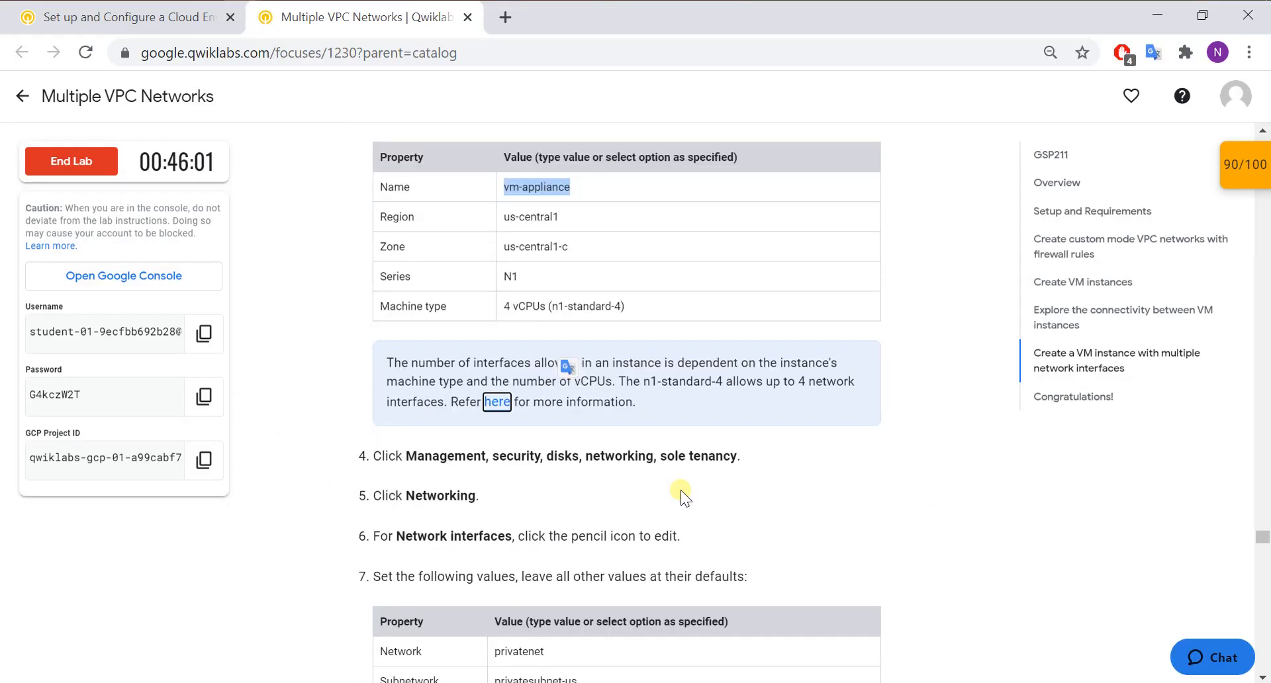
scroll(681, 490, down, 2)
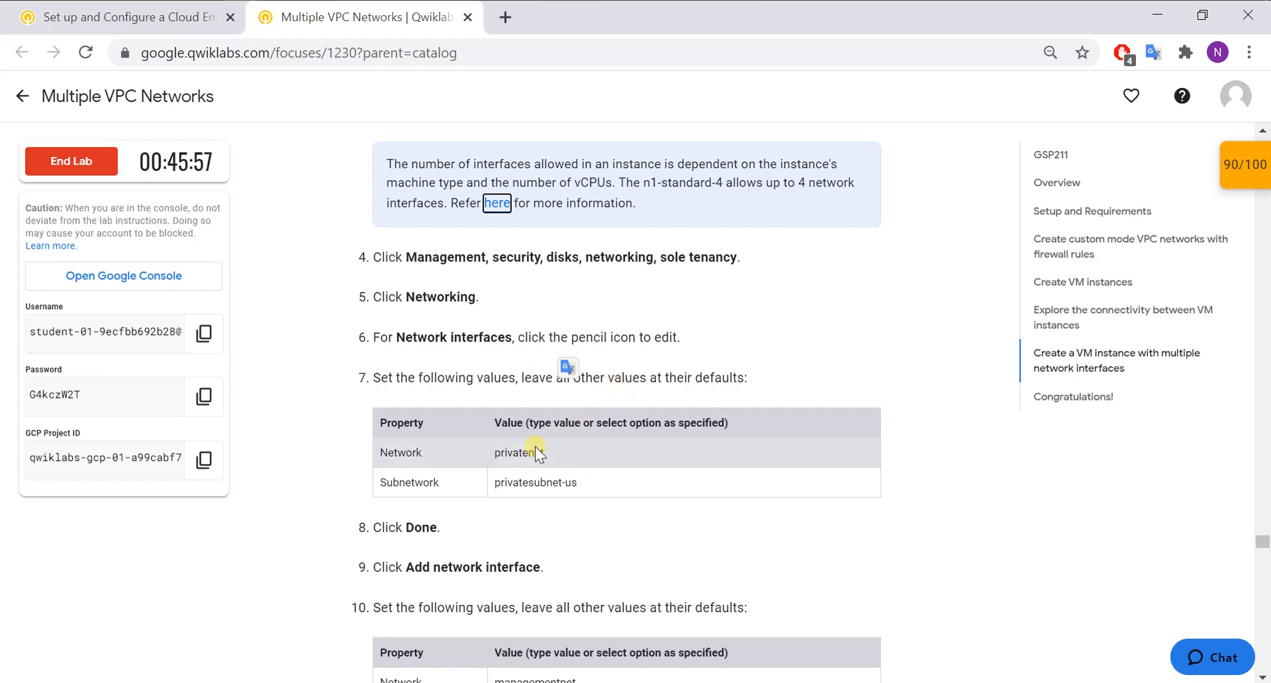
key(alt+Tab)
scroll(535, 446, down, 10)
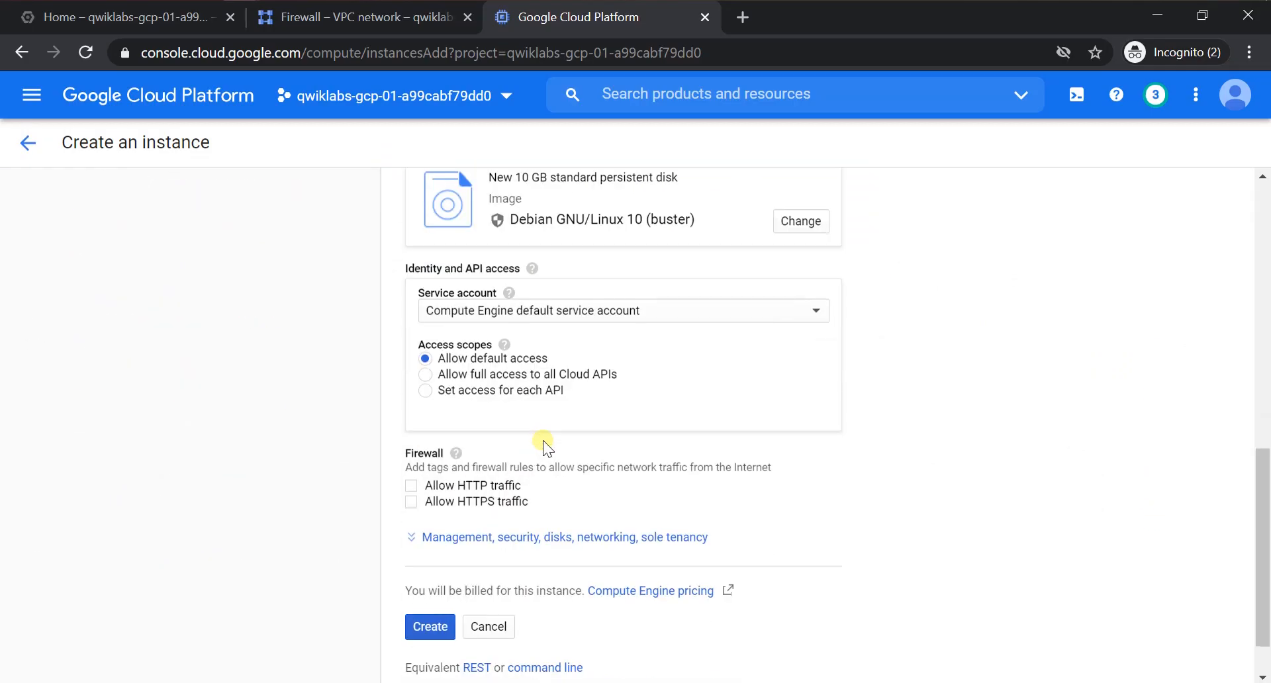
click(474, 537)
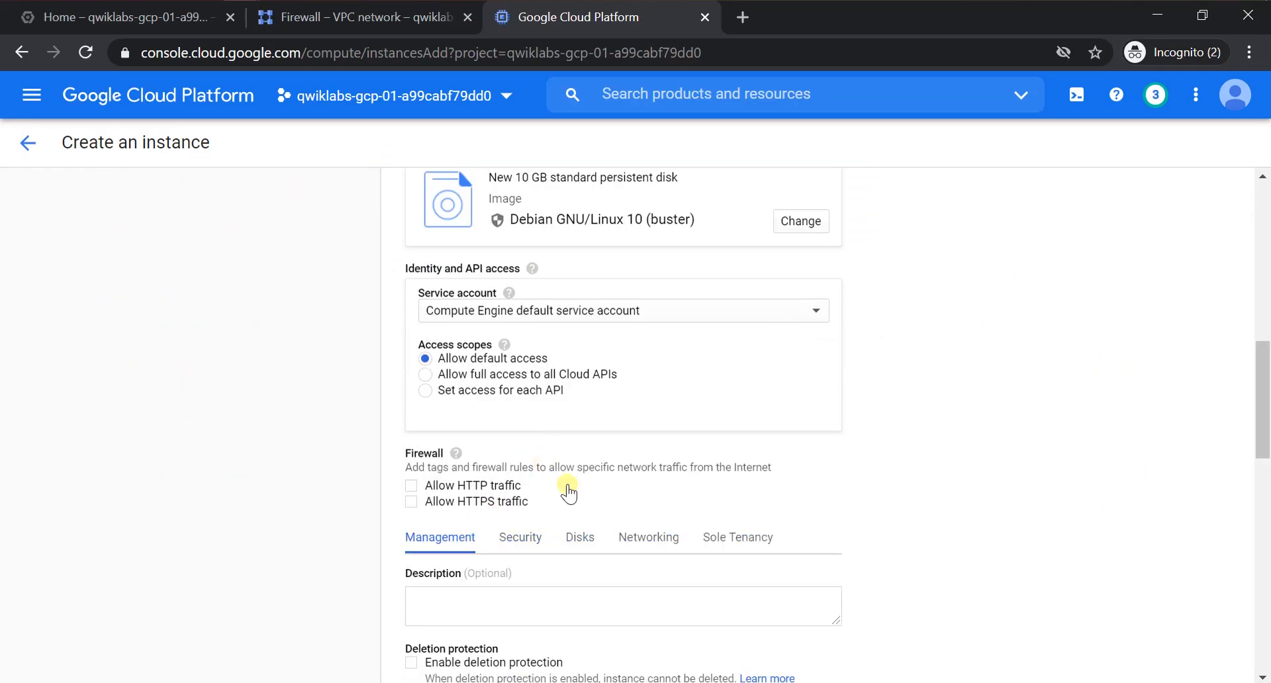
click(670, 549)
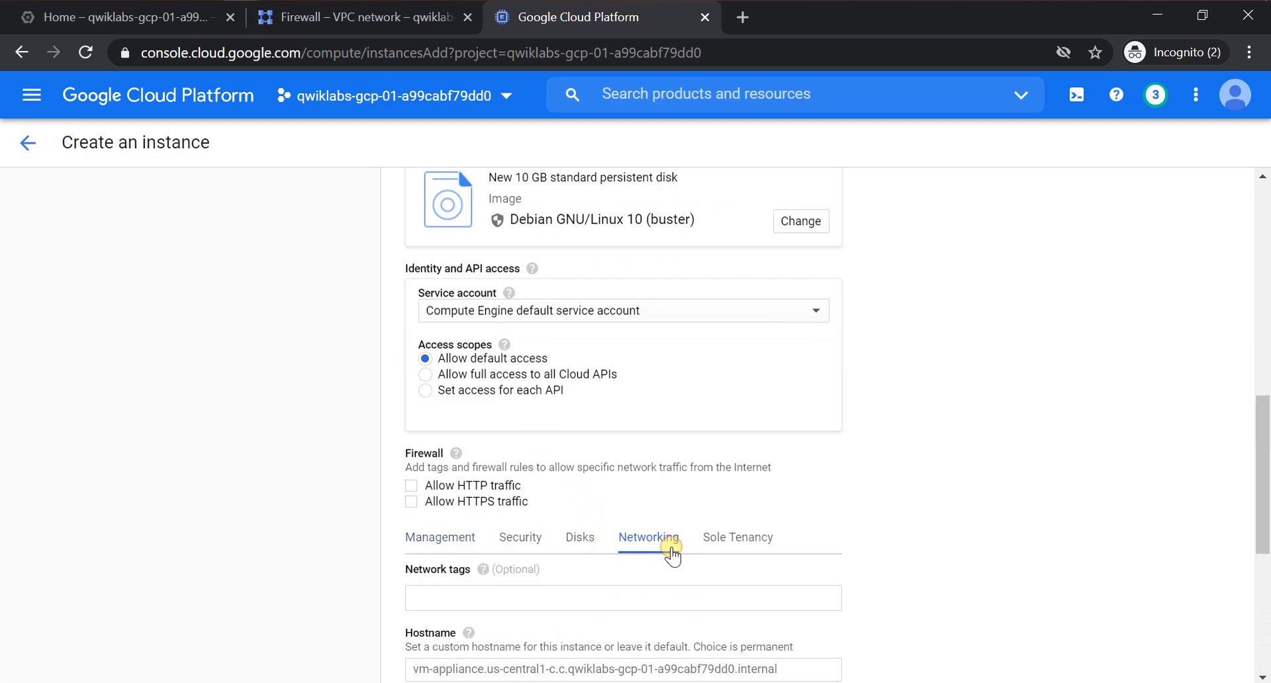
- Edit the instance's default network interface and set its network to privatenet, as the lab specifies
key(alt+Tab)
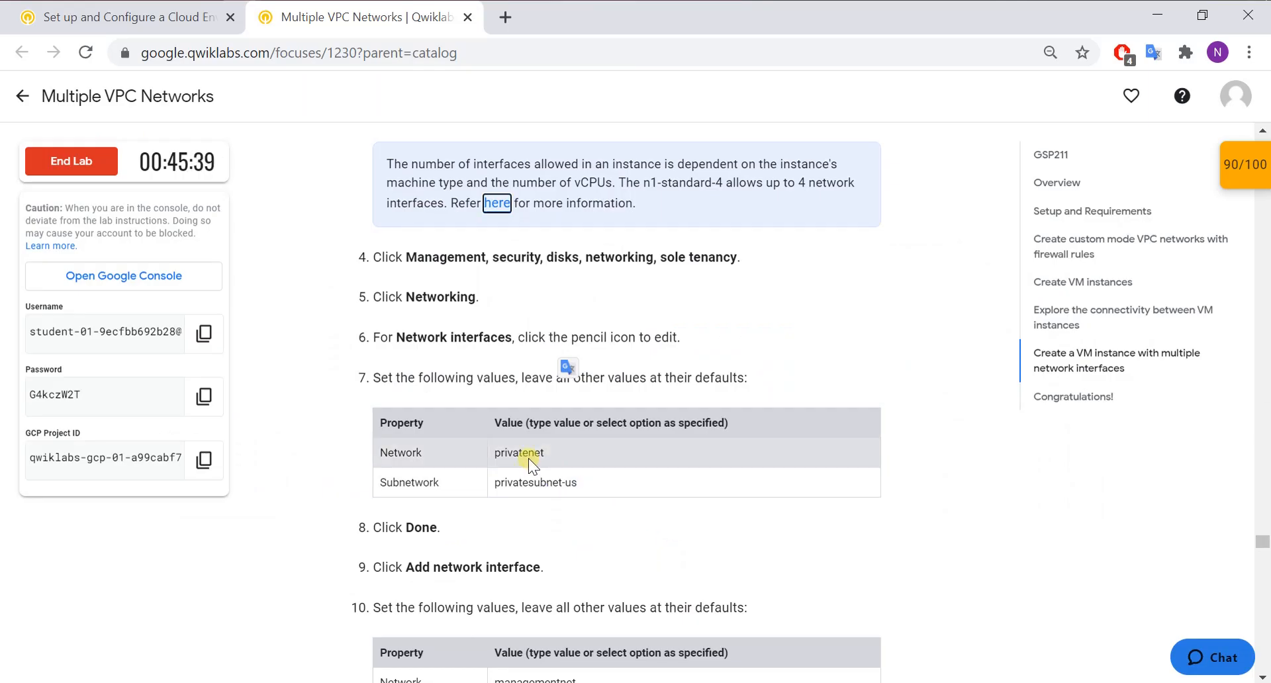
key(alt+Tab)
scroll(531, 463, down, 3)
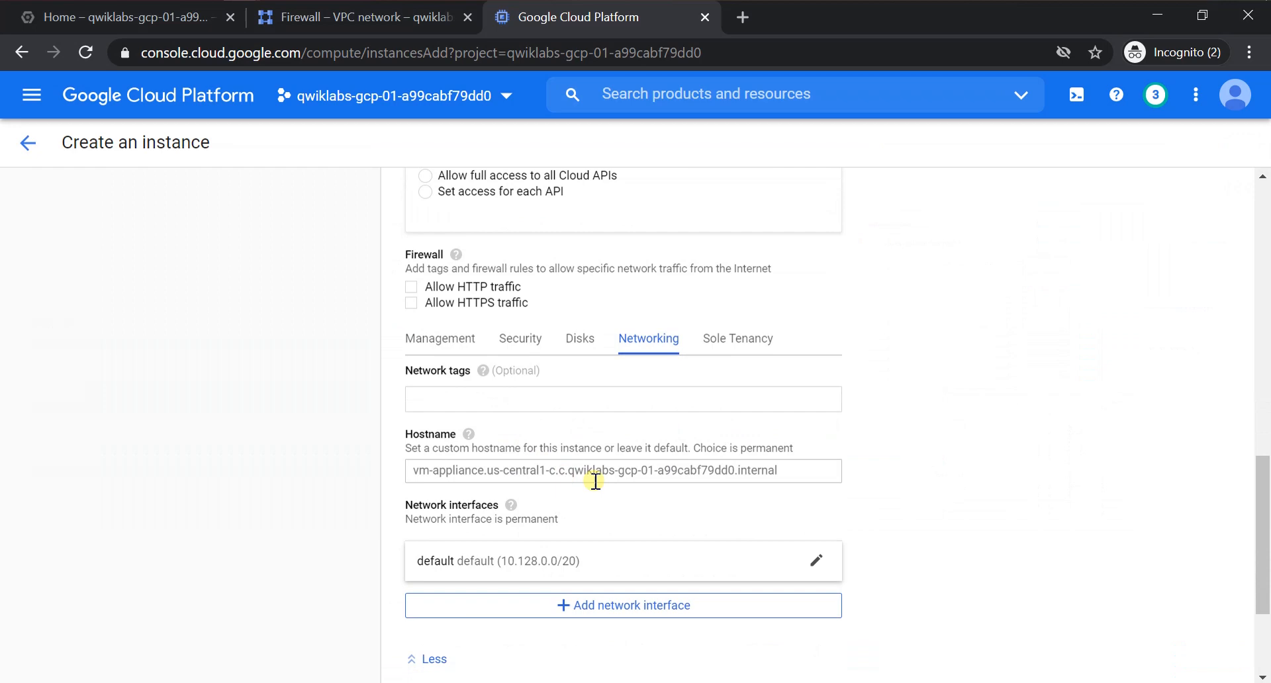
click(831, 568)
click(523, 632)
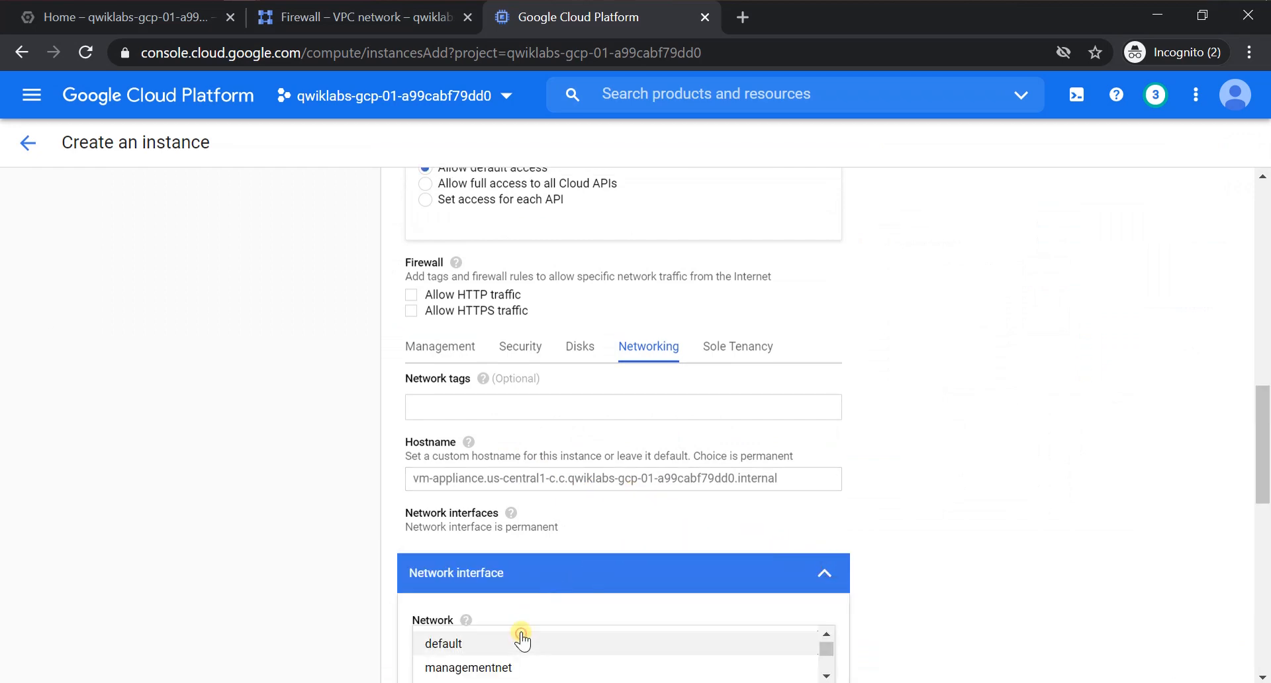
scroll(523, 632, down, 1)
scroll(521, 631, down, 1)
click(490, 664)
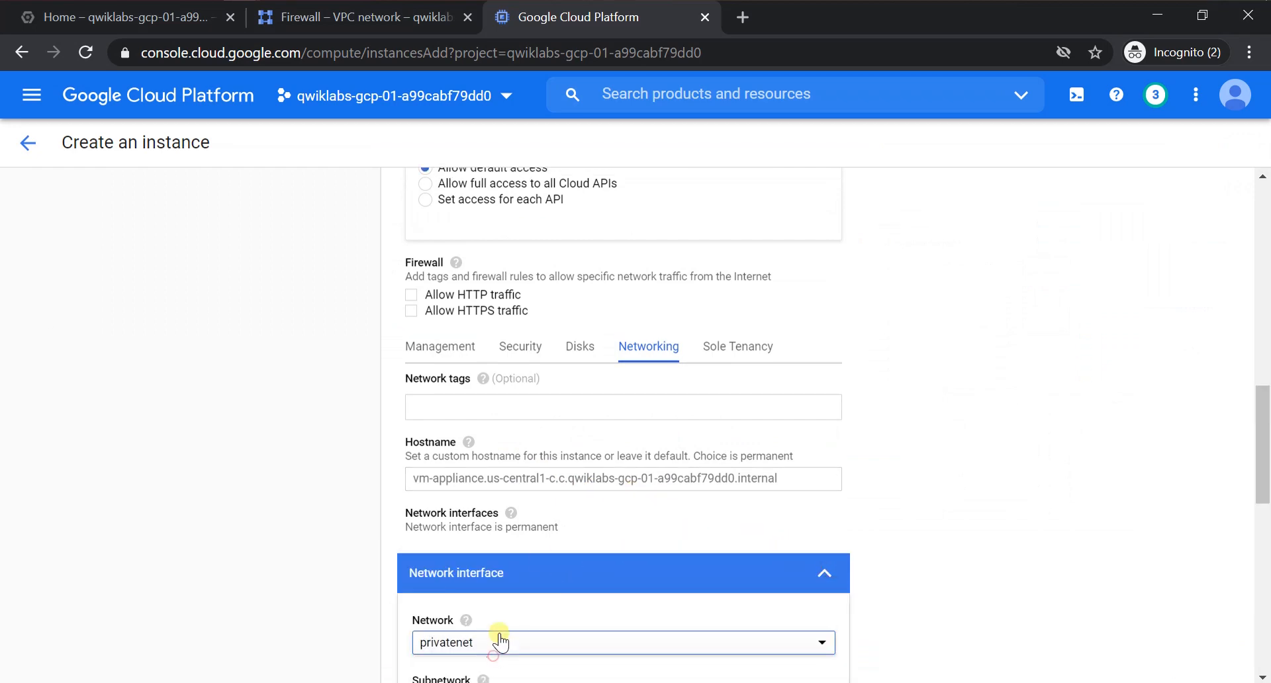
- Set the first network interface's subnetwork to privatesubnet-us and finish editing that interface
scroll(562, 538, down, 3)
scroll(563, 537, down, 3)
key(alt+Tab)
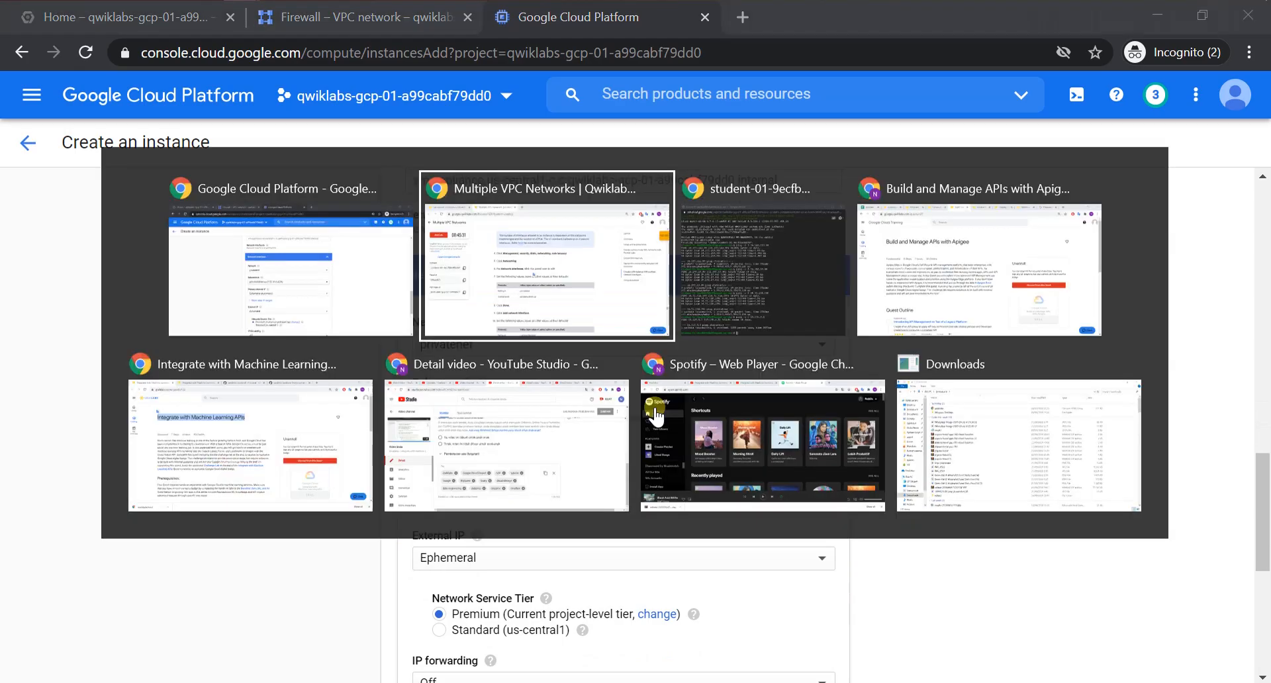
key(alt+Tab)
click(654, 411)
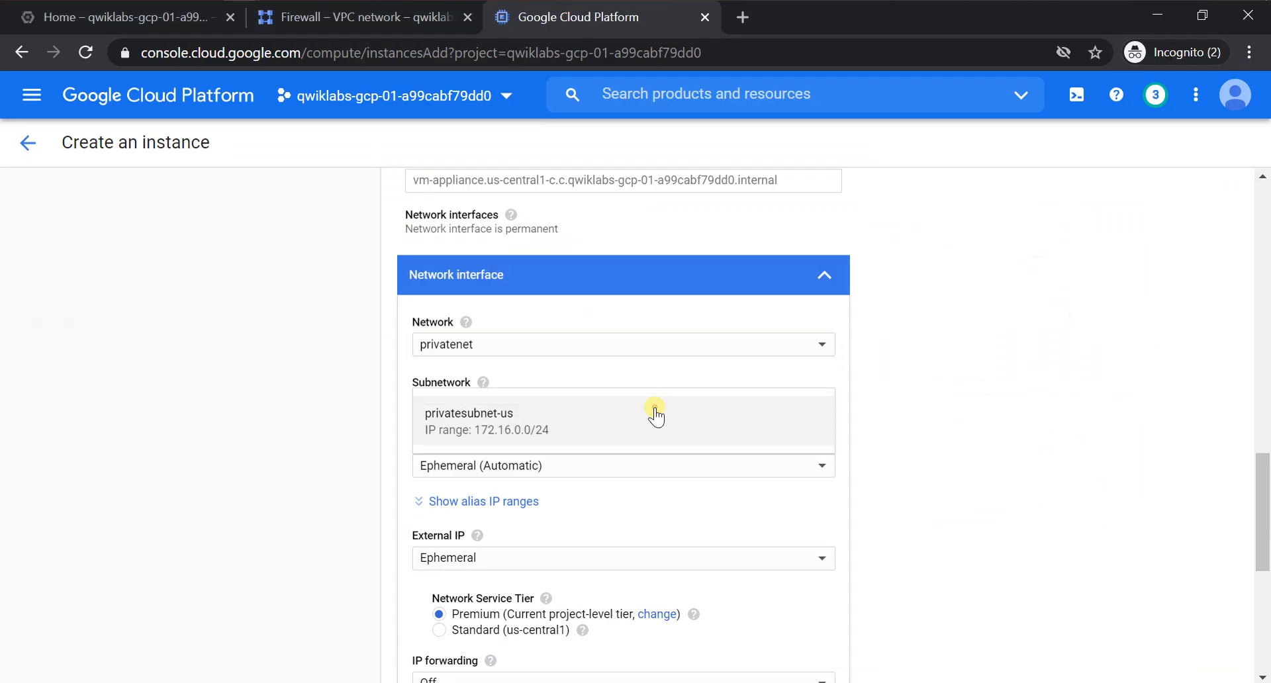
click(655, 412)
scroll(629, 491, down, 3)
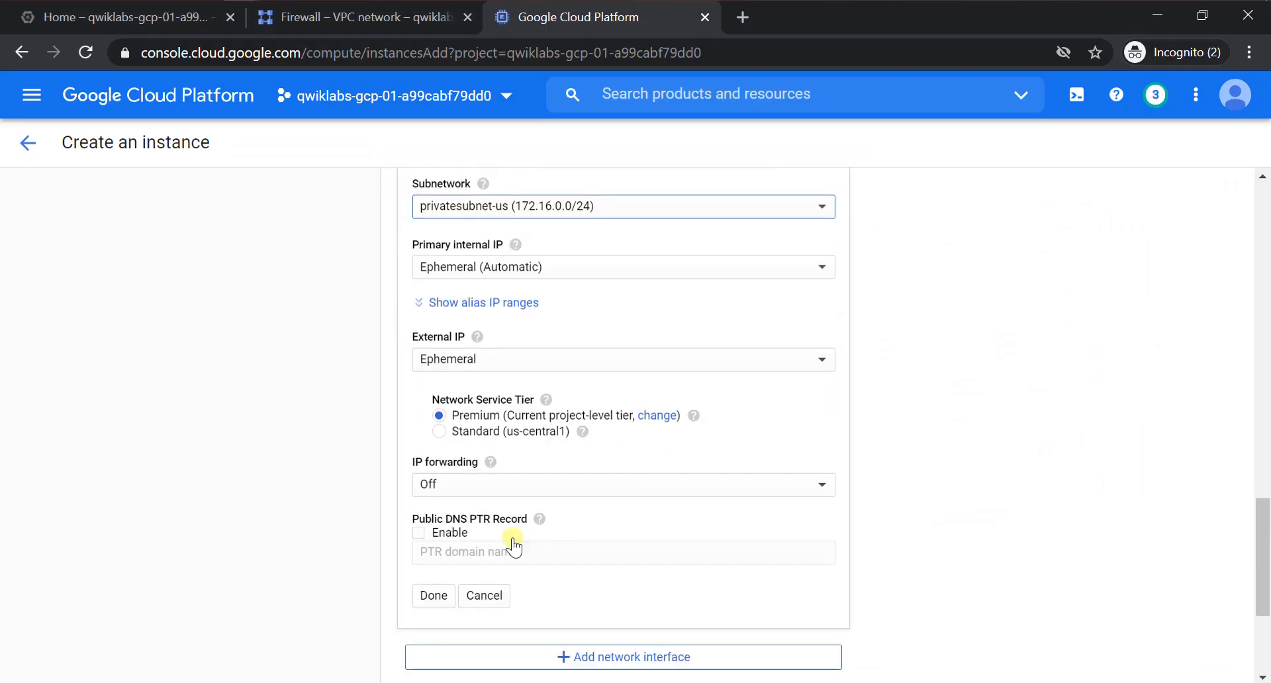
click(449, 598)
- Following the lab instructions, add a second network interface on managementnet with subnetwork managementsubnet-us
key(alt+Tab)
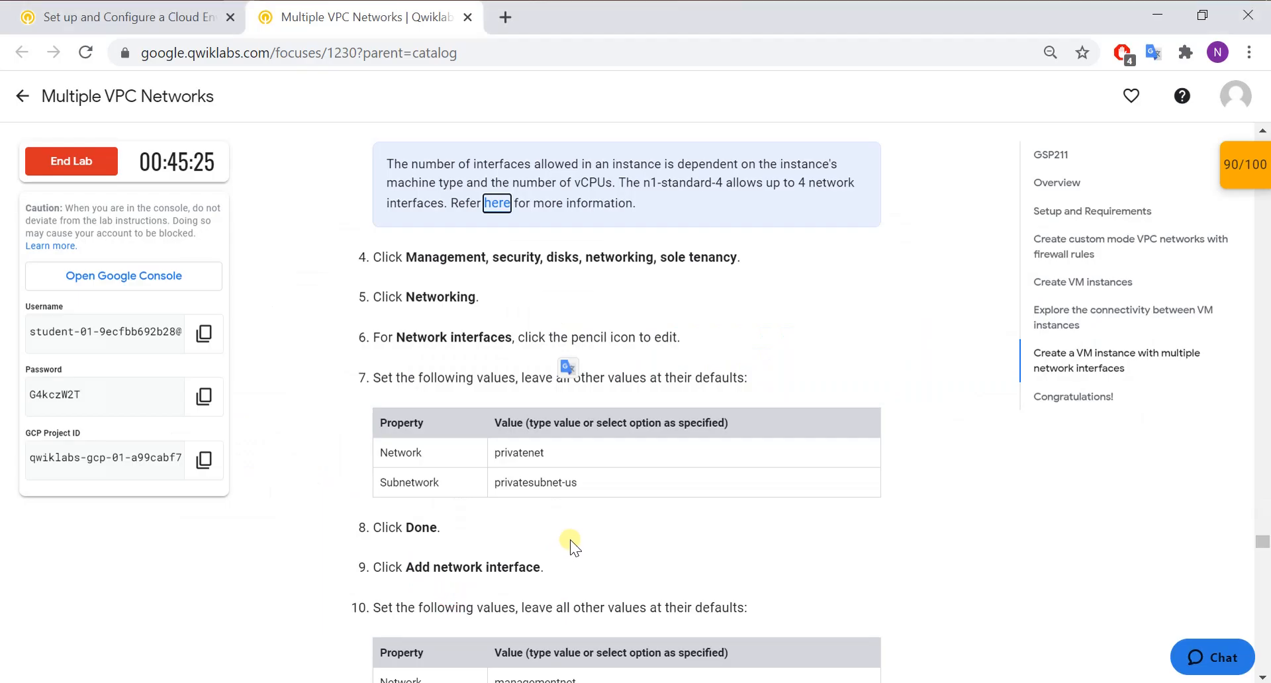
scroll(570, 539, down, 3)
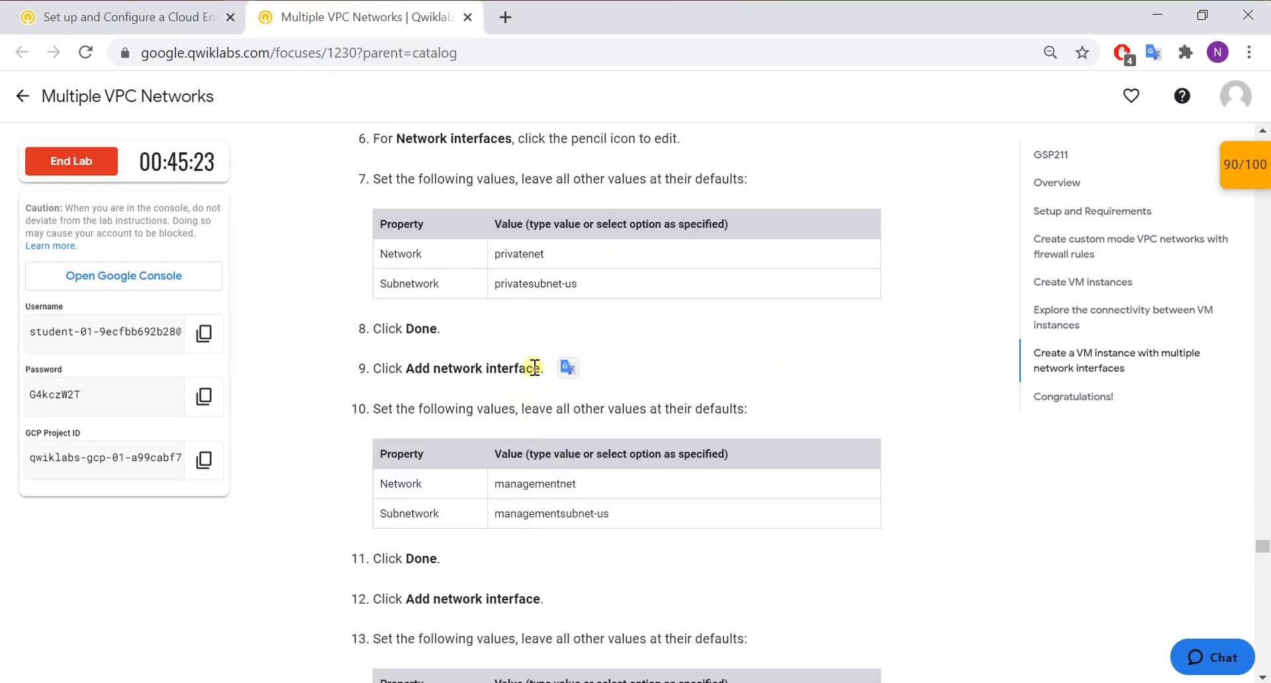
double_click(555, 484)
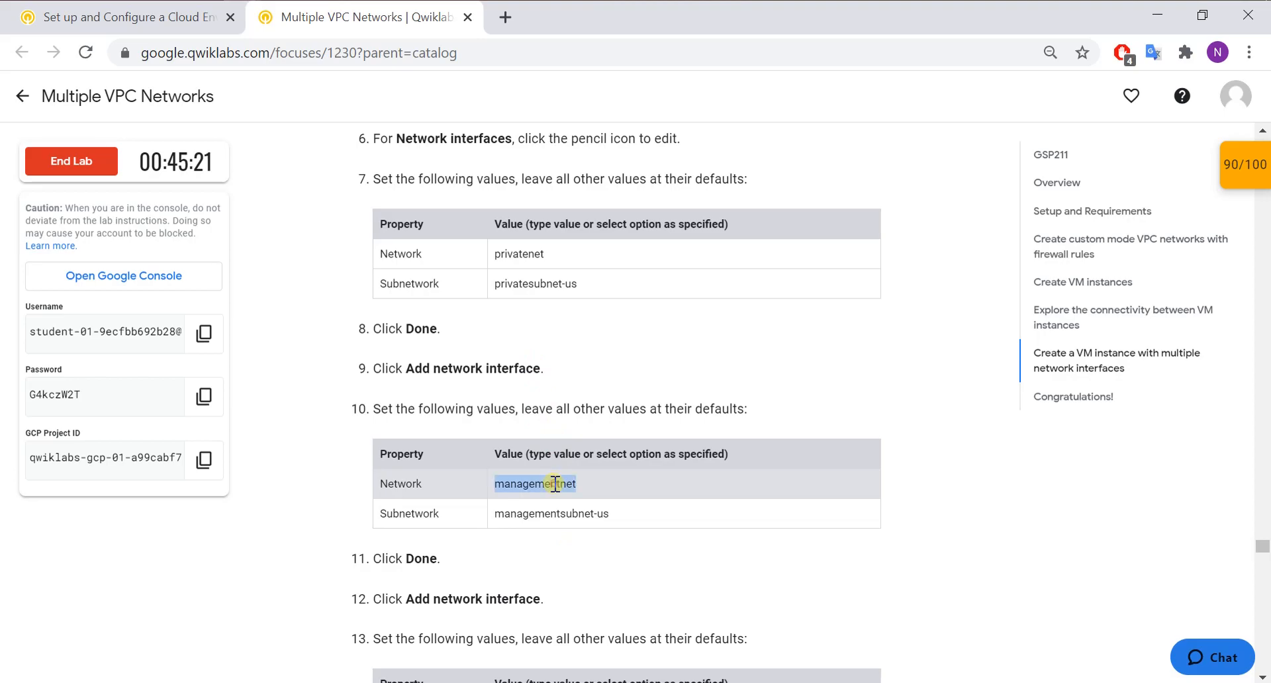
key(alt+Tab)
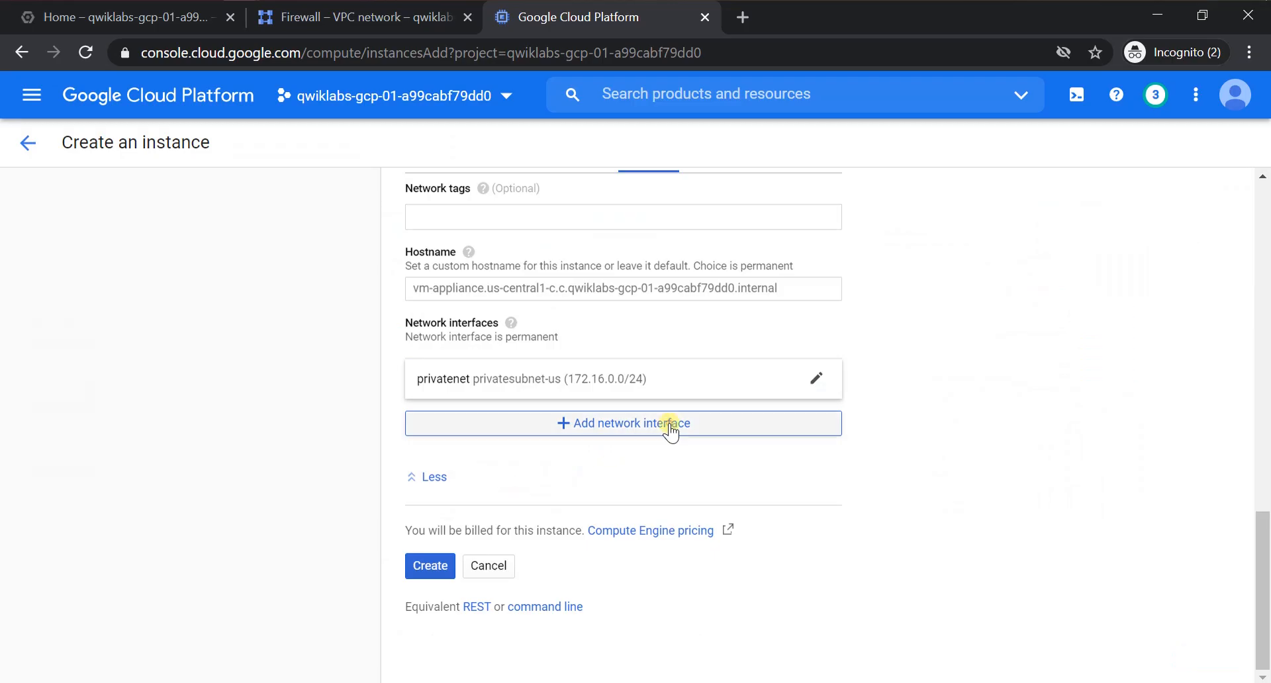
click(670, 423)
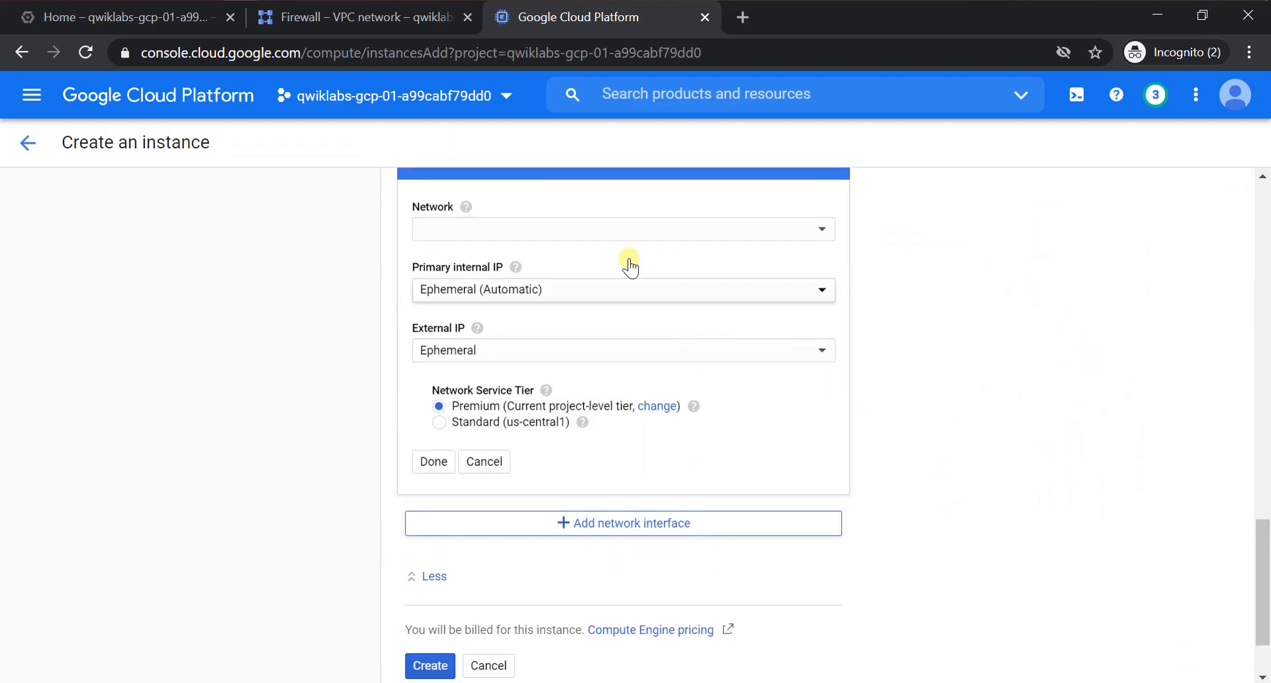
click(628, 227)
click(629, 260)
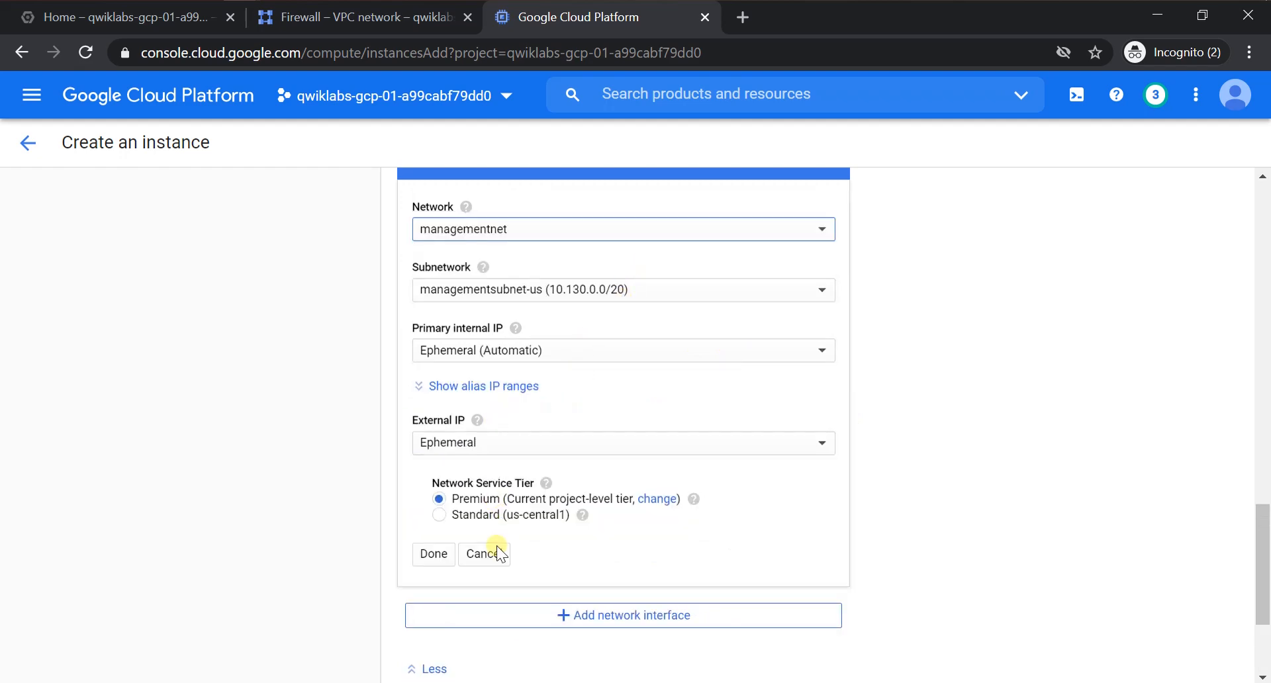
click(445, 551)
- Following the lab instructions, add a third network interface on mynetwork with subnetwork mynetwork
key(alt+Tab)
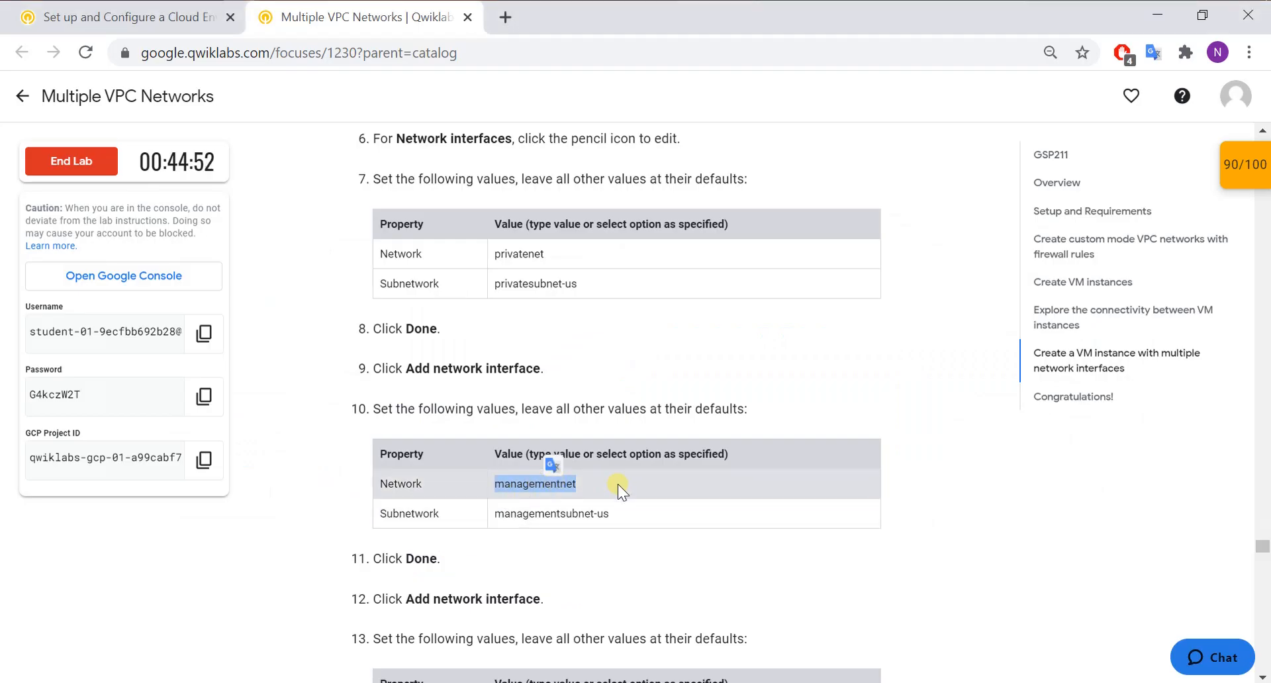
scroll(617, 484, down, 5)
key(alt+Tab)
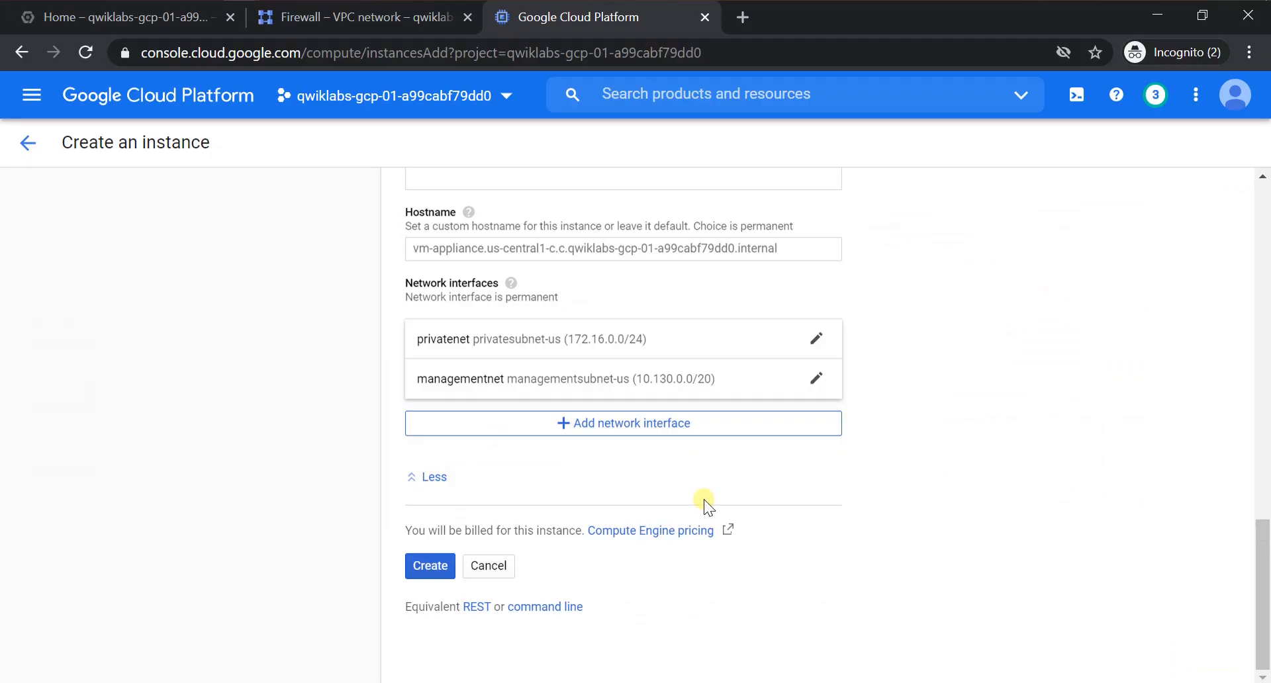
click(669, 436)
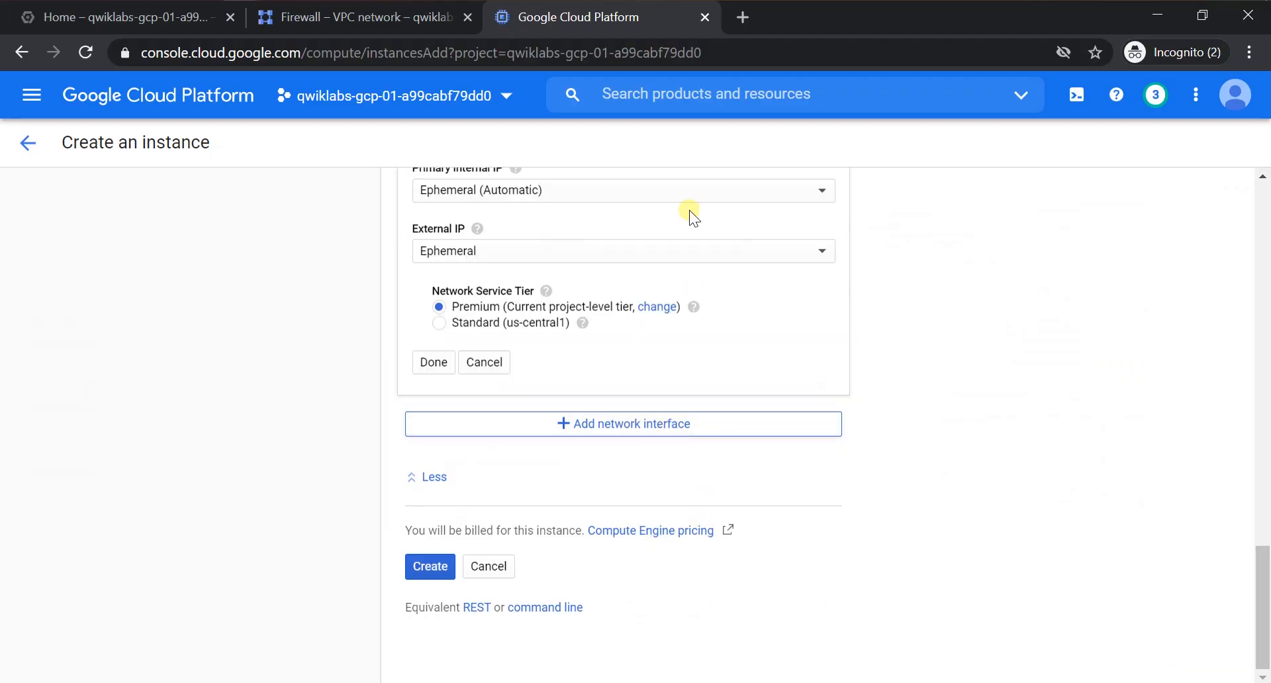
click(647, 232)
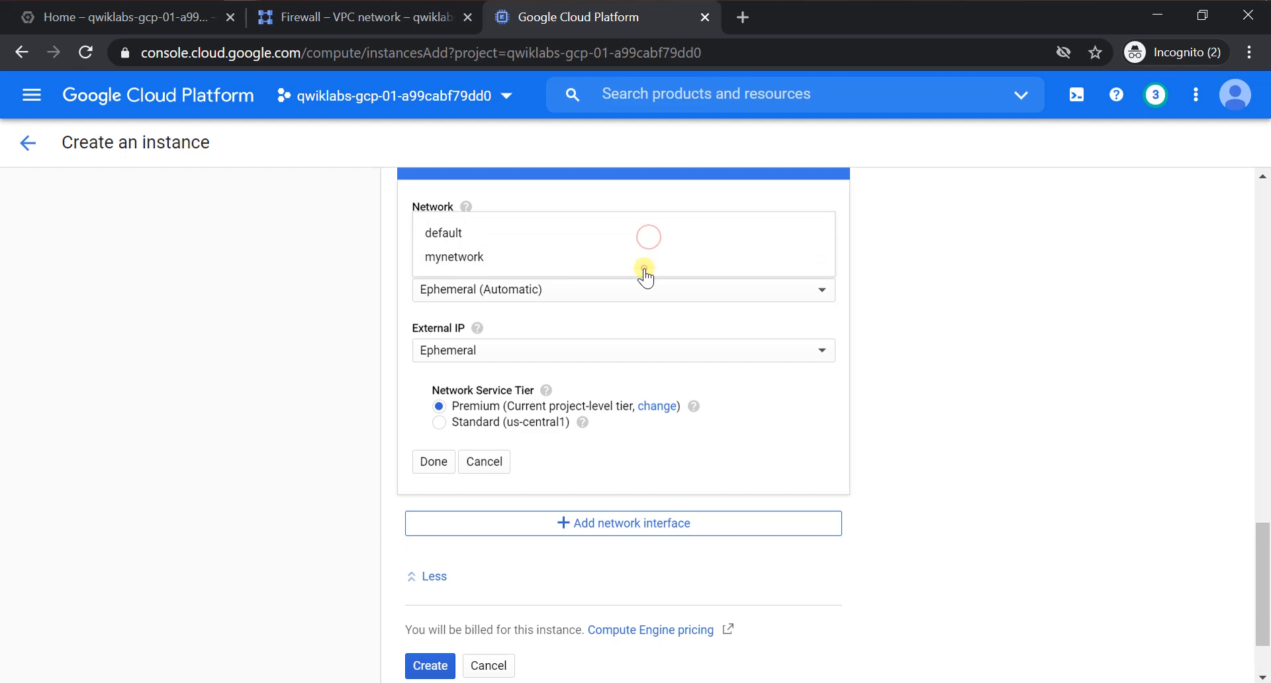
click(639, 258)
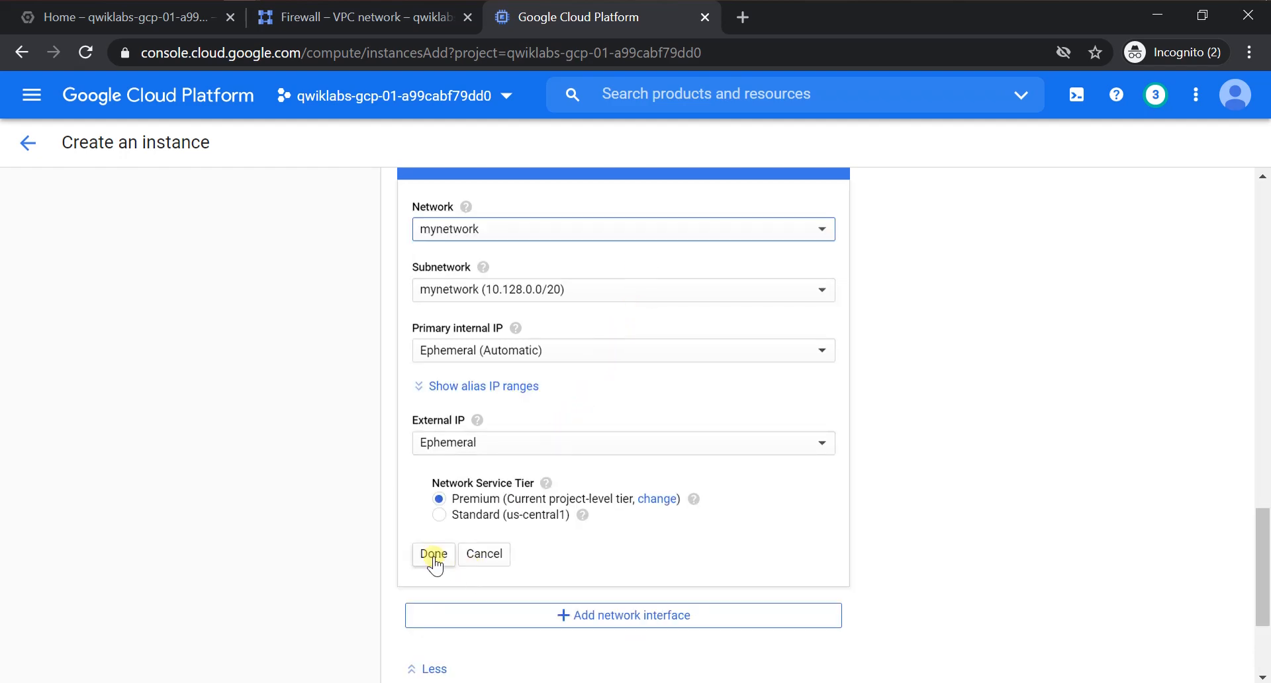
key(alt+Tab)
key(alt+Tab)
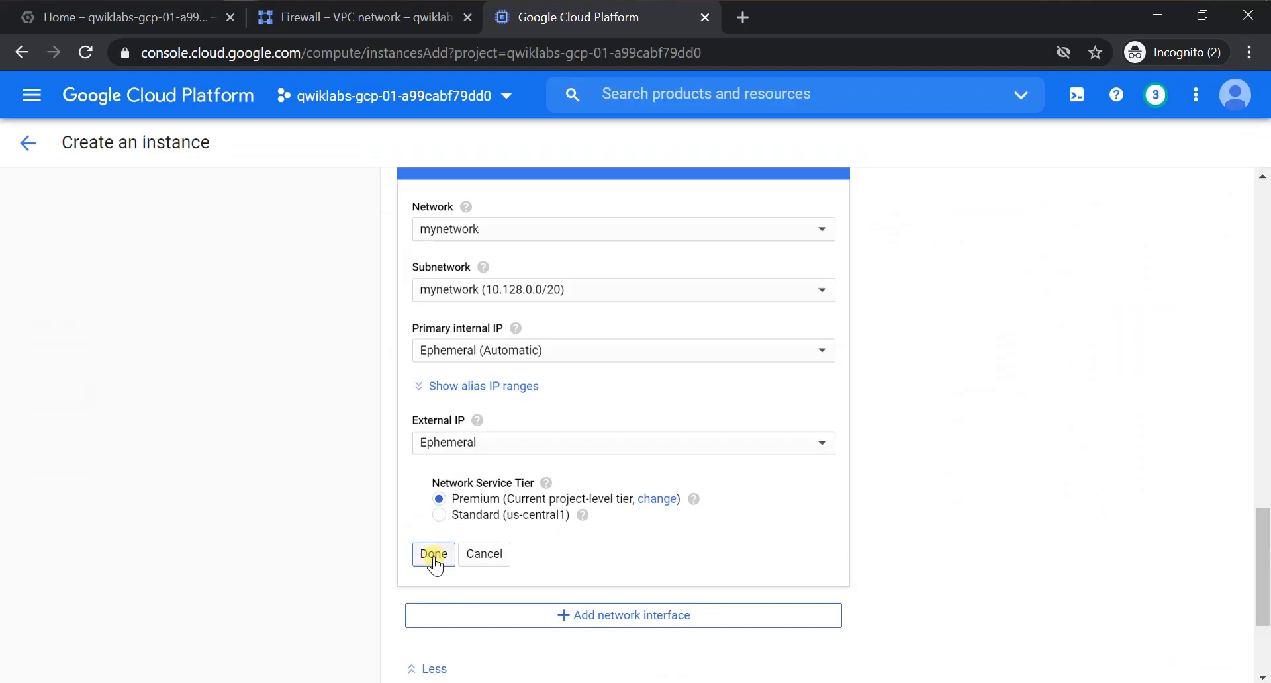
click(431, 554)
- Create the vm-appliance instance and check the lab progress for the VM instance with multiple network interfaces
key(alt+Tab)
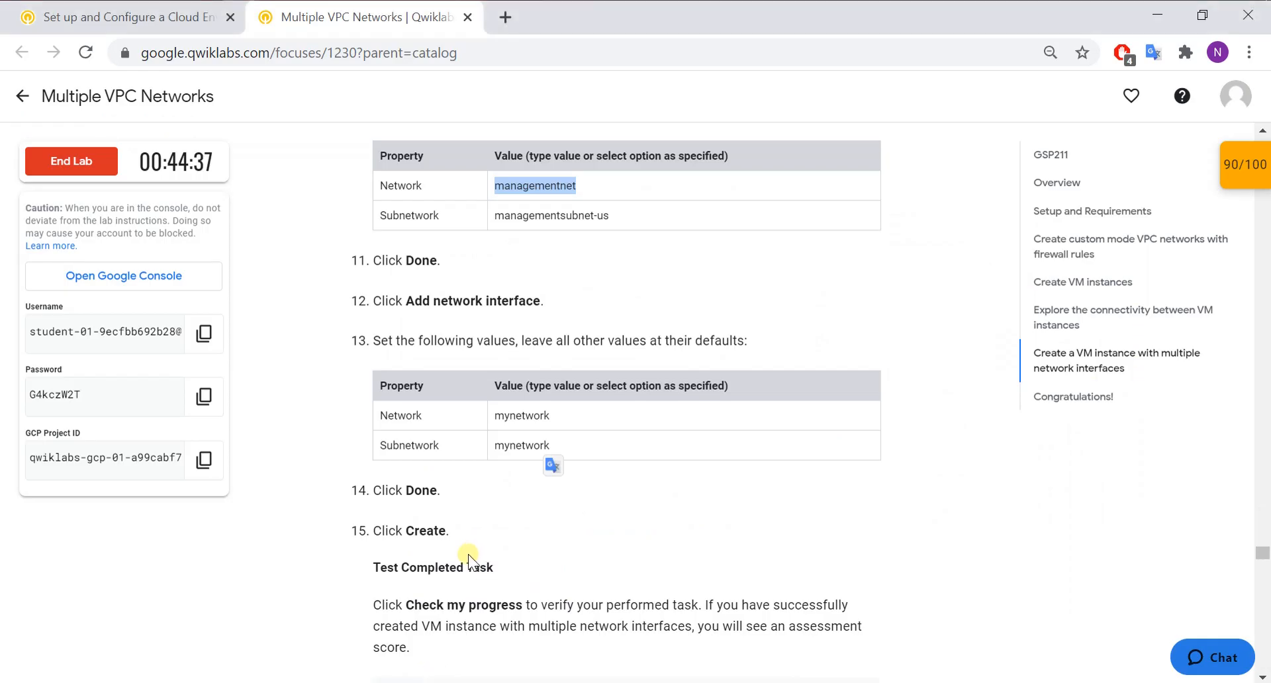
scroll(467, 554, down, 4)
click(511, 447)
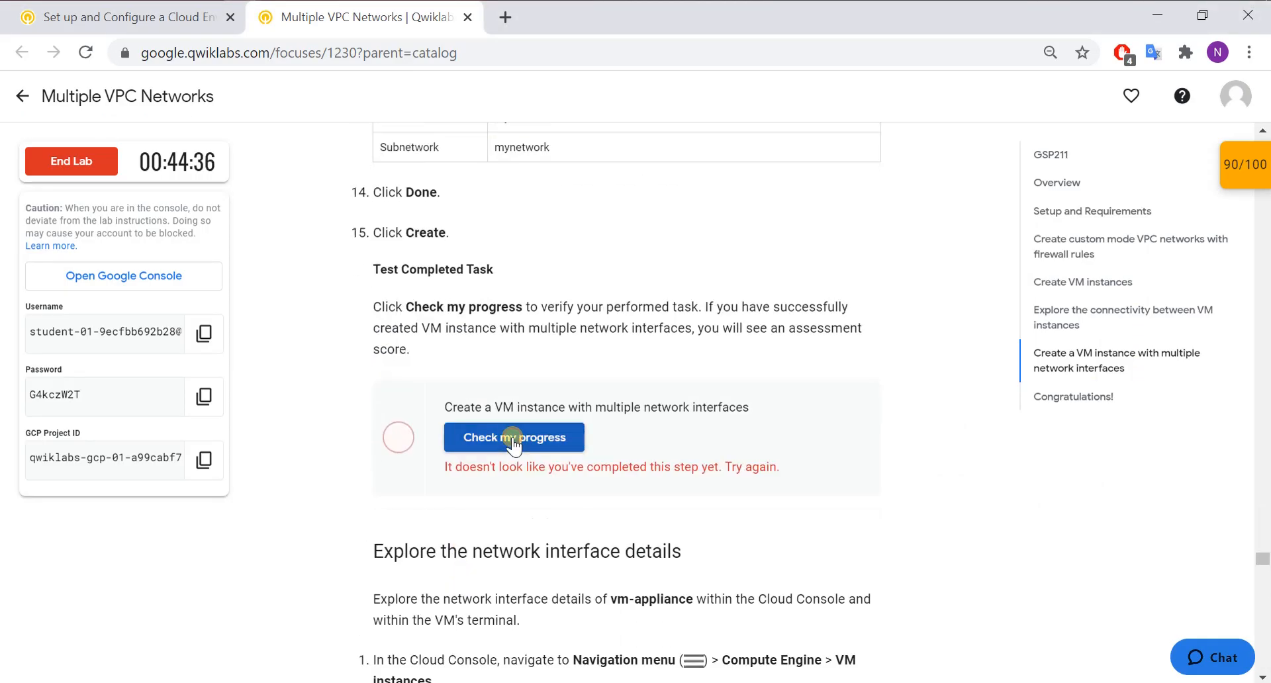
key(alt+Tab)
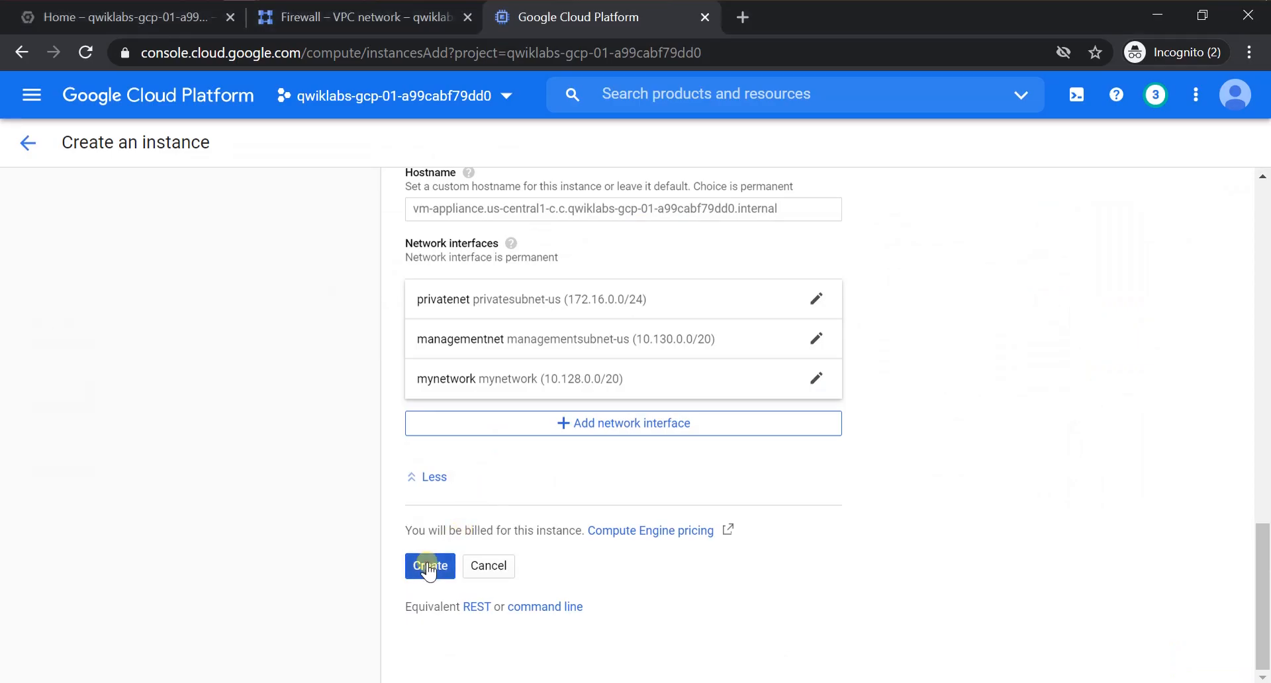
click(427, 565)
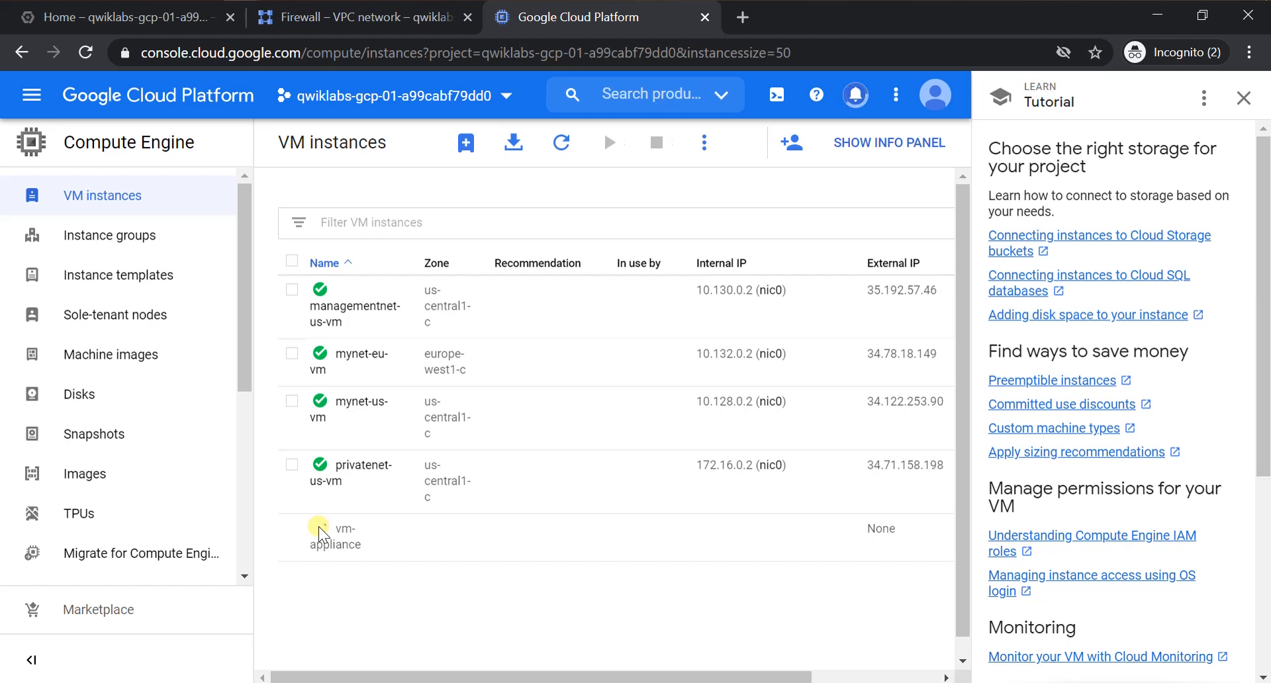
key(alt+Tab)
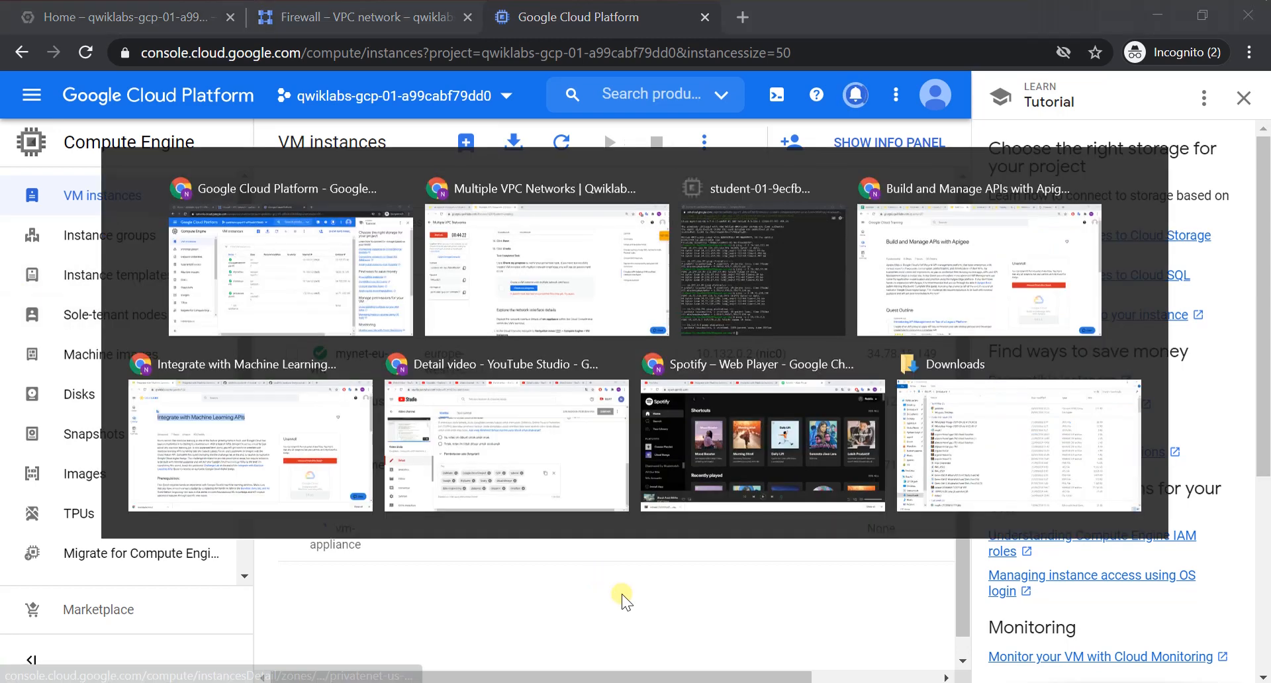
click(525, 437)
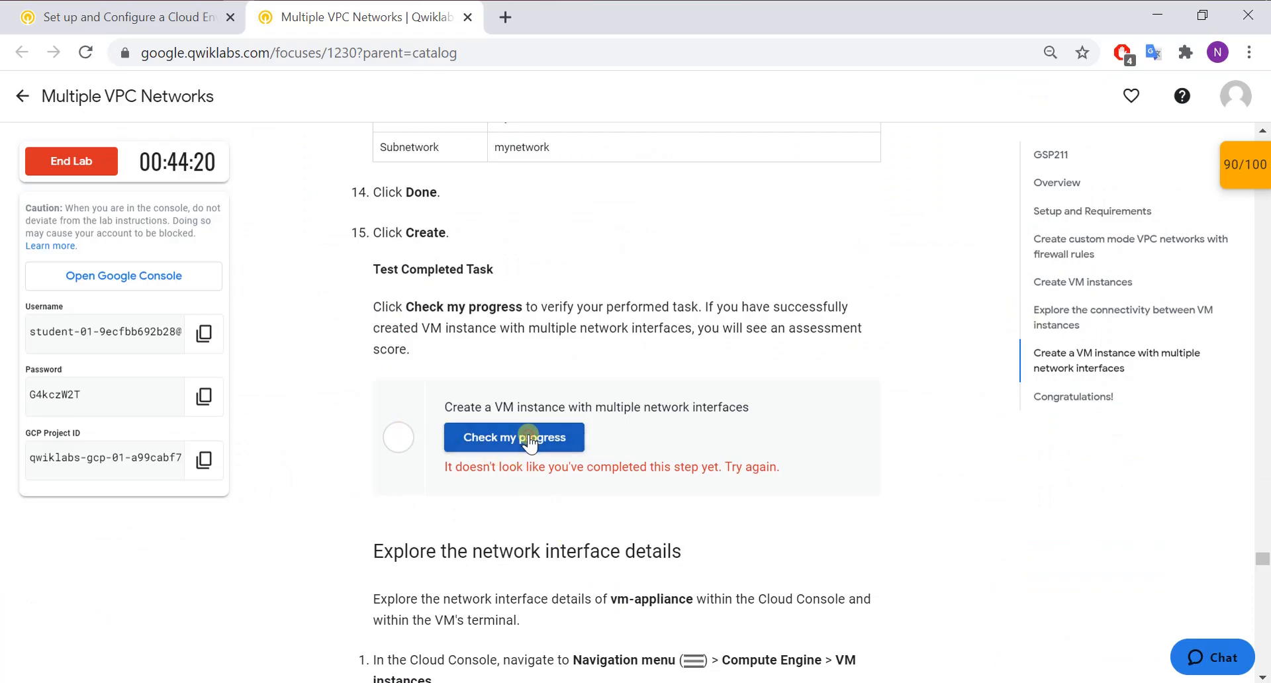
- Read the lab's instructions for exploring vm-appliance's network interface details and listing the interfaces from its terminal
scroll(529, 442, up, 4)
scroll(530, 438, down, 8)
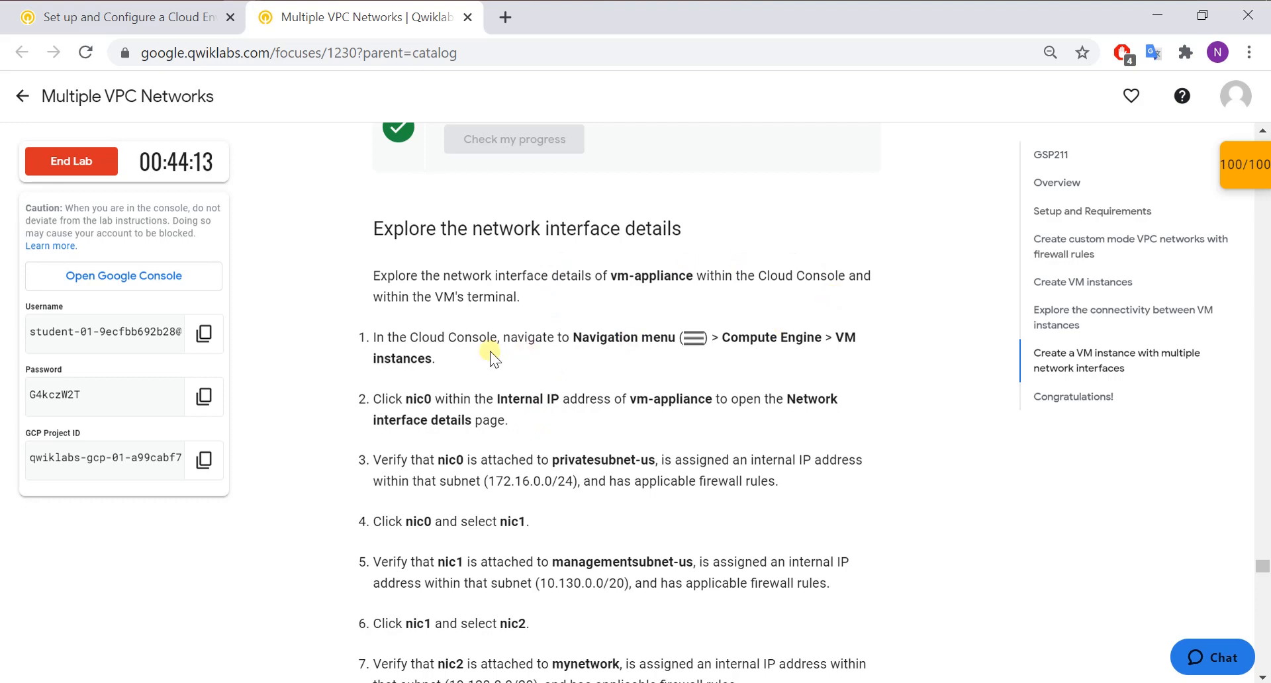
scroll(756, 436, down, 9)
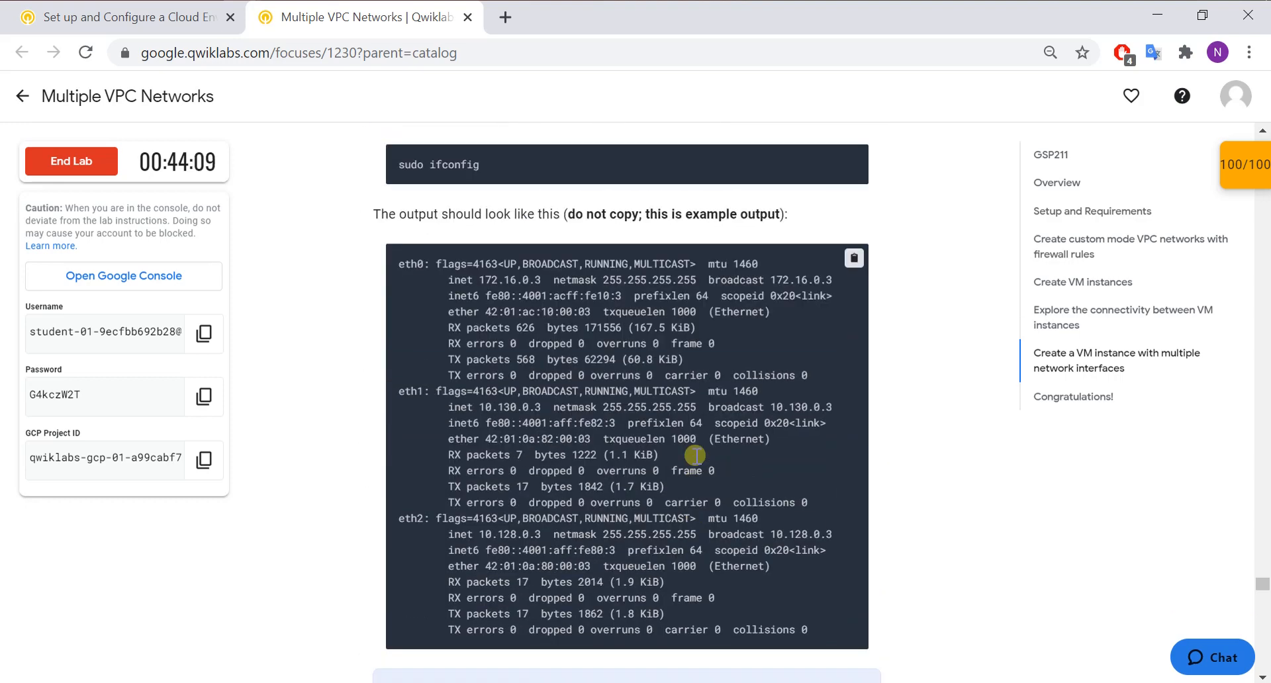
scroll(705, 439, down, 1)
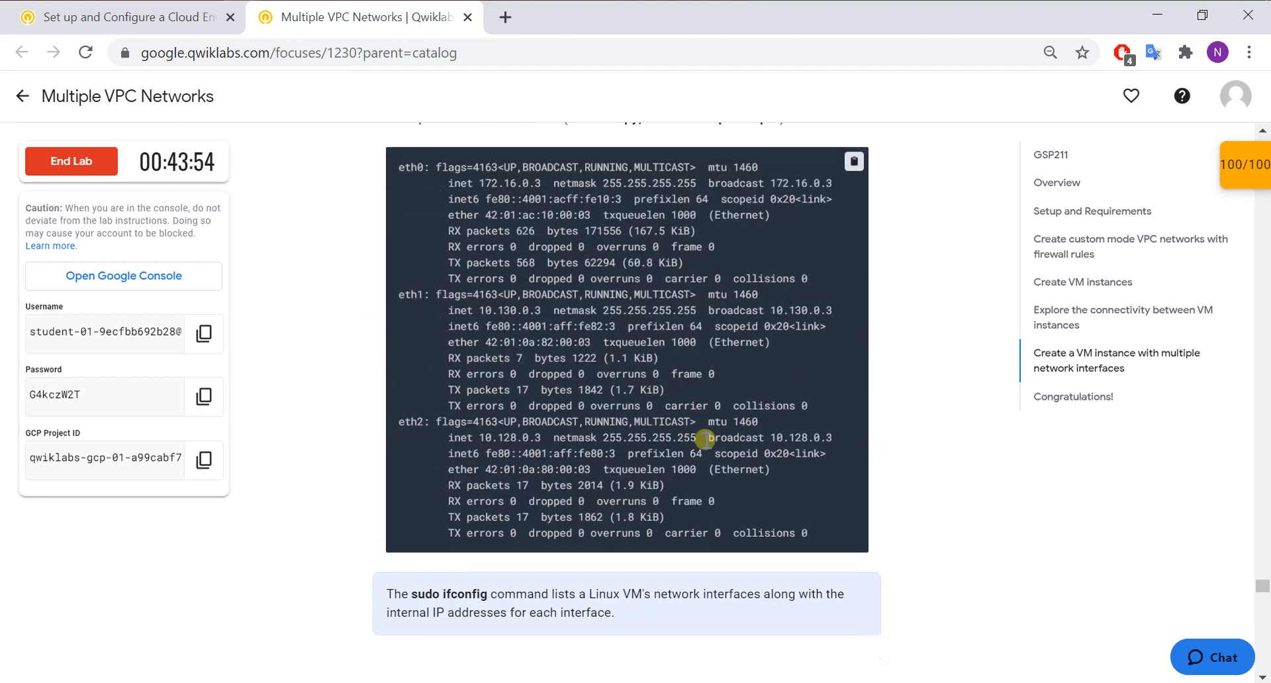
scroll(705, 438, up, 4)
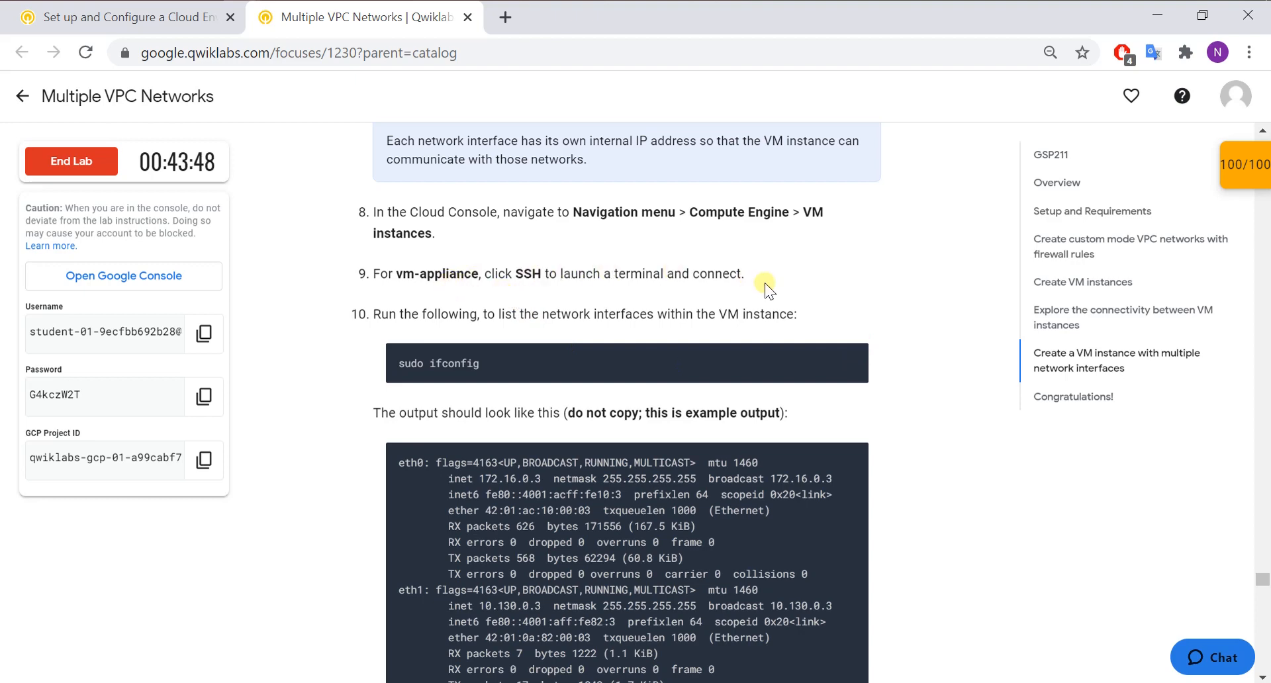
scroll(764, 283, up, 8)
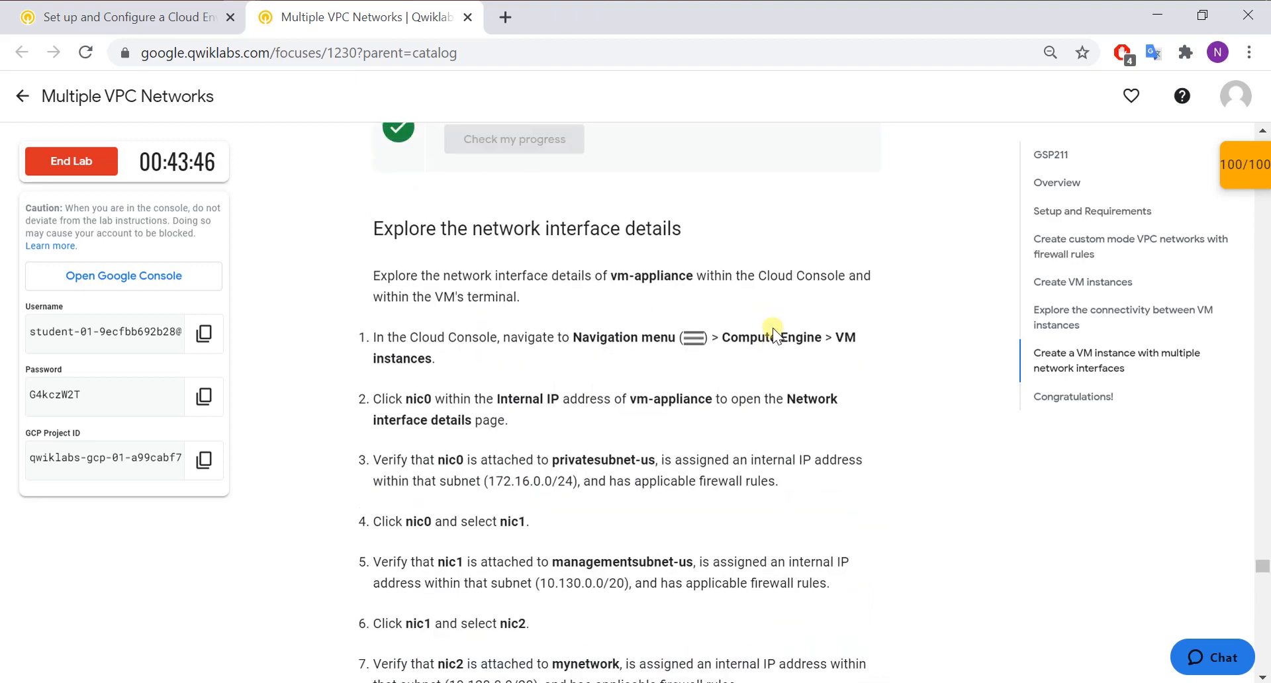
scroll(772, 328, down, 5)
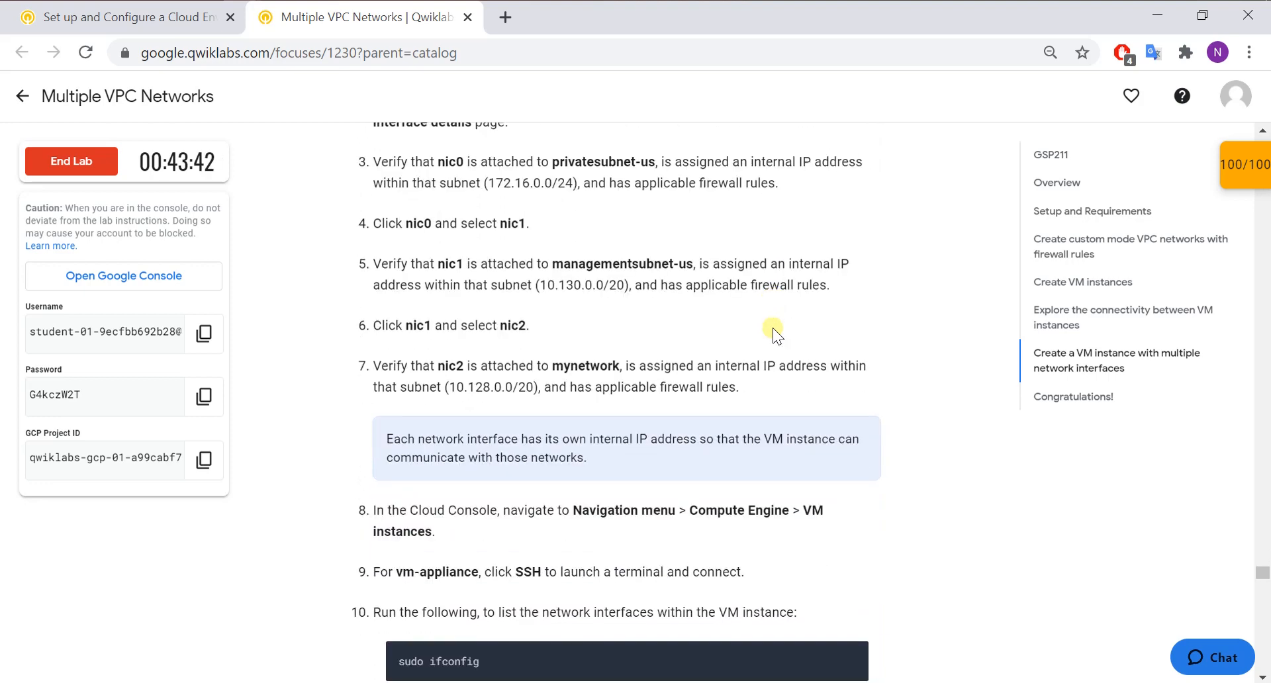
scroll(772, 328, down, 5)
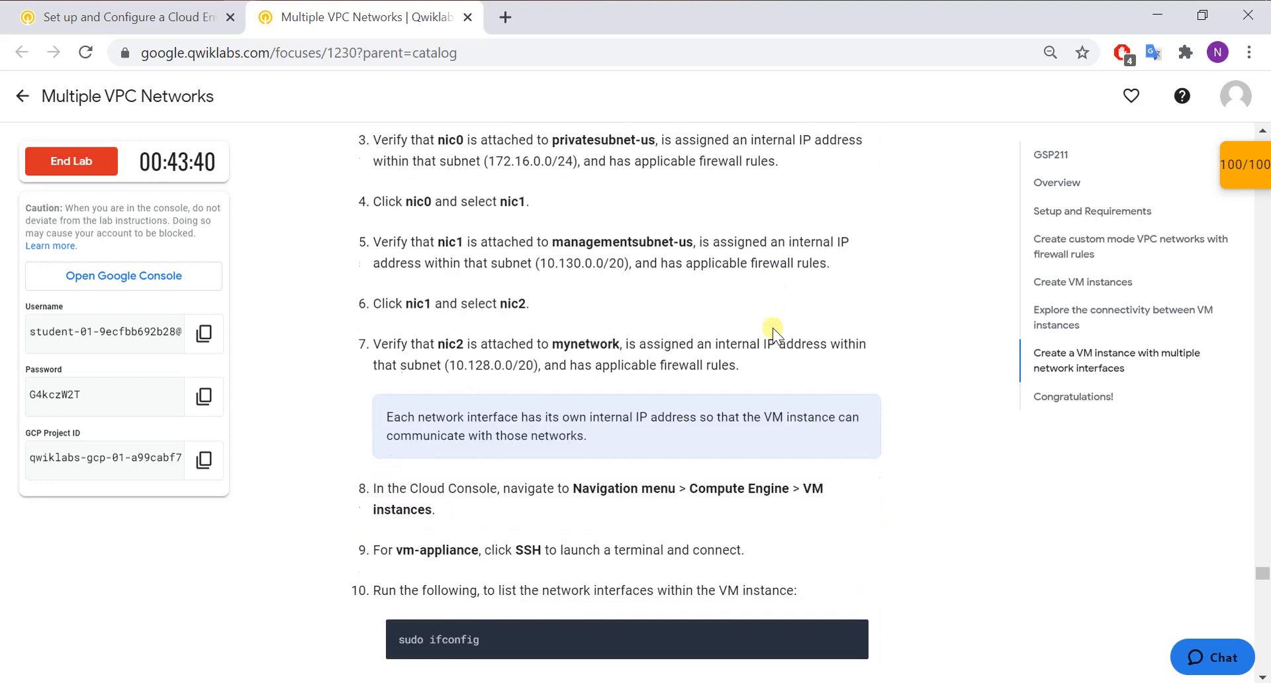
- Switch to the Google Cloud console and open an SSH terminal to the vm-appliance instance
key(alt+Tab)
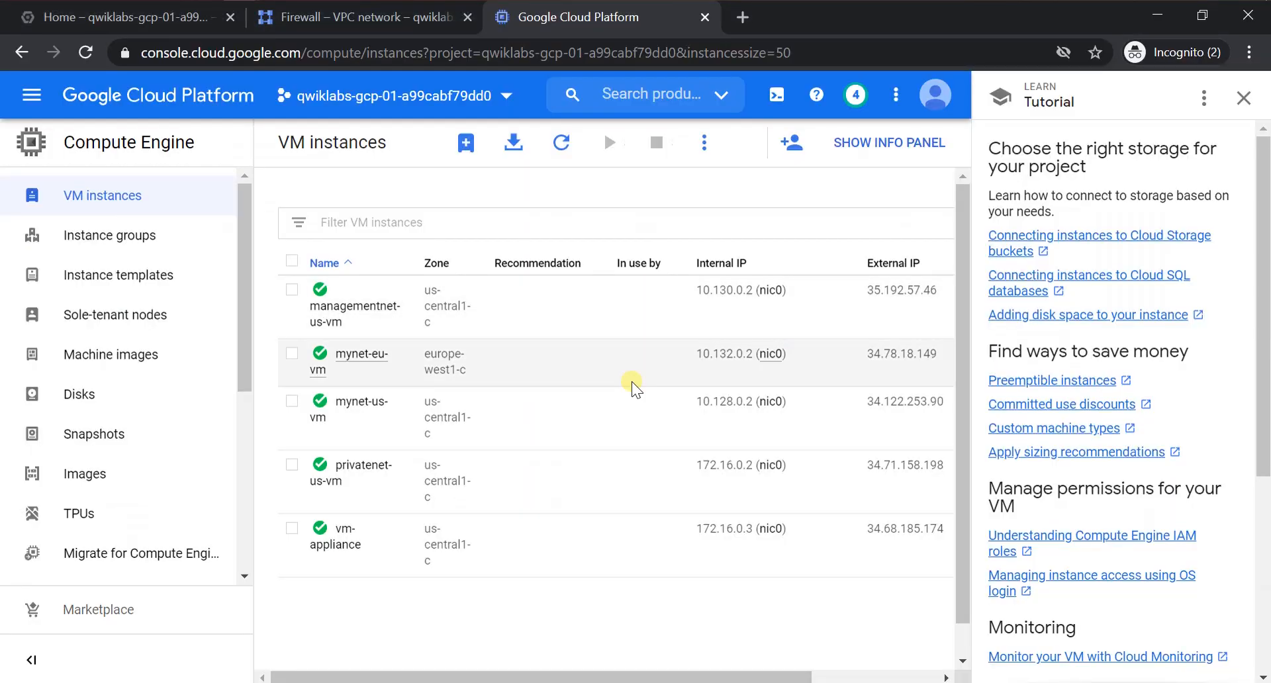
scroll(840, 533, right, 5)
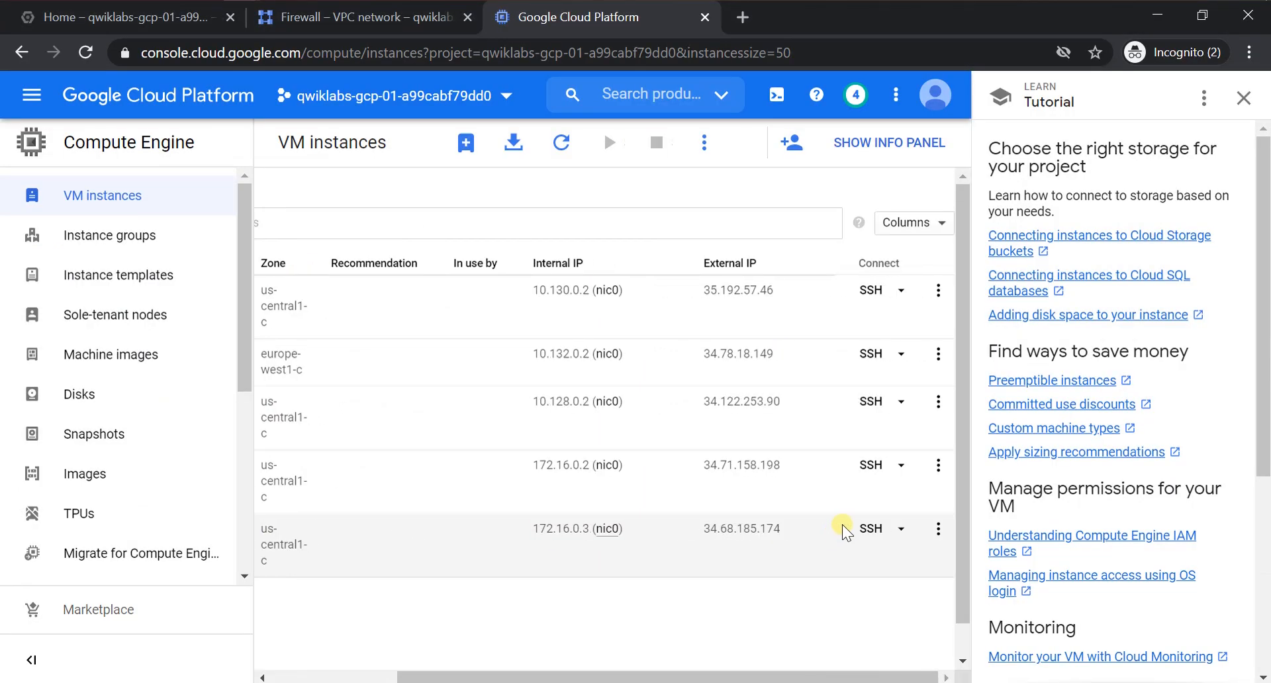
click(865, 529)
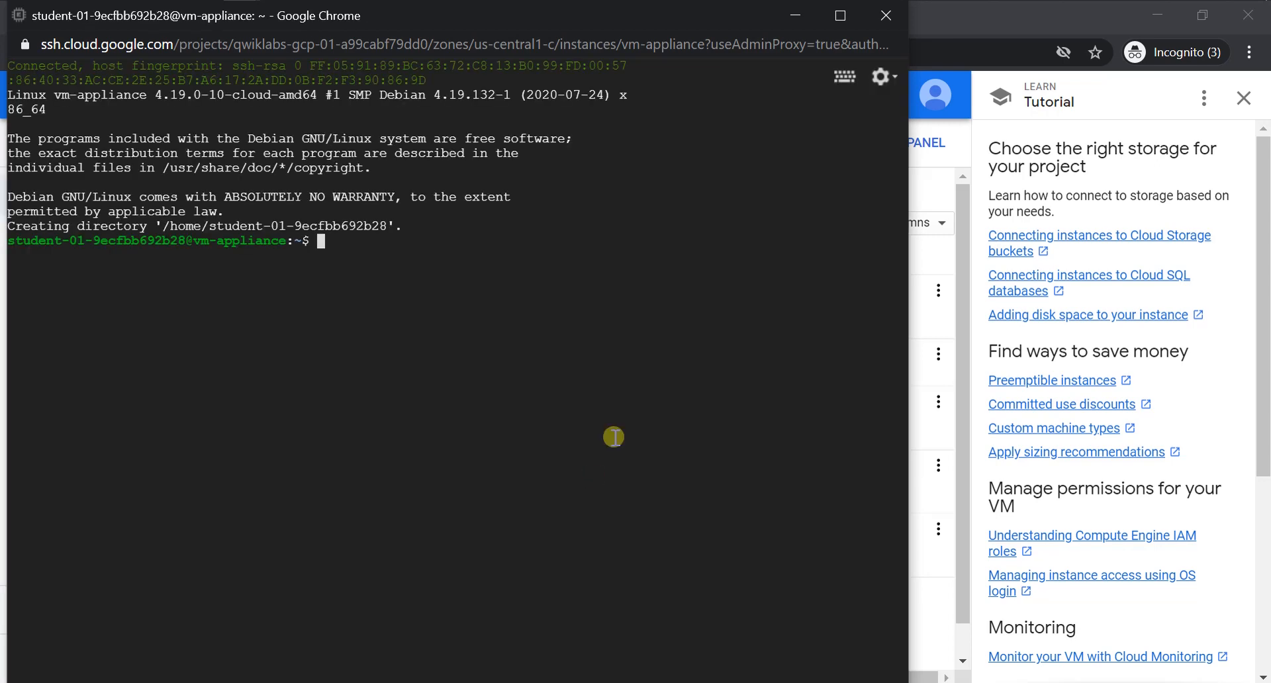
text(vm-appliance)
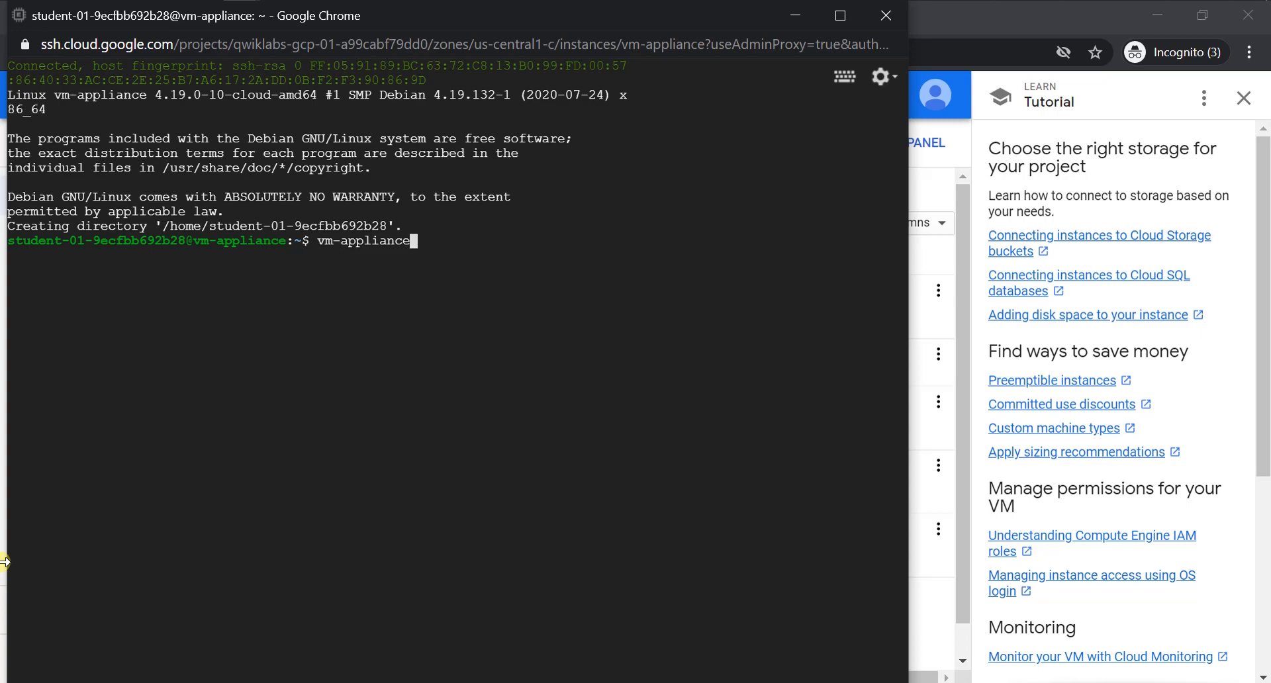
key(BackSpace)
key(BackSpace)
key(BackSpace)
key(BackSpace)
key(BackSpace)
key(BackSpace)
key(BackSpace)
key(BackSpace)
key(BackSpace)
key(BackSpace)
key(BackSpace)
- Copy the sudo ifconfig command from the lab instructions and run it in the vm-appliance SSH terminal to list its network interfaces
key(alt+Tab)
key(alt+Tab)
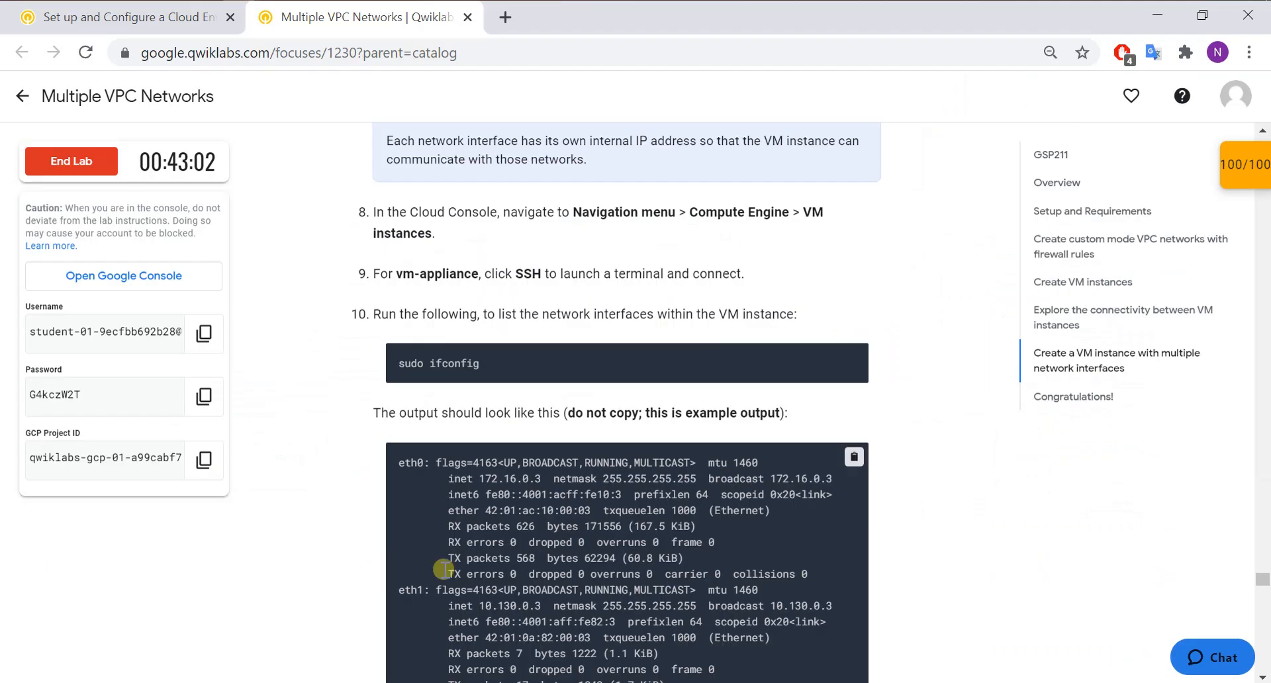
click(868, 351)
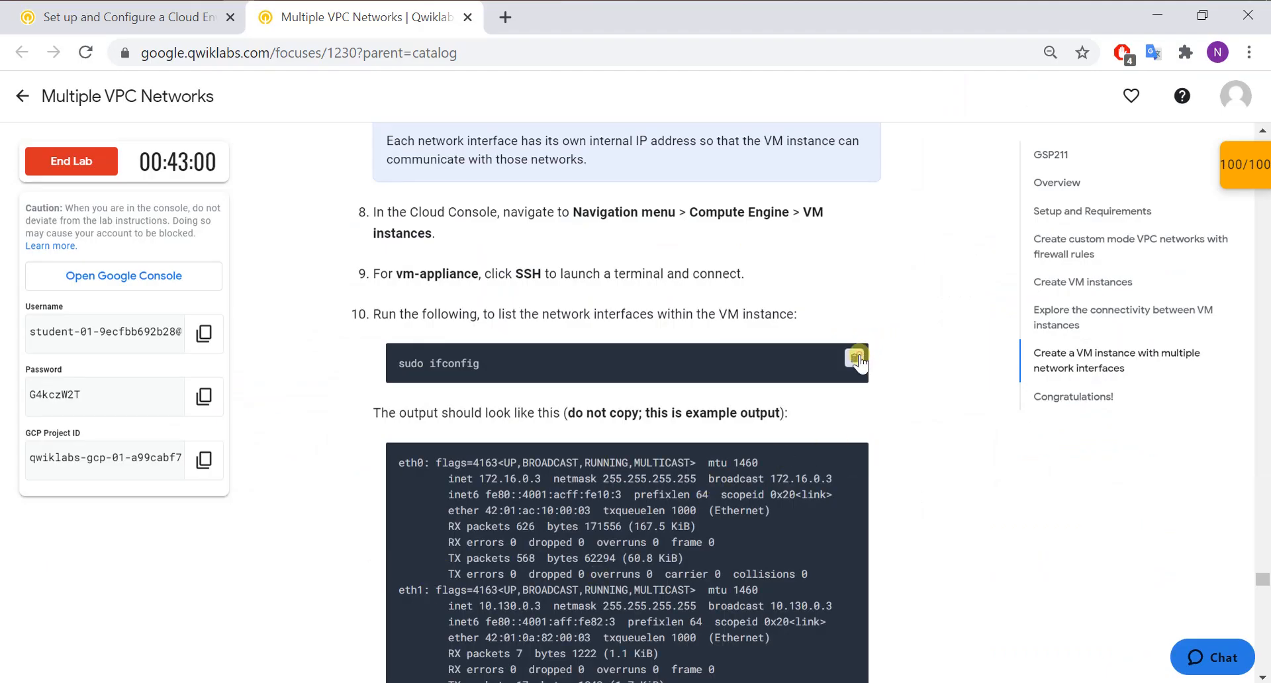
key(alt+Tab)
key(ctrl+v)
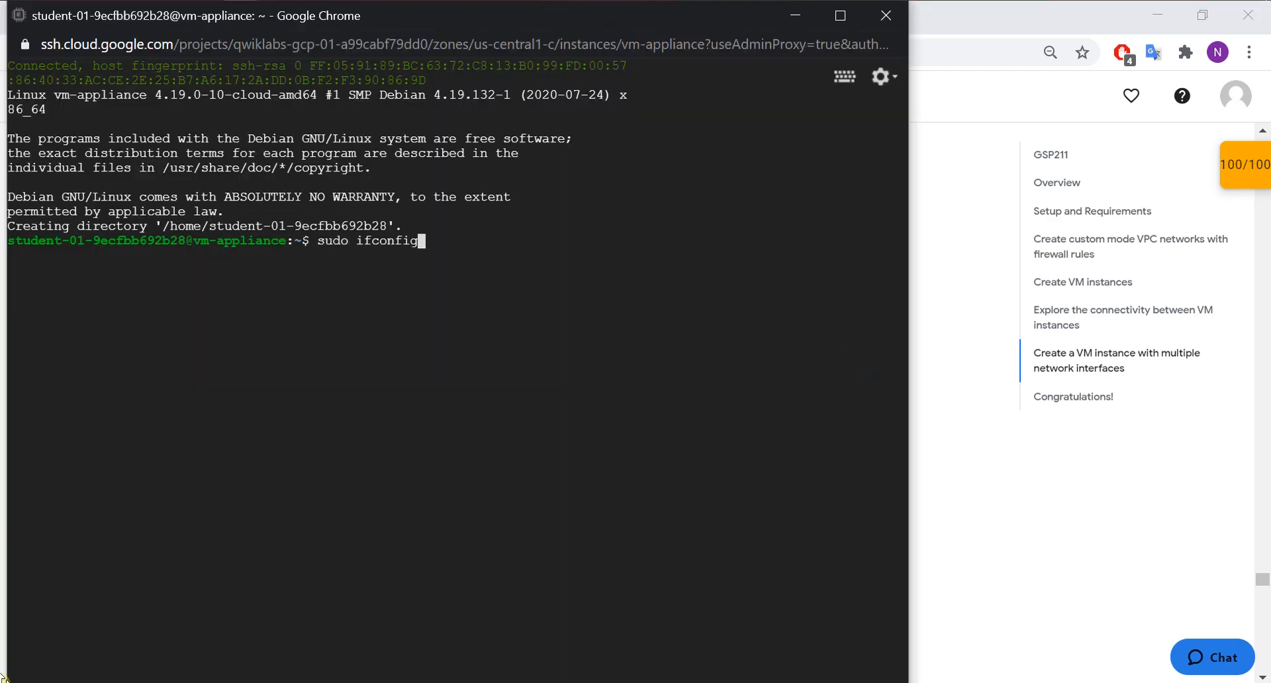
key(Return)
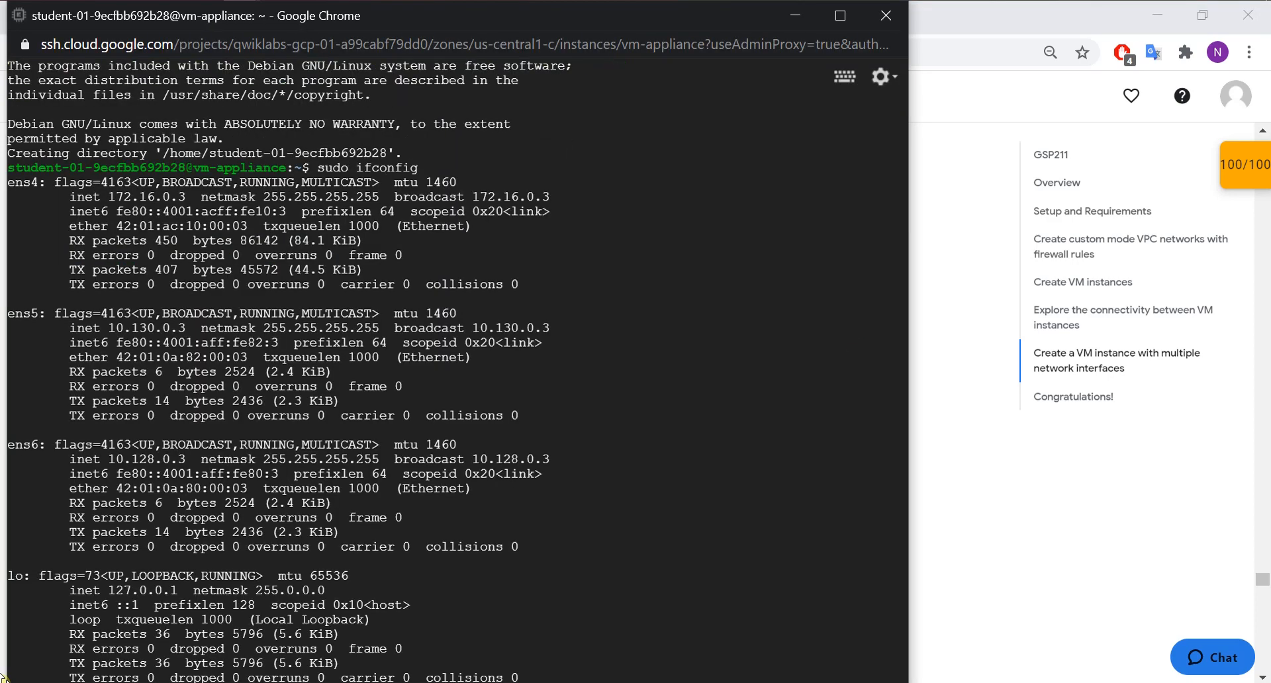
- Return to the Qwiklabs page, skim the remaining instructions through the Congratulations section, and end the Multiple VPC Networks lab
key(alt+Tab)
scroll(1098, 556, down, 9)
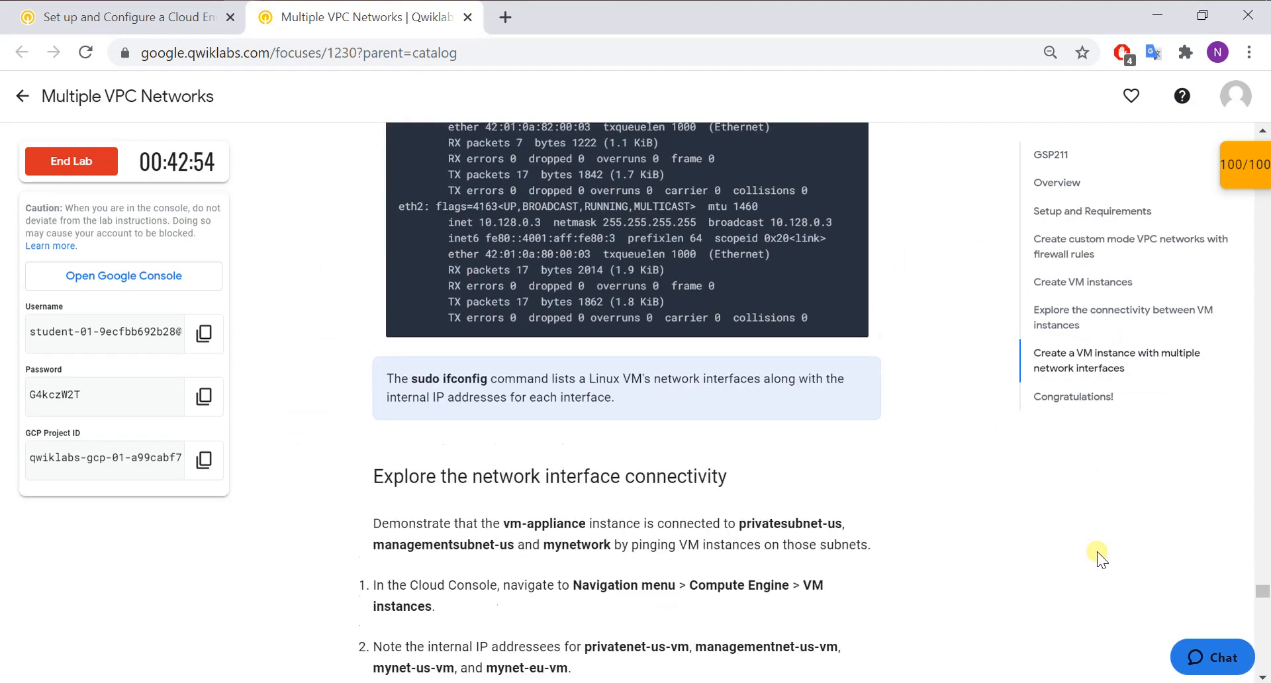
scroll(1098, 551, down, 6)
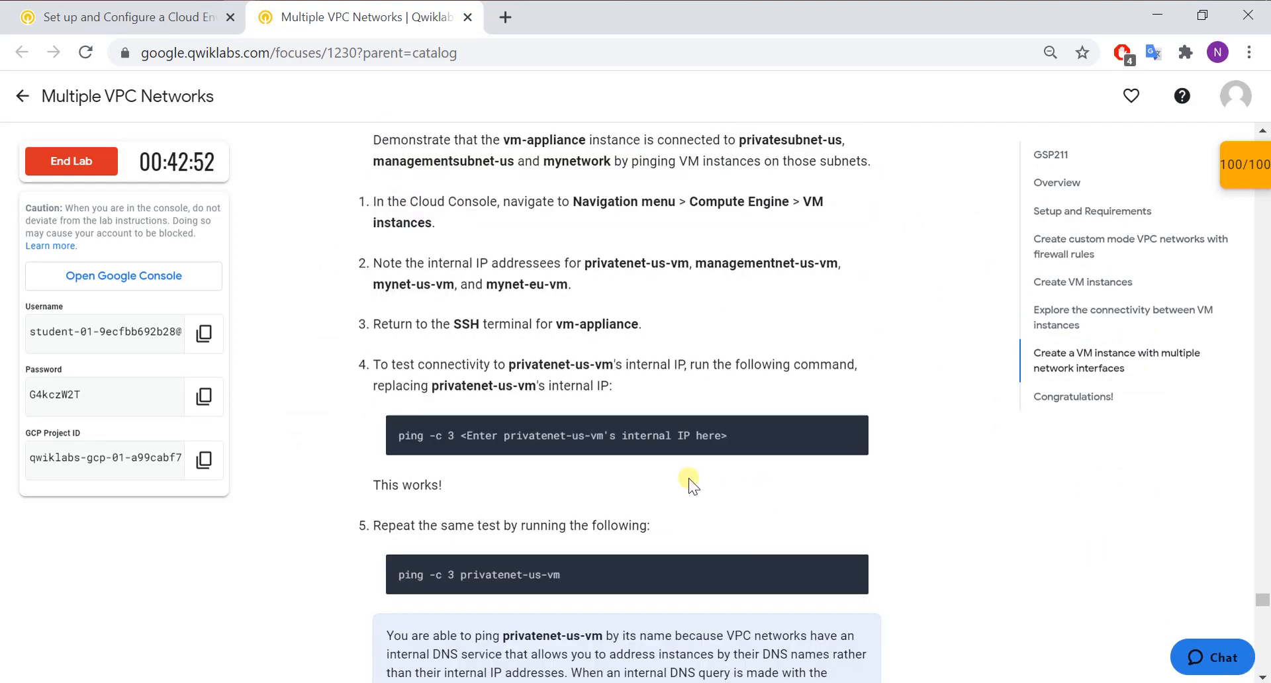
scroll(688, 478, down, 20)
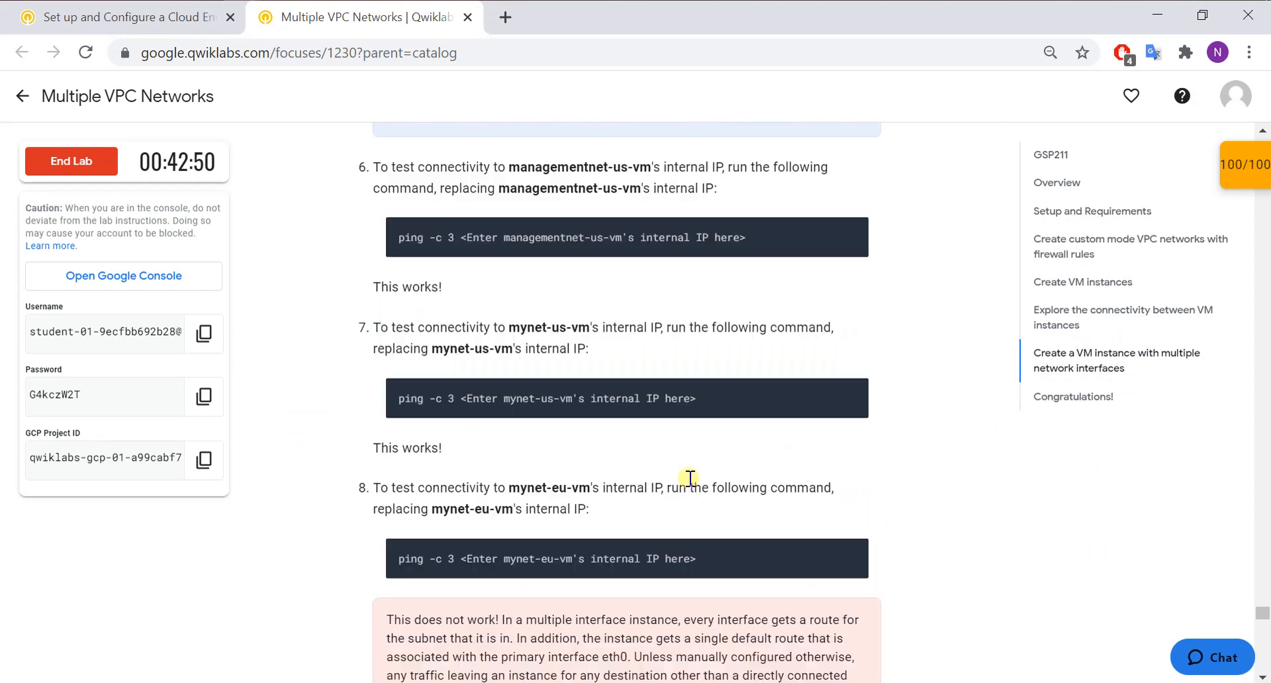
scroll(688, 478, down, 8)
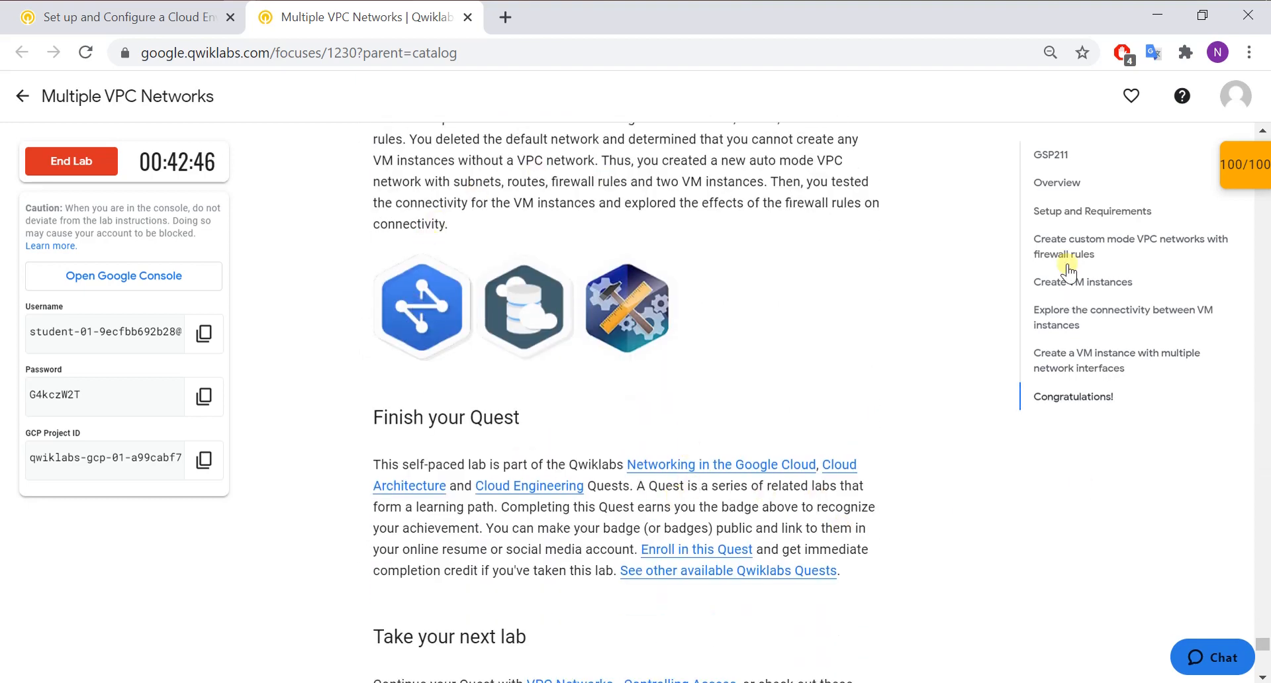
click(78, 160)
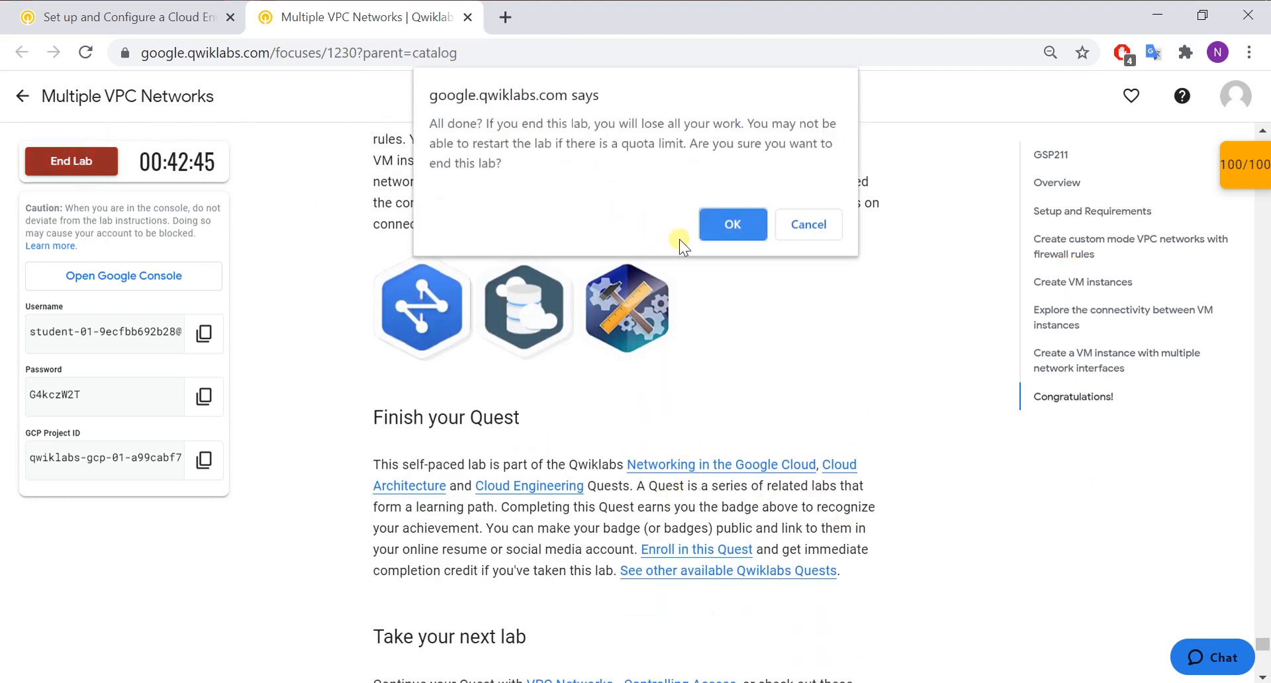
click(728, 239)
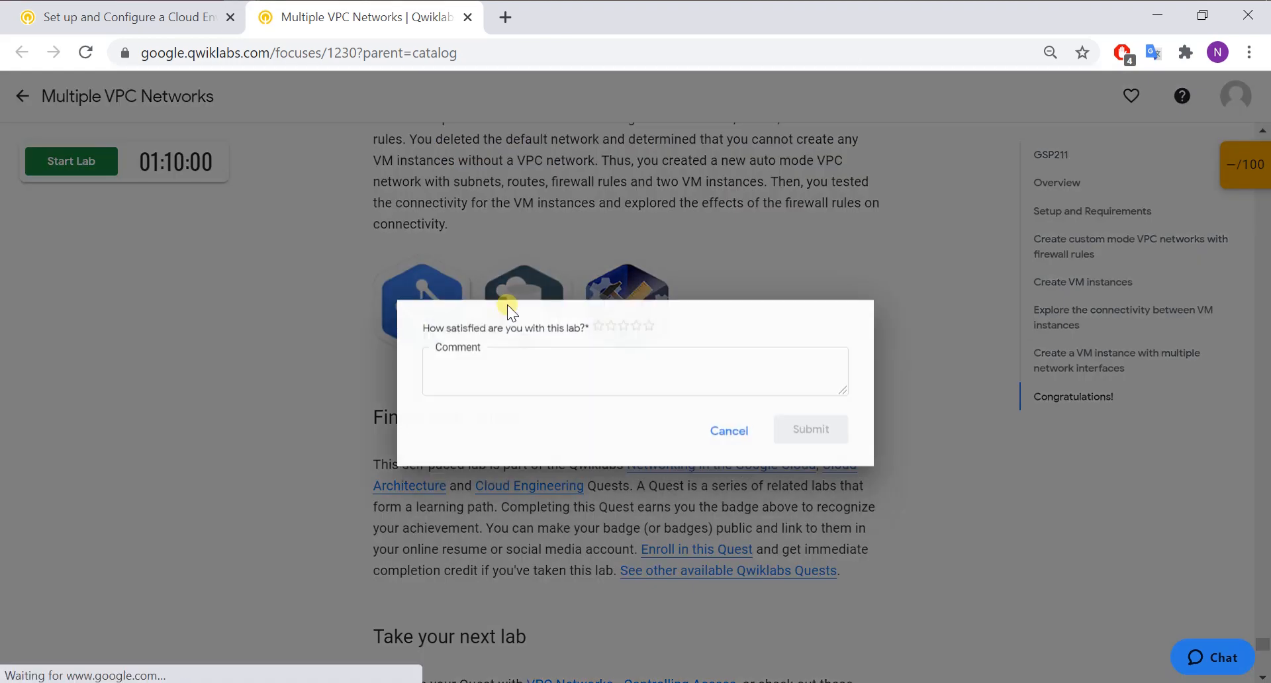